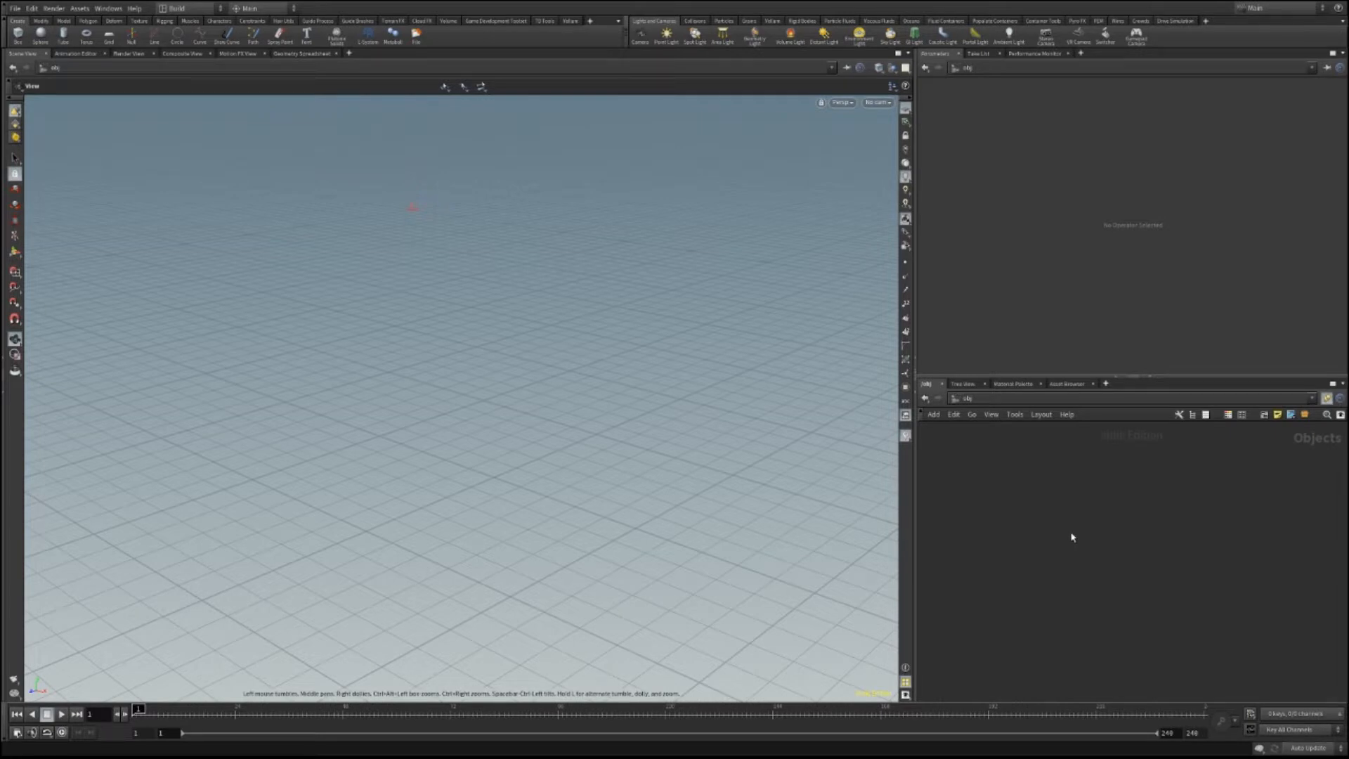
Create a Geometry object in the empty scene and name it Simulation.
click(1071, 534)
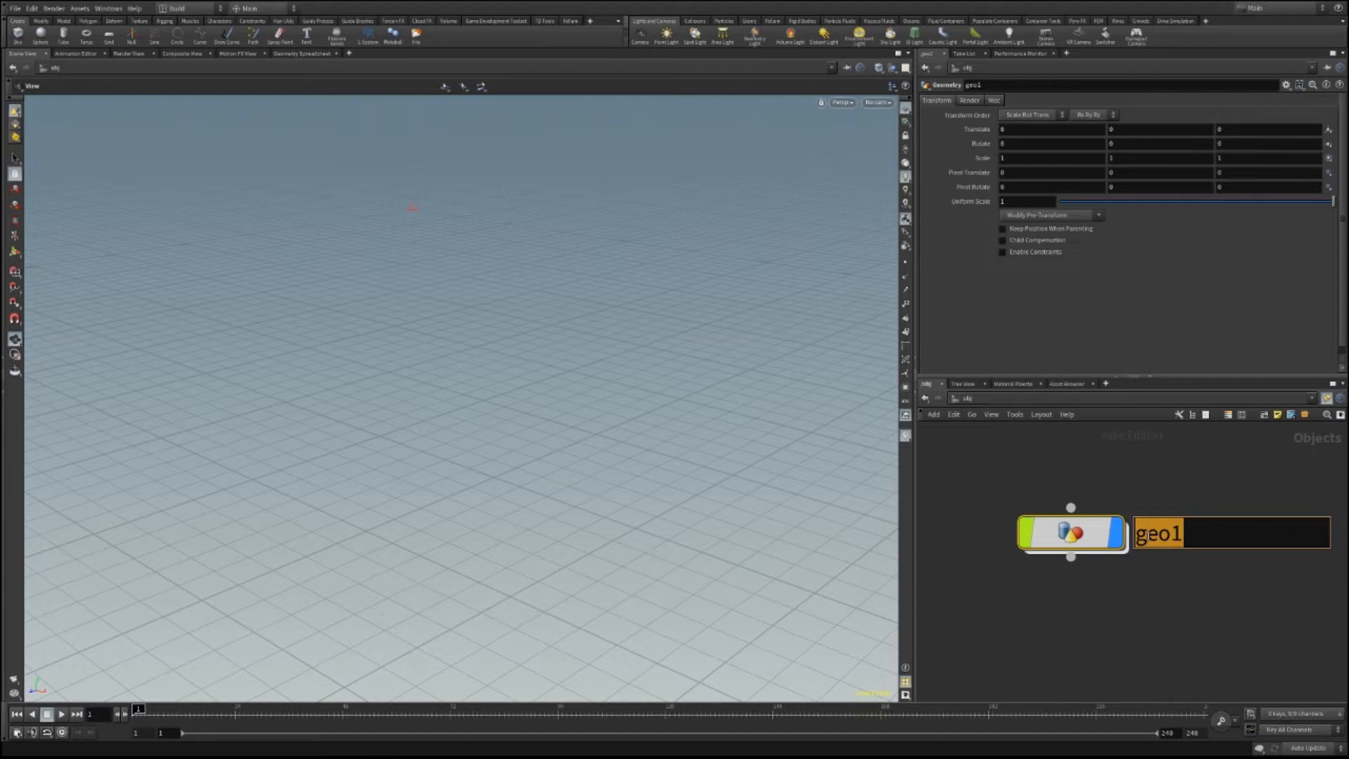
text(Simulation)
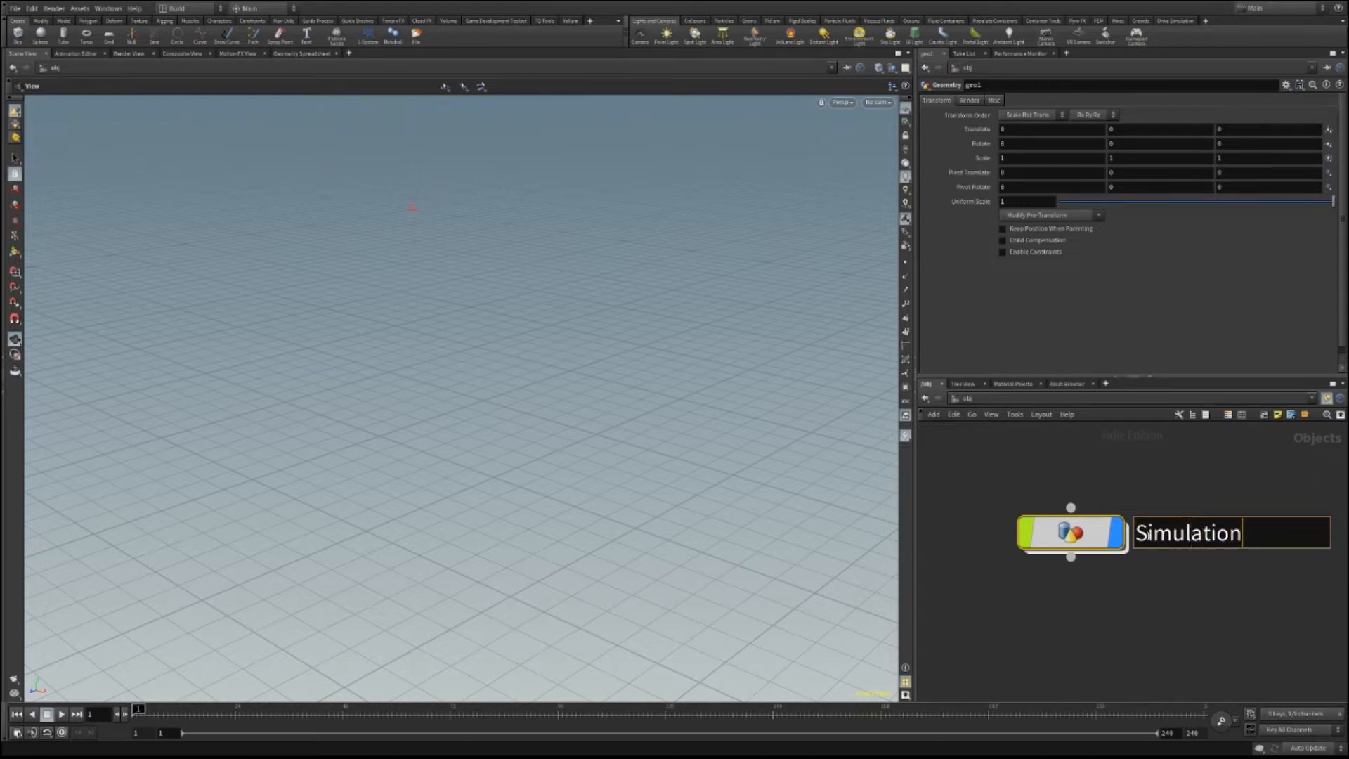
key(Return)
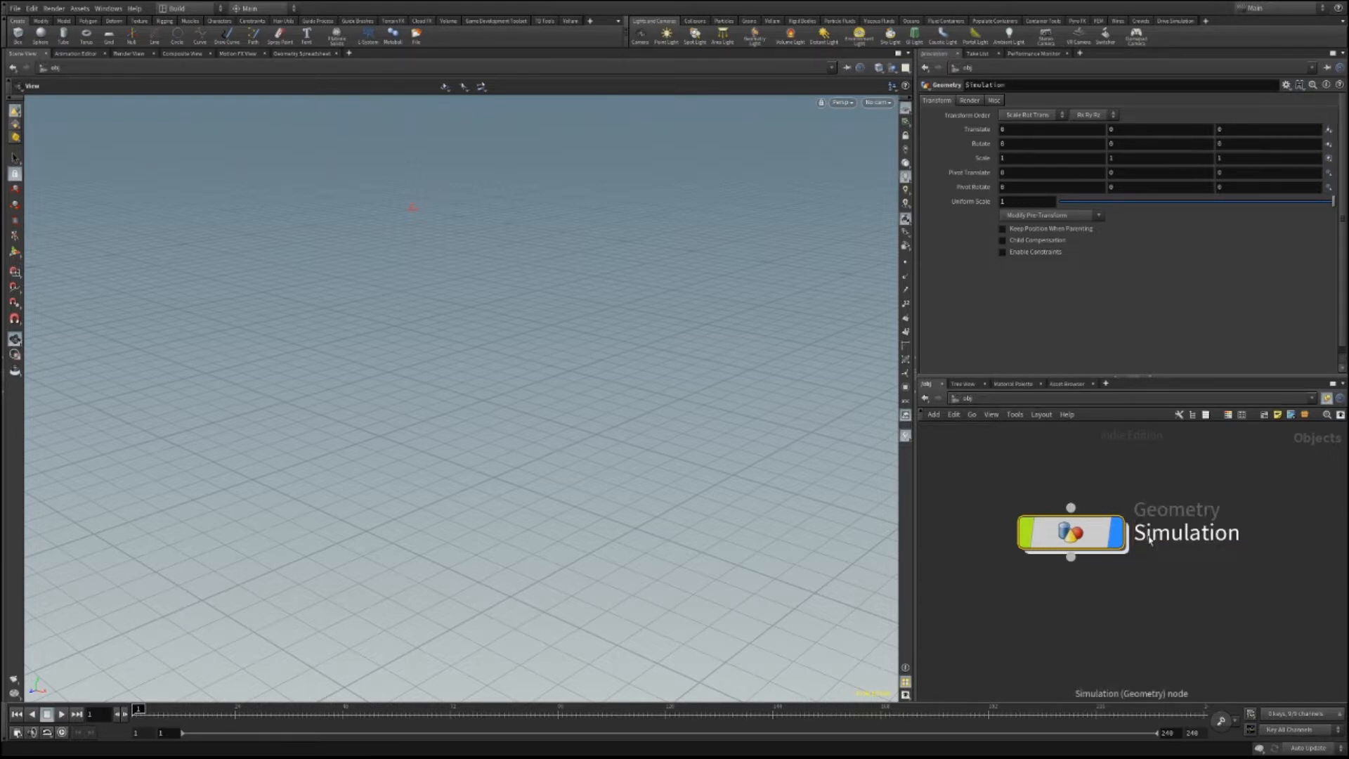
Inside the Simulation object, add a Sphere and set its primitive type to Polygon Mesh.
double_click(1091, 541)
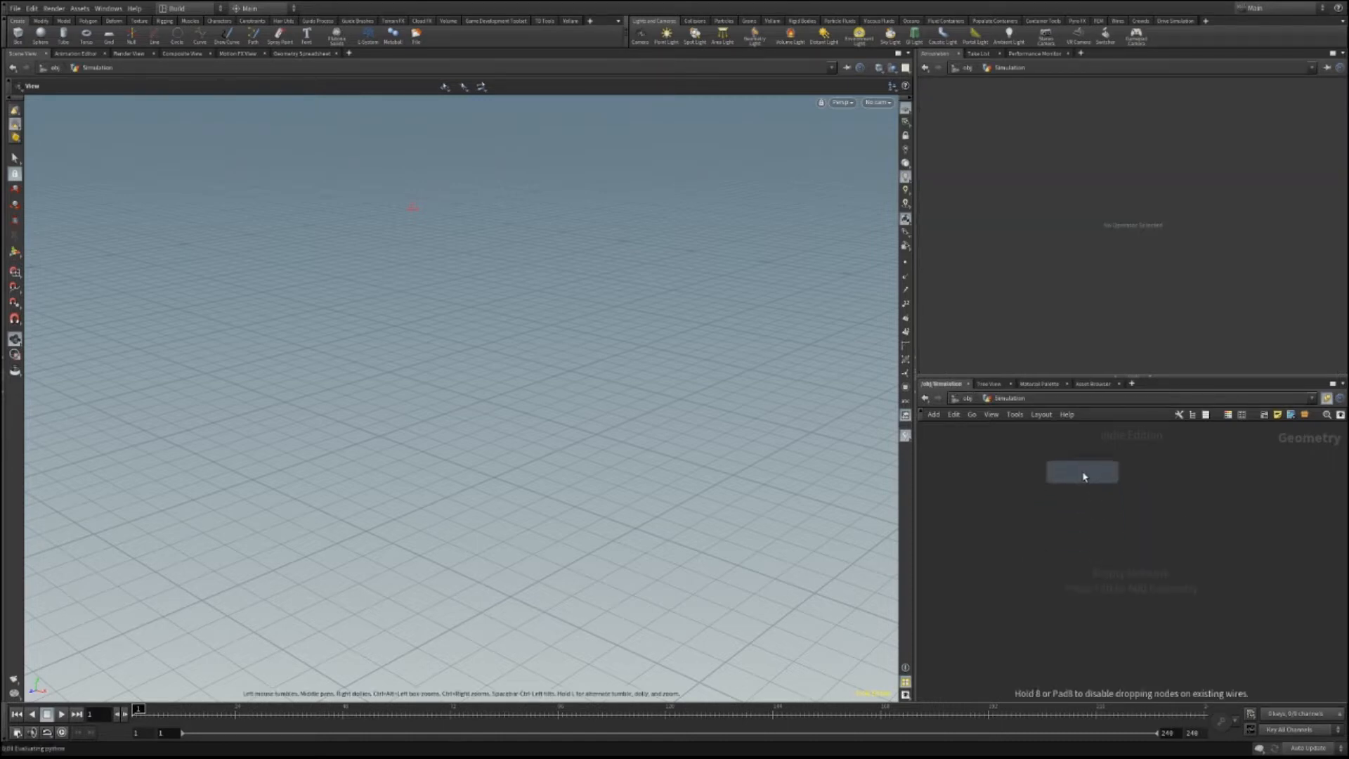
click(1082, 474)
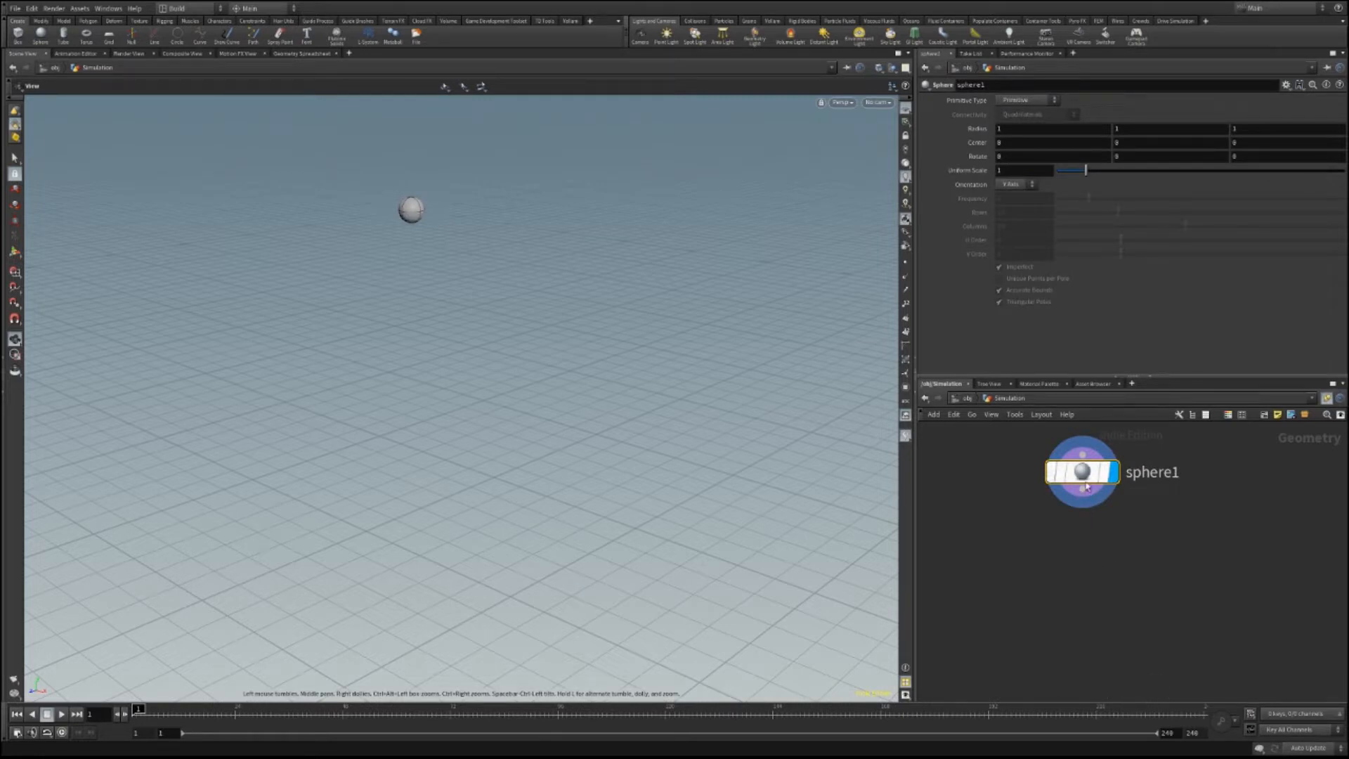
click(1025, 101)
click(1029, 132)
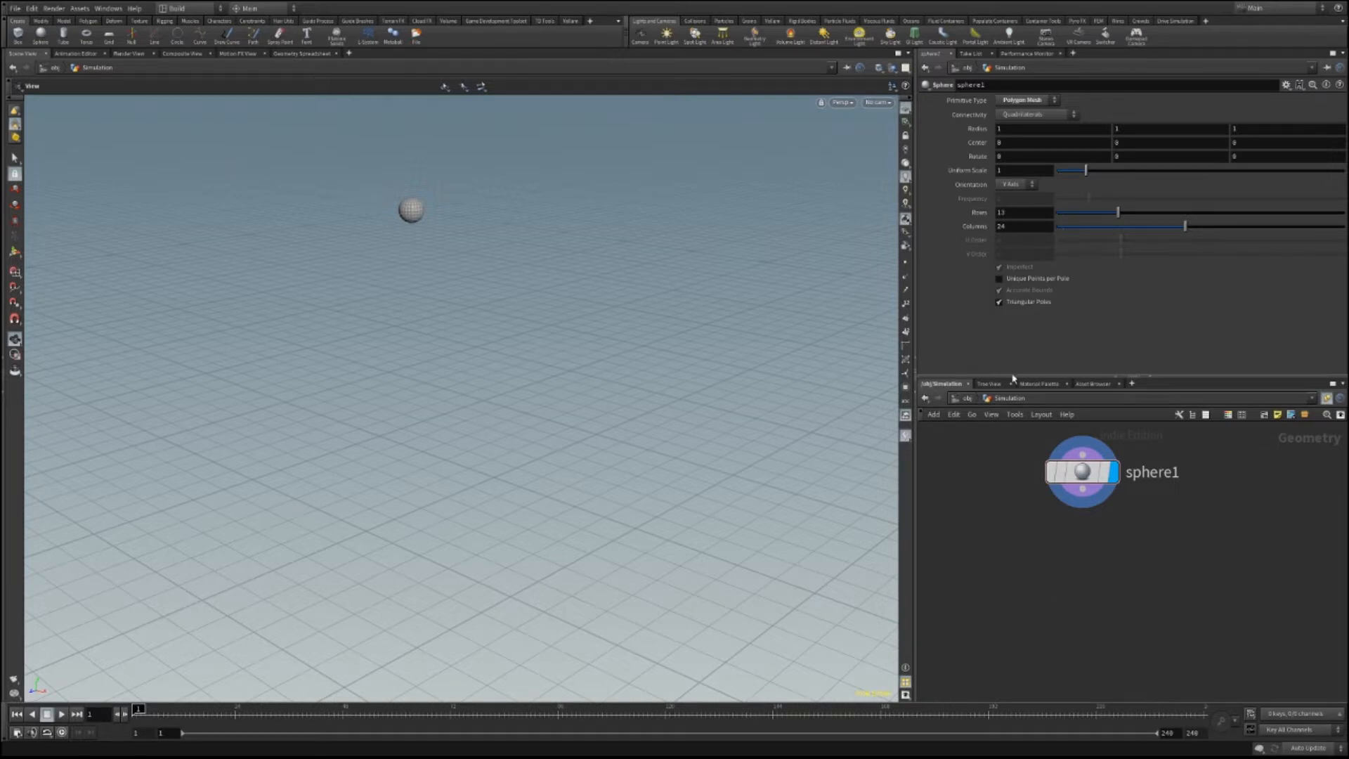
Add the linked Vellum cloth and pressure constraint nodes below the sphere and wire the sphere into the cloth node's first input.
click(1097, 564)
drag(1036, 552, 1151, 670)
click(1089, 622)
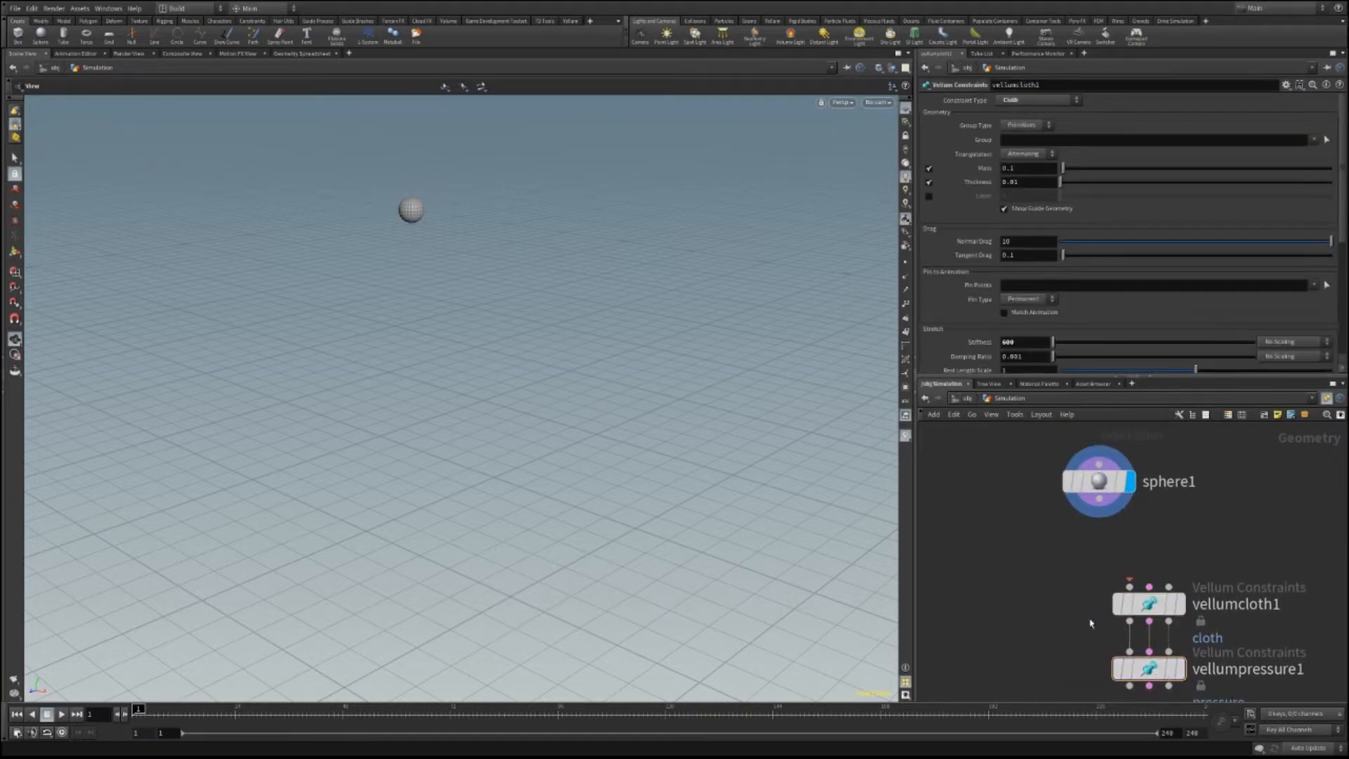
middle_drag(1077, 617, 1014, 552)
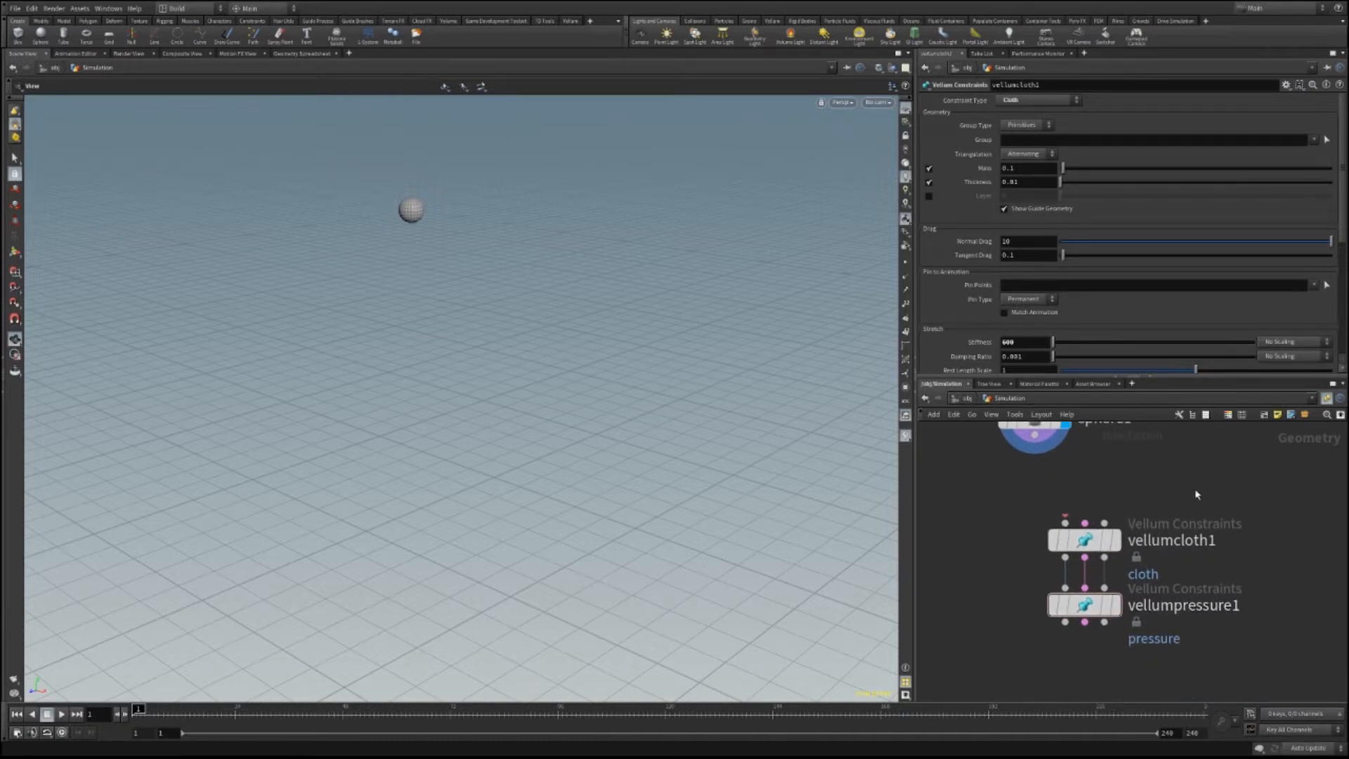
drag(1040, 451, 1065, 523)
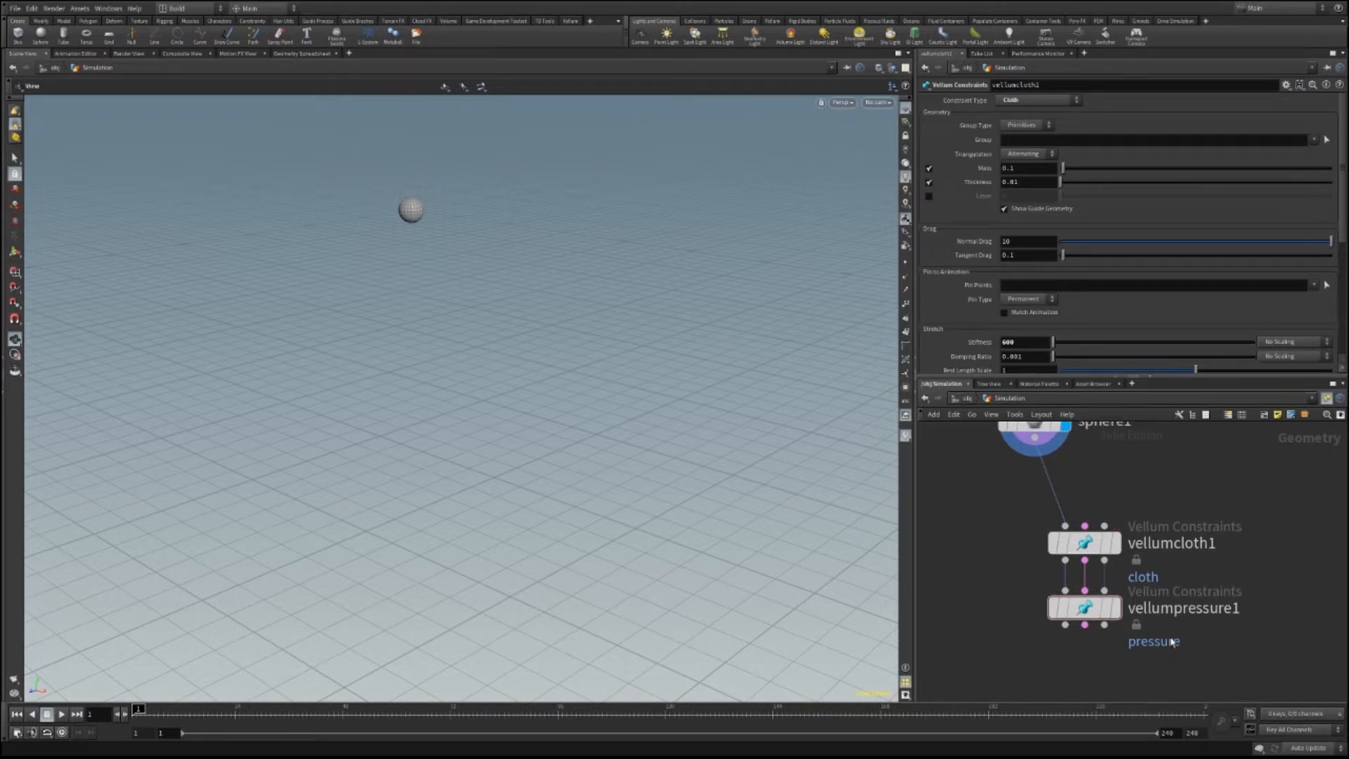
Add a Vellum Pack node below the pressure constraint and connect the constraint's geometry and constraint outputs to it.
scroll(1163, 618, down, 3)
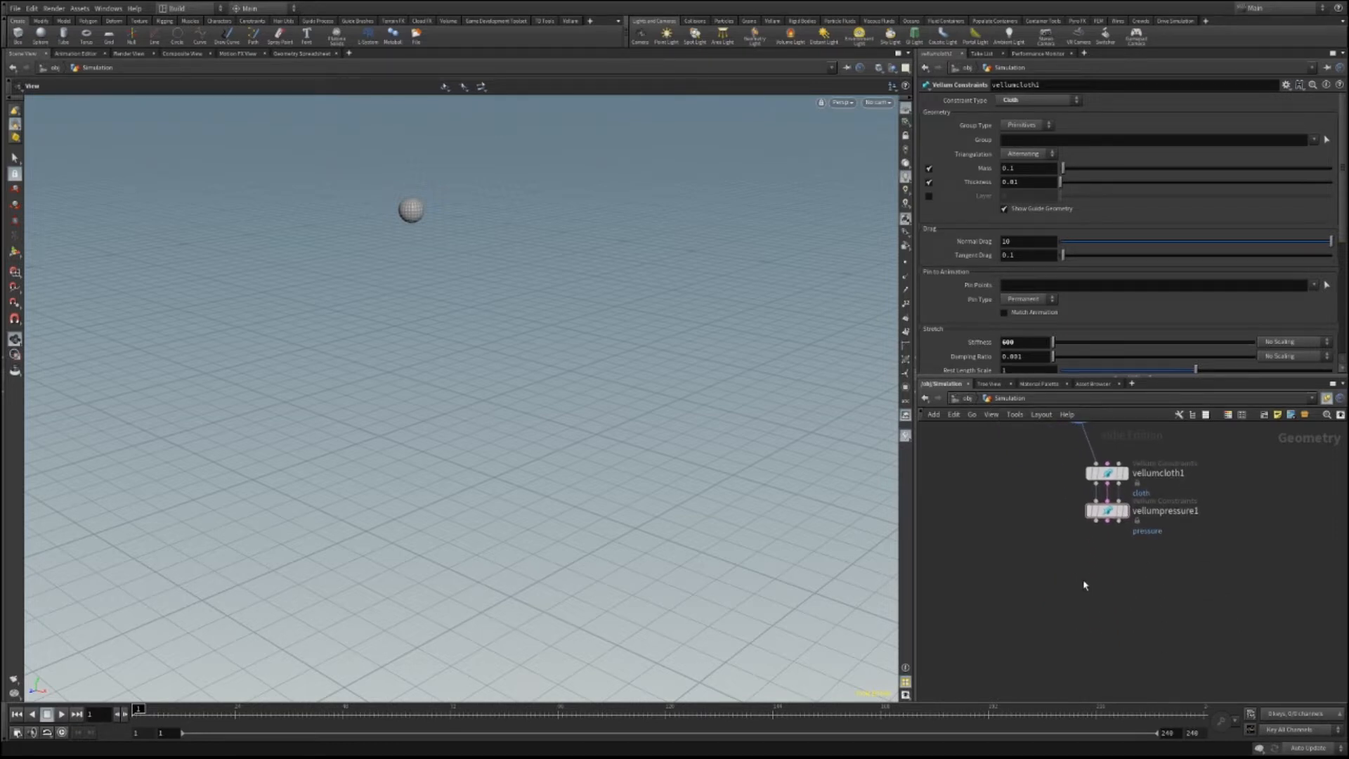
mouse_move(1124, 467)
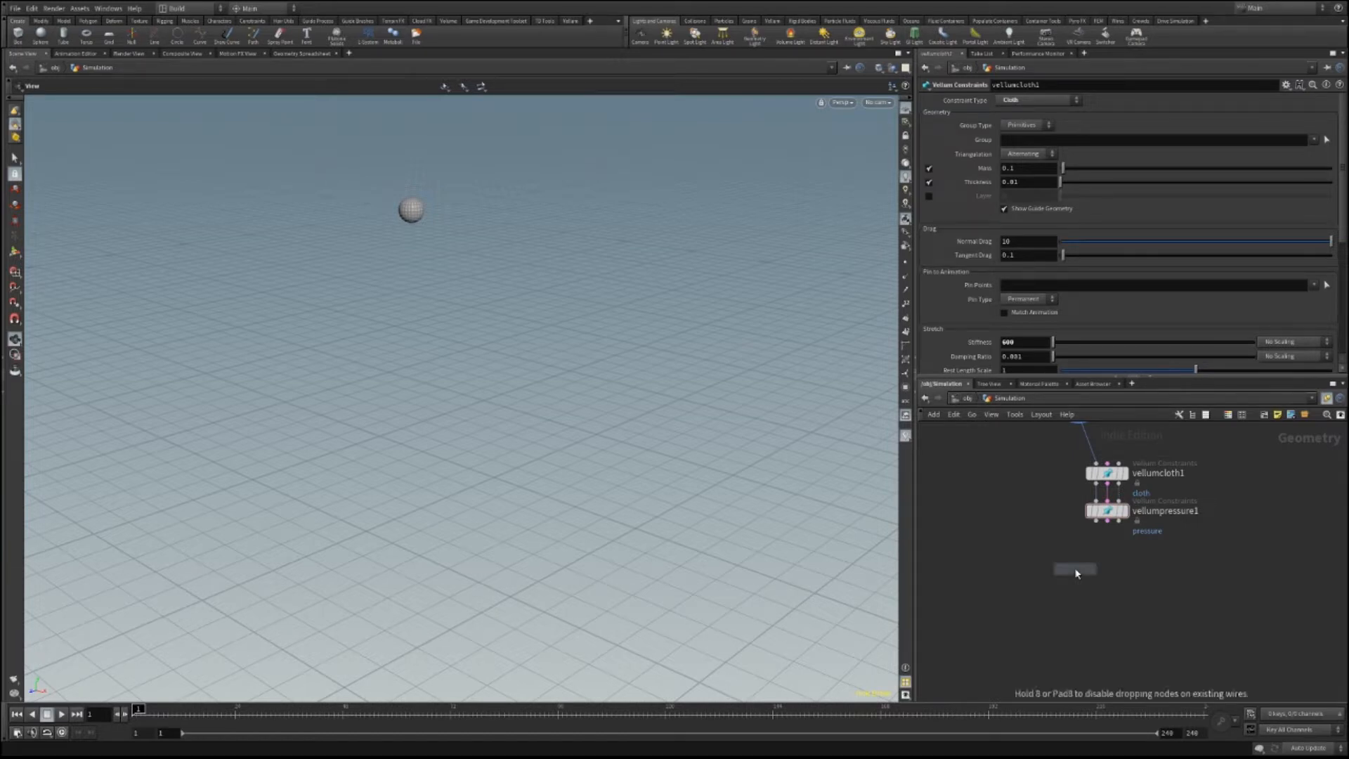
click(1075, 572)
scroll(1075, 573, up, 2)
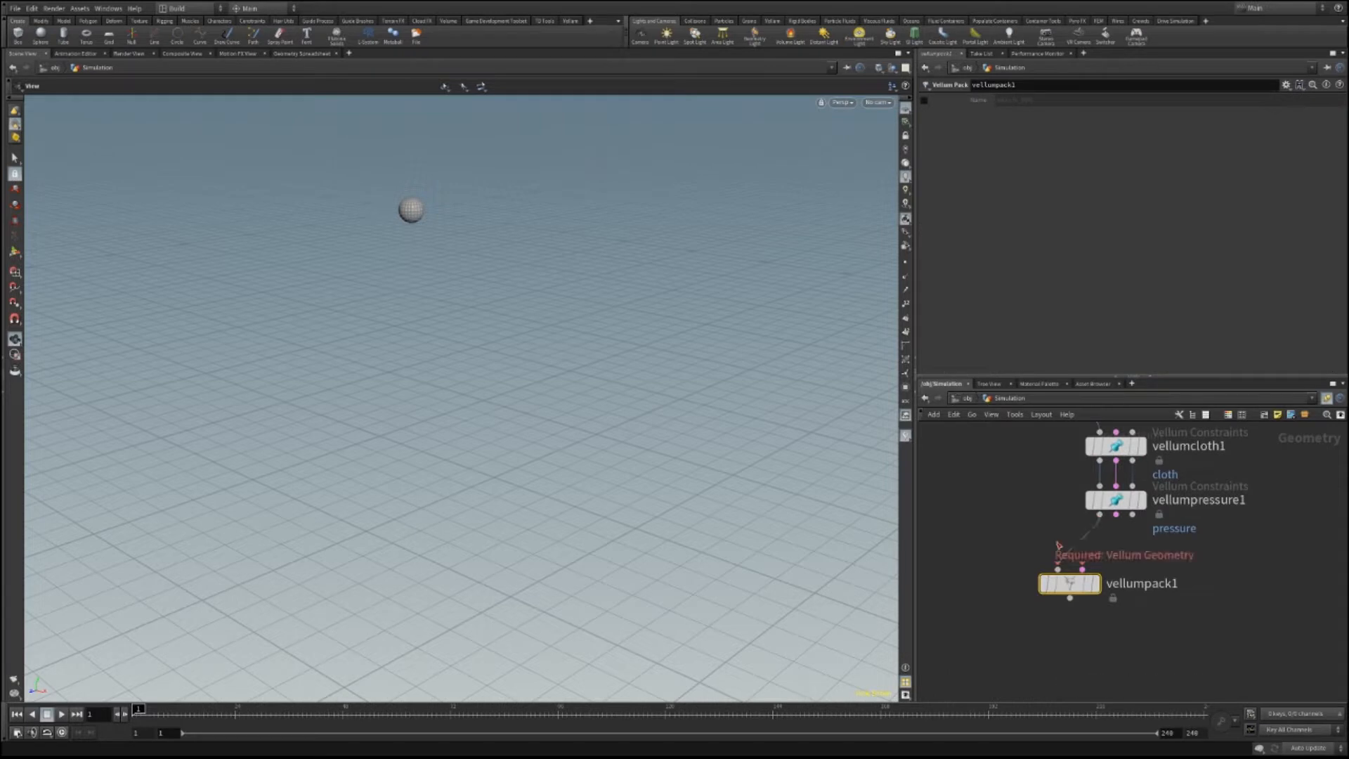
drag(1082, 569, 1115, 515)
drag(1069, 584, 1089, 562)
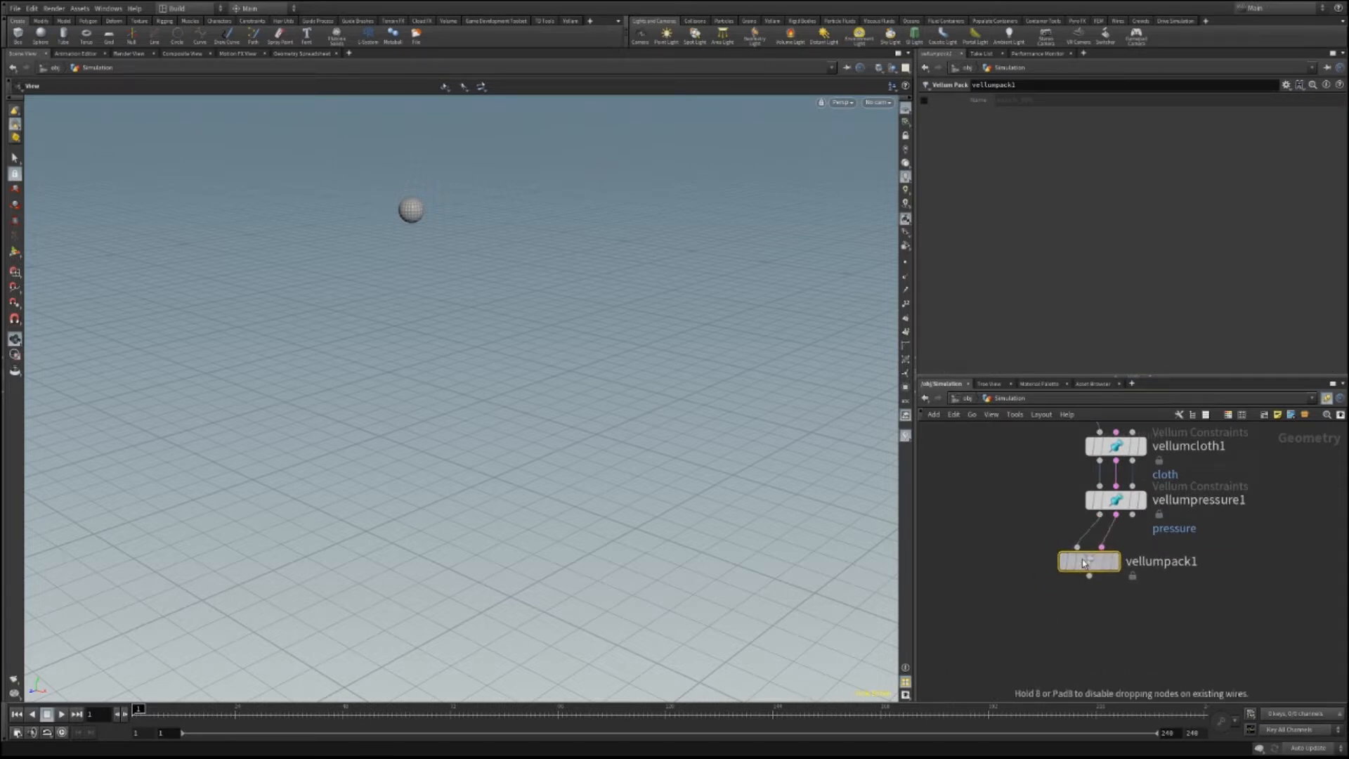
Add a DOP Network node below the Vellum Pack node, slightly to its right.
scroll(1070, 581, down, 3)
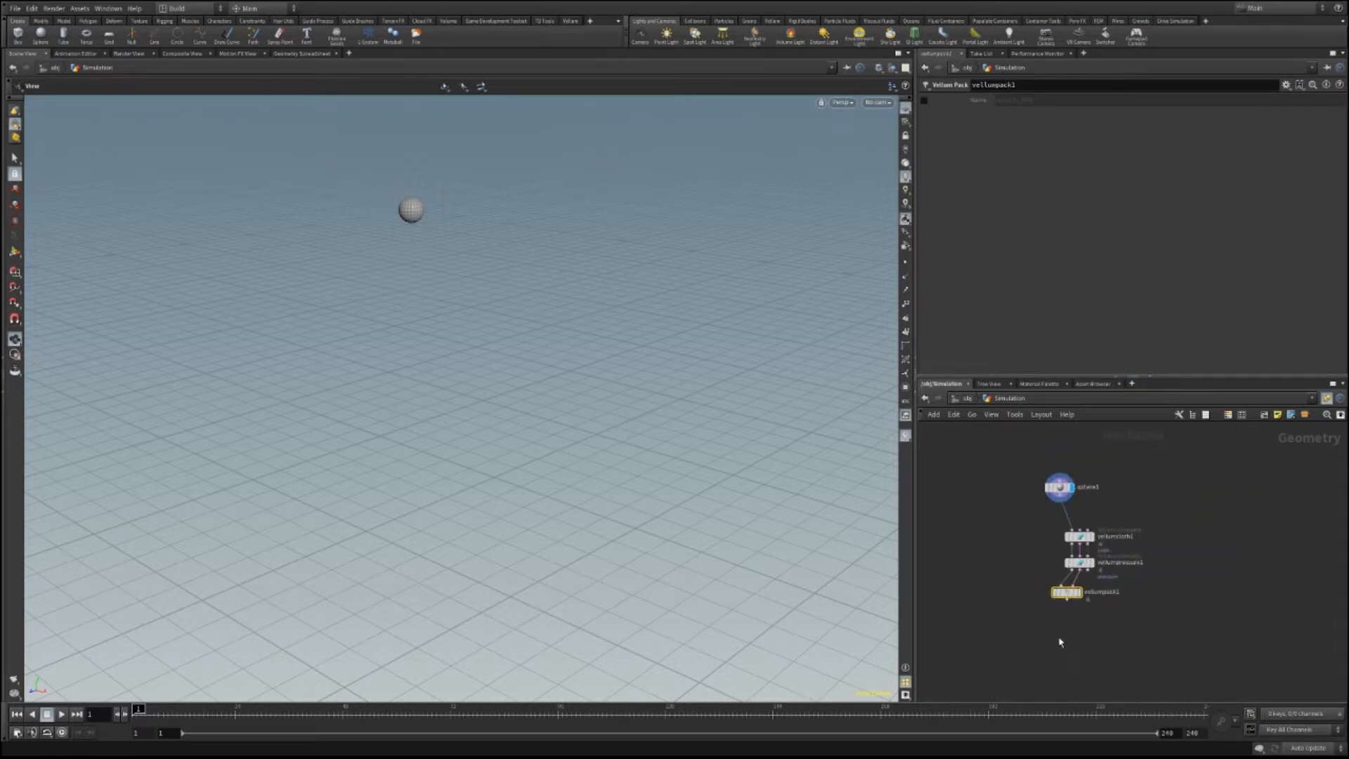
middle_drag(1060, 641, 1111, 618)
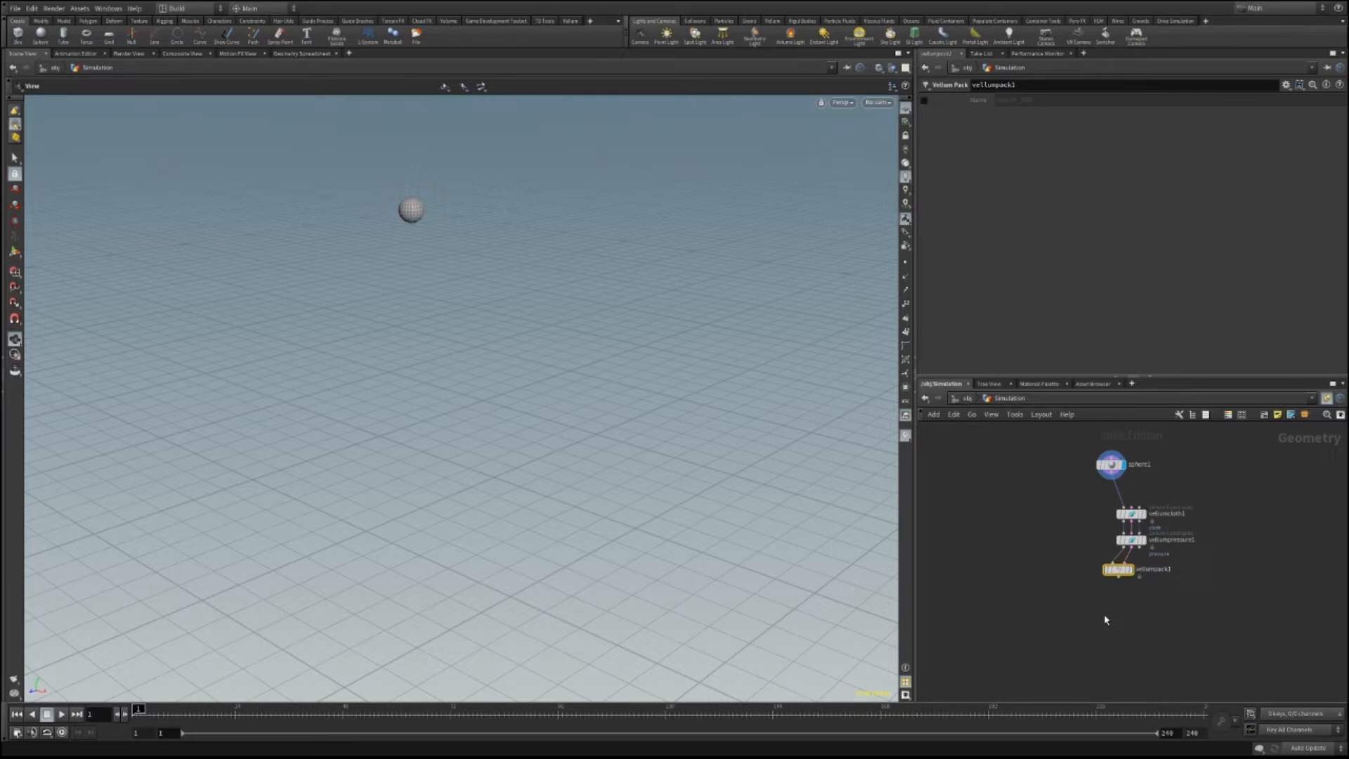
key(Return)
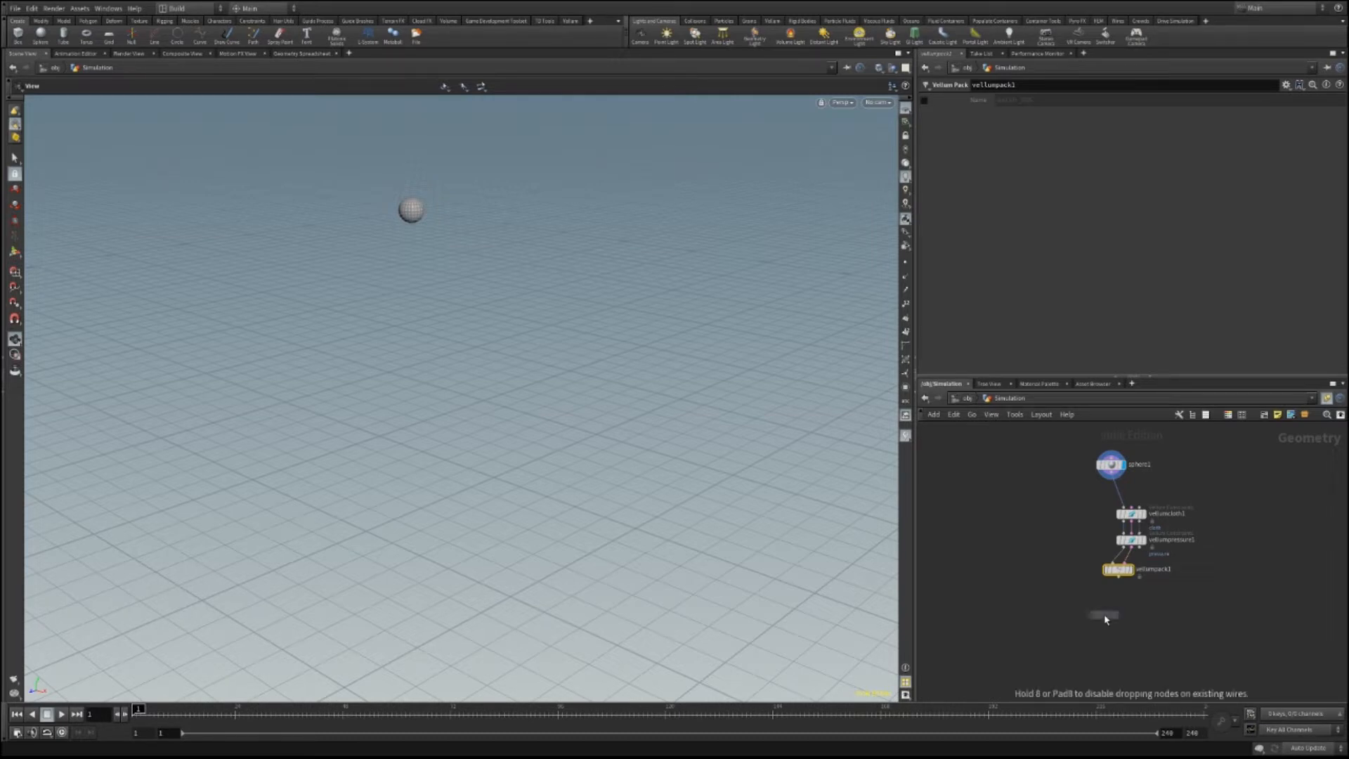
click(1174, 619)
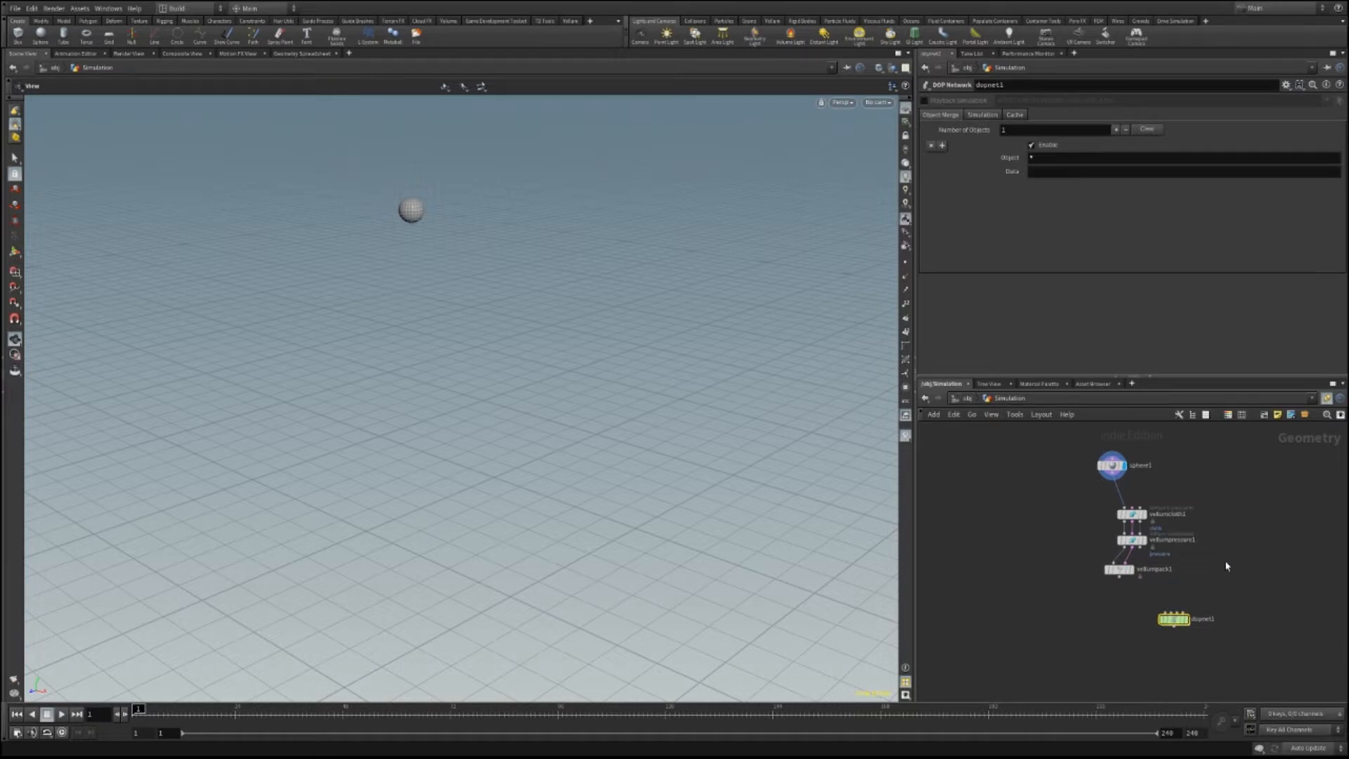
Add a Box node beside the Vellum chain and wire it into the DOP network's fourth input.
key(Return)
click(1268, 539)
drag(668, 373, 641, 491)
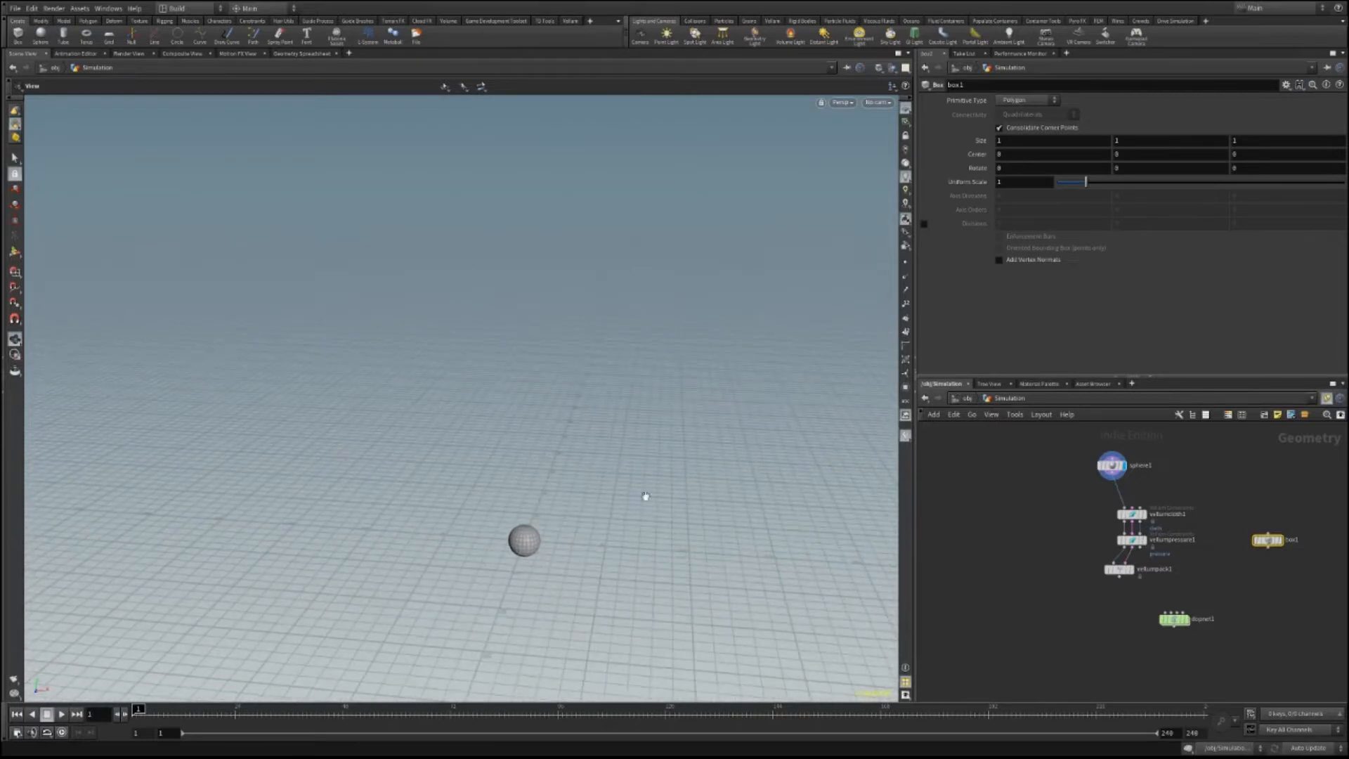
click(1112, 468)
key(f)
scroll(563, 496, down, 5)
scroll(568, 522, down, 10)
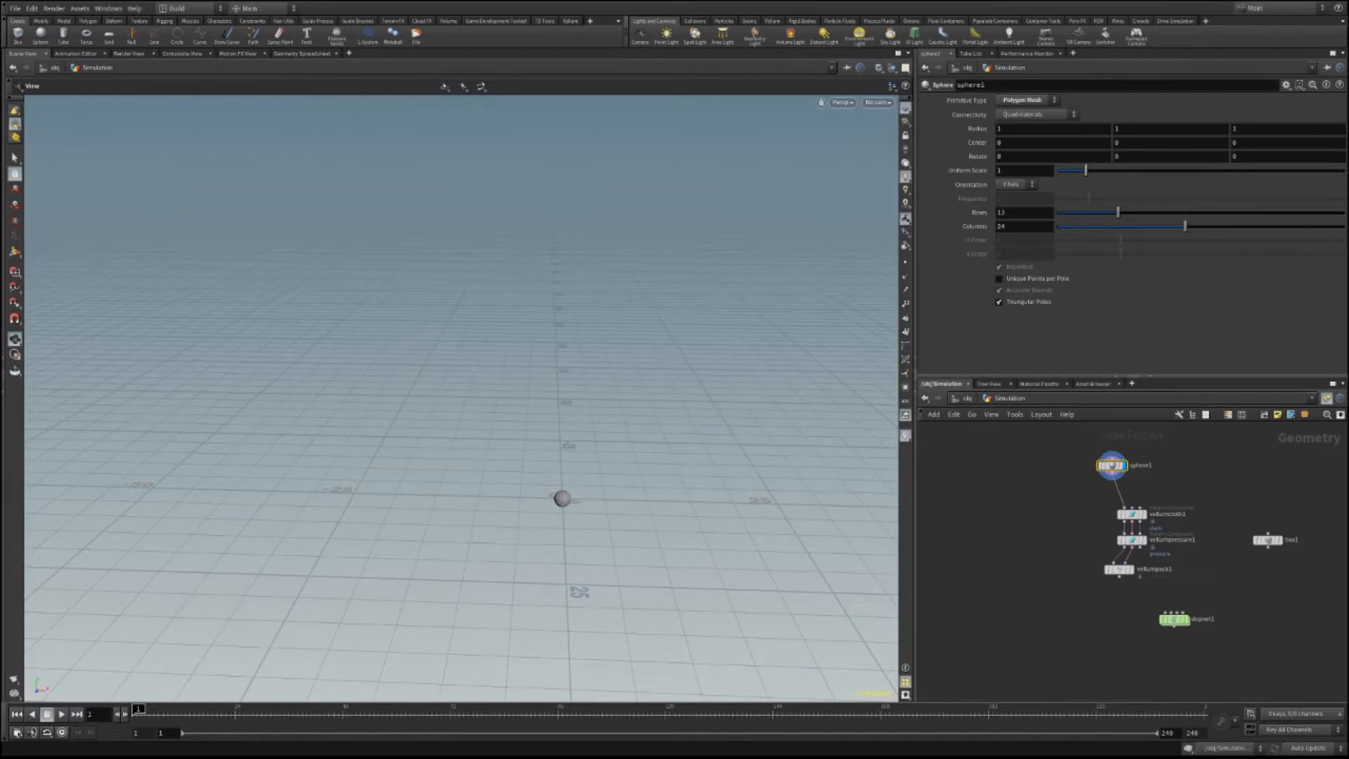
click(1268, 543)
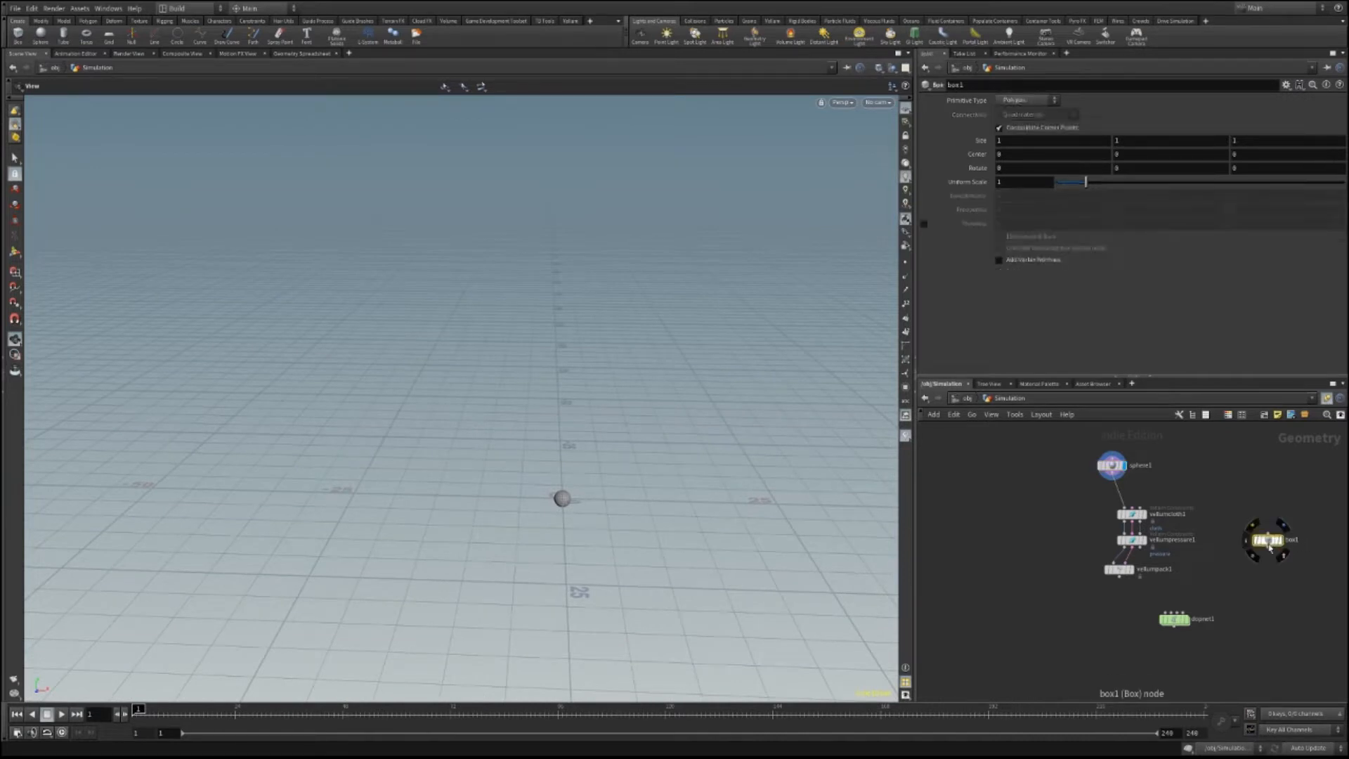
drag(1268, 549, 1187, 612)
Move the Vellum Pack node aside and wire the pressure constraint's geometry and constraint outputs into the DOP network's first two inputs.
scroll(1132, 581, up, 3)
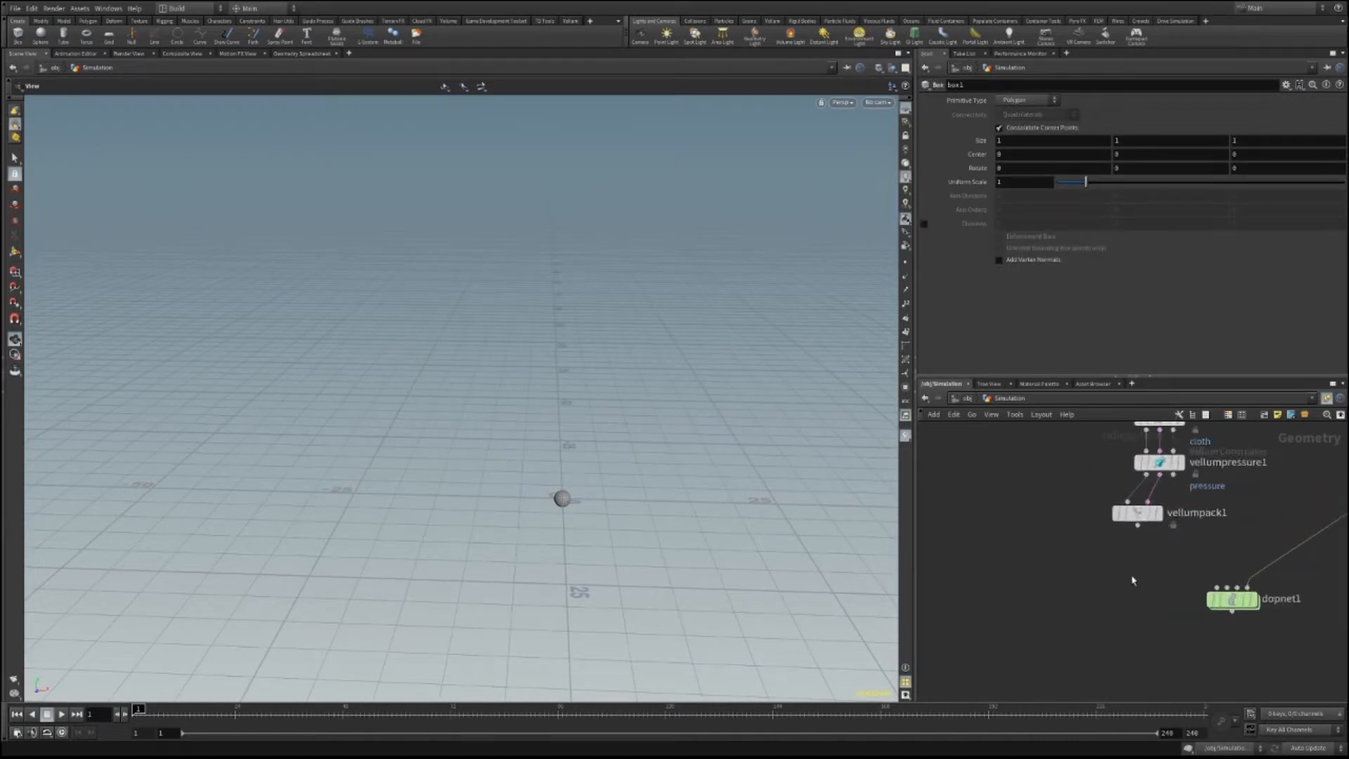
middle_drag(1132, 580, 1034, 618)
drag(1038, 551, 988, 551)
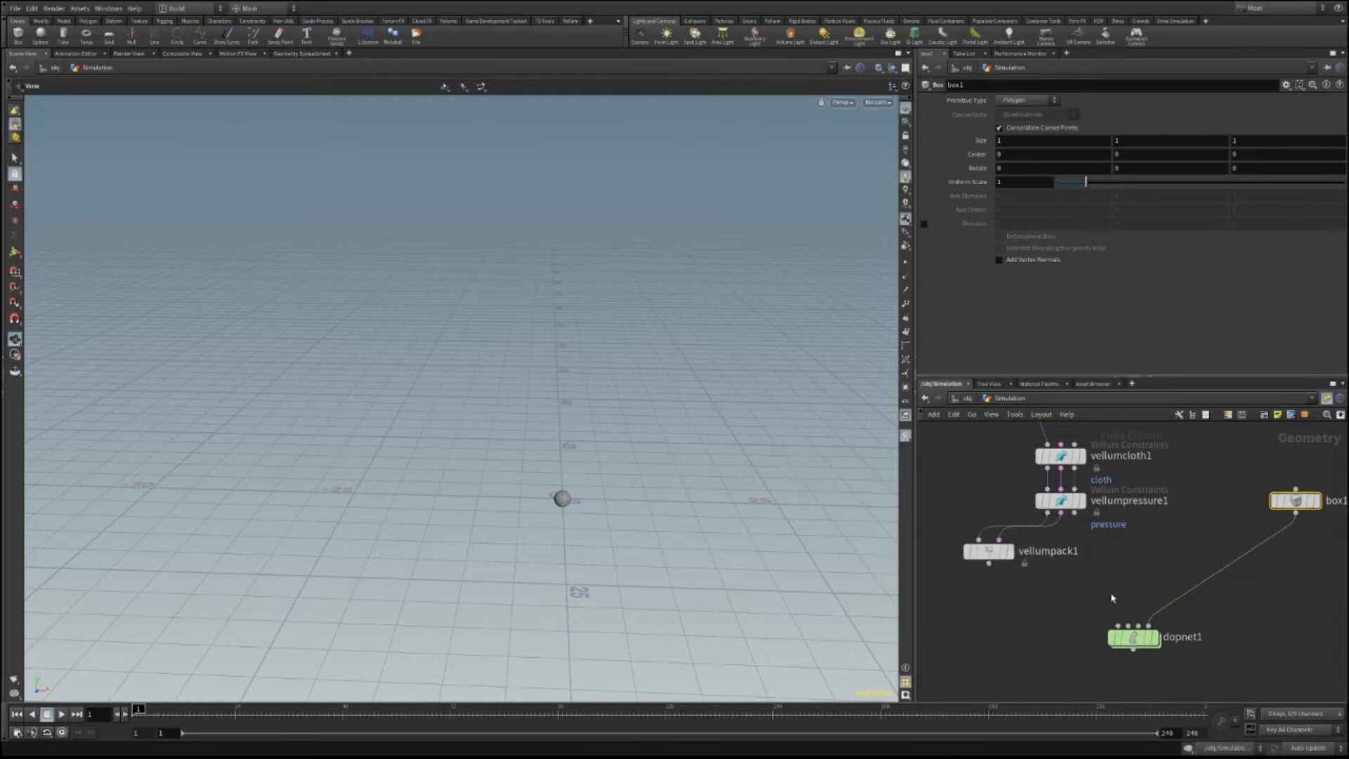
middle_drag(1112, 598, 1059, 580)
drag(988, 500, 1082, 618)
Inside the DOP network, add a Vellum Solver above the output and a Gravity Force node.
double_click(1077, 622)
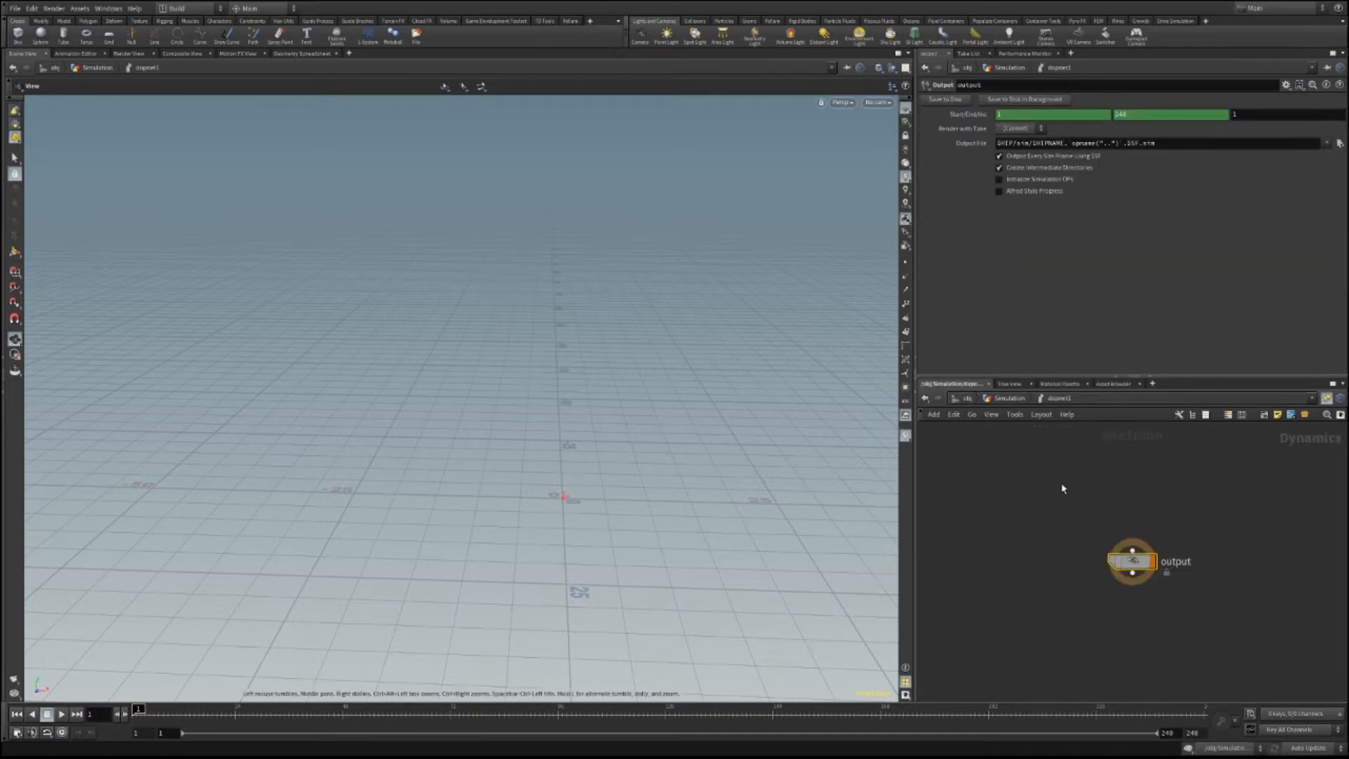
click(1009, 398)
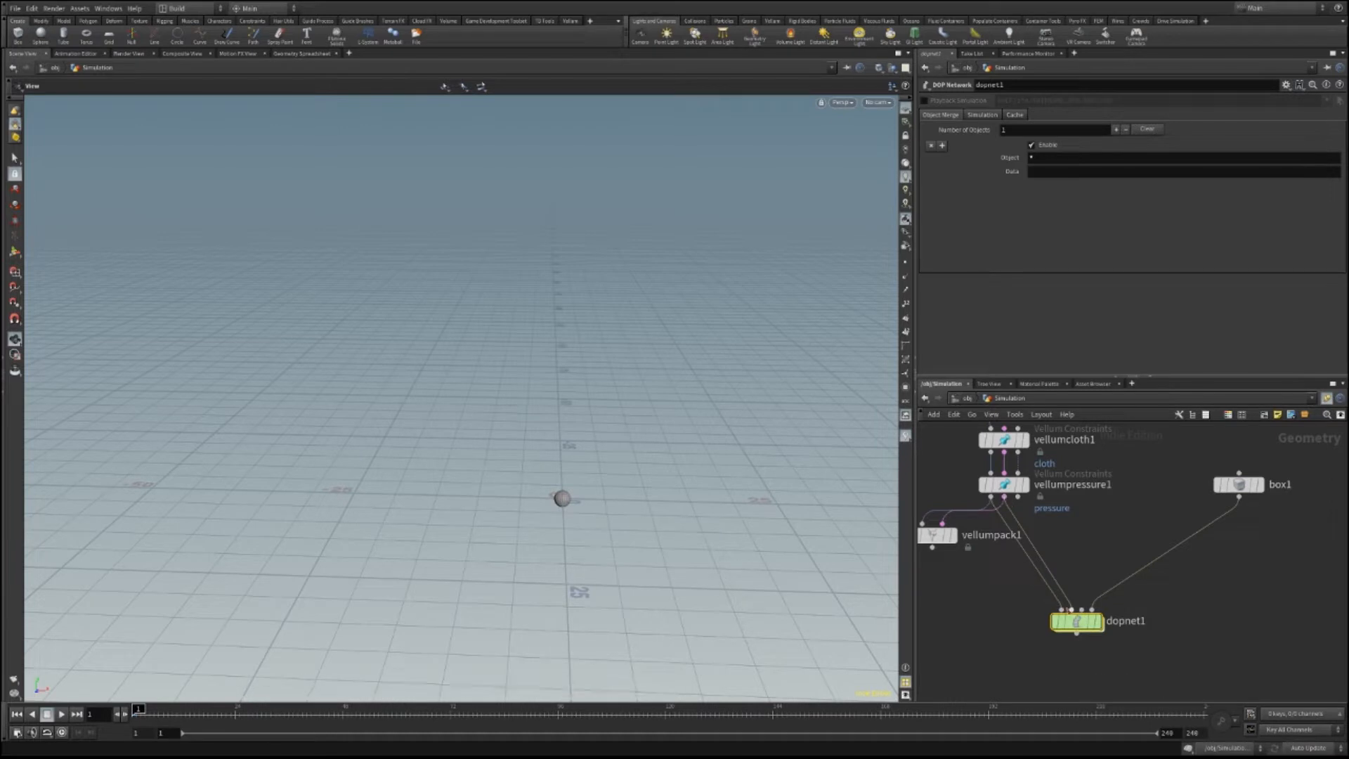
double_click(1076, 620)
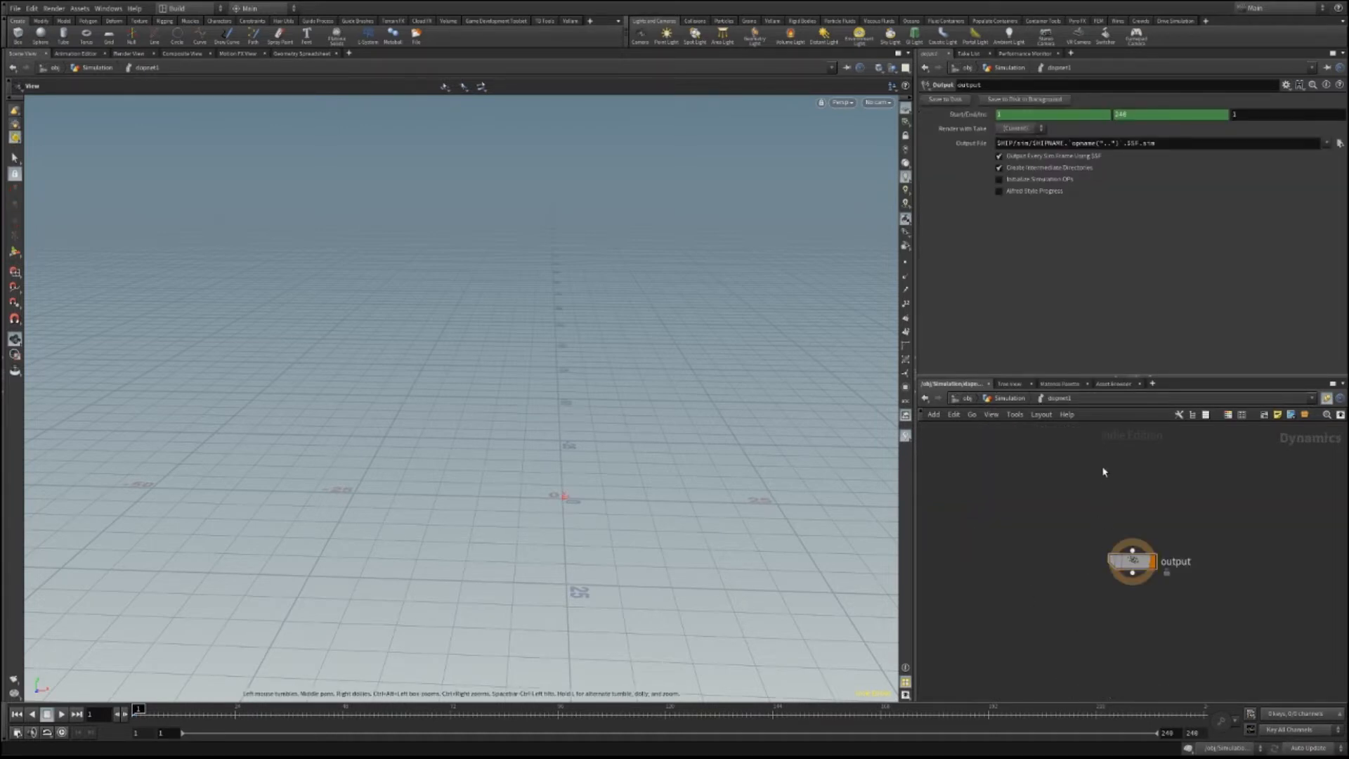
key(Tab)
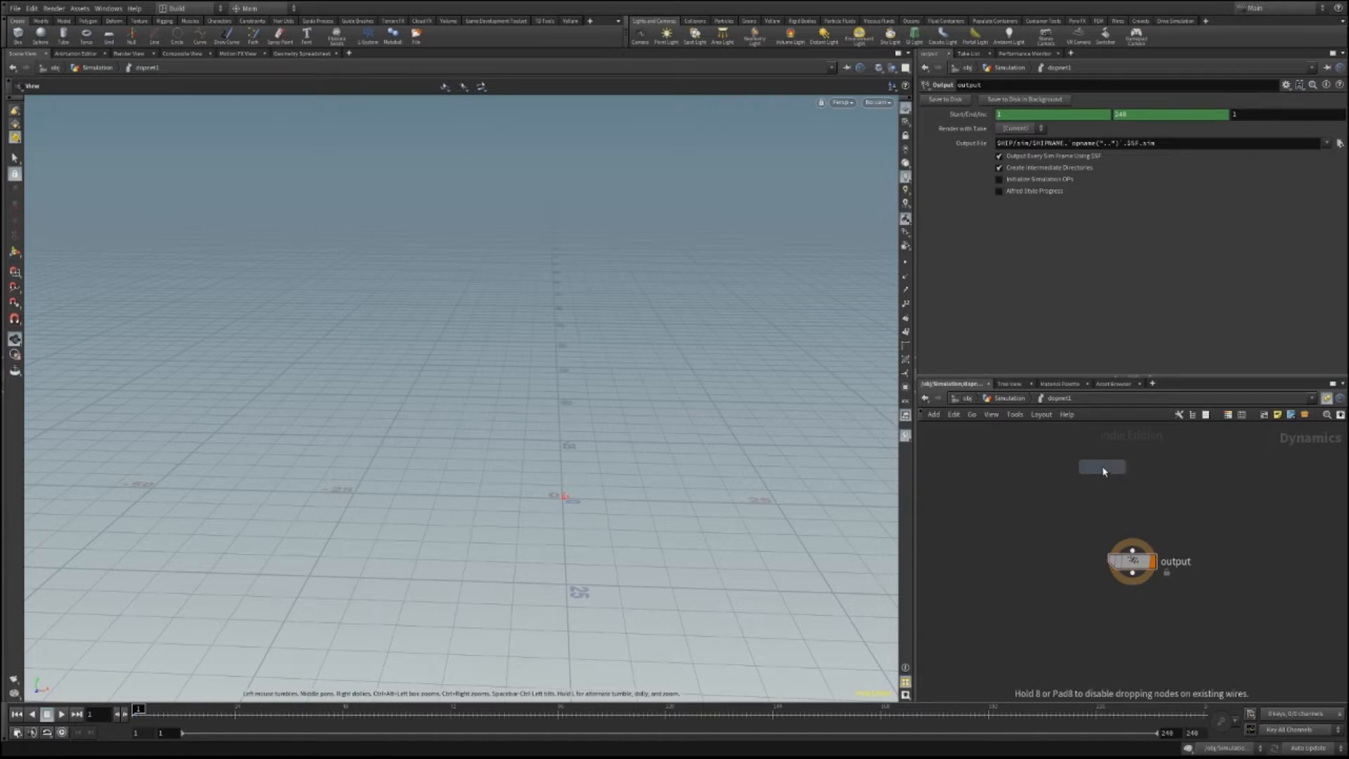
click(1131, 472)
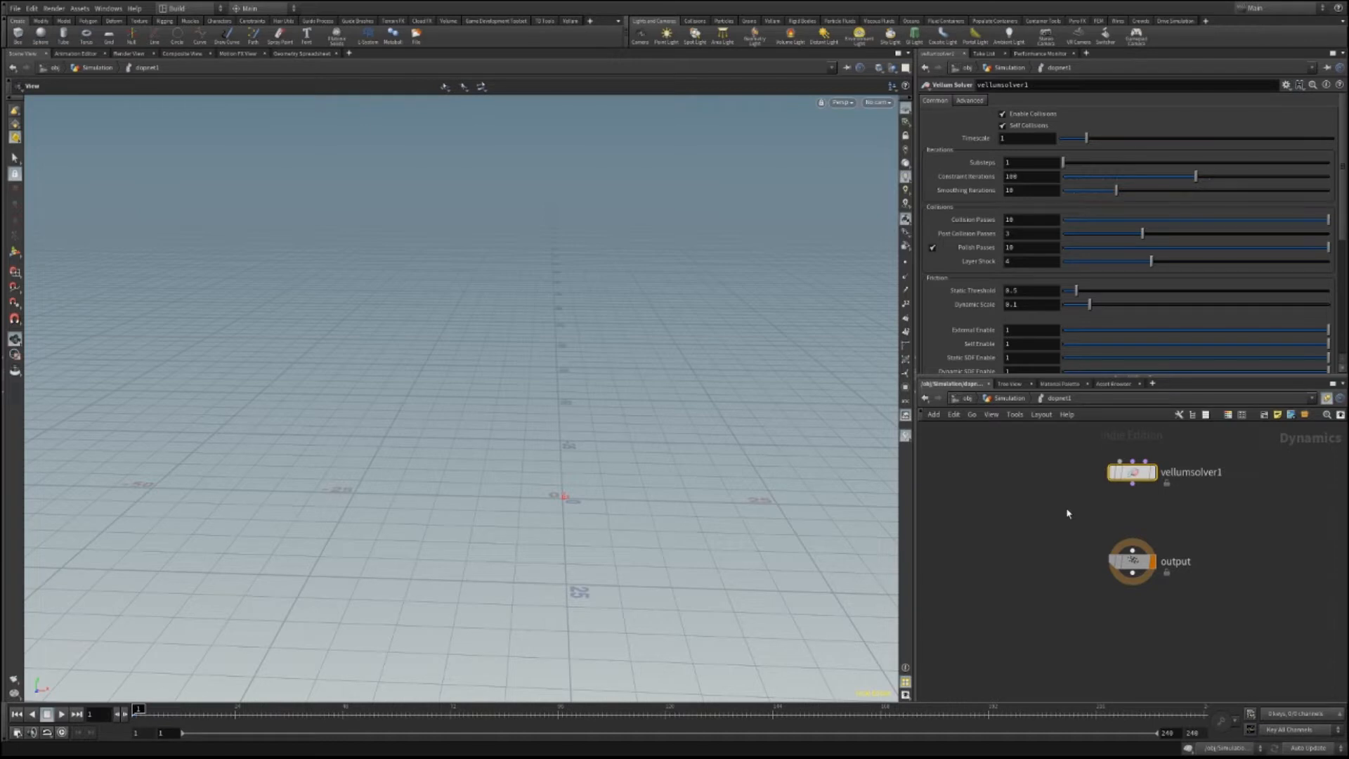
key(Tab)
click(1067, 511)
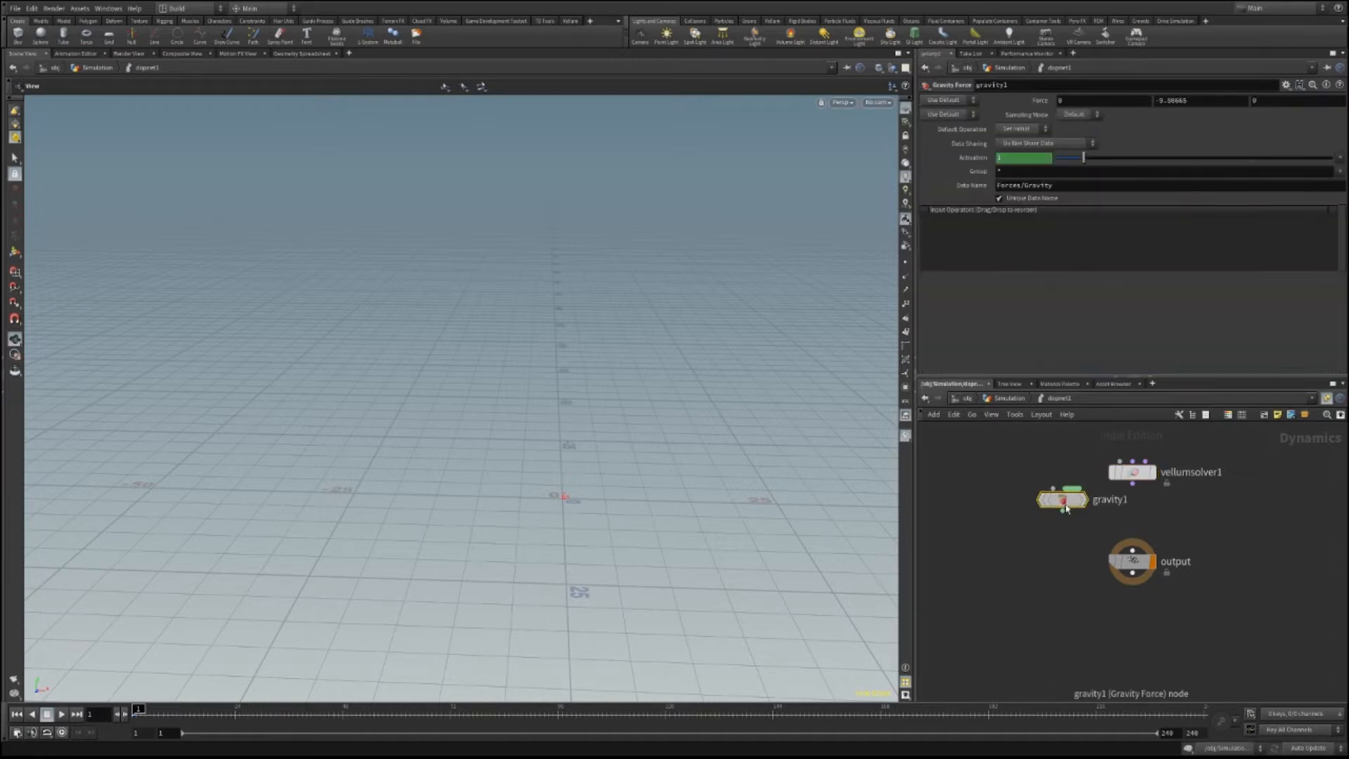
Wire the Gravity Force between the Vellum Solver and the output, with its Y force set to 9.80665.
drag(1067, 501, 1132, 552)
middle_drag(1231, 520, 1228, 598)
drag(1039, 486, 1148, 595)
drag(1136, 562, 1136, 547)
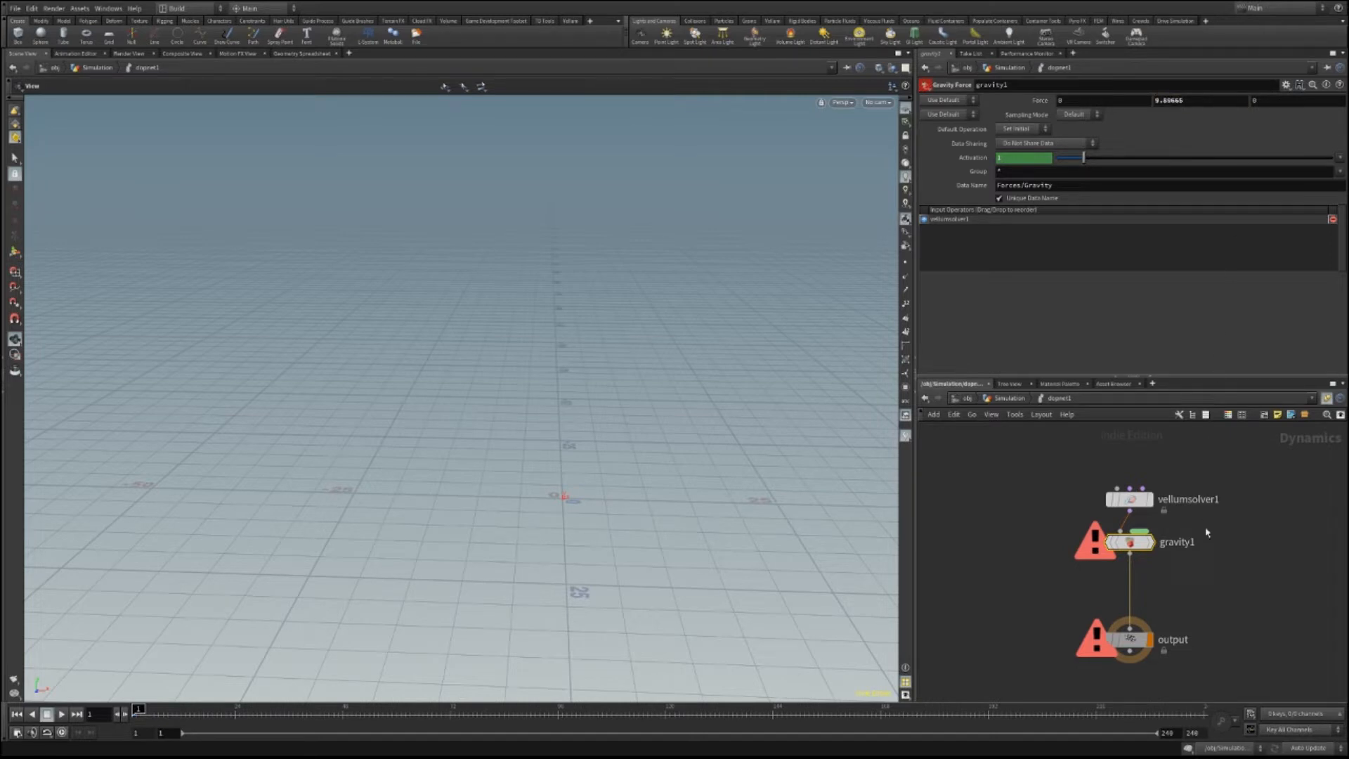
Add a Vellum Object above the Vellum Solver and wire it into the solver's first input.
middle_drag(1248, 545, 1243, 659)
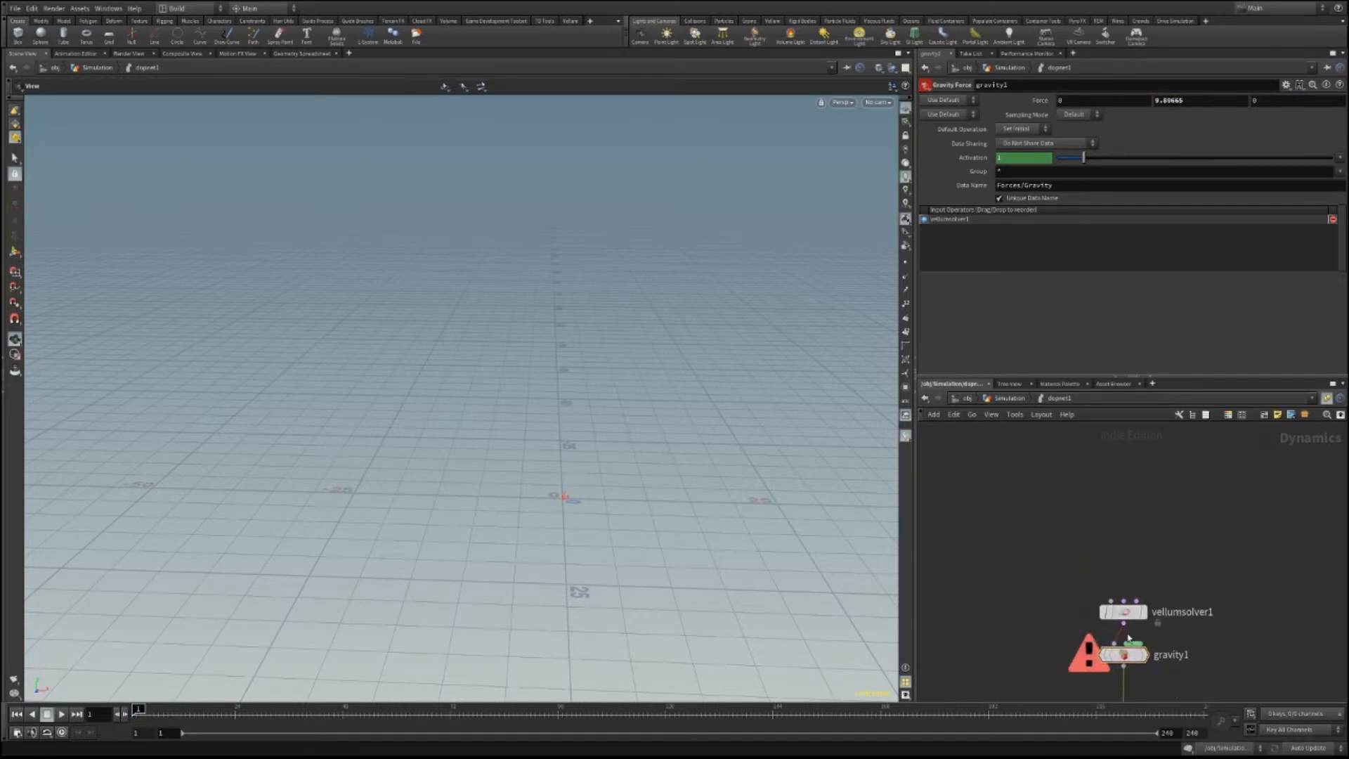
drag(1123, 611, 1123, 571)
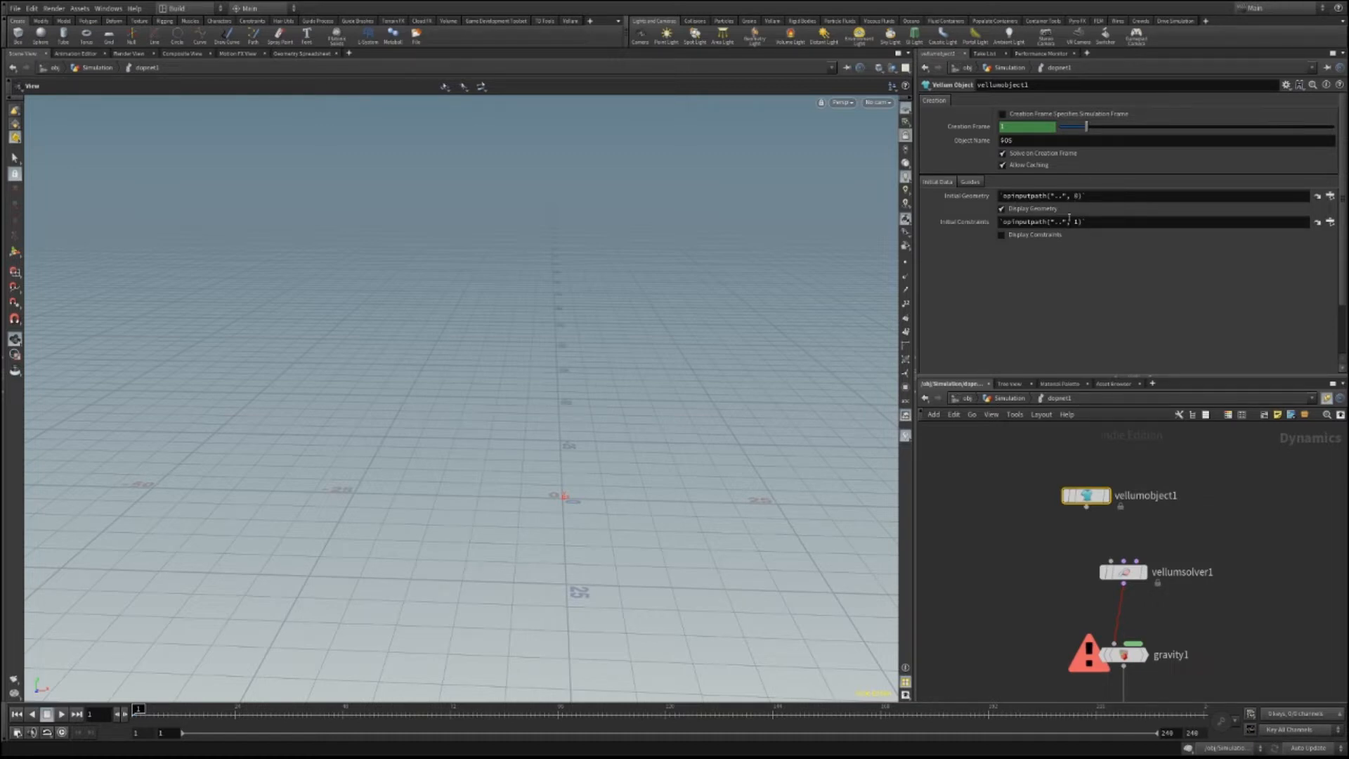
scroll(1061, 506, up, 2)
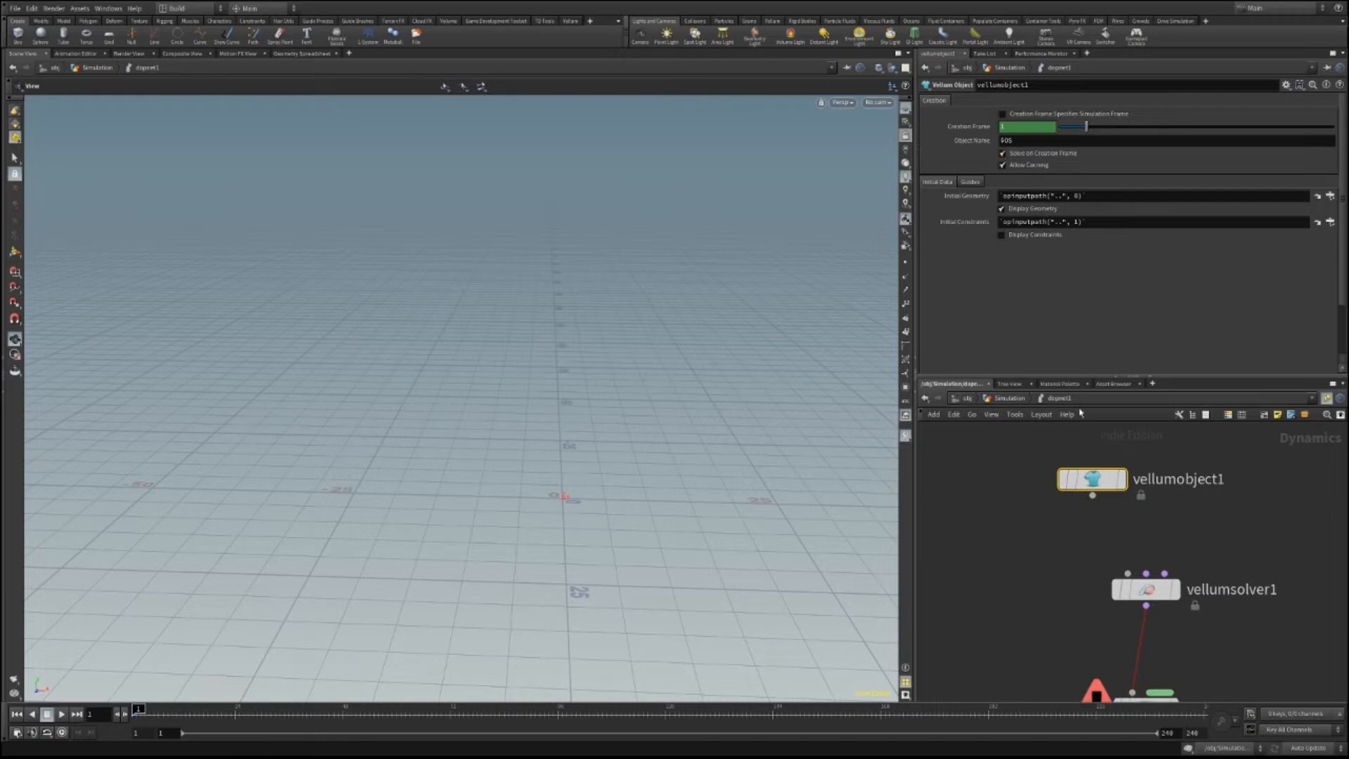
drag(1092, 496, 1127, 573)
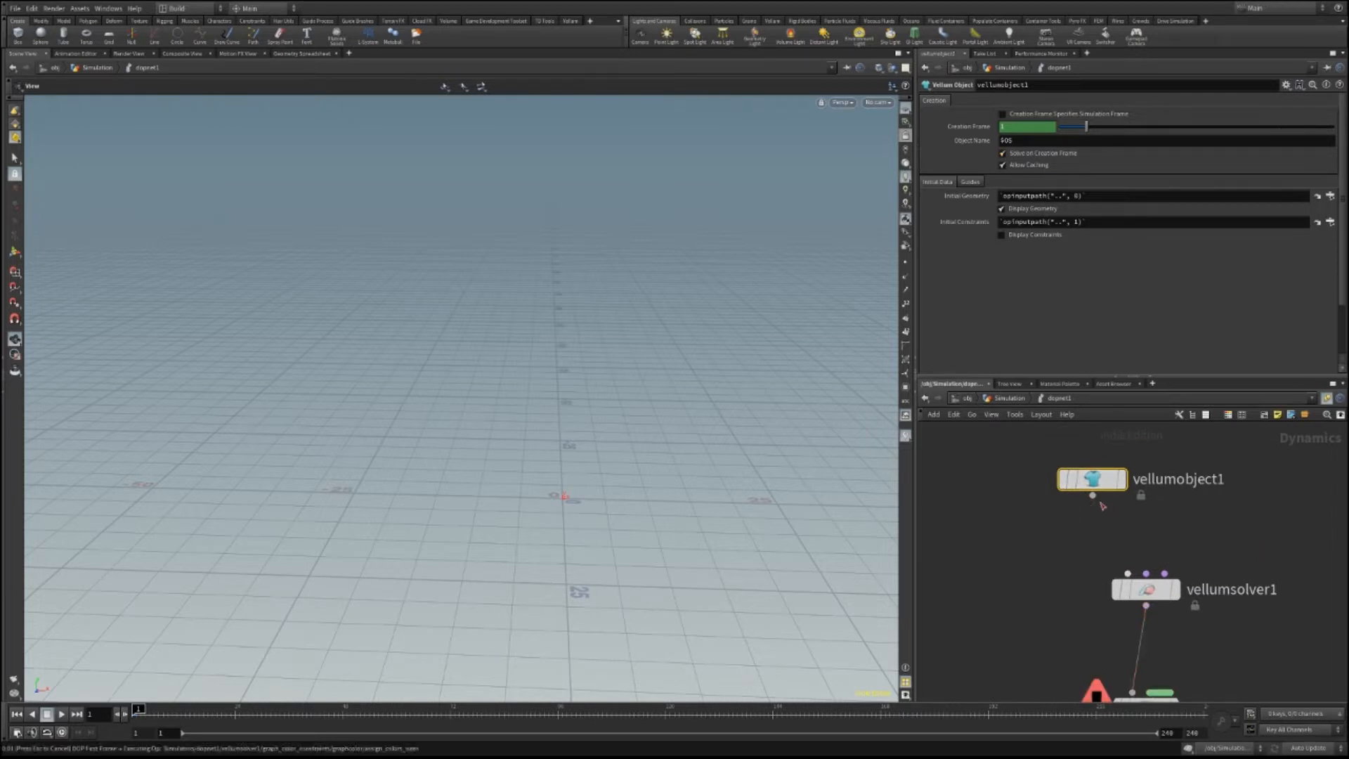
click(1092, 495)
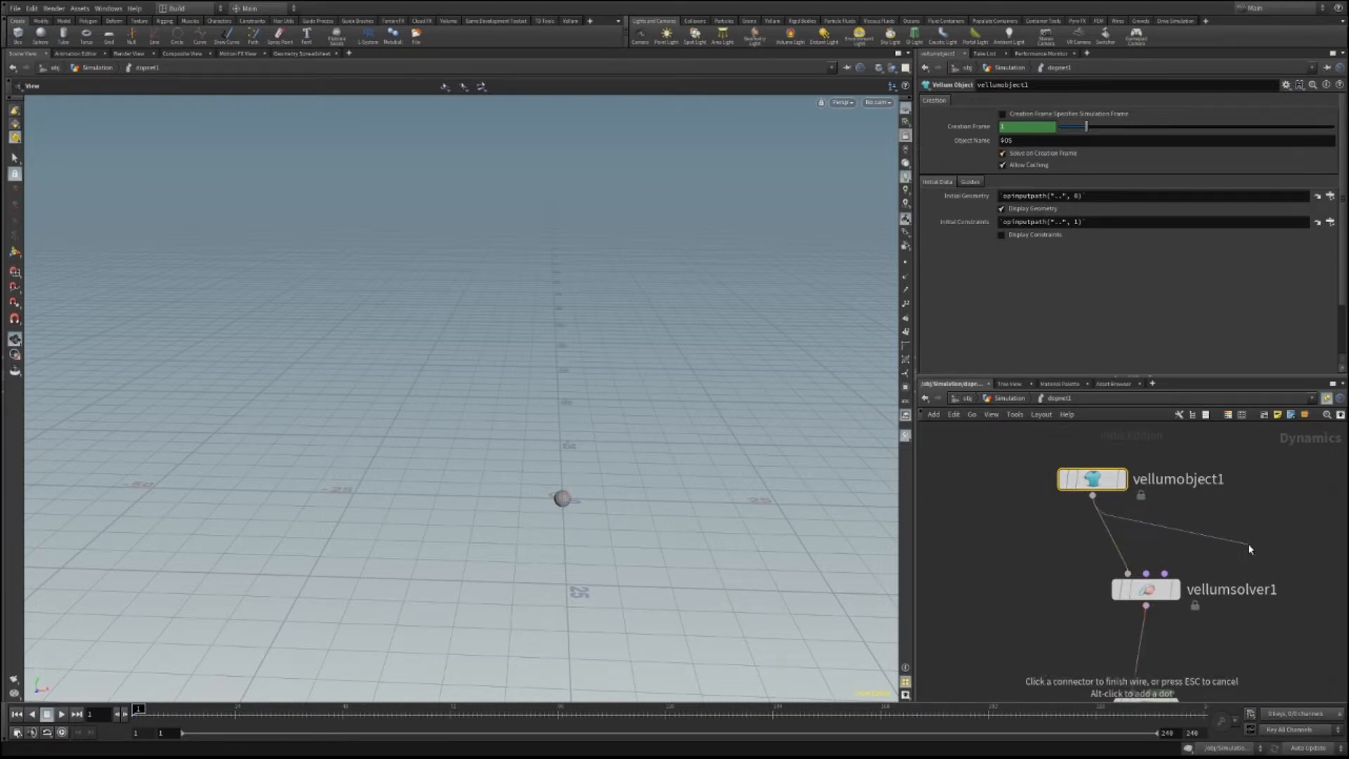
key(Escape)
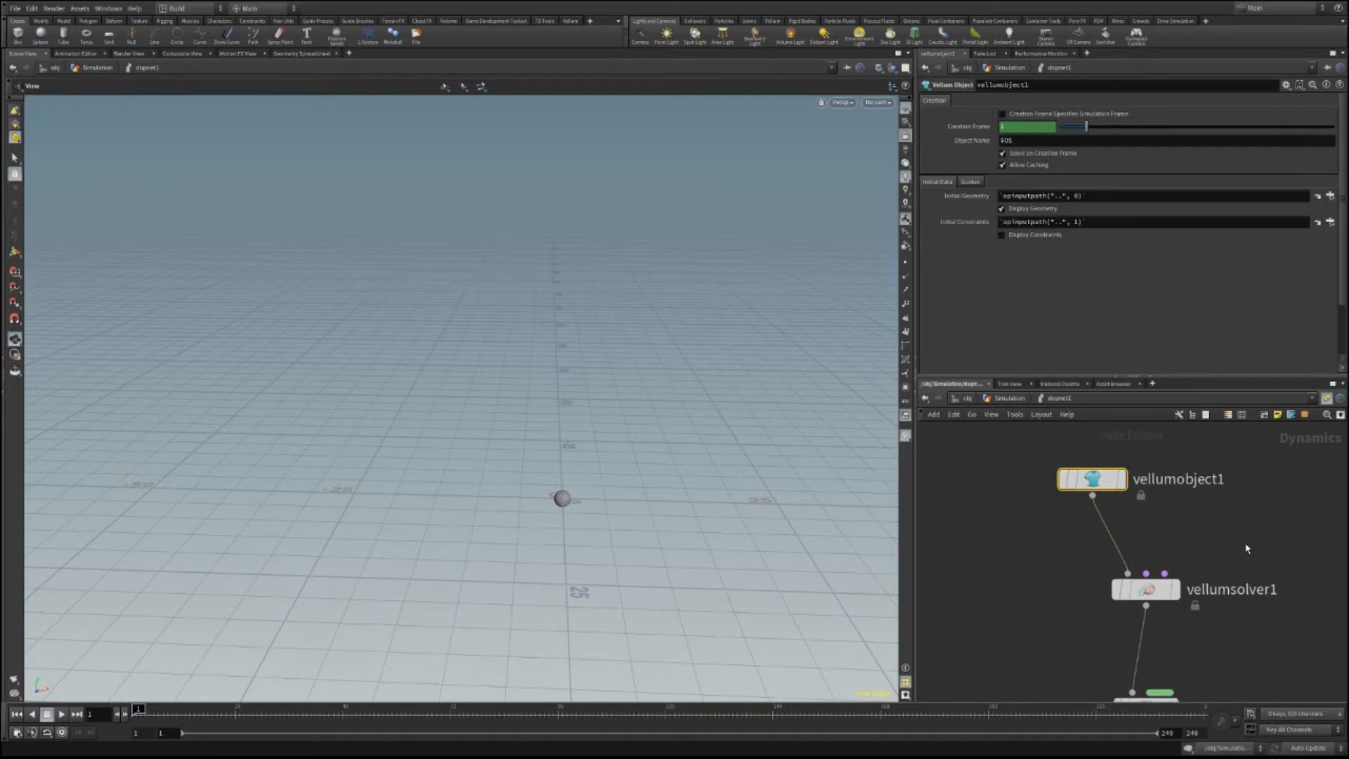
Add a Merge node beside the output and a Static Object node to the DOP network.
scroll(1247, 548, down, 5)
middle_drag(1229, 632, 1113, 607)
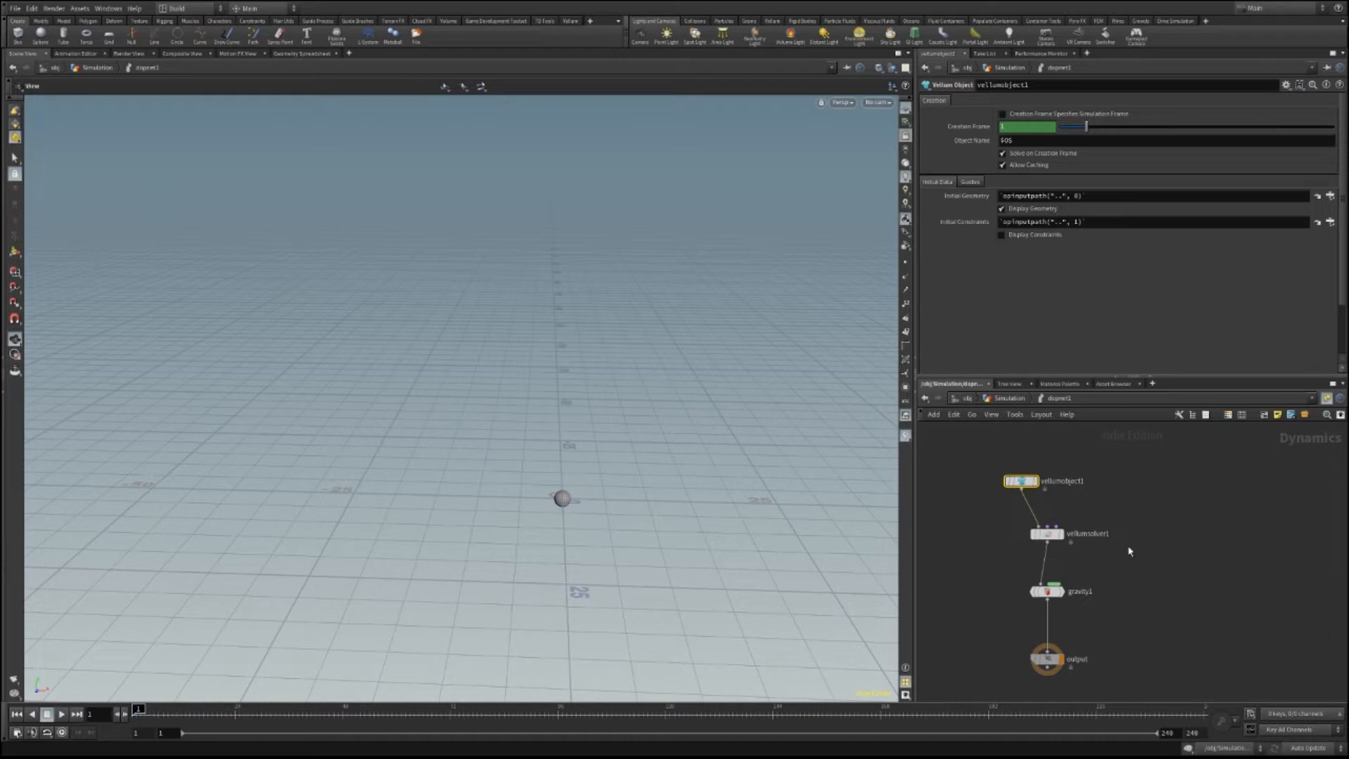
key(Return)
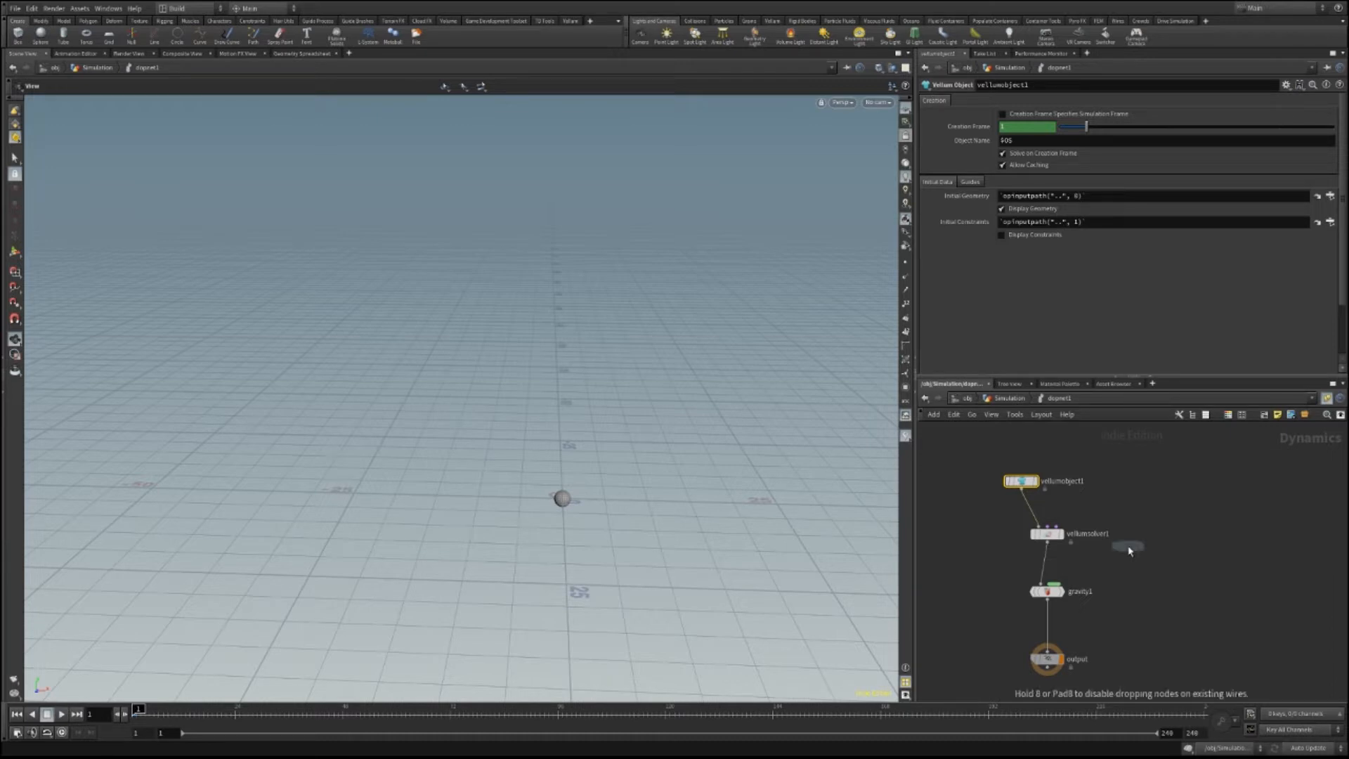
click(1102, 628)
click(1170, 570)
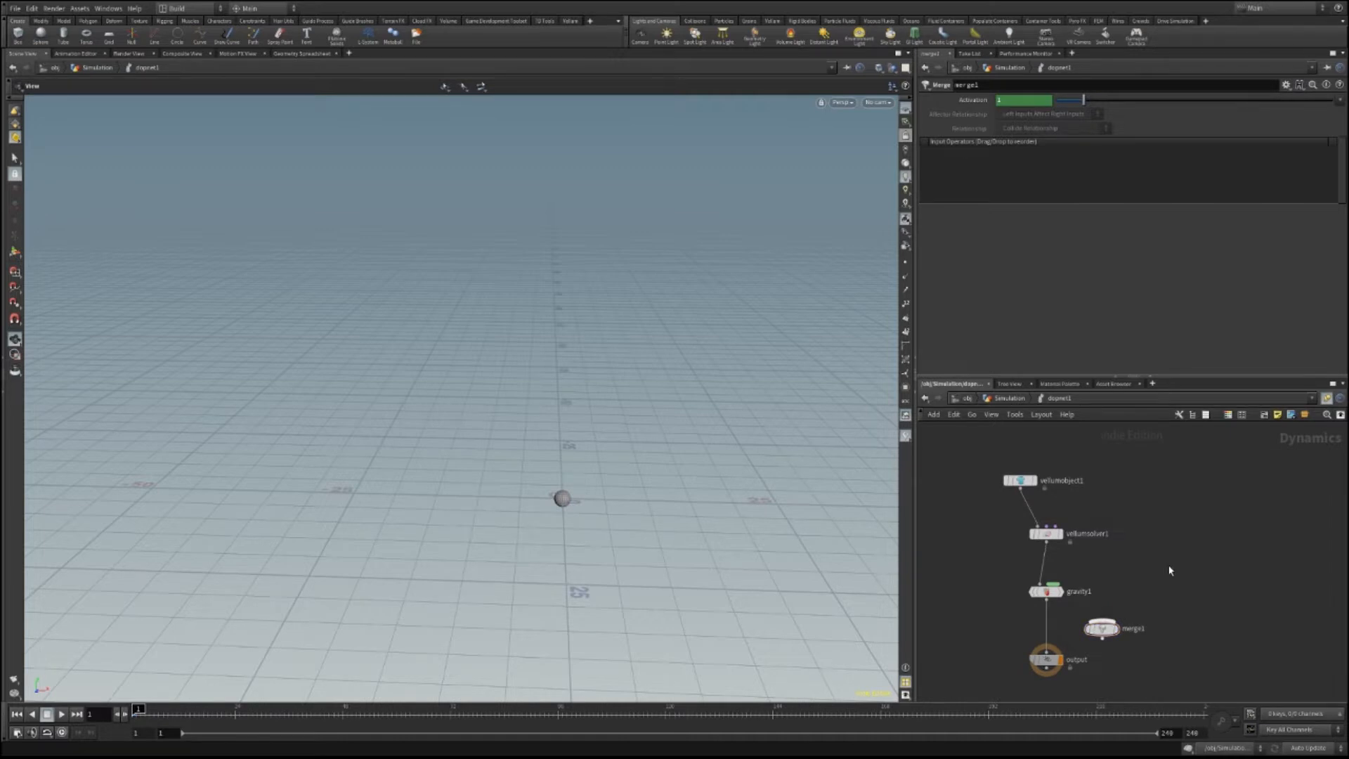
key(Return)
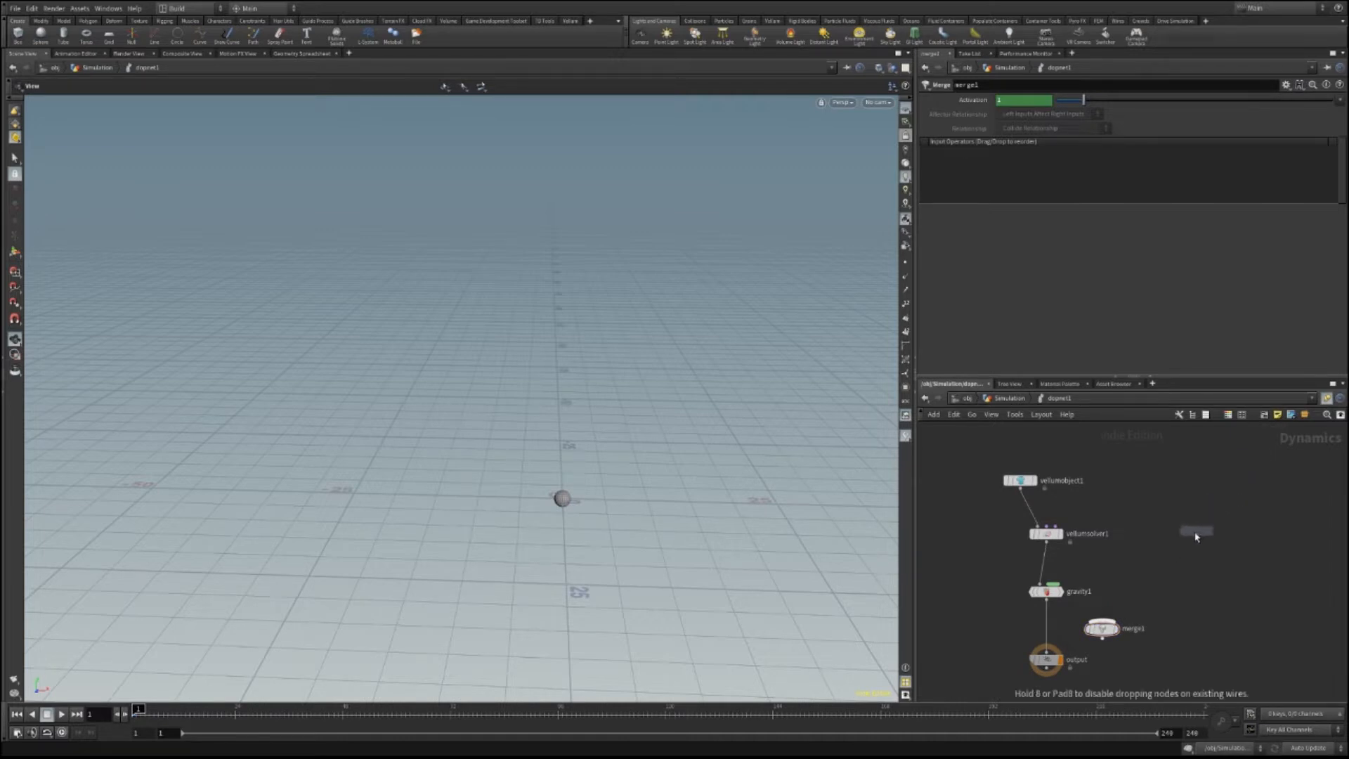
click(1164, 564)
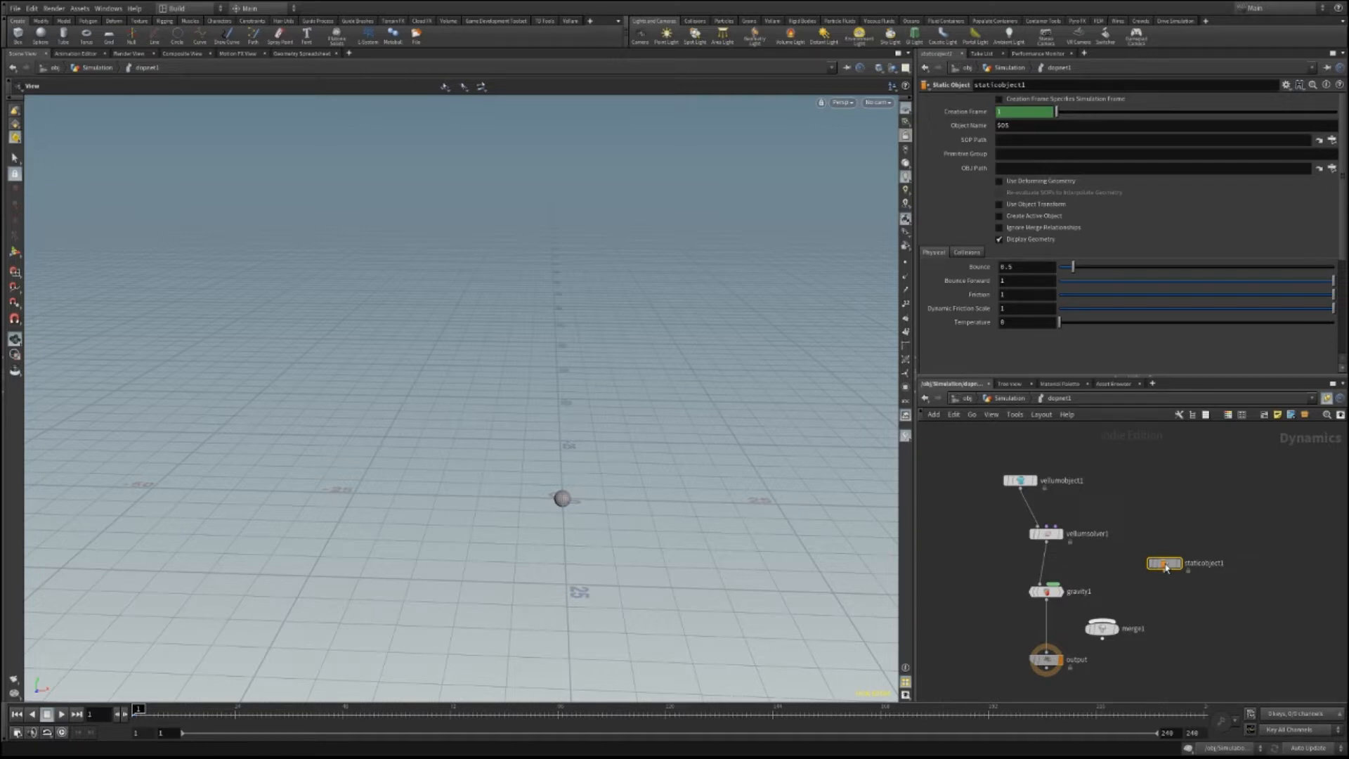
Wire the Static Object into the Merge node and insert the Merge between the gravity node and the output.
drag(1165, 573, 1101, 619)
scroll(1138, 671, up, 4)
middle_drag(1143, 660, 1210, 589)
drag(1163, 555, 1076, 632)
drag(1081, 553, 1080, 592)
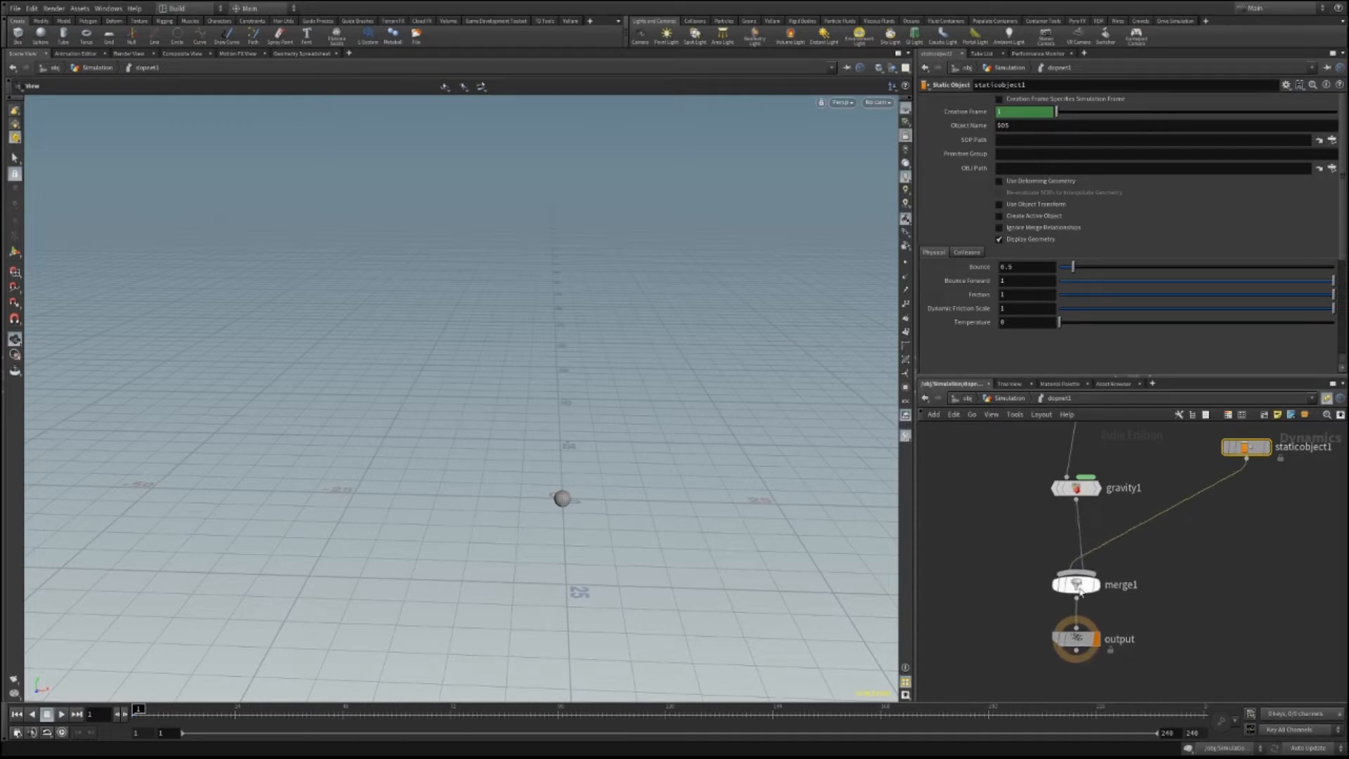
Tidy the node layout by bringing the solver chain closer together and moving the Vellum Object off to the side.
key(h)
drag(1156, 575, 1156, 583)
drag(1154, 535, 1154, 555)
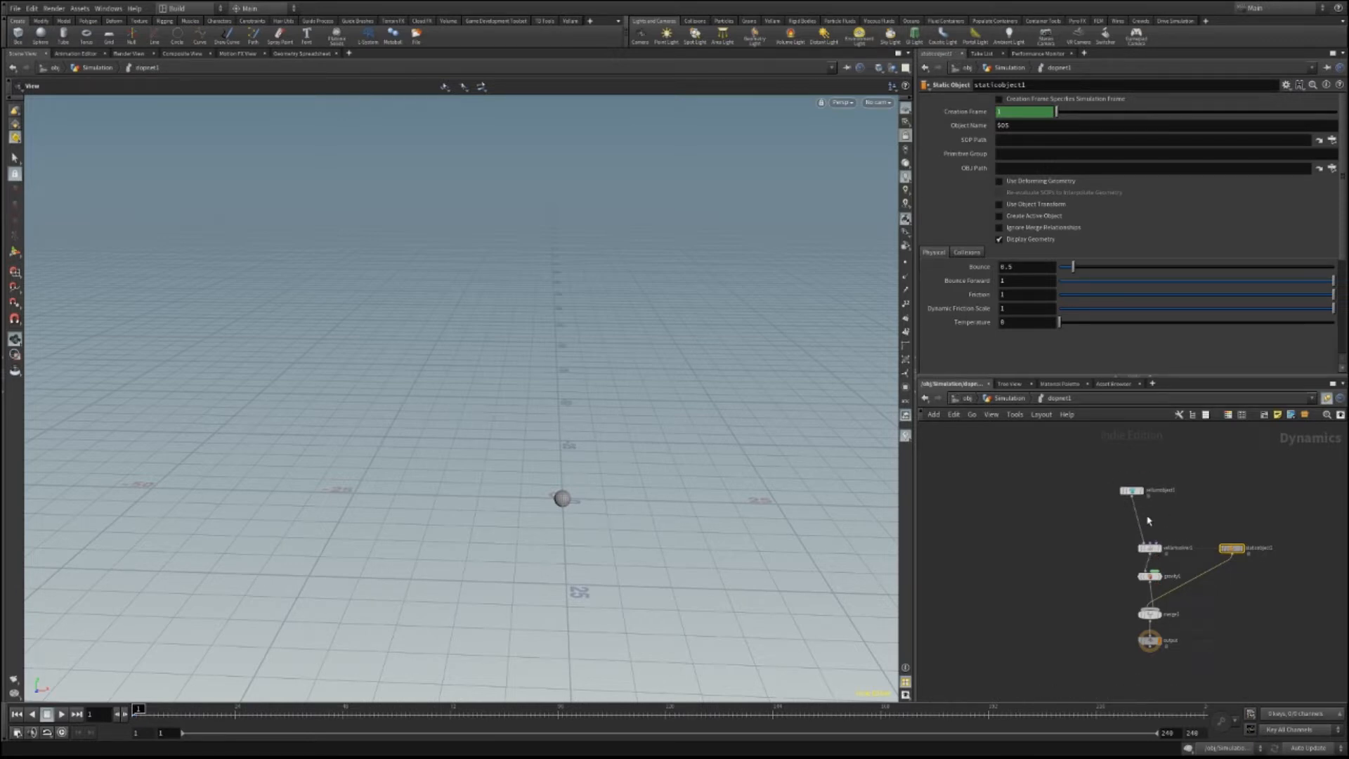
scroll(1144, 517, up, 2)
drag(1126, 484, 1062, 497)
click(1062, 497)
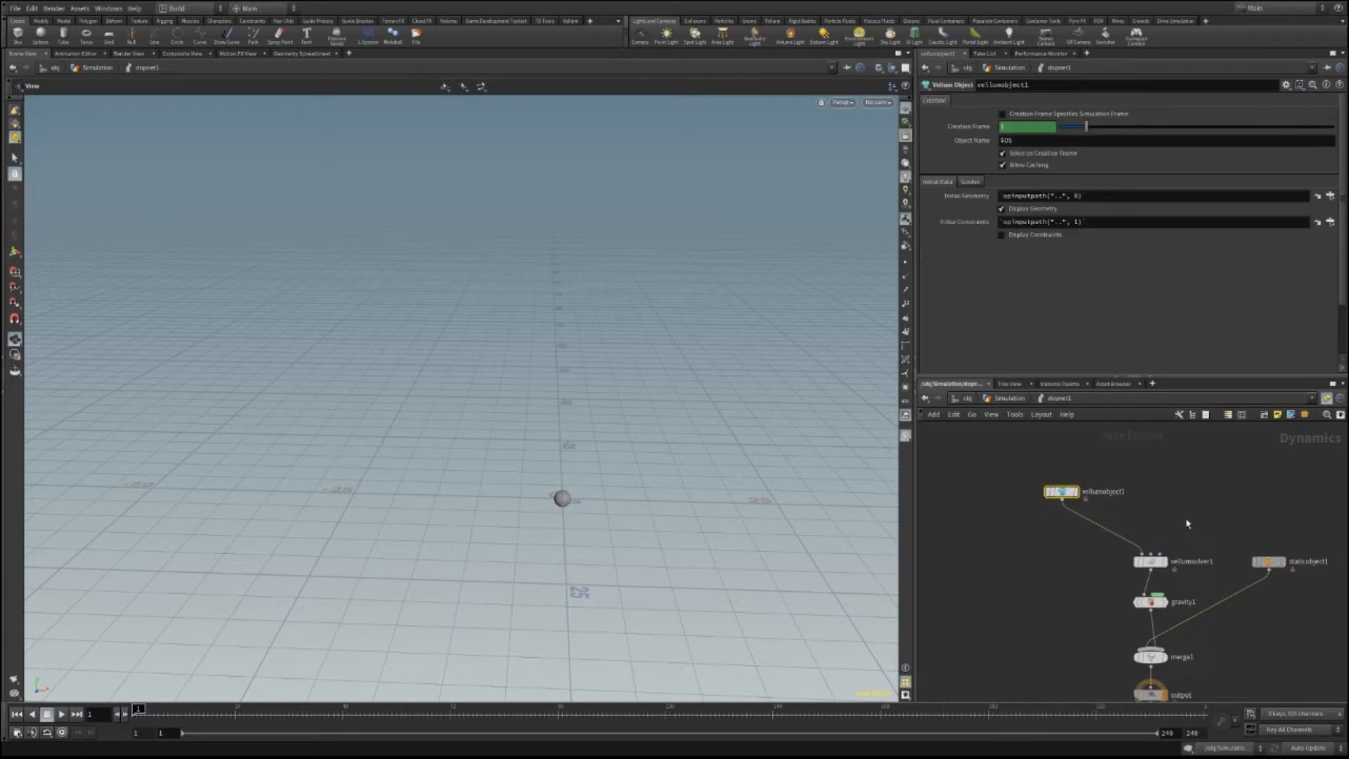
Review the Vellum Solver, gravity and Static Object settings and how the nodes connect down to the output.
middle_drag(1170, 531, 1144, 455)
click(1123, 485)
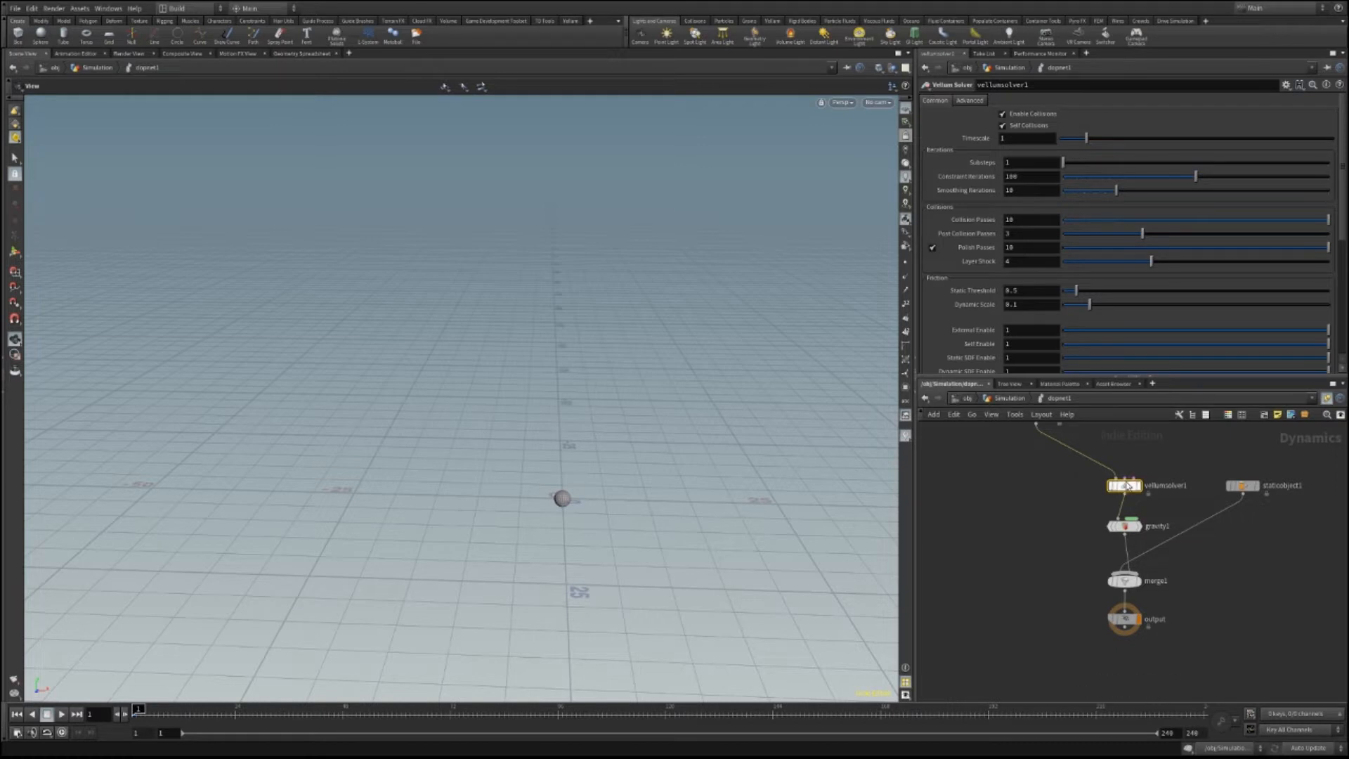
scroll(1166, 547, up, 5)
click(1071, 496)
middle_drag(1118, 519, 1146, 596)
middle_drag(1232, 663, 1060, 644)
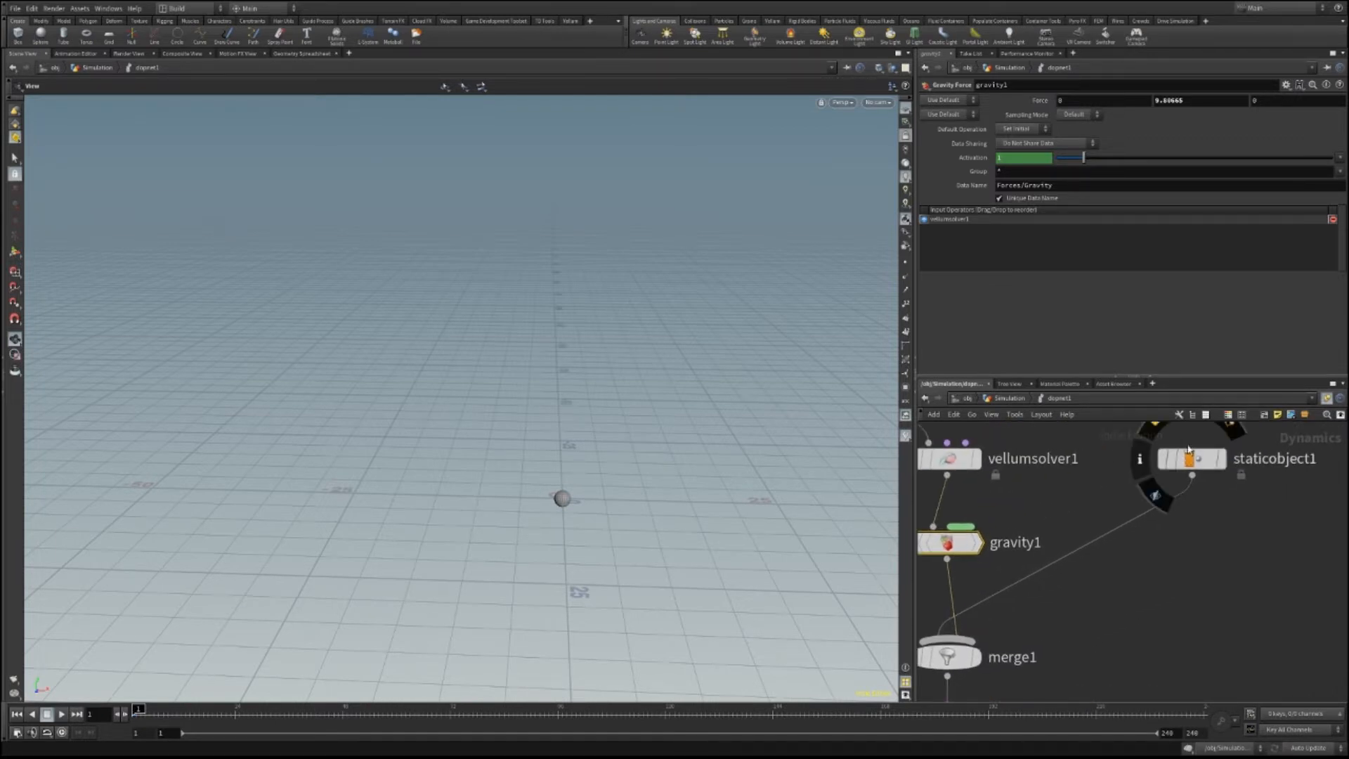
click(1189, 457)
middle_drag(1174, 603, 1204, 569)
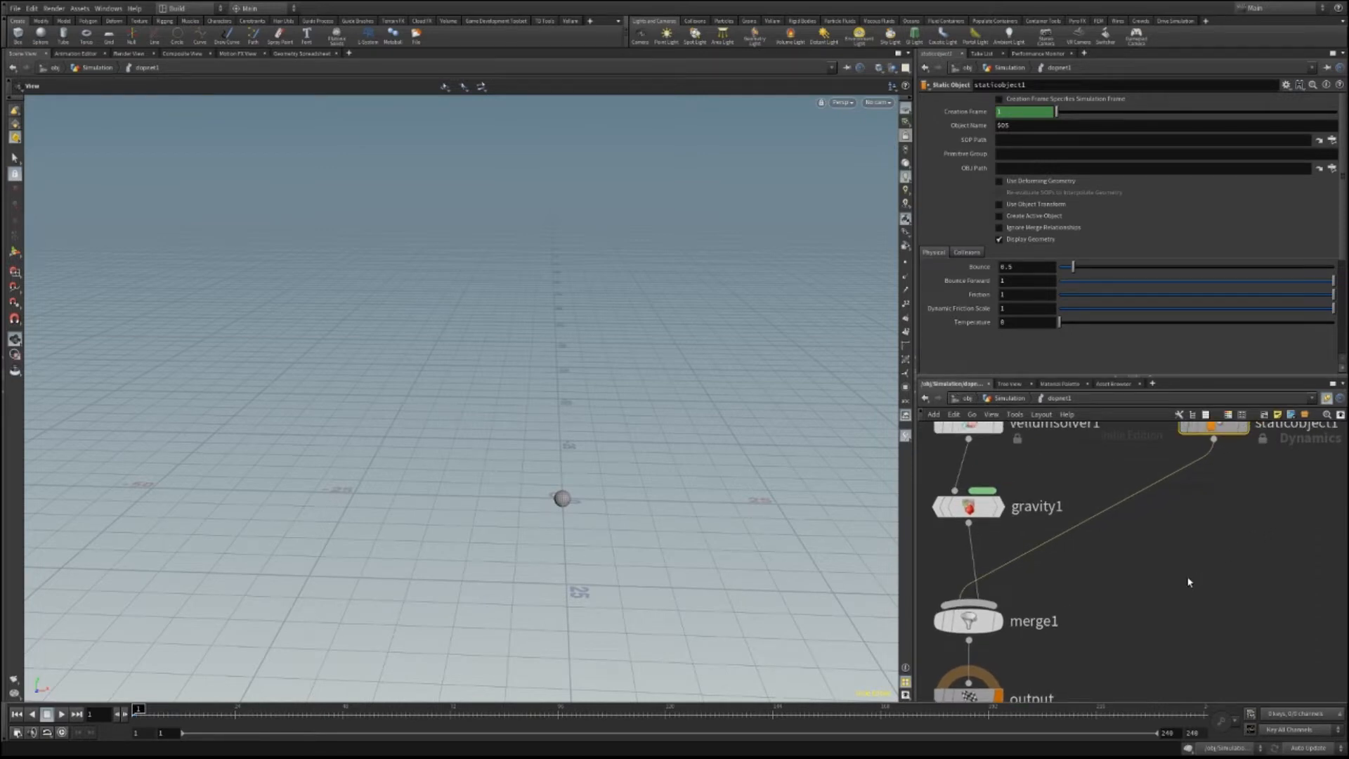
middle_drag(1145, 576, 1192, 567)
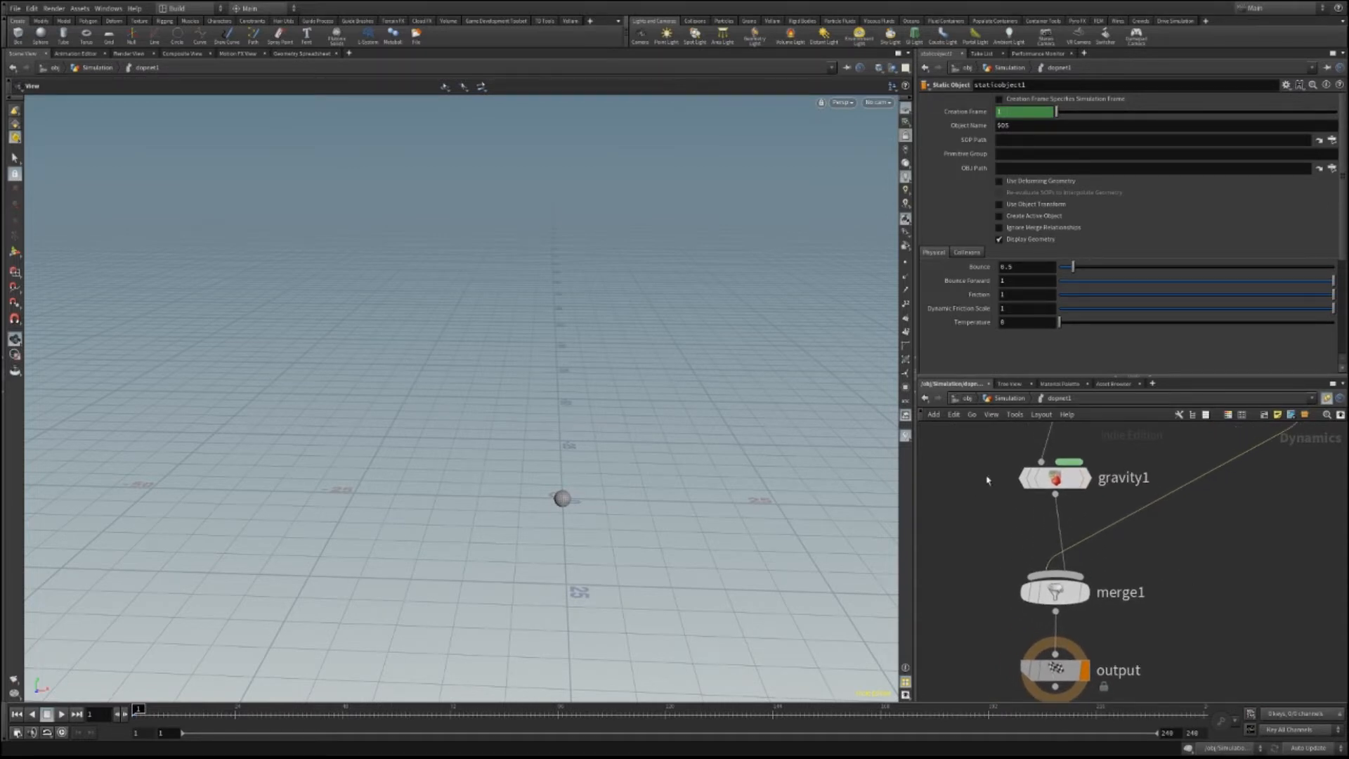
Check which DOP network input the box feeds and copy the Vellum Object's Initial Constraints expression.
key(u)
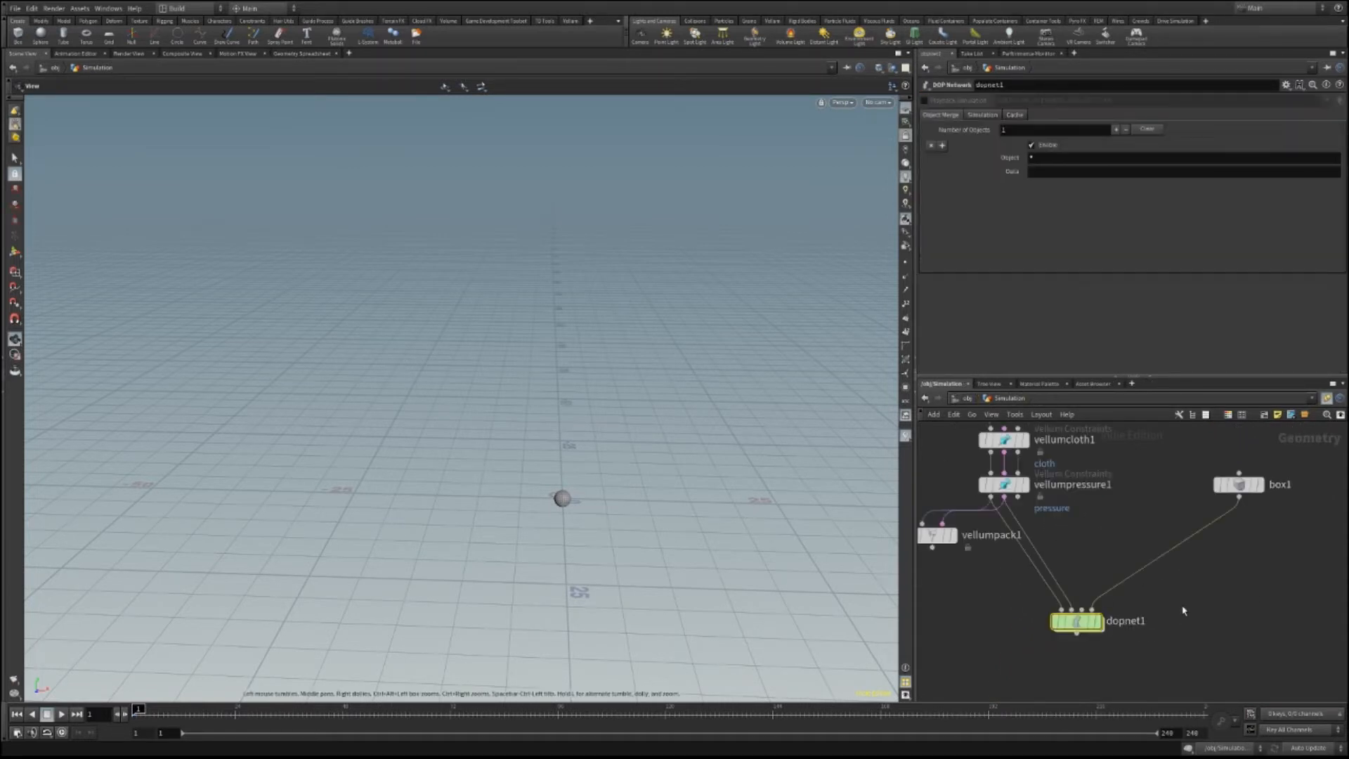
double_click(1085, 621)
middle_drag(1094, 452, 1169, 626)
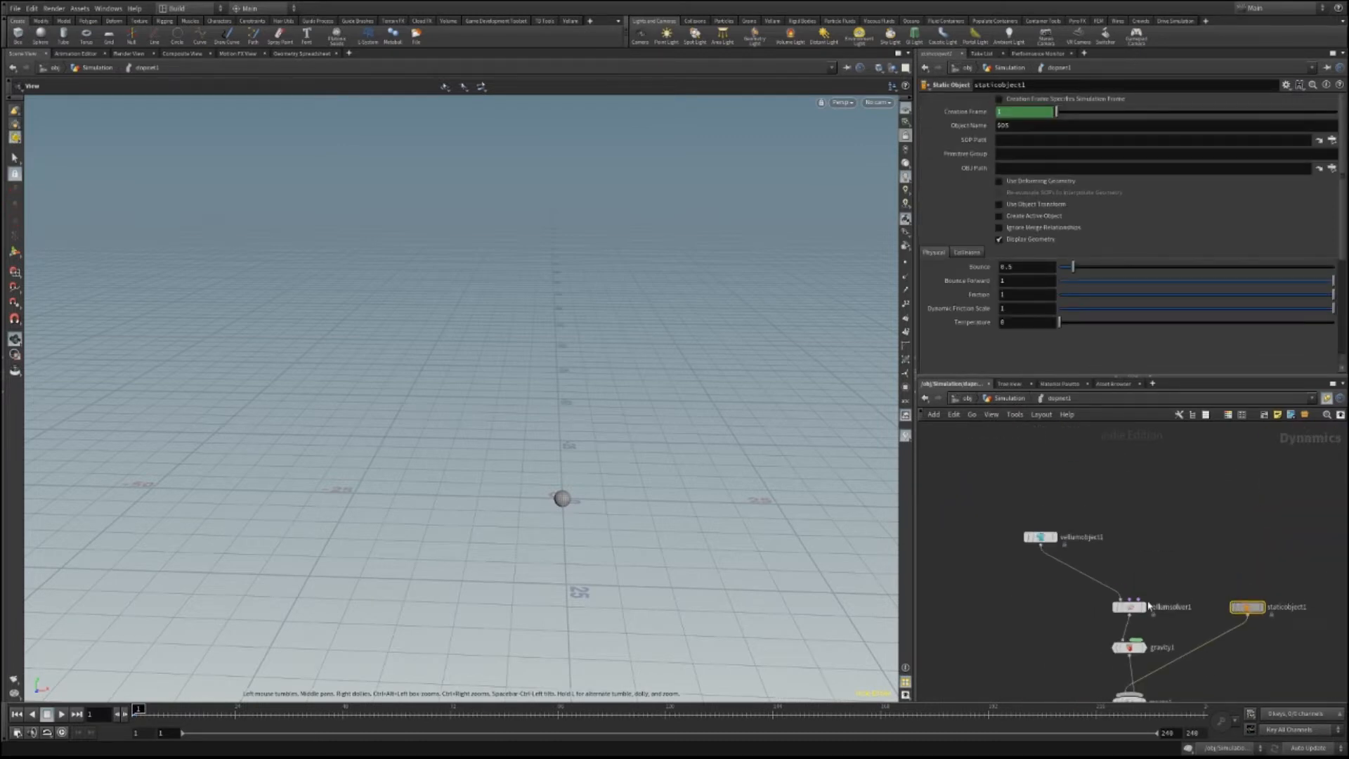
click(1039, 536)
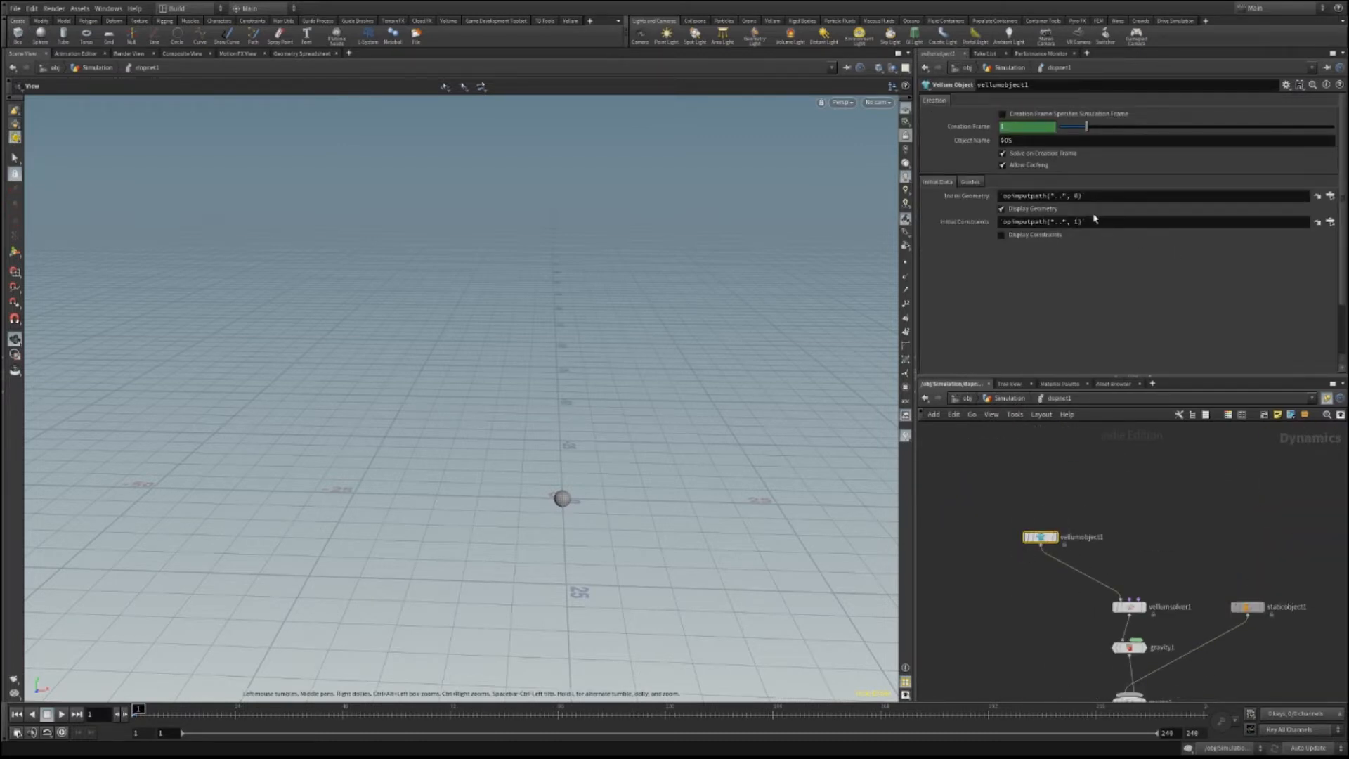
drag(1093, 219, 689, 286)
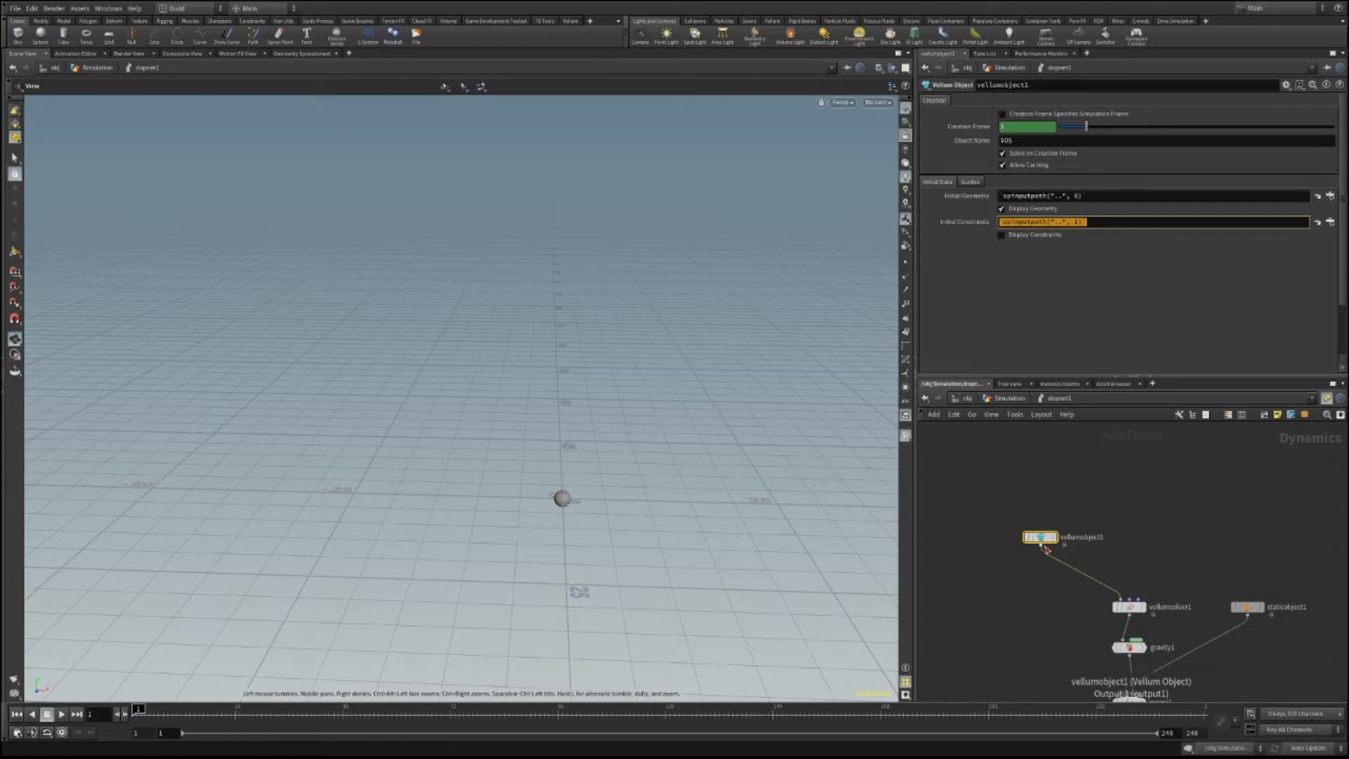
middle_drag(1316, 656, 1286, 597)
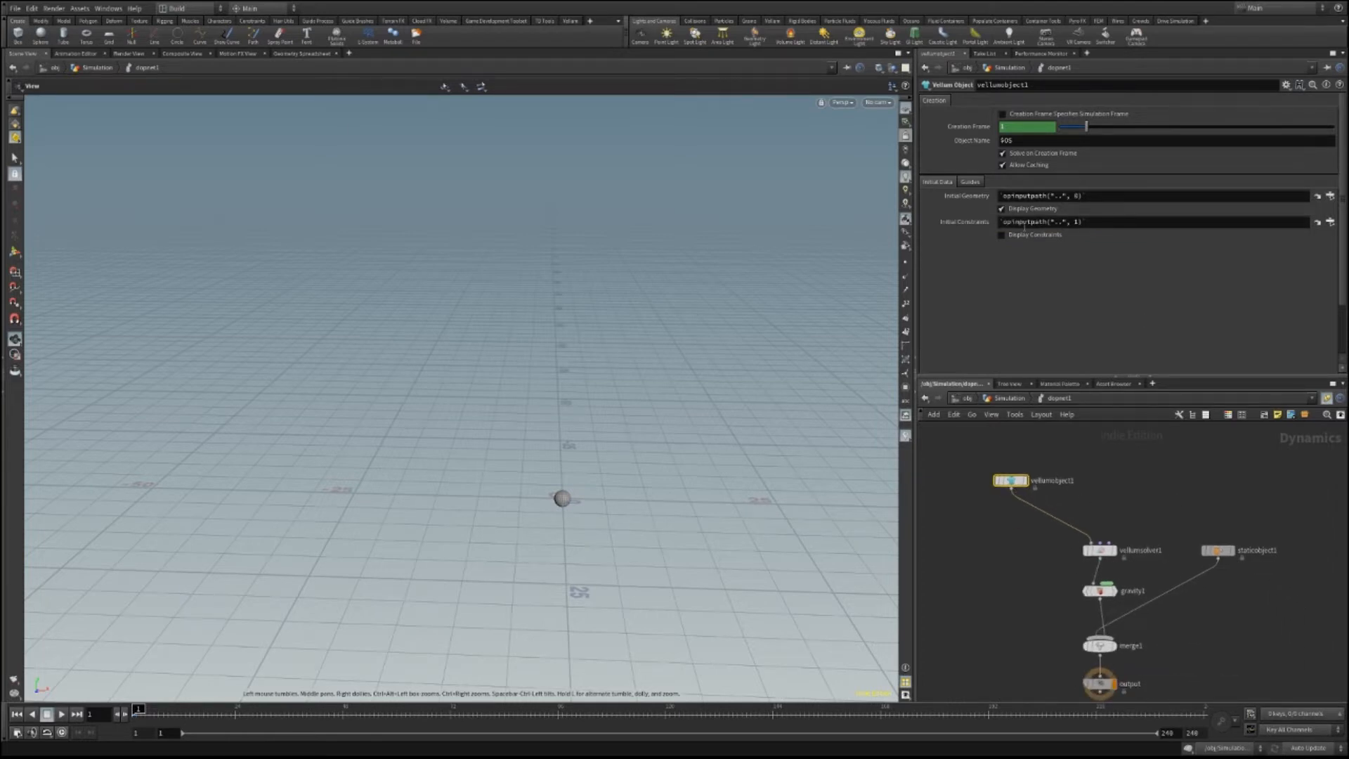
Set the Static Object's SOP Path to `opinputpath("..", 3)` using the copied expression.
click(1232, 555)
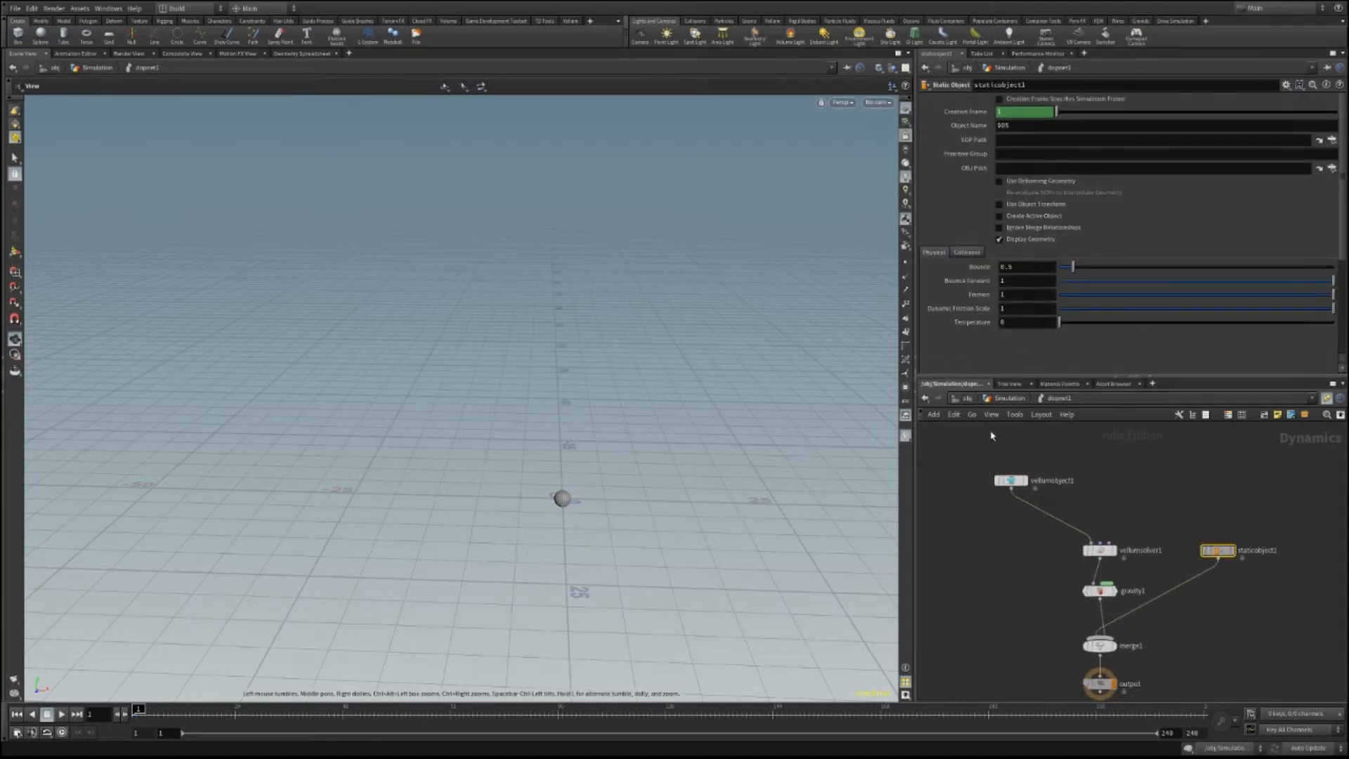
key(u)
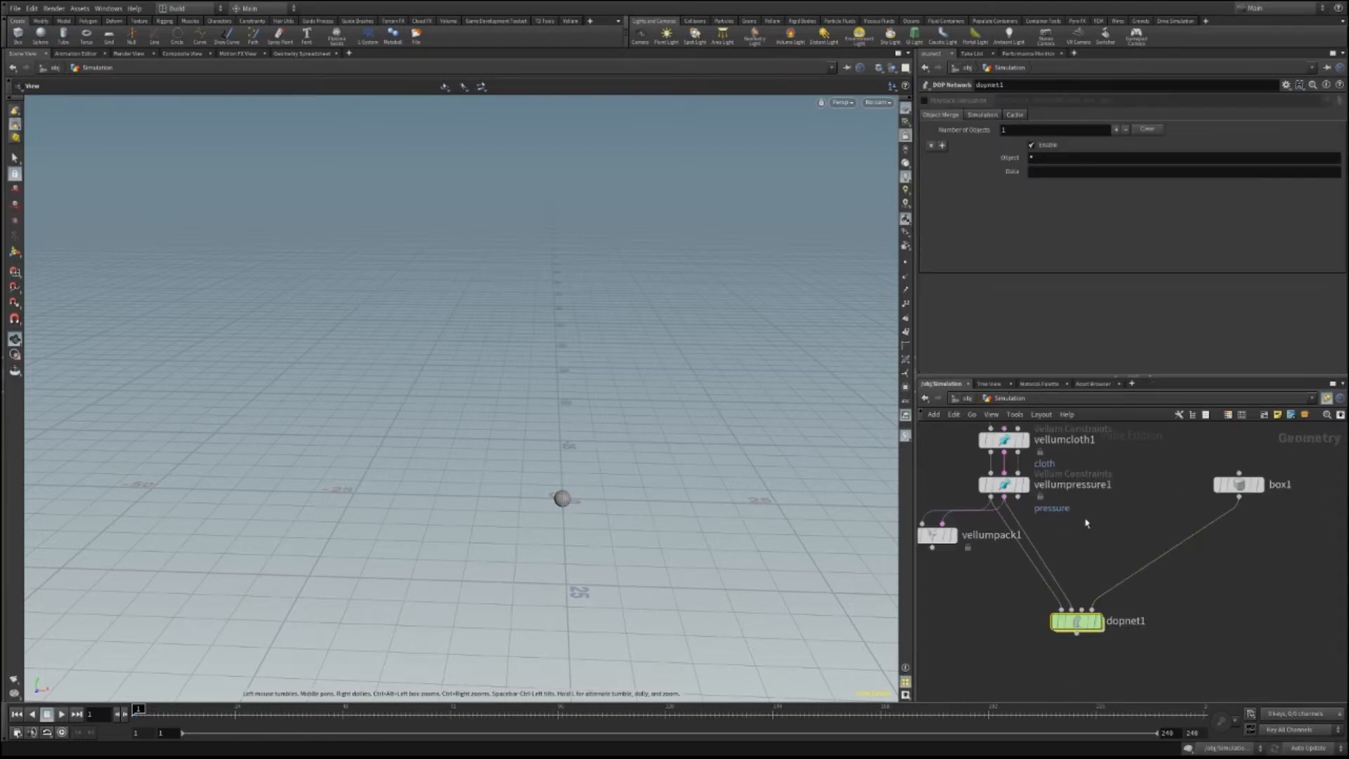
double_click(1077, 621)
click(1077, 138)
text(`opinputpath("..", 0)`)
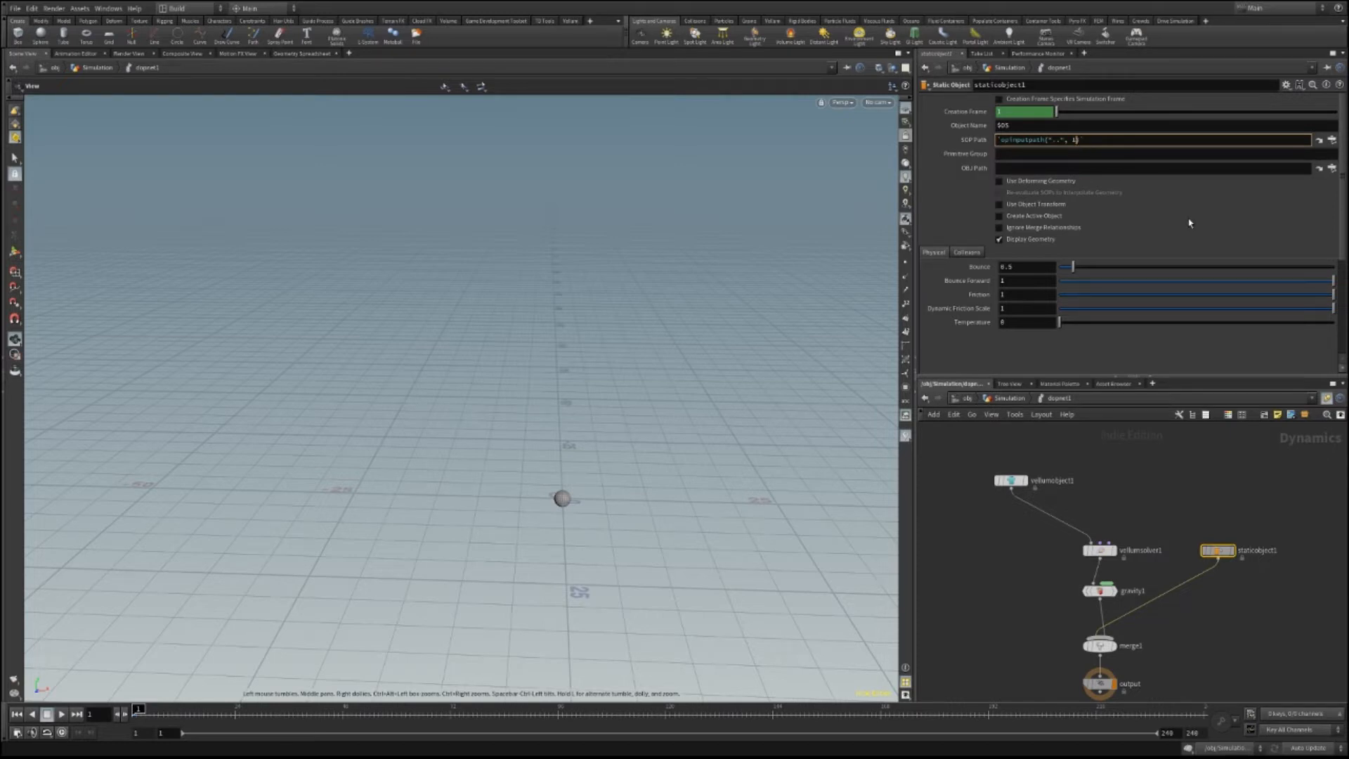
key(BackSpace)
text(3)
key(Return)
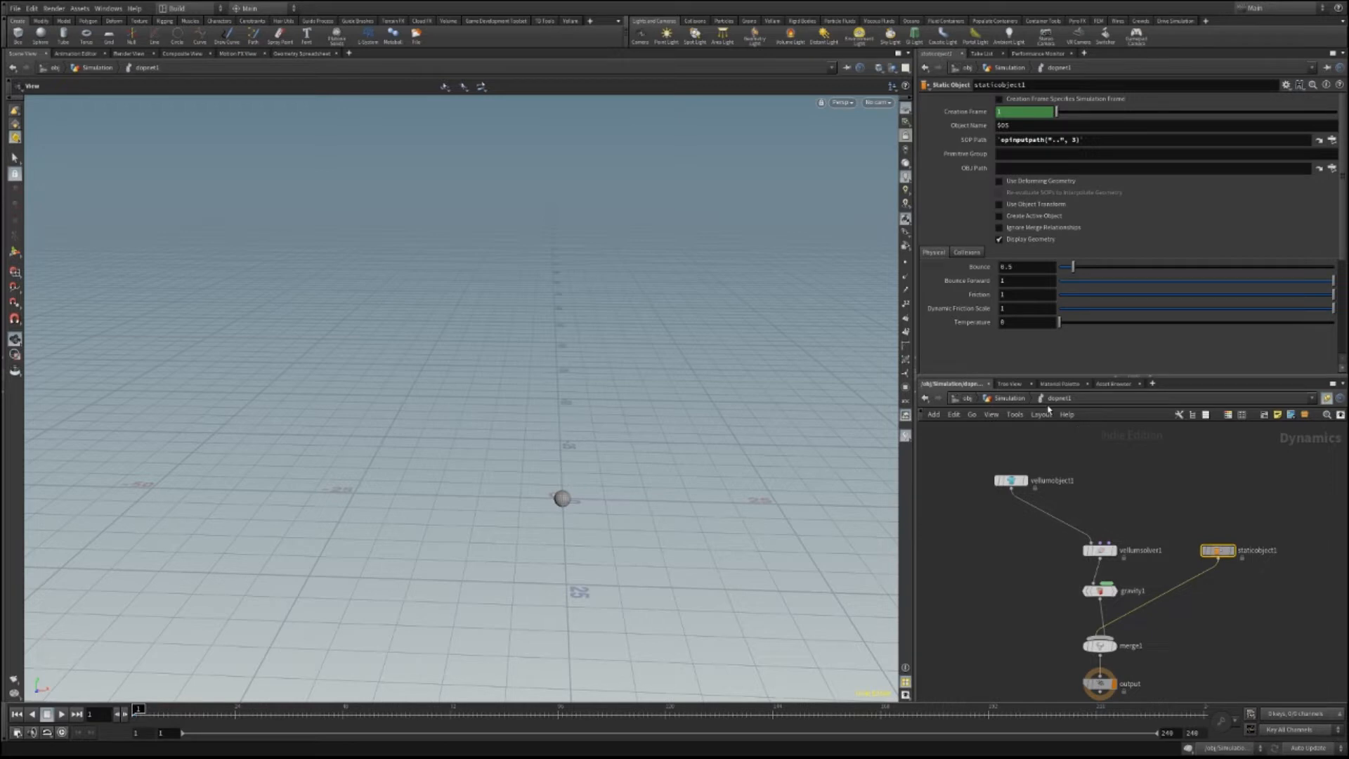
Return to the Simulation network, display the DOP network and play the simulation from the start.
click(1009, 400)
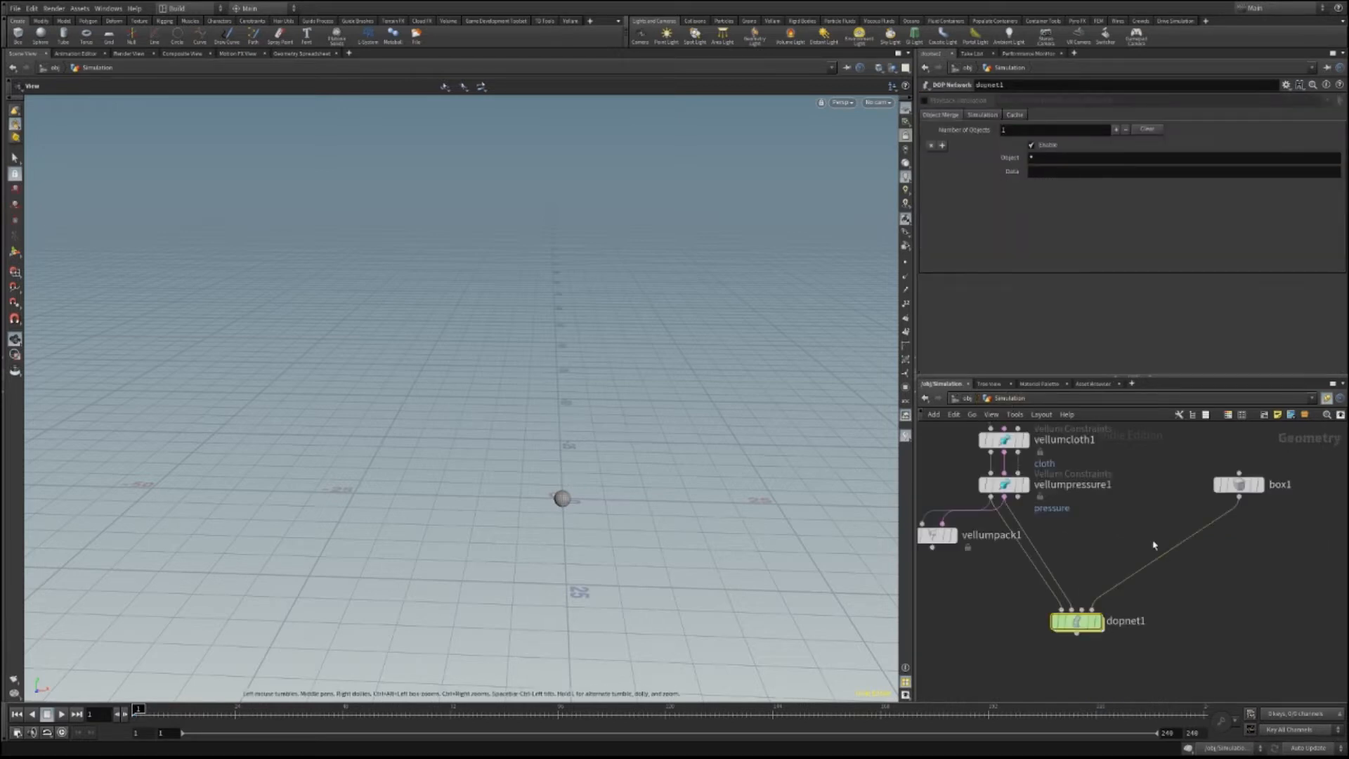
click(61, 714)
click(48, 714)
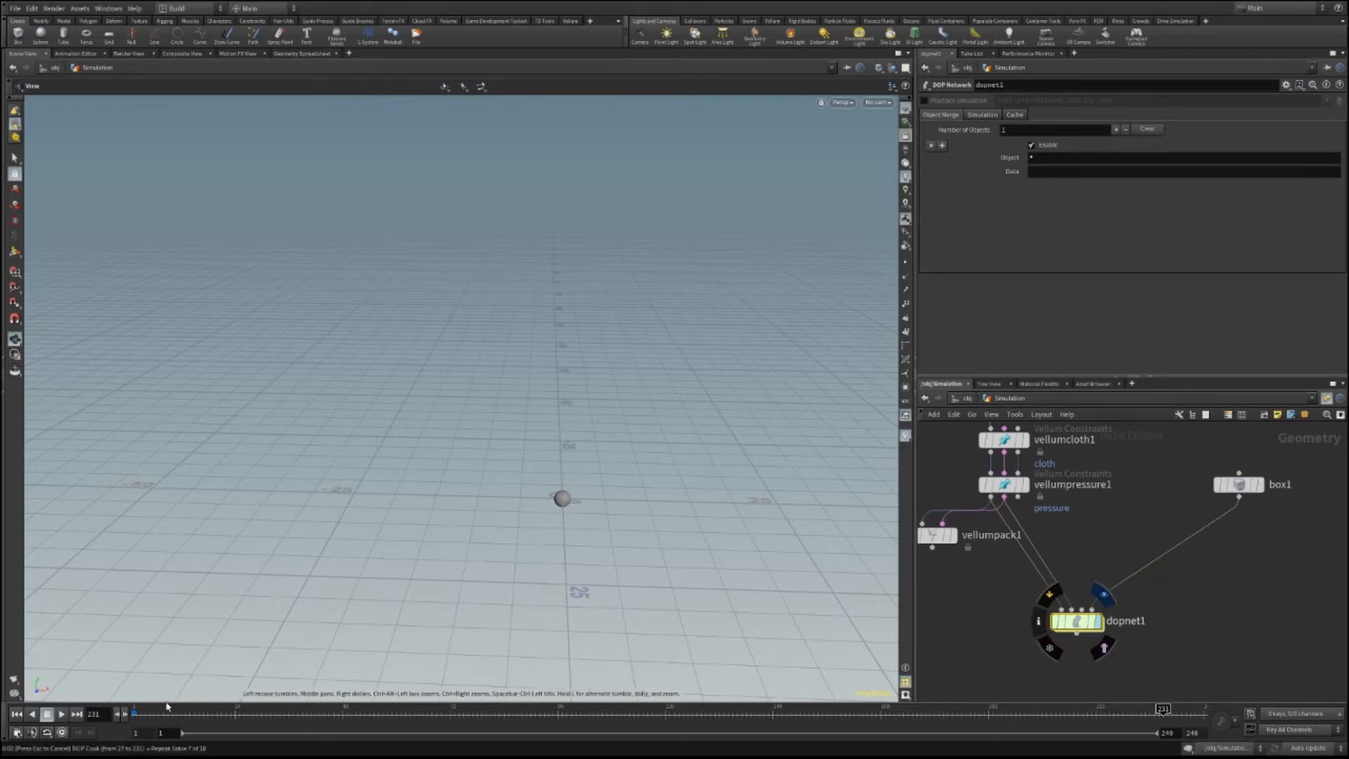
key(Escape)
click(153, 712)
click(61, 714)
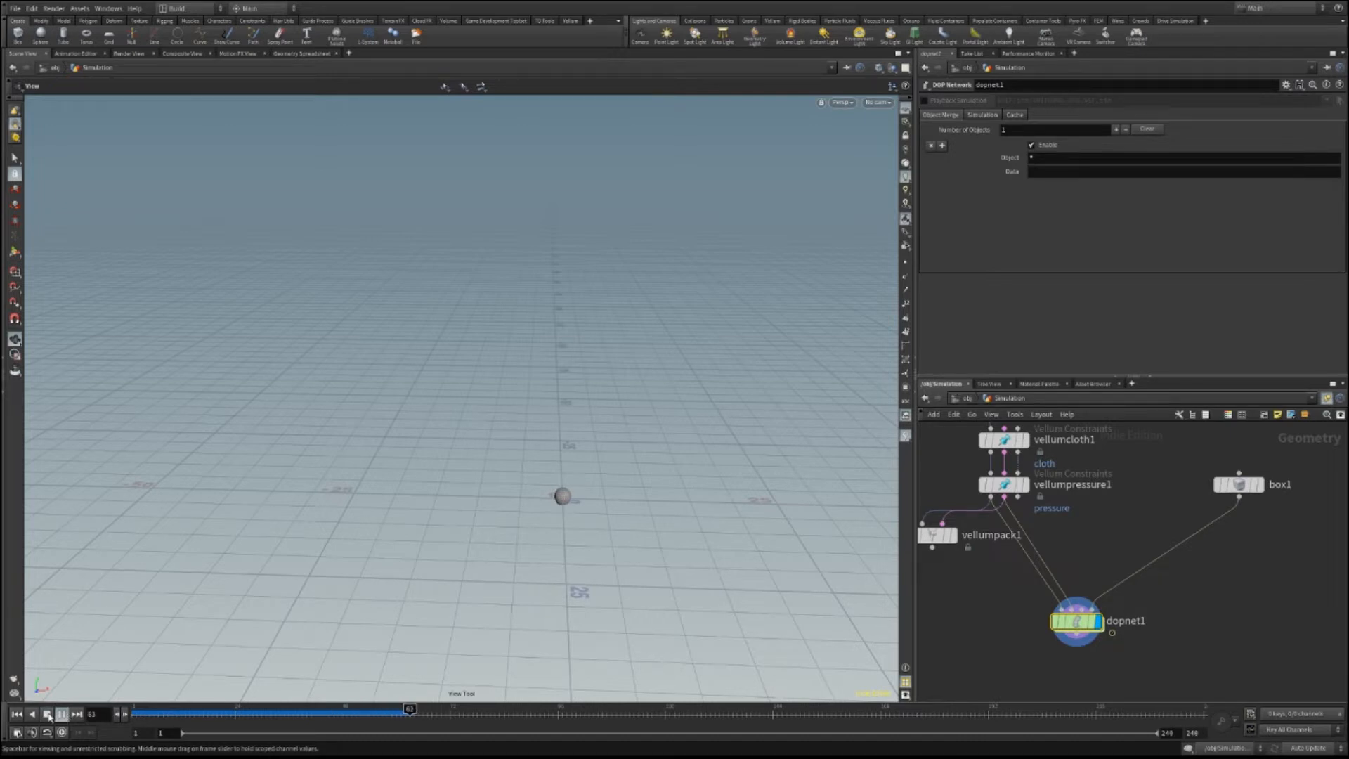
click(47, 715)
Examine the deformed balloon up close while scrubbing the timeline to frame 76.
drag(731, 607, 681, 515)
right_drag(560, 509, 624, 452)
drag(623, 452, 738, 446)
click(247, 711)
mouse_move(247, 713)
mouse_down()
mouse_move(145, 711)
mouse_move(467, 716)
mouse_up()
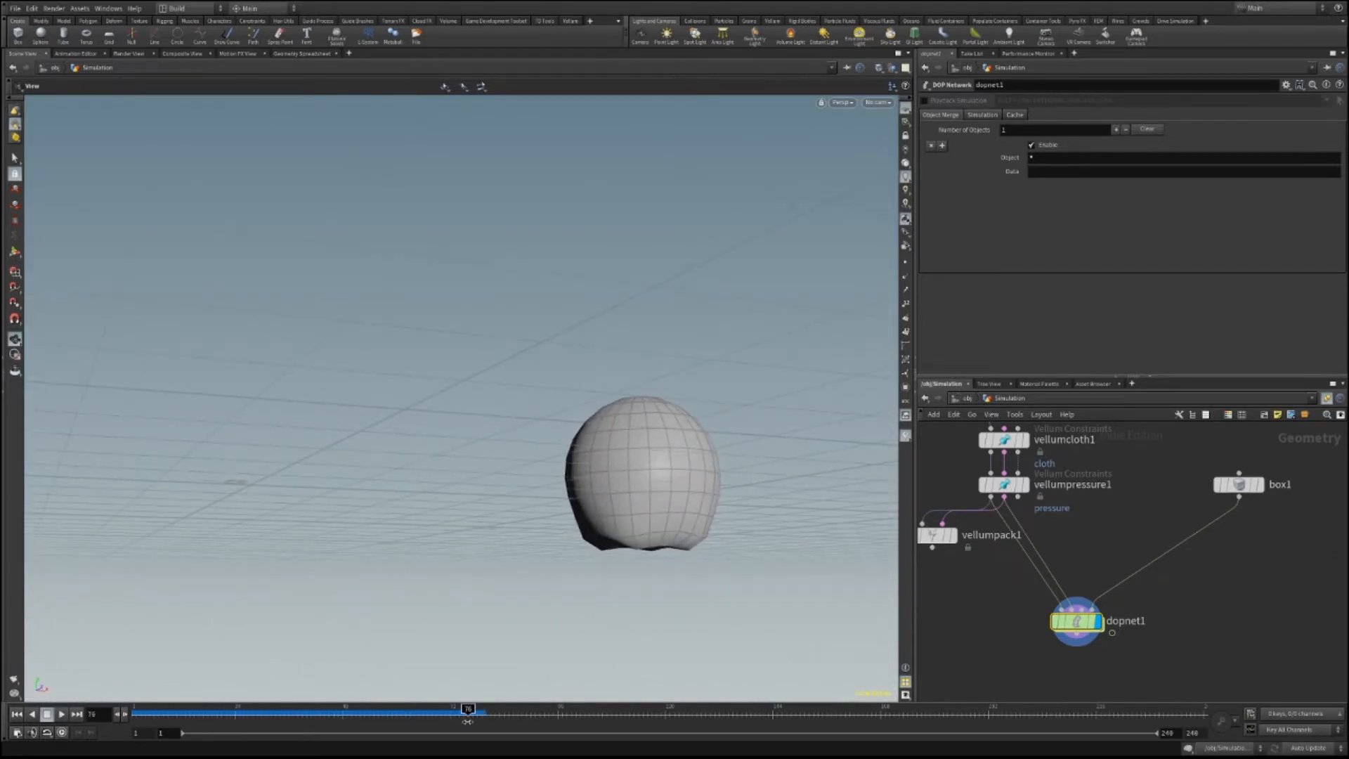
Display the box and set its Uniform Scale to 100.
click(1259, 484)
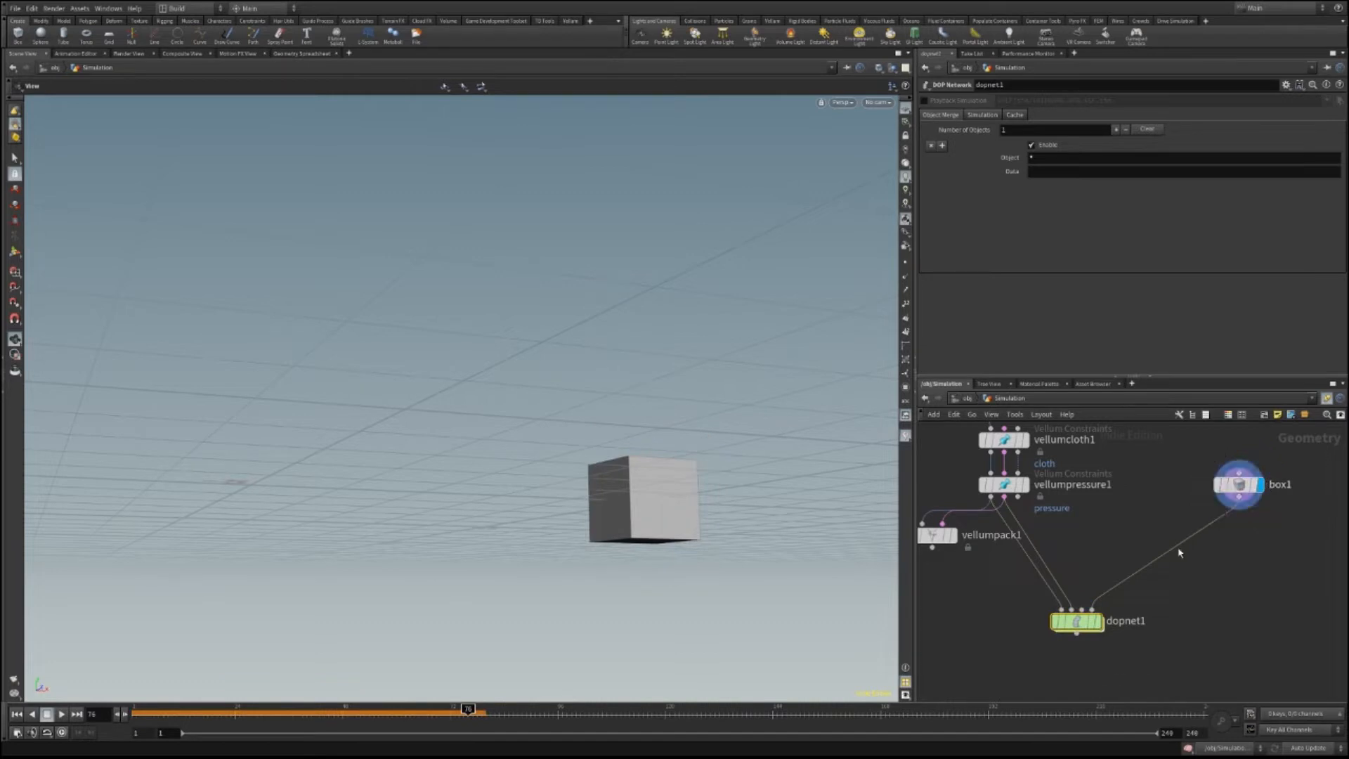
click(1236, 484)
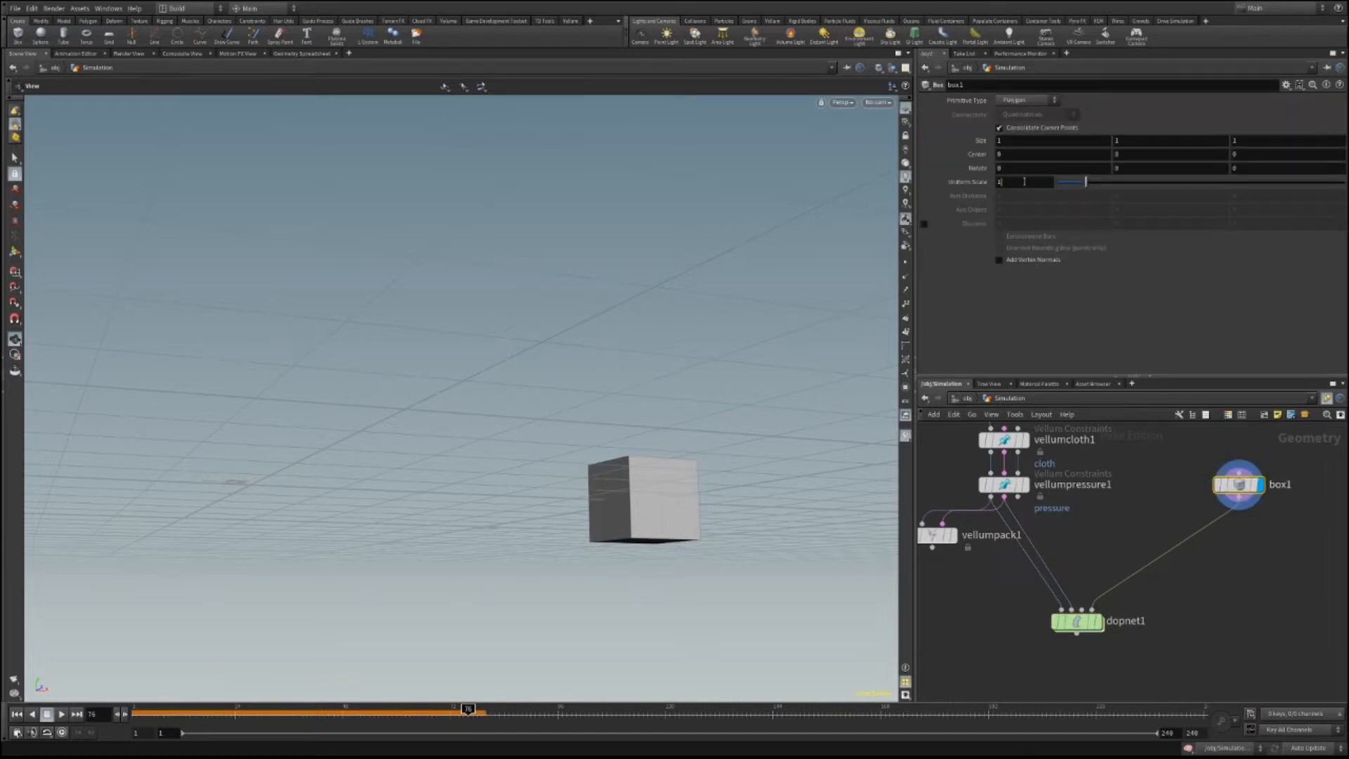
text(00)
key(Return)
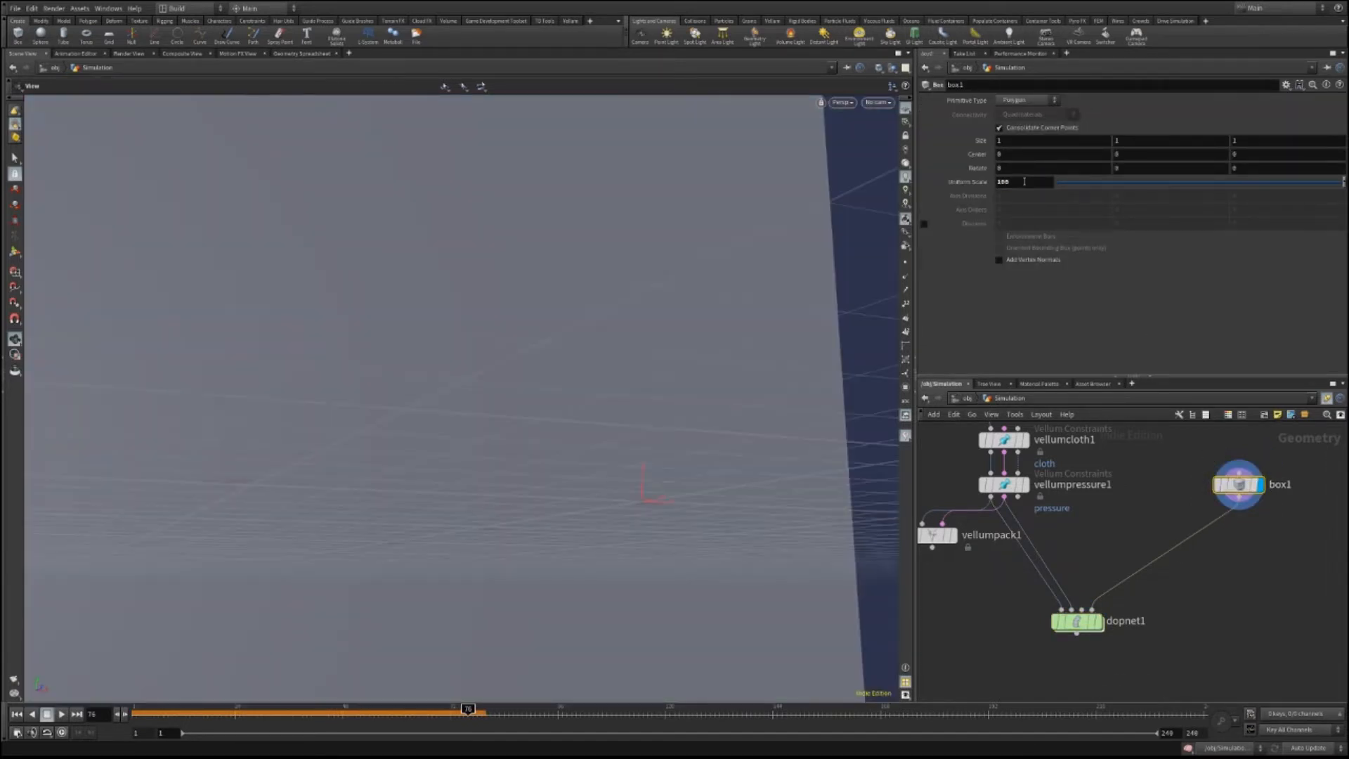
click(1150, 141)
text(60)
key(Return)
click(1150, 142)
text(1)
key(Tab)
text(1)
Raise the box above the grid by setting its Center Y to 65.
key(Tab)
key(Tab)
text(65)
key(Return)
drag(731, 340, 587, 370)
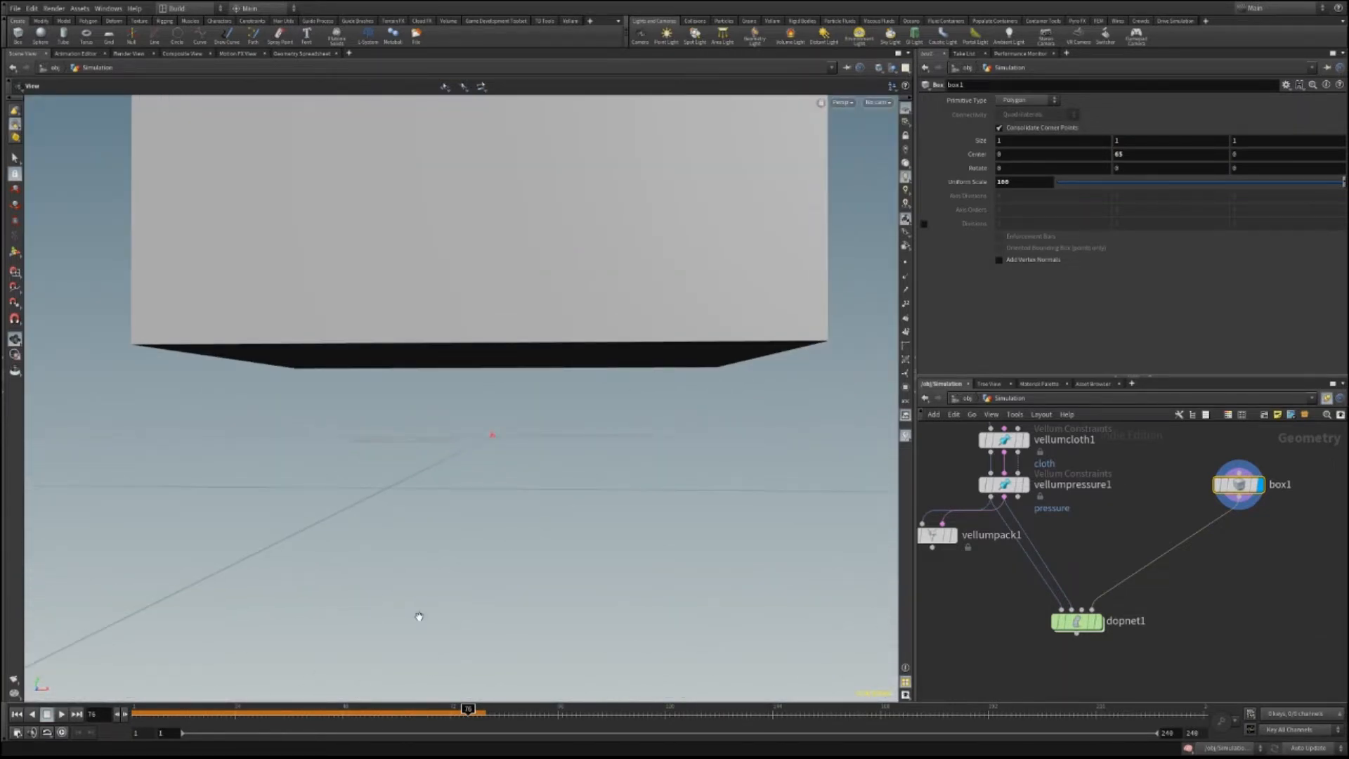
Display the DOP network and replay the simulation from the start to examine the balloon hitting the box's underside.
click(60, 714)
click(62, 714)
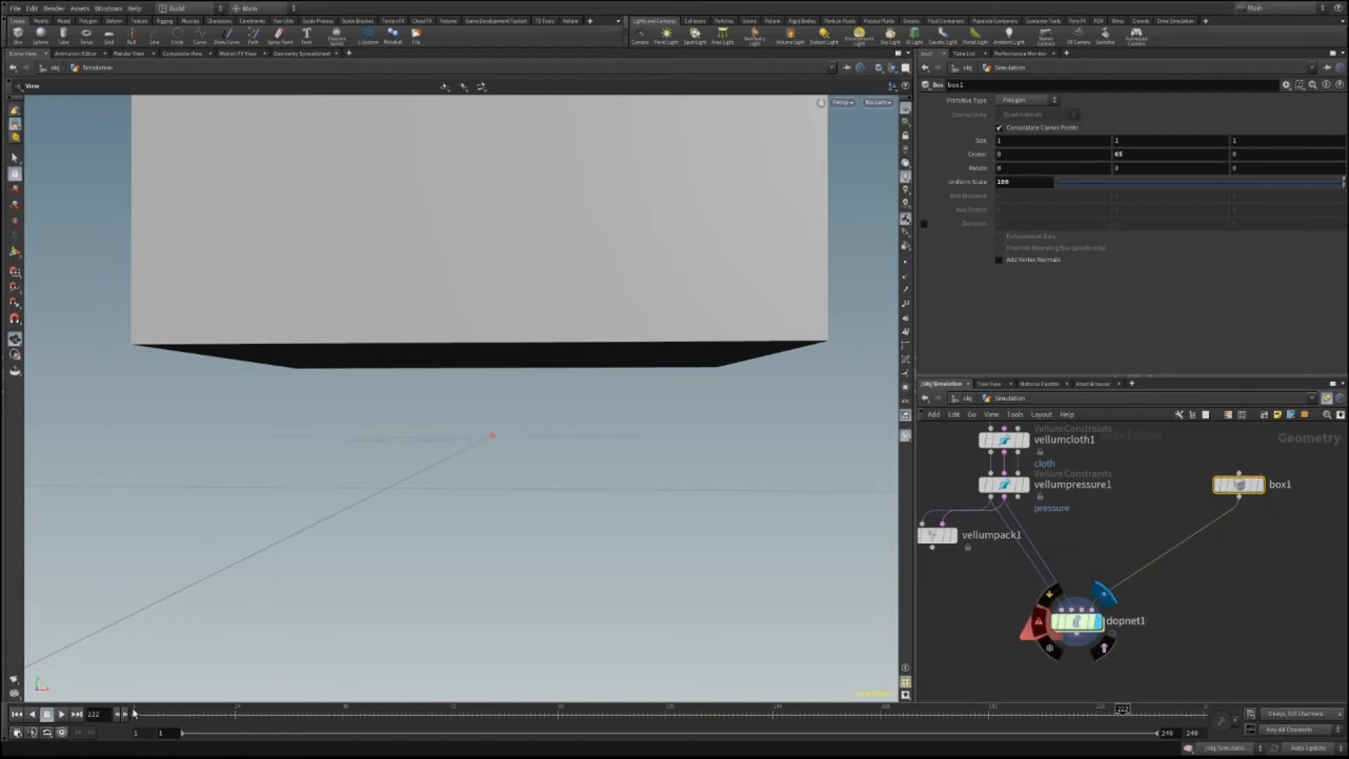
click(62, 714)
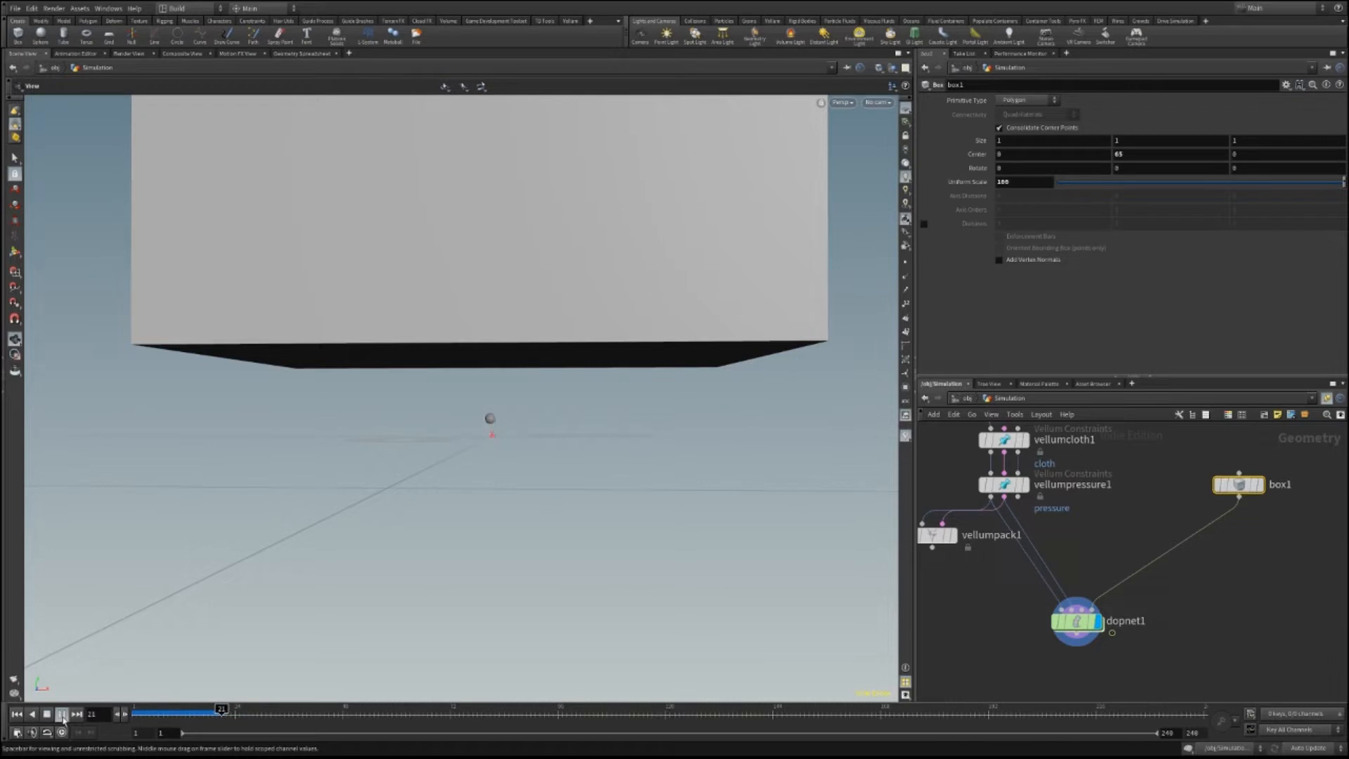
right_drag(596, 331, 832, 237)
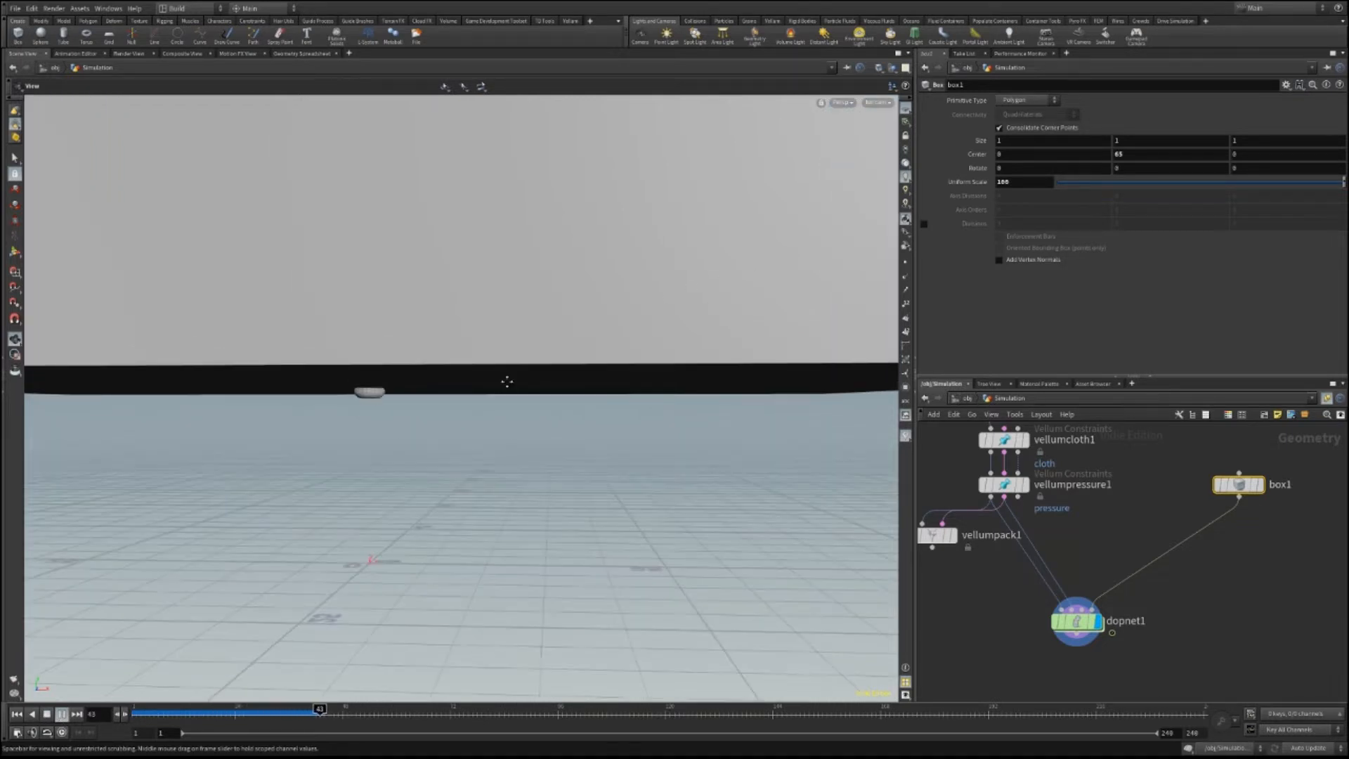
middle_drag(507, 382, 608, 358)
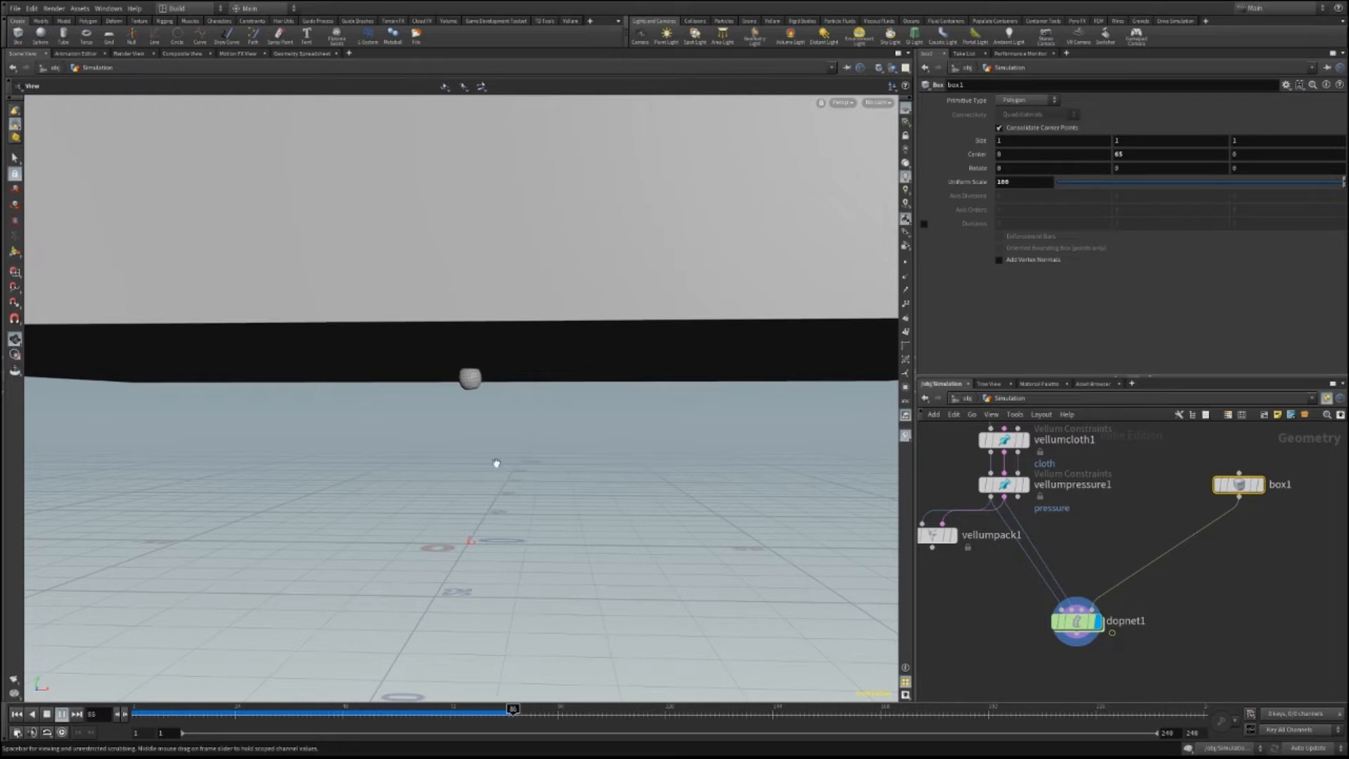
key(Up)
Go back inside the DOP network to view its nodes.
middle_drag(1115, 520, 1165, 489)
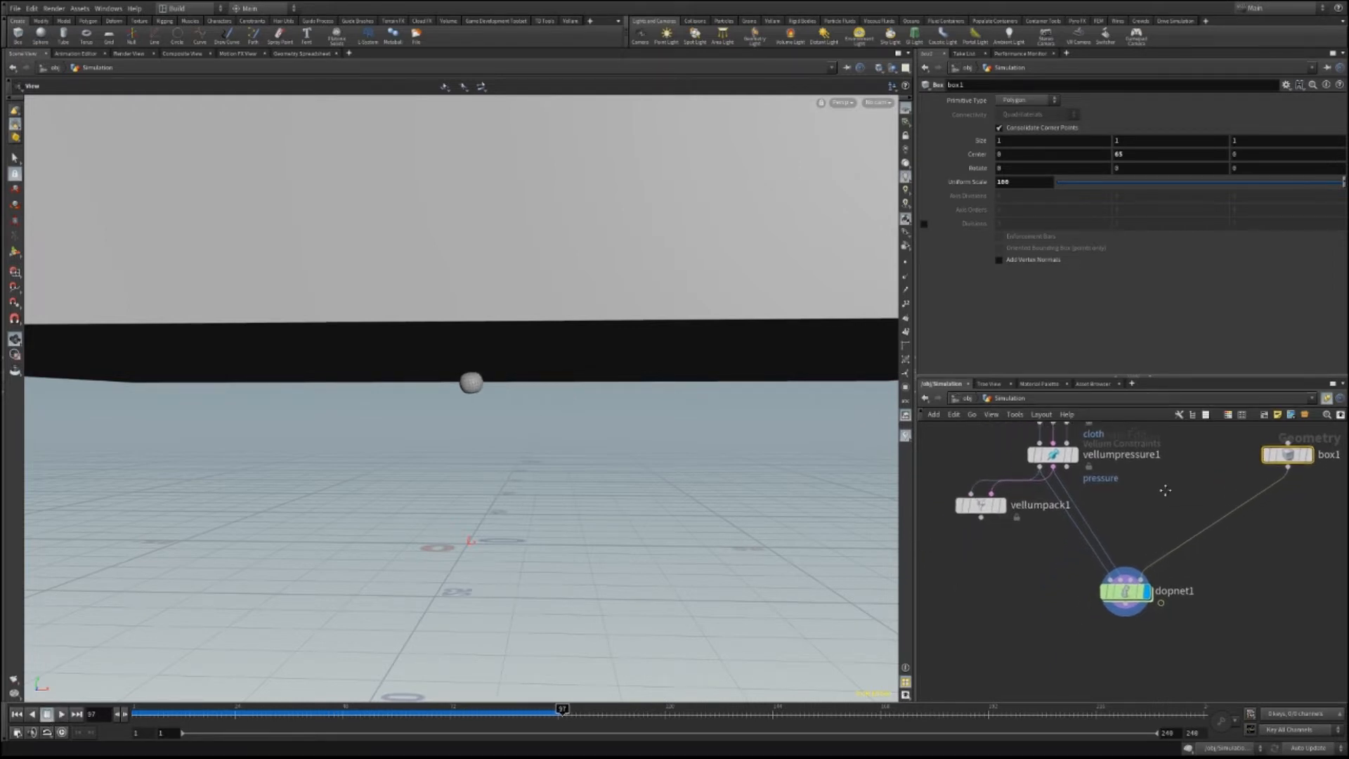
double_click(1129, 595)
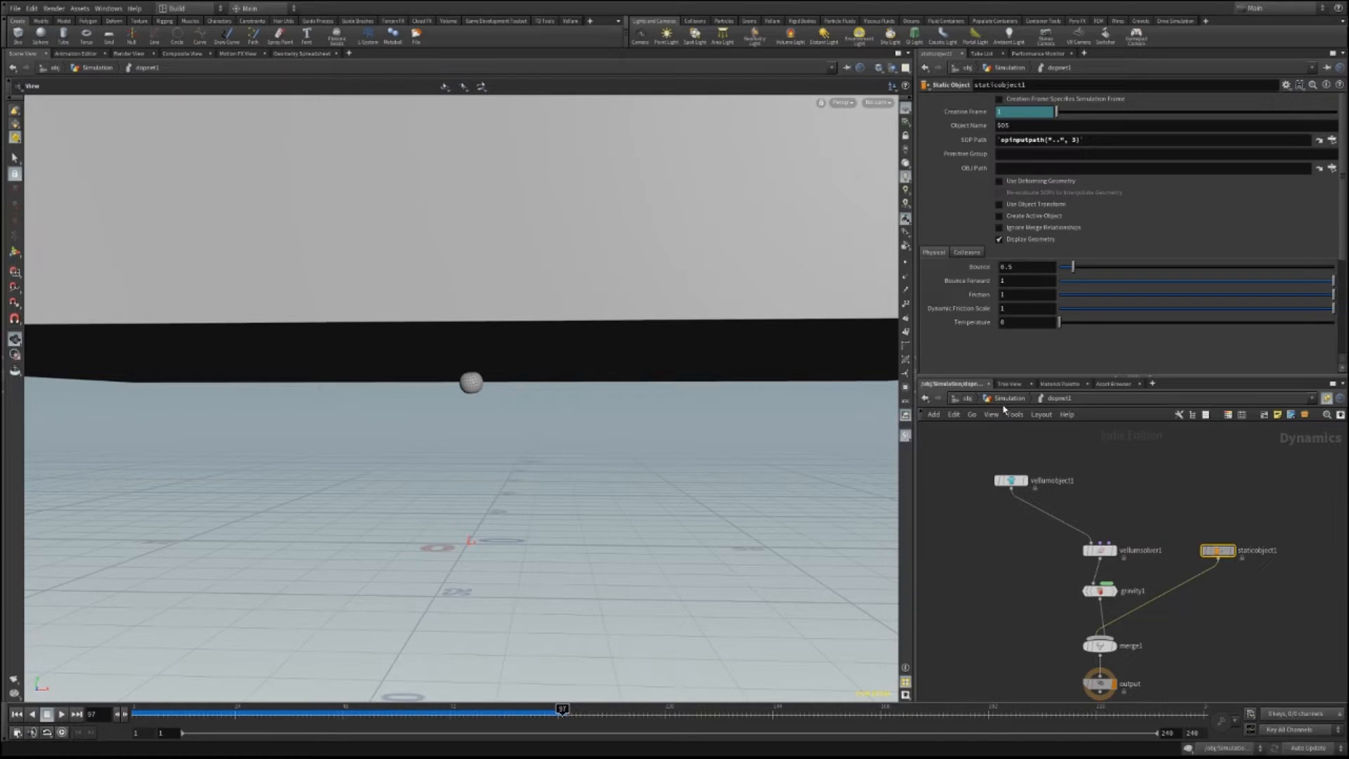
Return to the Simulation geometry network and reposition the sphere, Vellum constraint and box nodes to make room for new ones.
key(u)
scroll(1199, 490, up, 3)
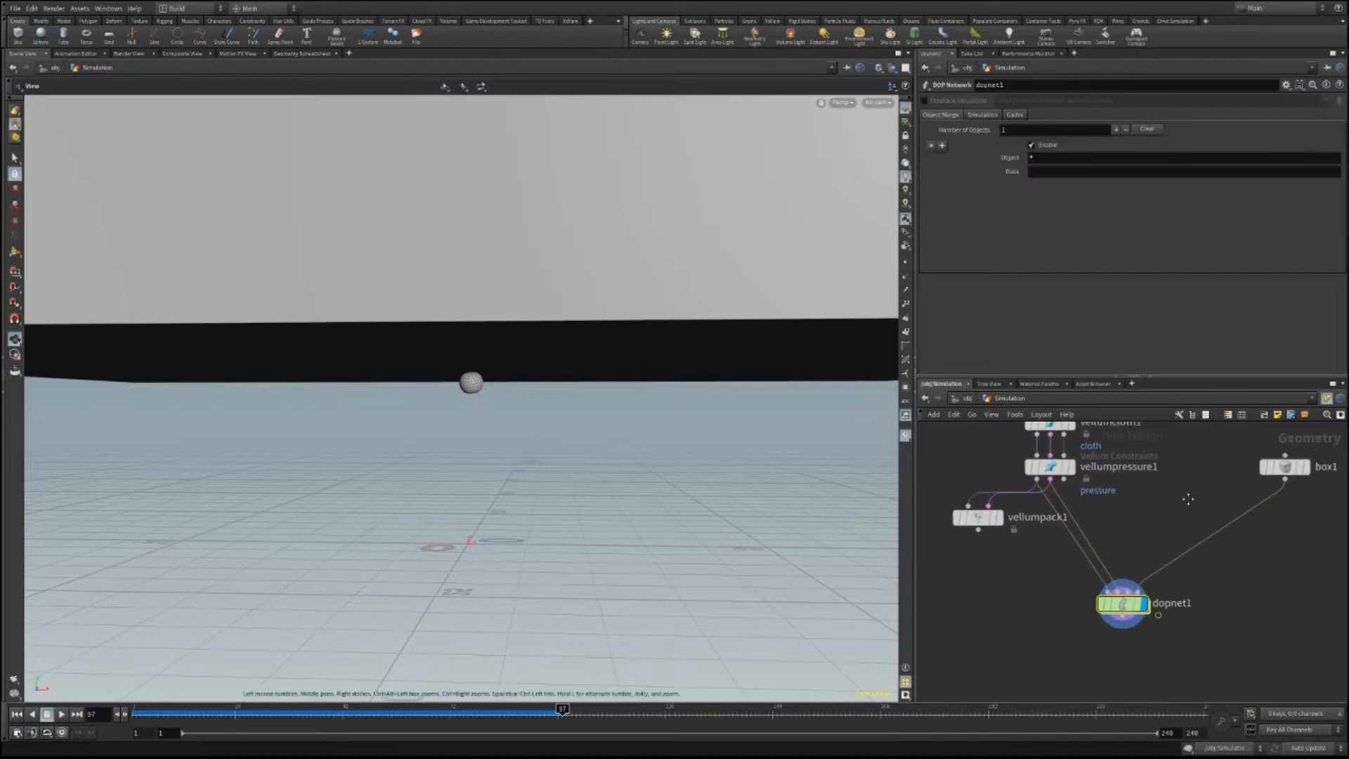
scroll(1200, 490, down, 4)
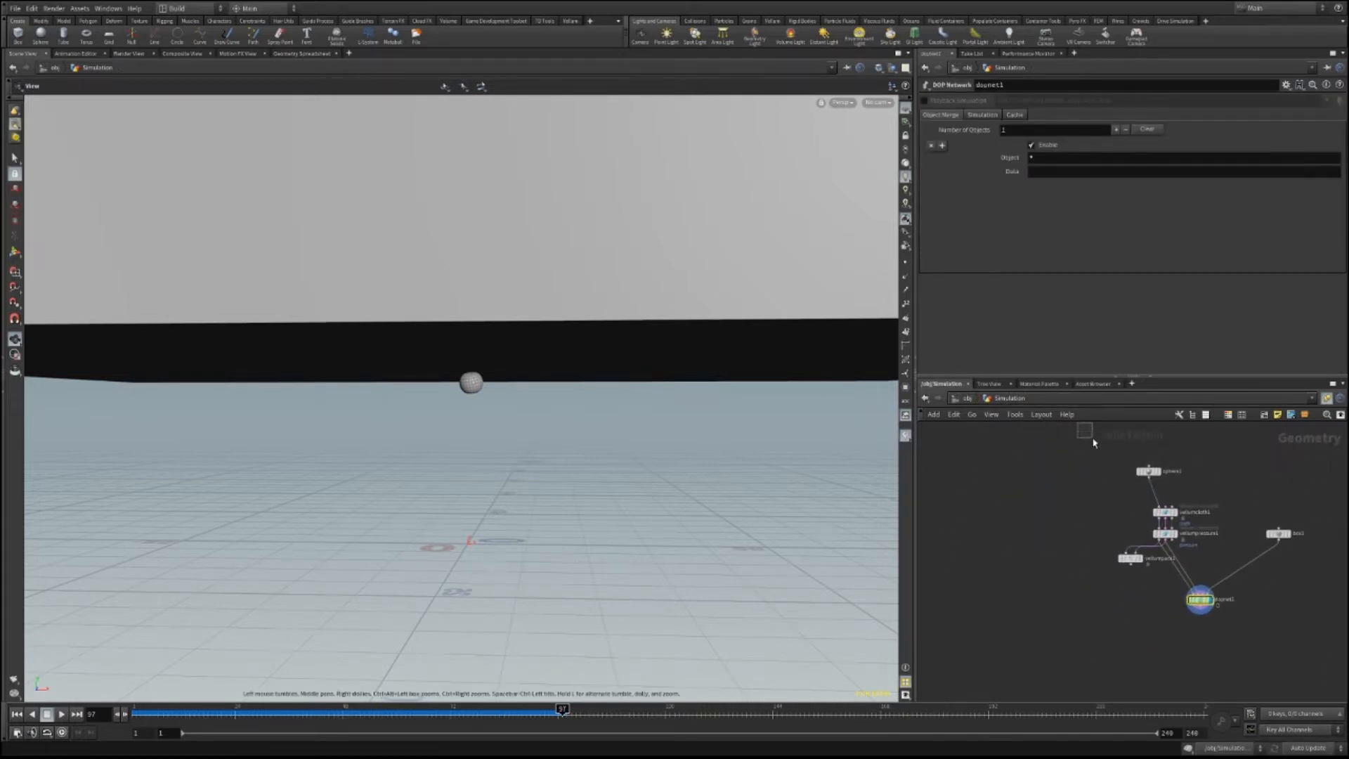
drag(1113, 462, 1151, 517)
click(1249, 553)
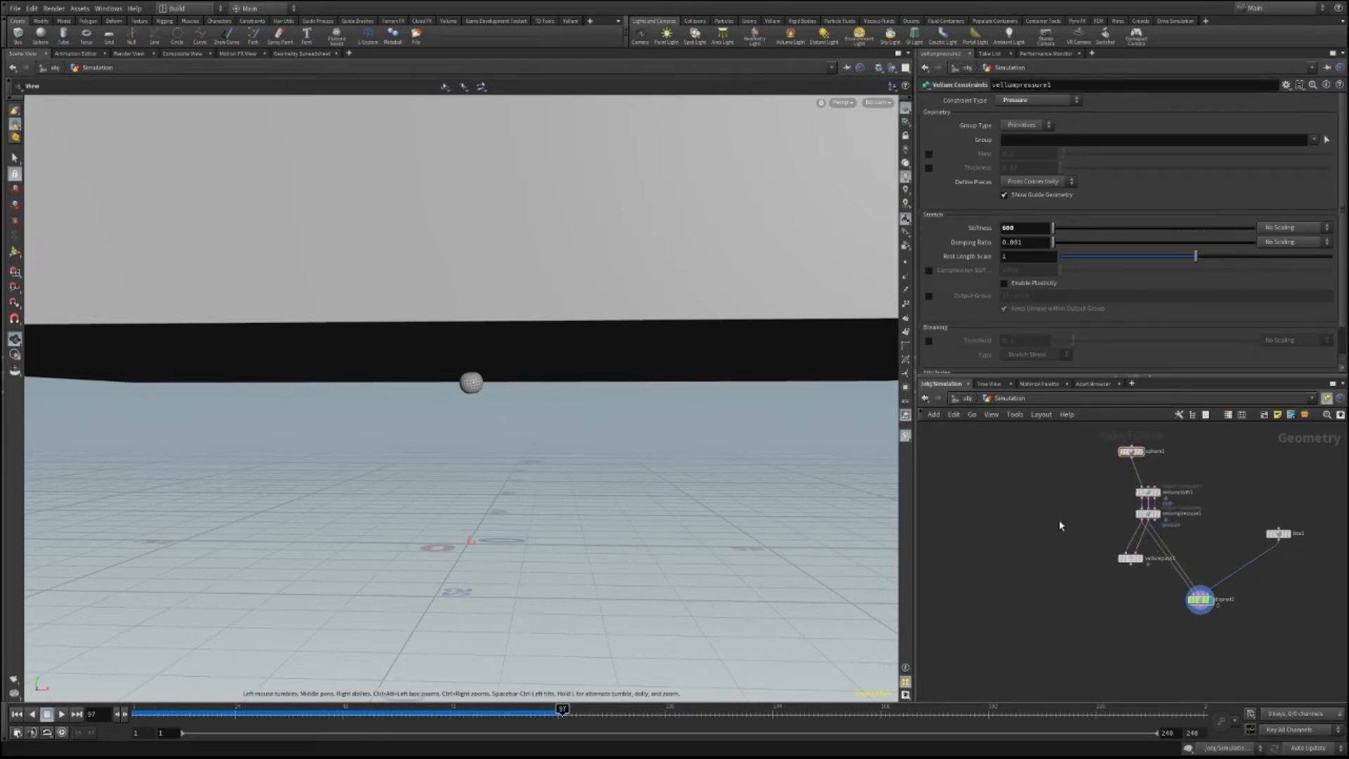
middle_drag(1176, 565, 1124, 583)
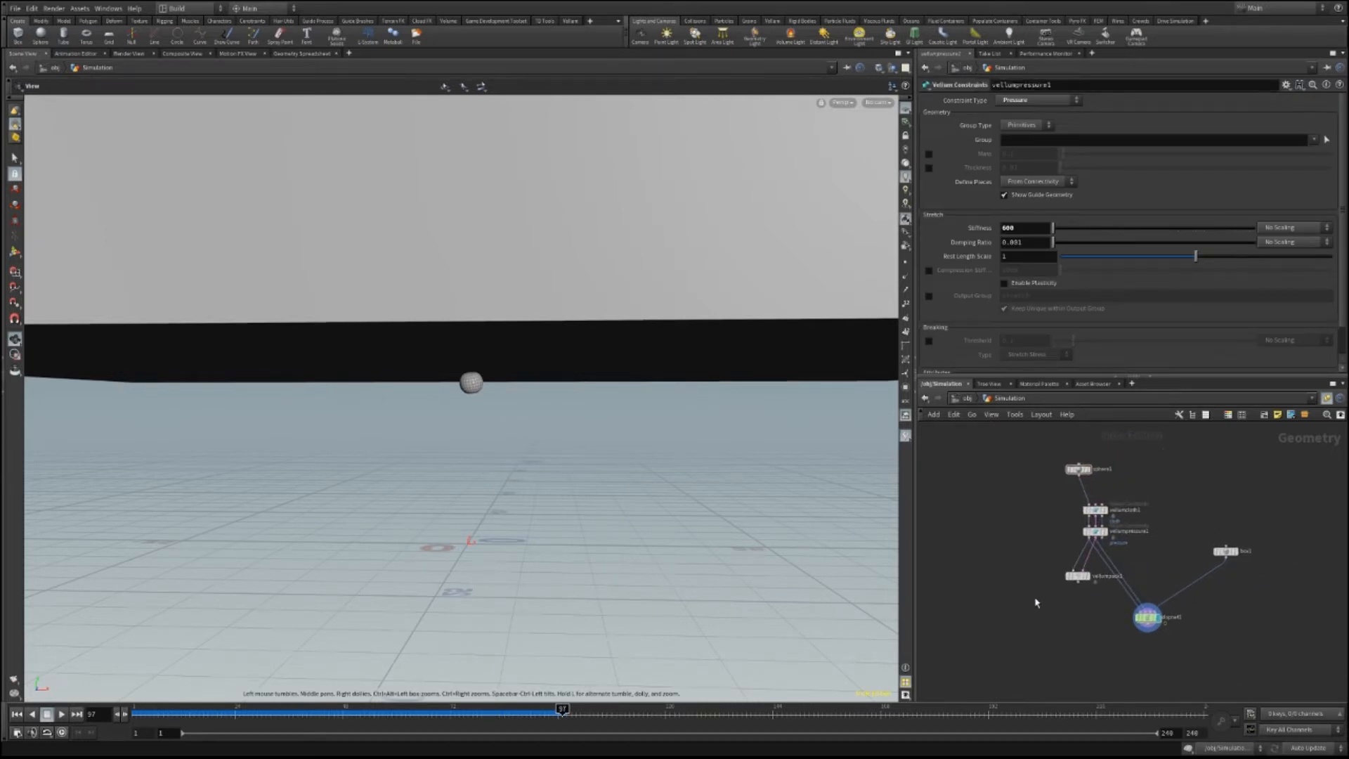
drag(1229, 552, 1261, 516)
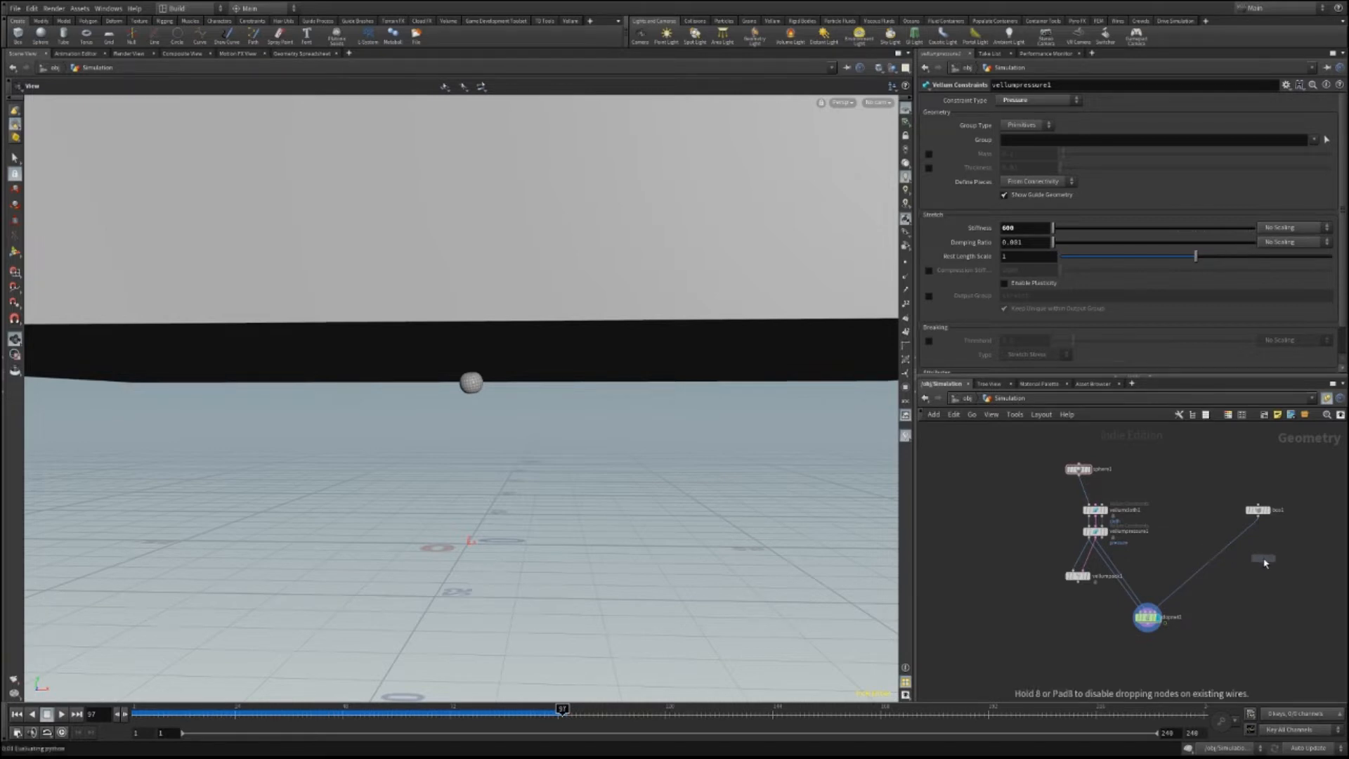
Add an IsoOffset node below the large box, feed the box into it and display the resulting fog volume.
click(1262, 557)
scroll(1262, 559, up, 3)
drag(1254, 492, 1256, 552)
click(1272, 551)
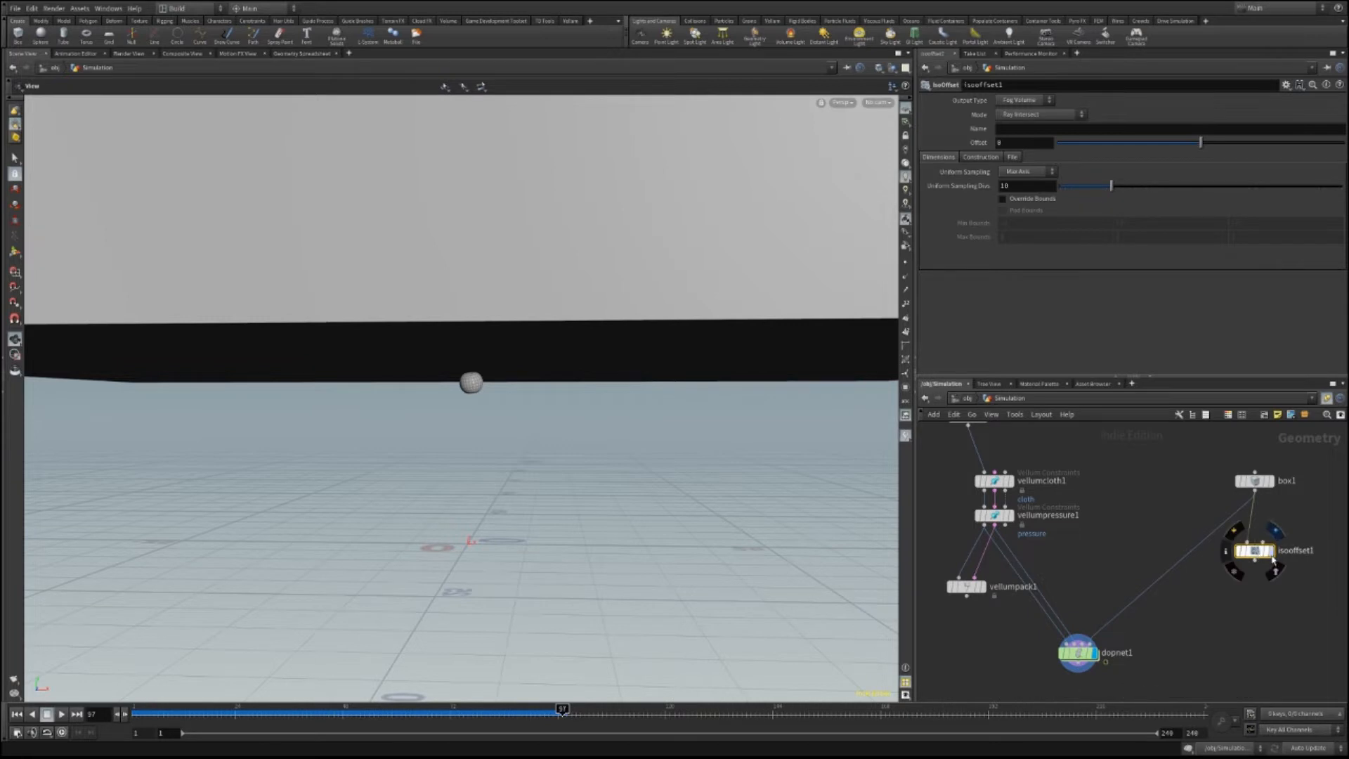
mouse_move(546, 434)
mouse_down()
mouse_move(644, 355)
mouse_move(572, 445)
mouse_move(529, 422)
mouse_up()
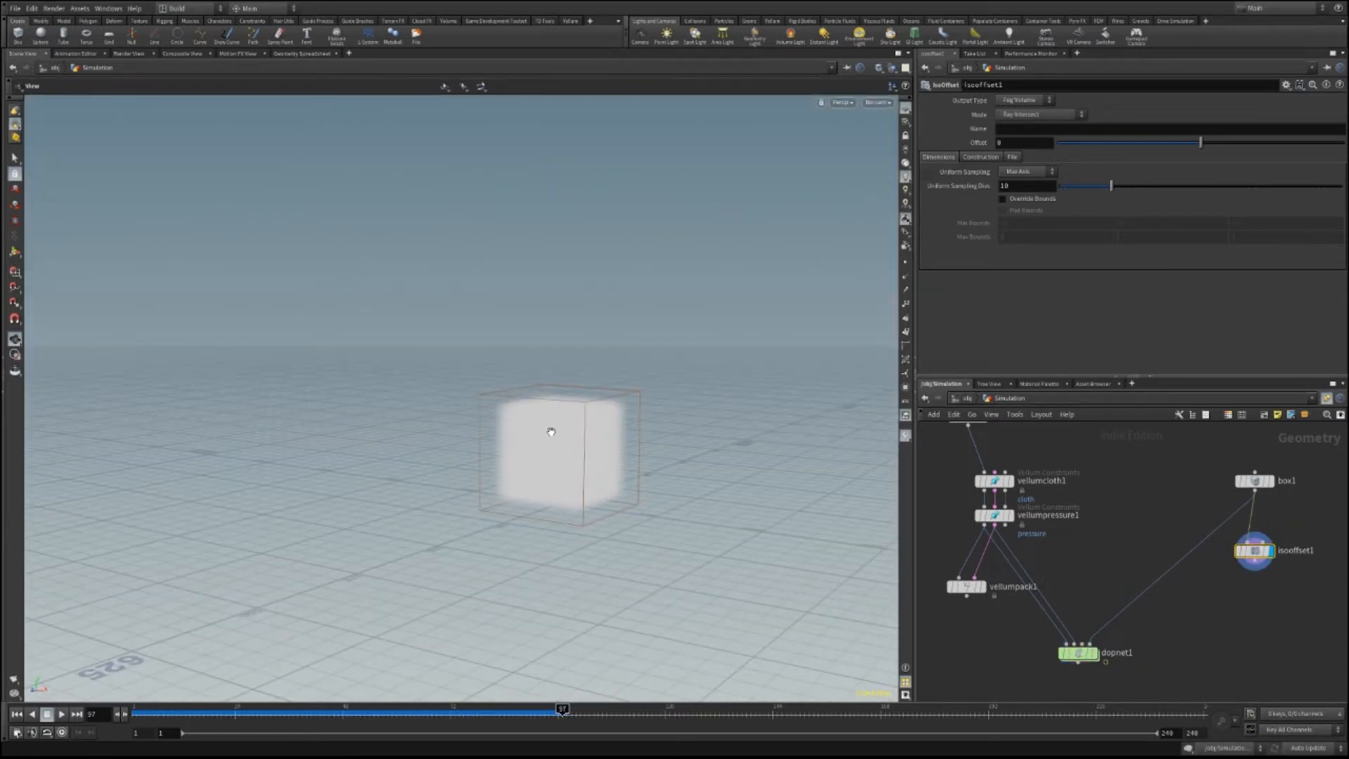
Add a Scatter node fed by the IsoOffset volume and display its points.
scroll(1251, 587, up, 2)
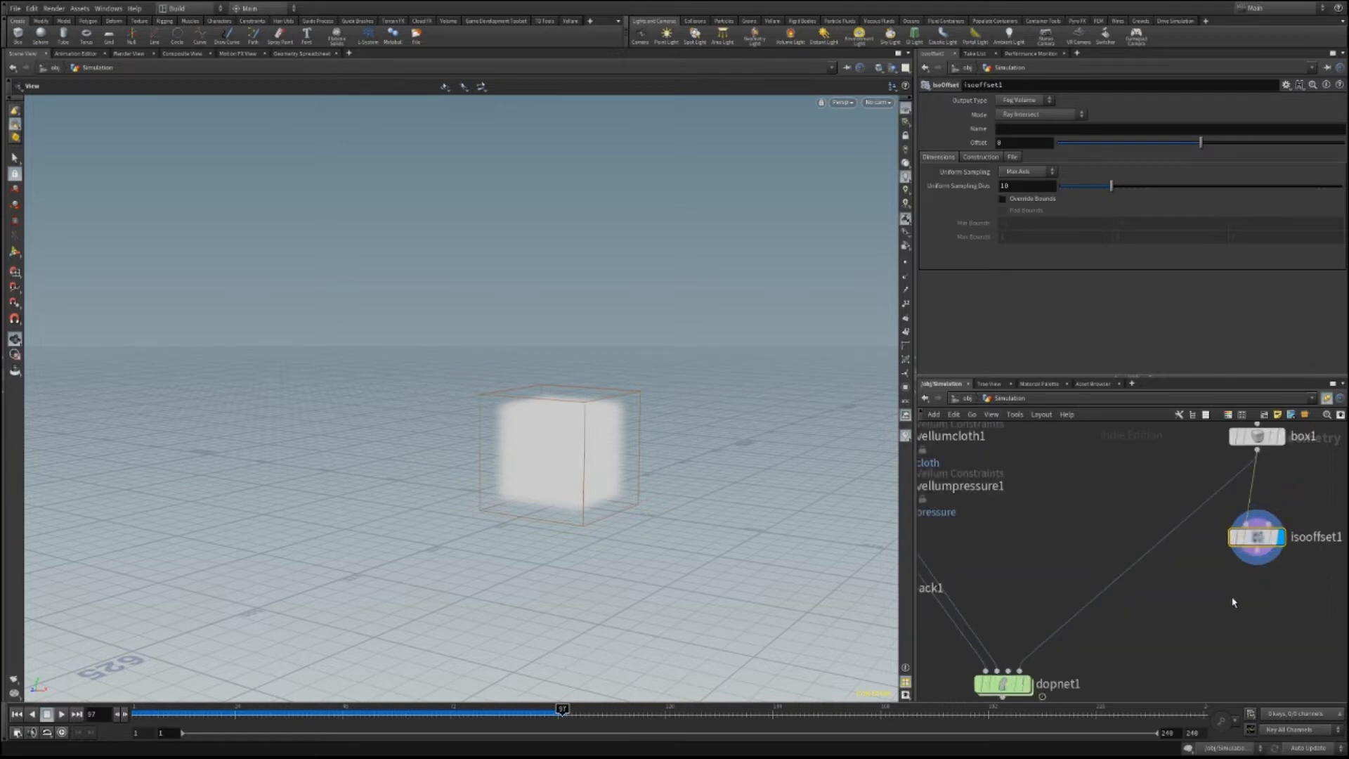
key(Return)
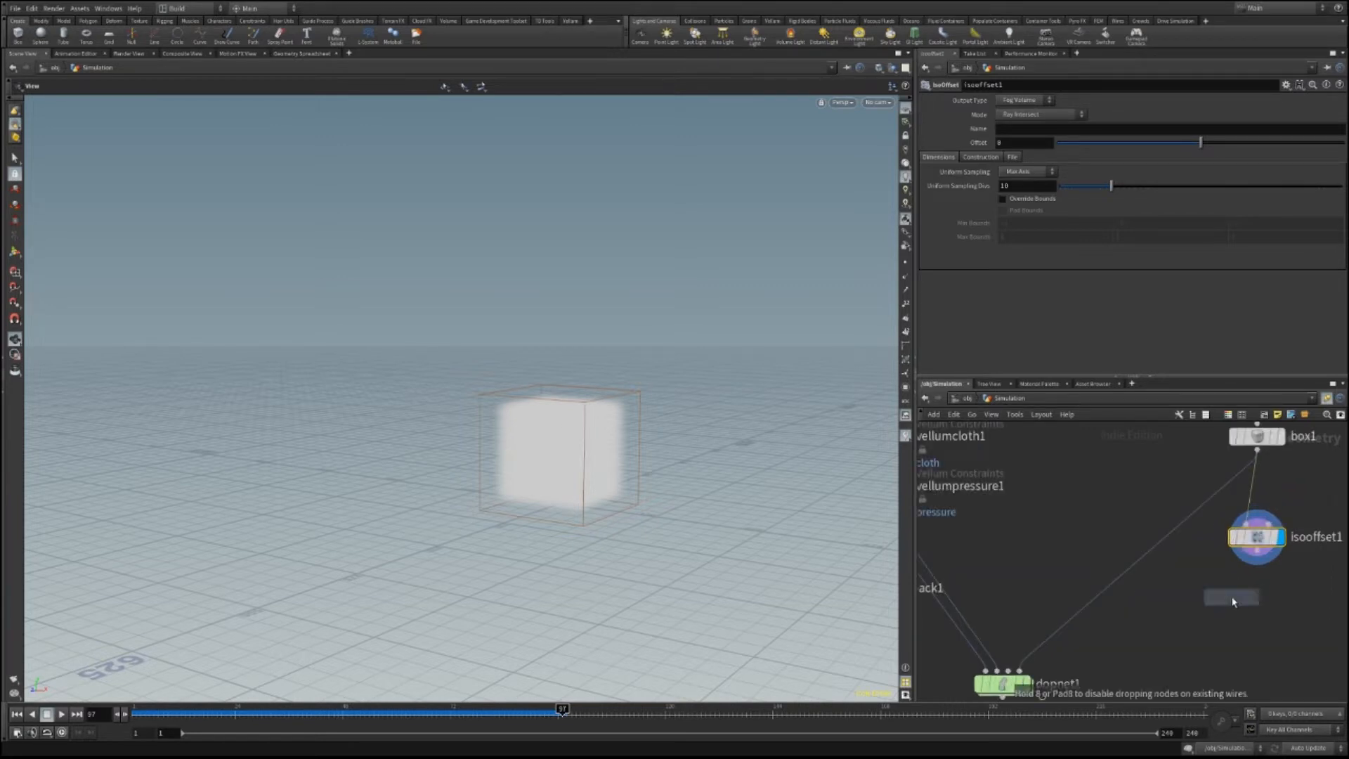
click(1233, 601)
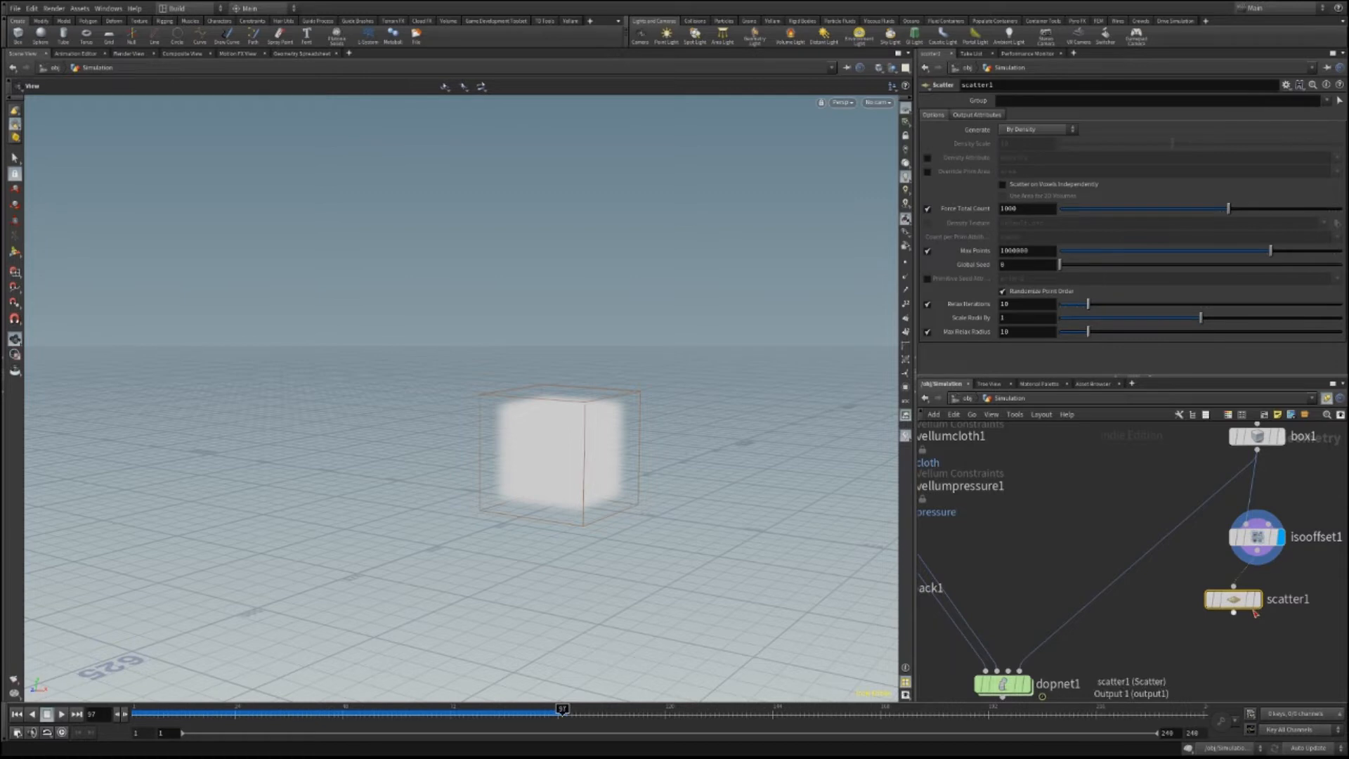
click(1259, 603)
Set the Scatter node's Force Total Count to 200 and check the points in the viewport.
double_click(1017, 205)
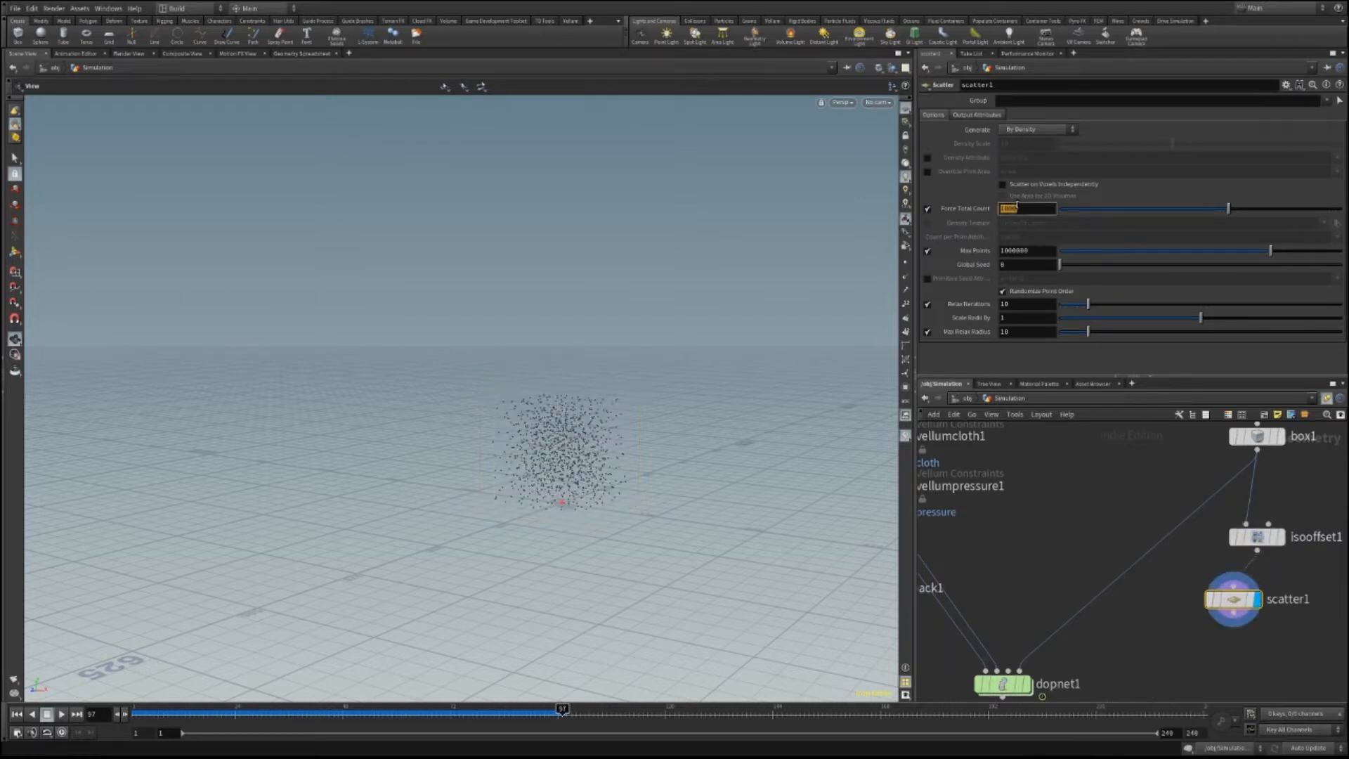
text(2)
key(Return)
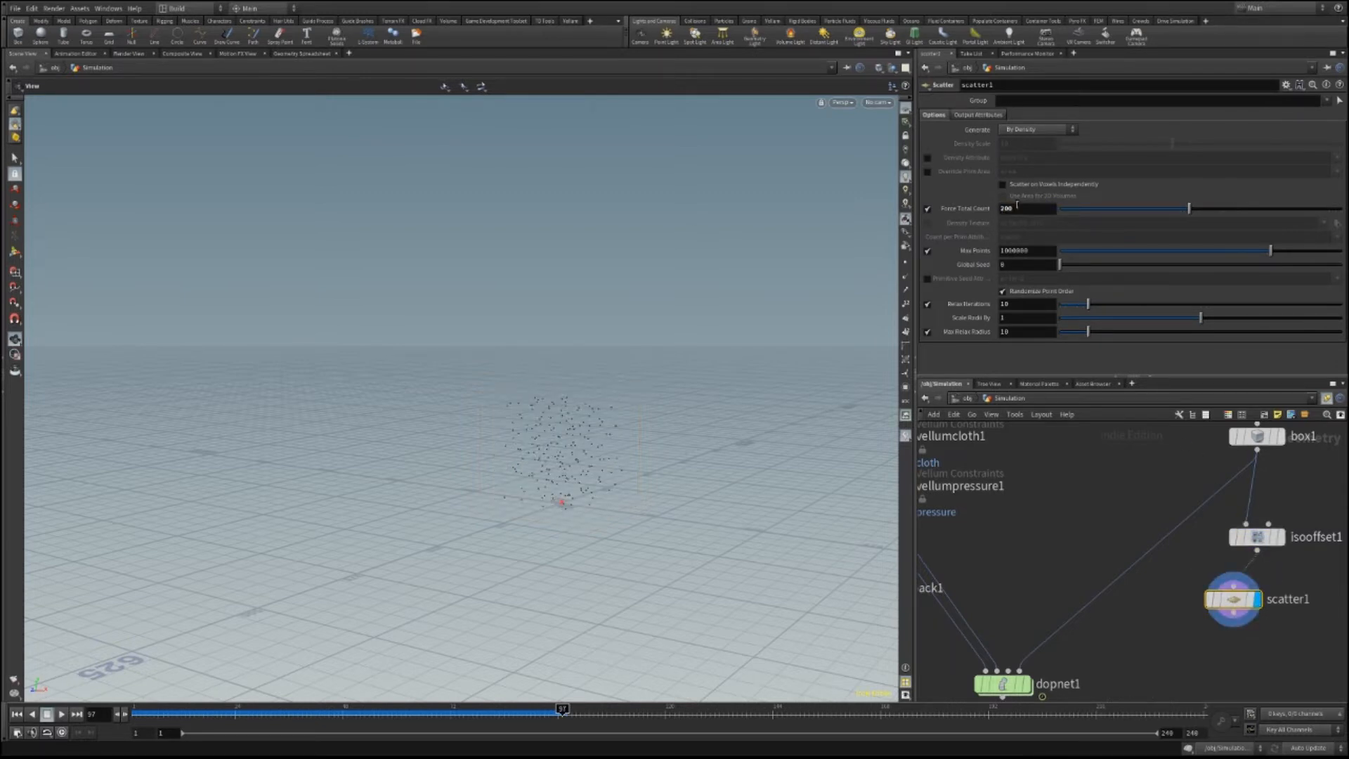
scroll(575, 443, up, 5)
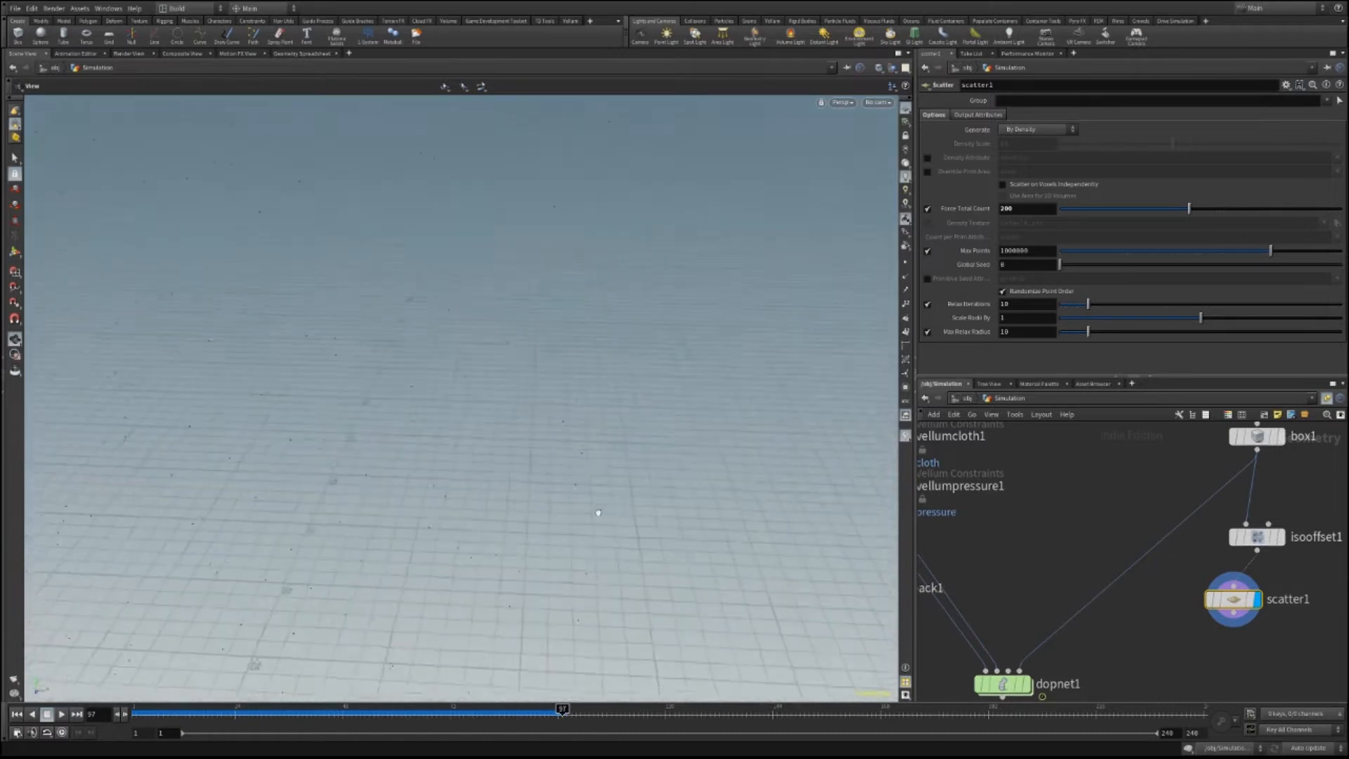
scroll(559, 538, down, 5)
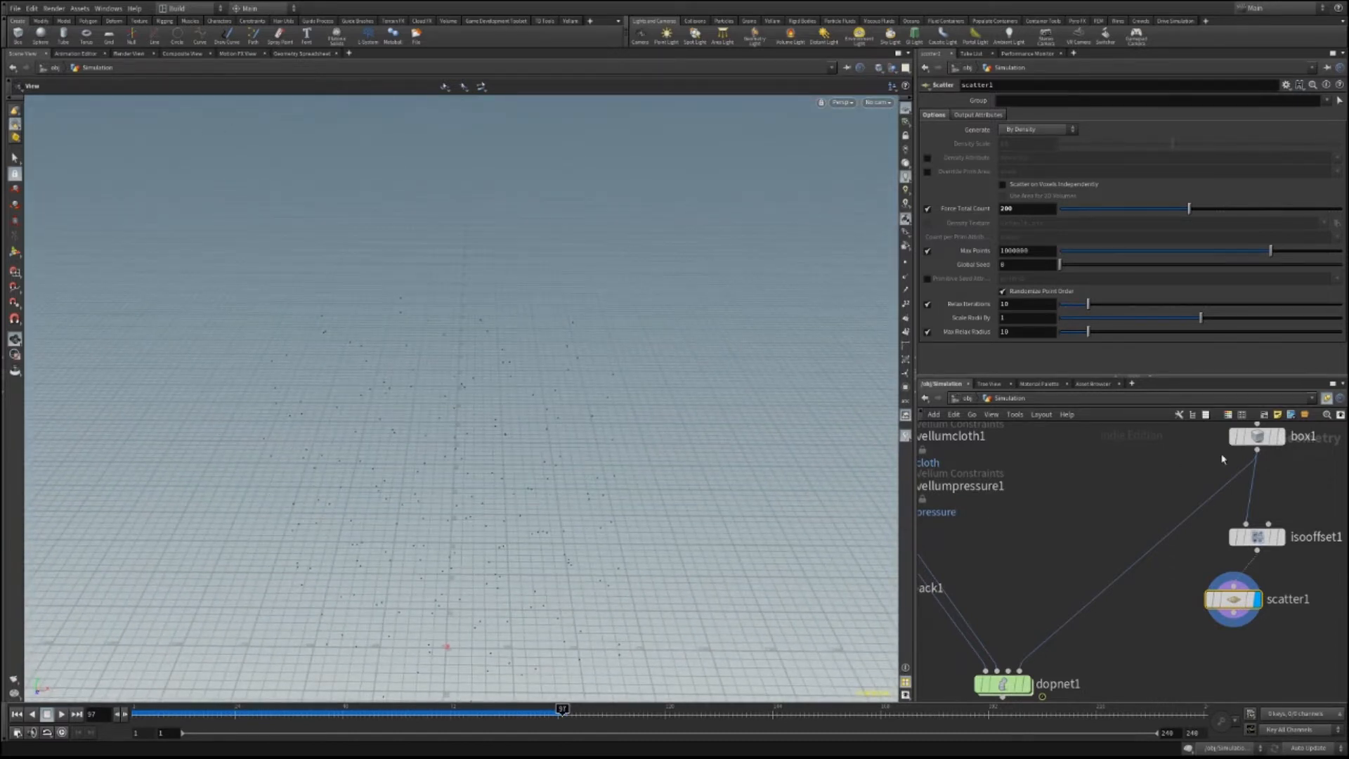
Try scattering directly from the large box instead of the IsoOffset volume and compare the point distribution.
drag(1257, 451, 1234, 585)
drag(562, 491, 566, 413)
drag(720, 391, 721, 444)
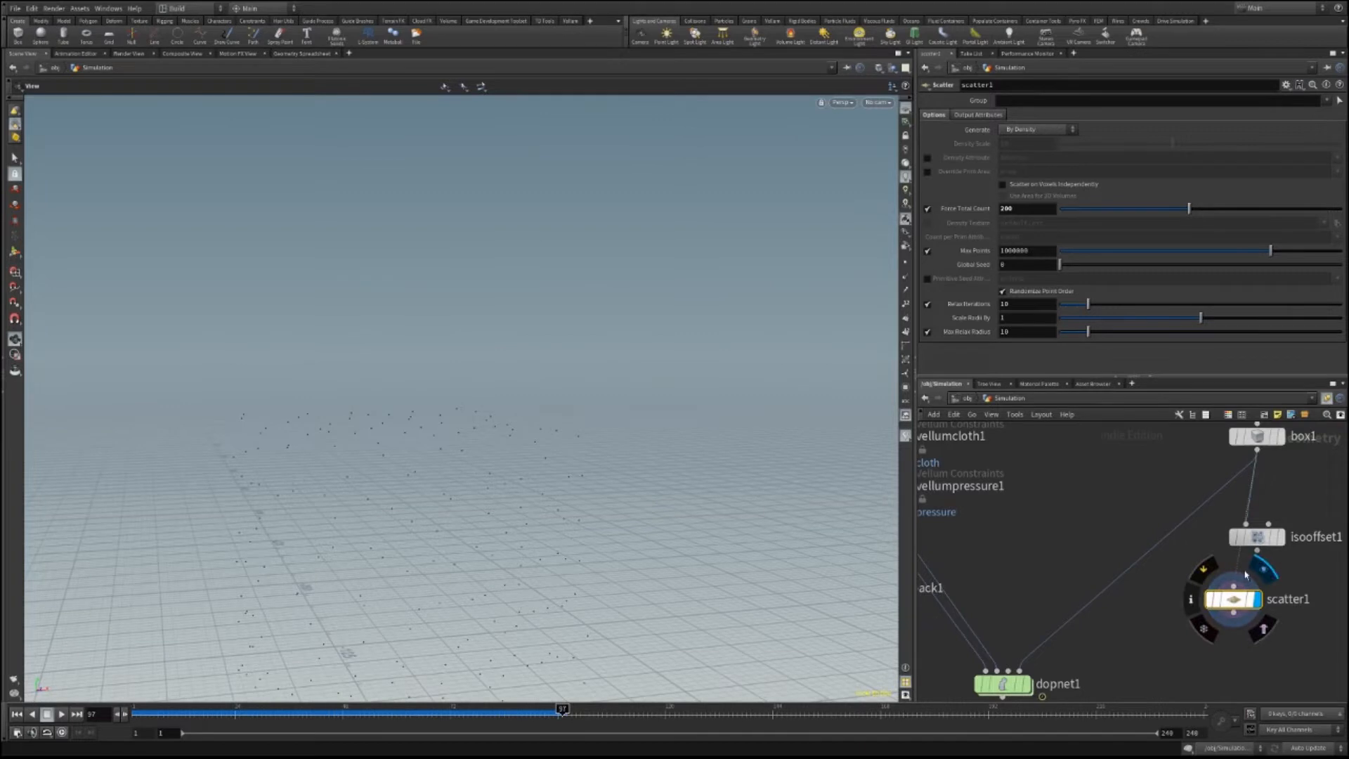
drag(1233, 599, 1228, 612)
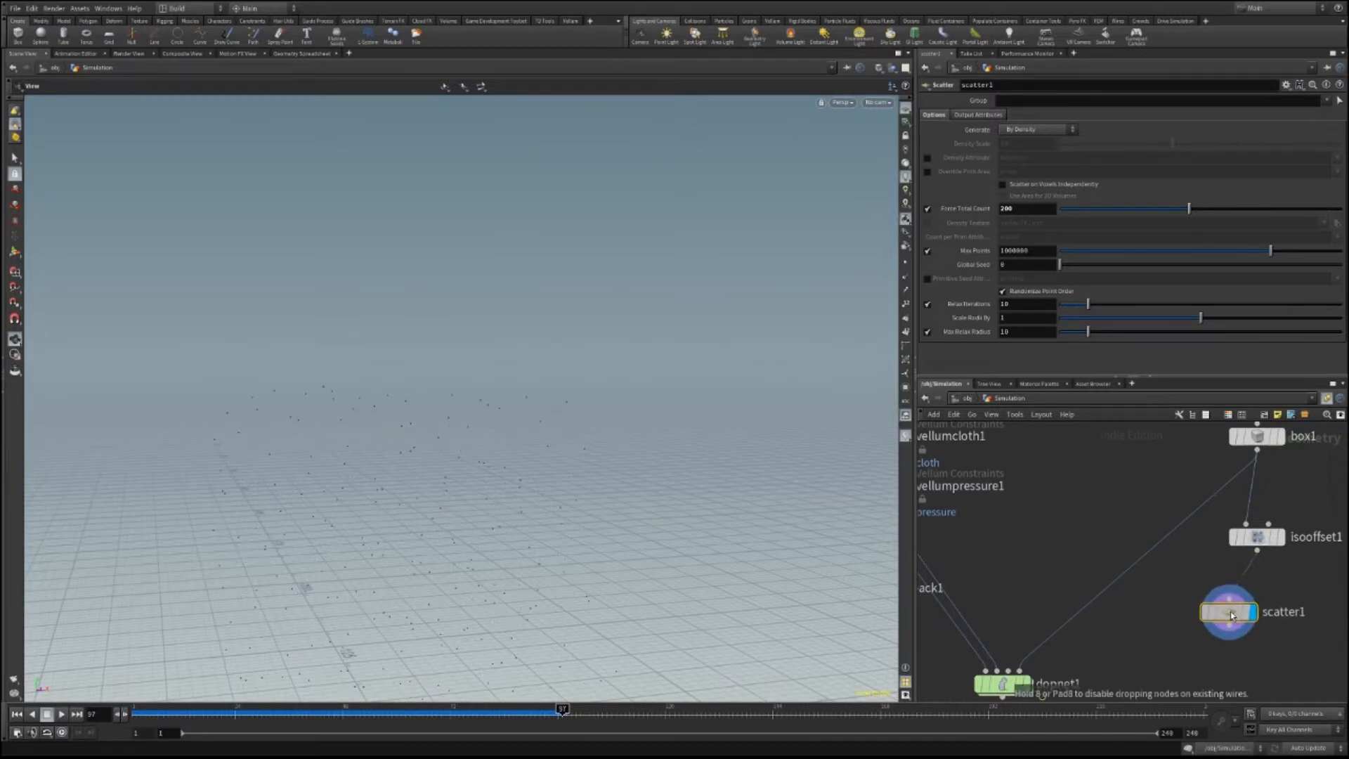
Add a second box with a Uniform Scale of 3 and place it beside the scatter branch.
middle_drag(1149, 609, 1138, 547)
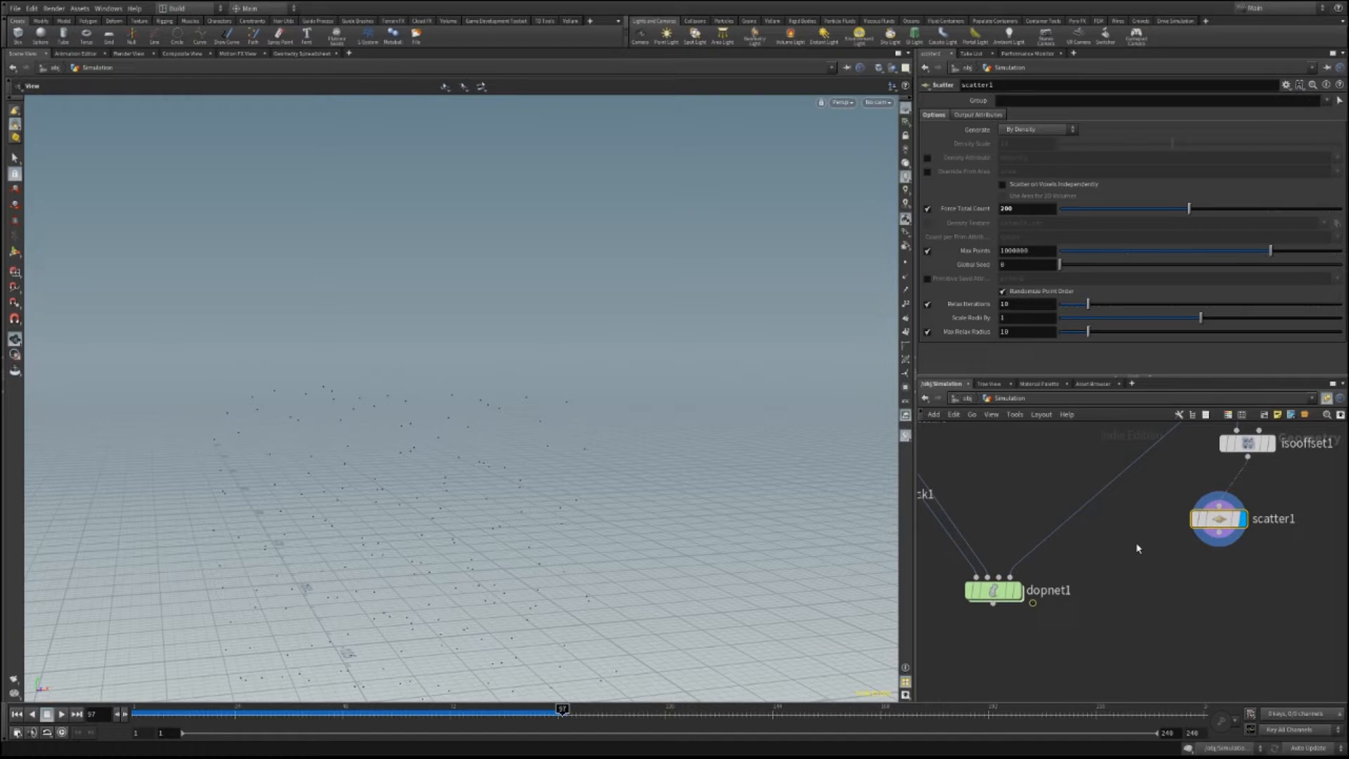
key(Return)
click(1042, 434)
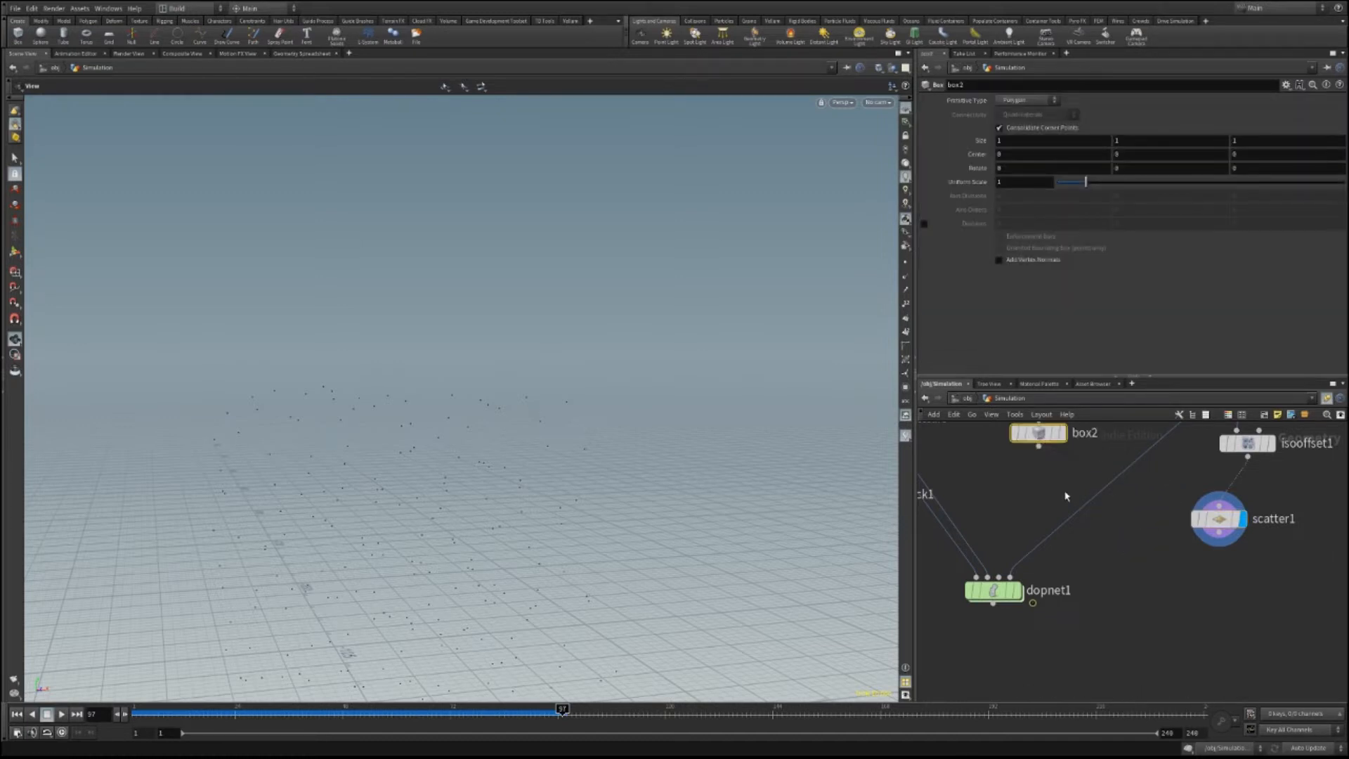
click(1031, 184)
text(3)
key(Return)
drag(1028, 505, 1081, 473)
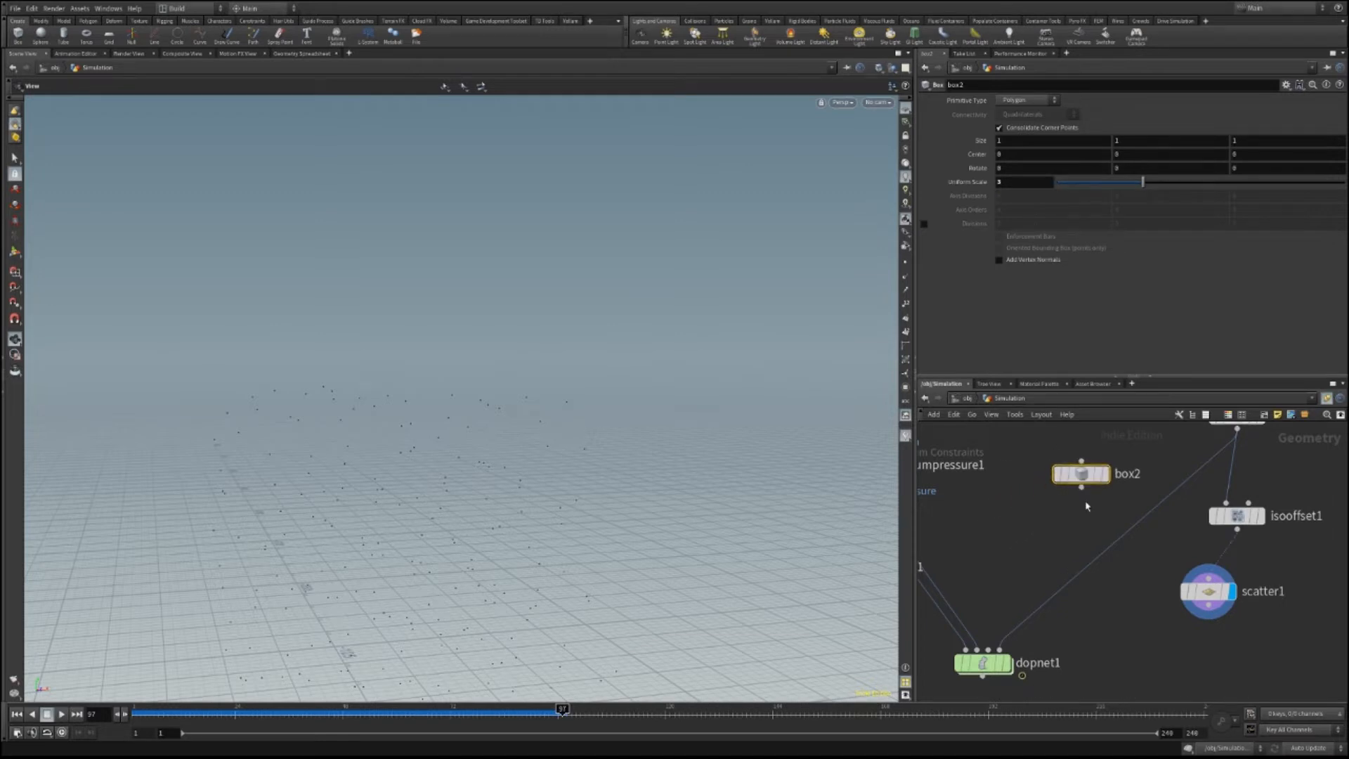
Add a Copy to Points node below the Scatter node and a Pack node below the small box.
key(Return)
click(1143, 652)
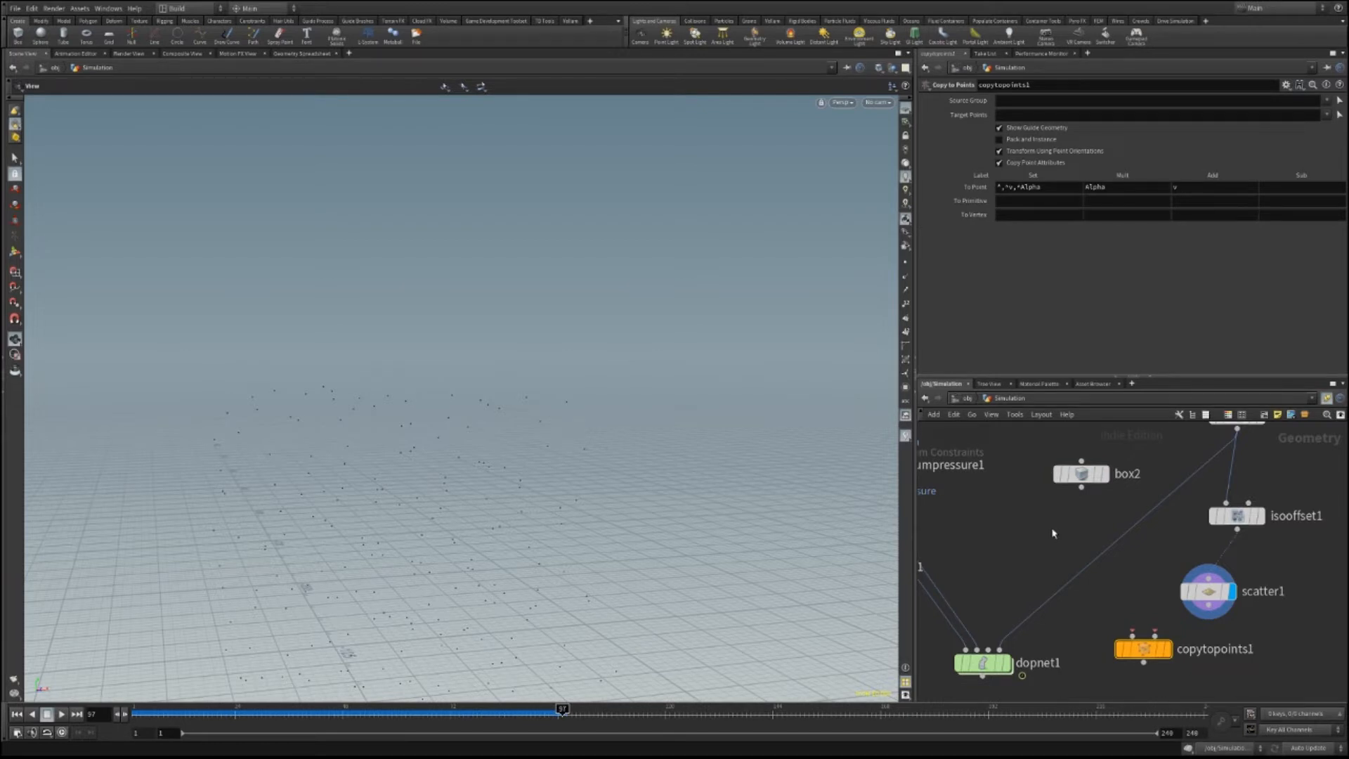
key(Return)
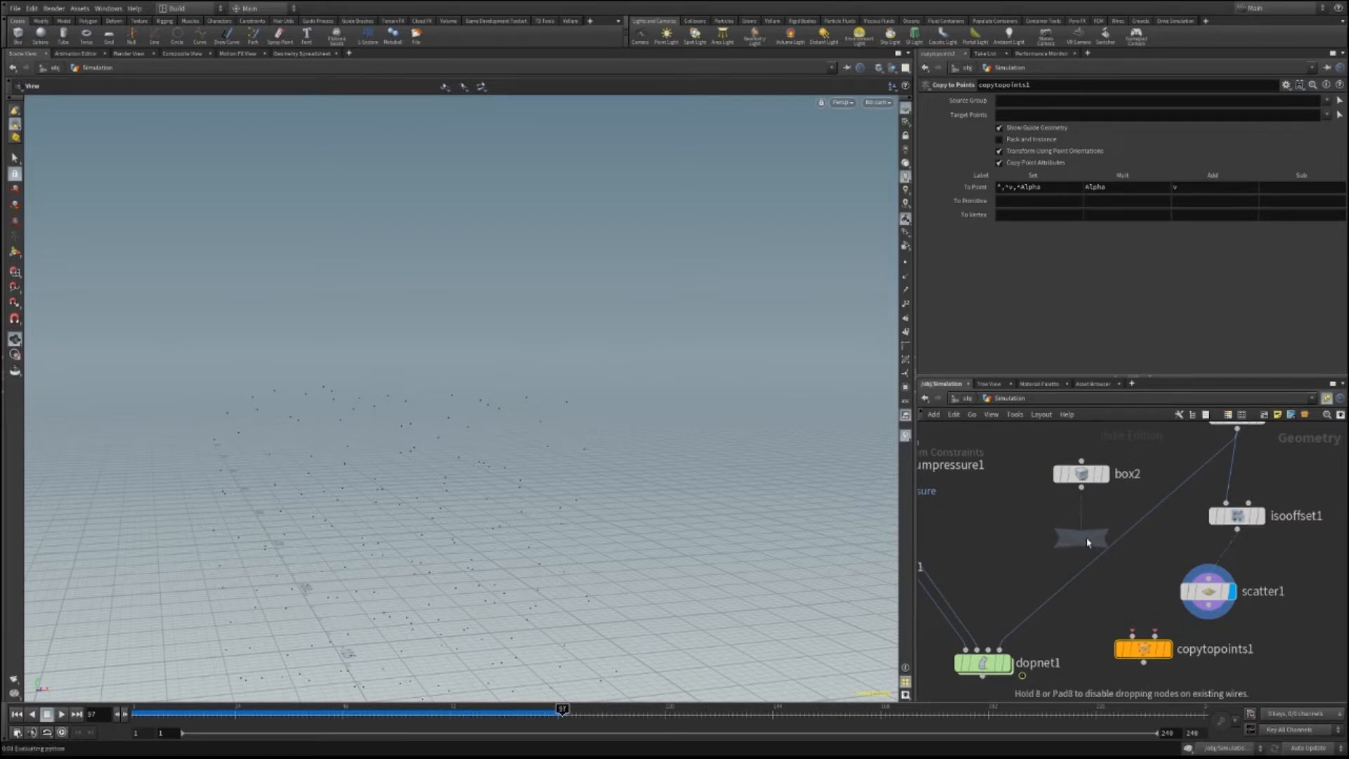
click(1053, 533)
Disconnect the large box from the DOP network and rearrange the scatter branch, Copy to Points node and small box with its Pack node.
middle_drag(1170, 485, 1157, 542)
scroll(1156, 542, down, 3)
drag(1152, 477, 1274, 605)
drag(1186, 608, 1217, 549)
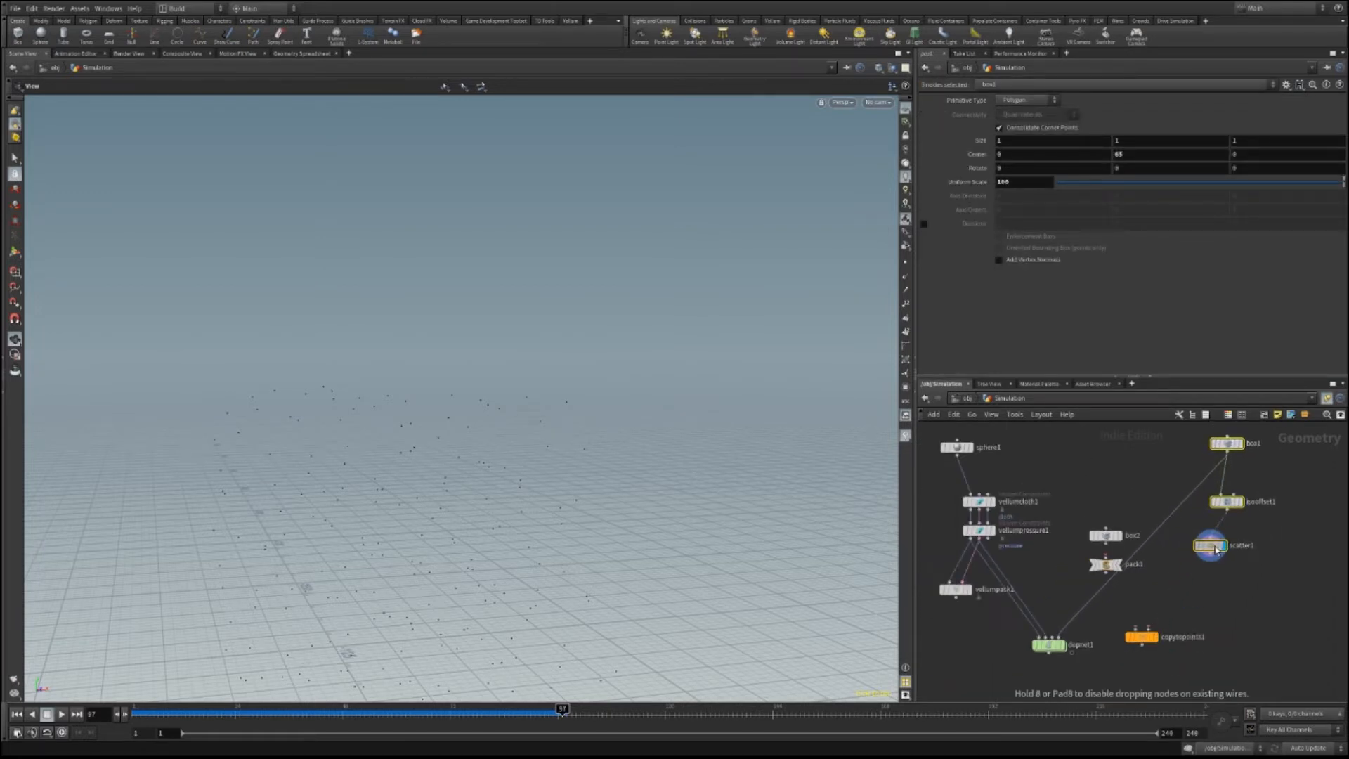
drag(1145, 640, 1182, 592)
drag(1078, 504, 1114, 520)
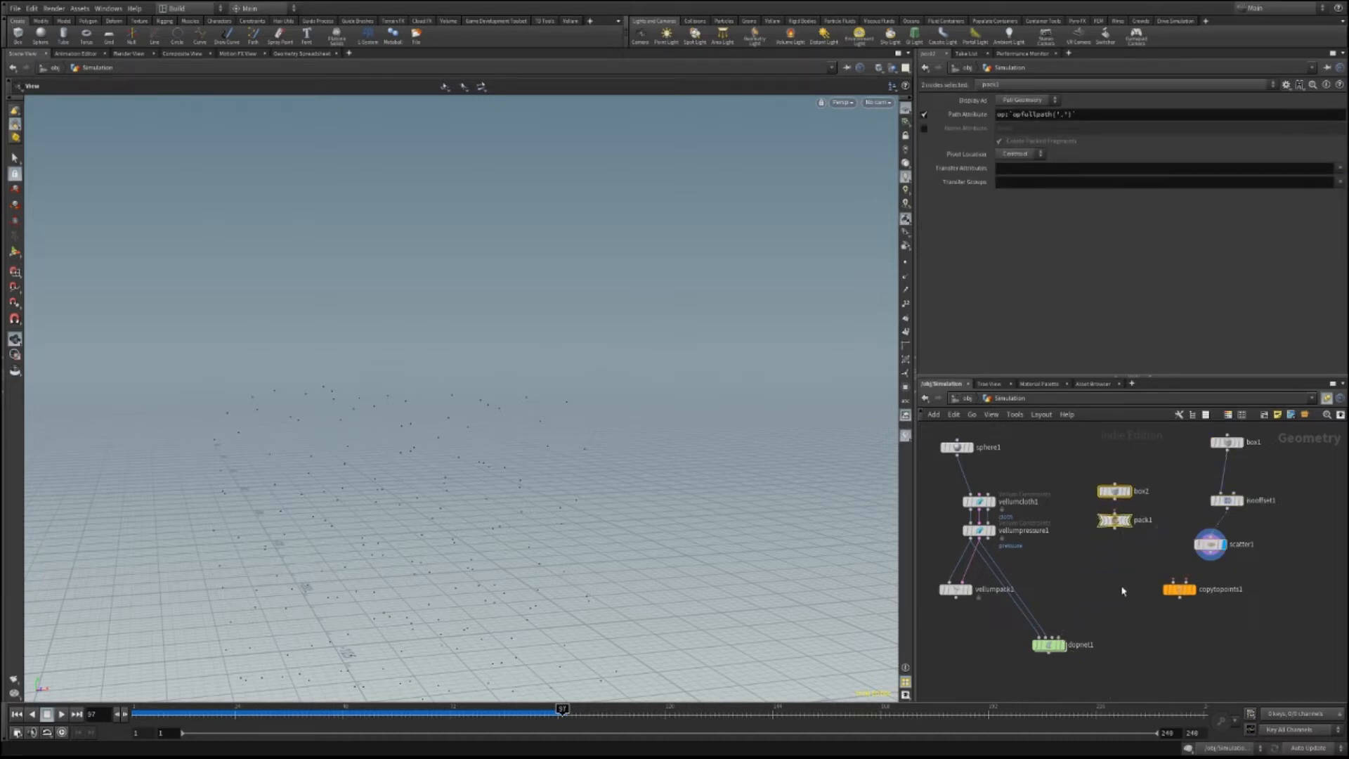
Connect the small box to the Pack node, then display and select the Pack node.
scroll(1128, 549, up, 3)
click(1172, 460)
drag(1106, 456, 1107, 480)
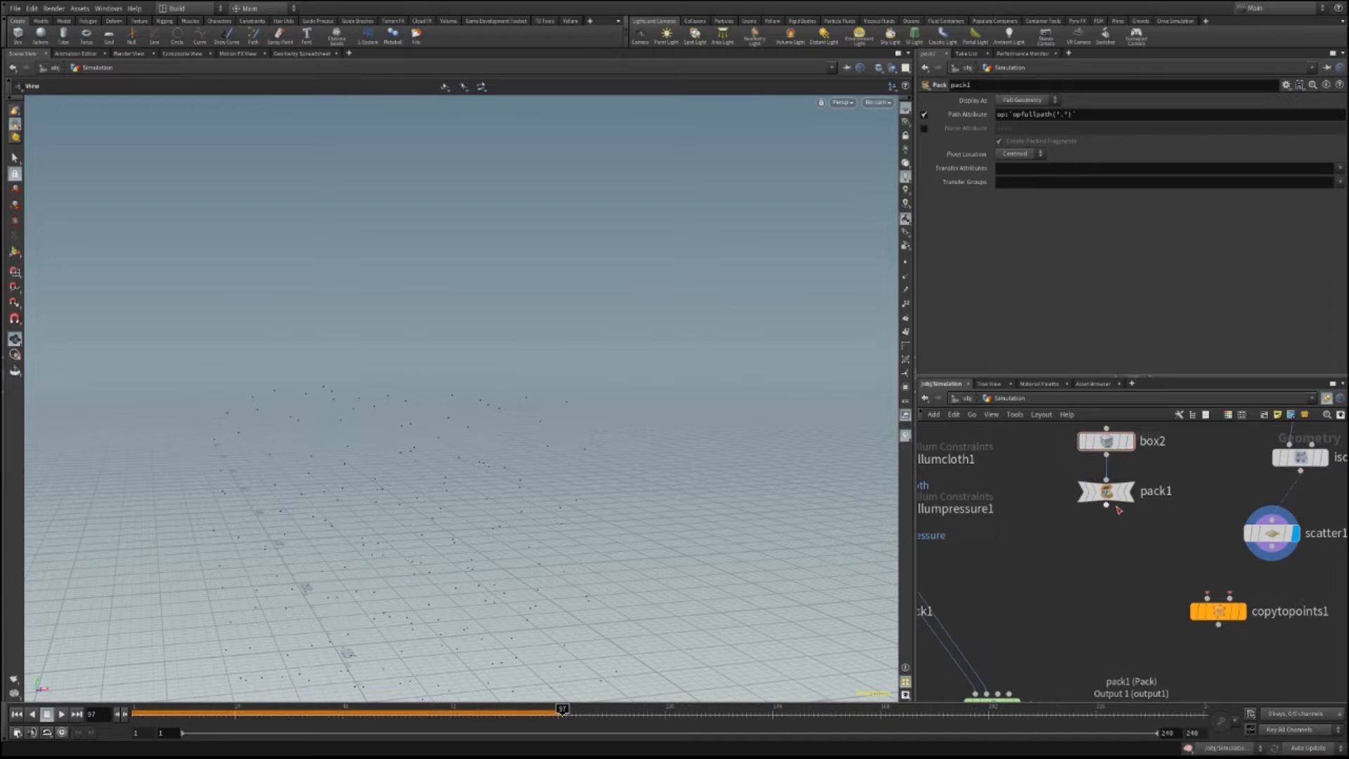
click(1109, 446)
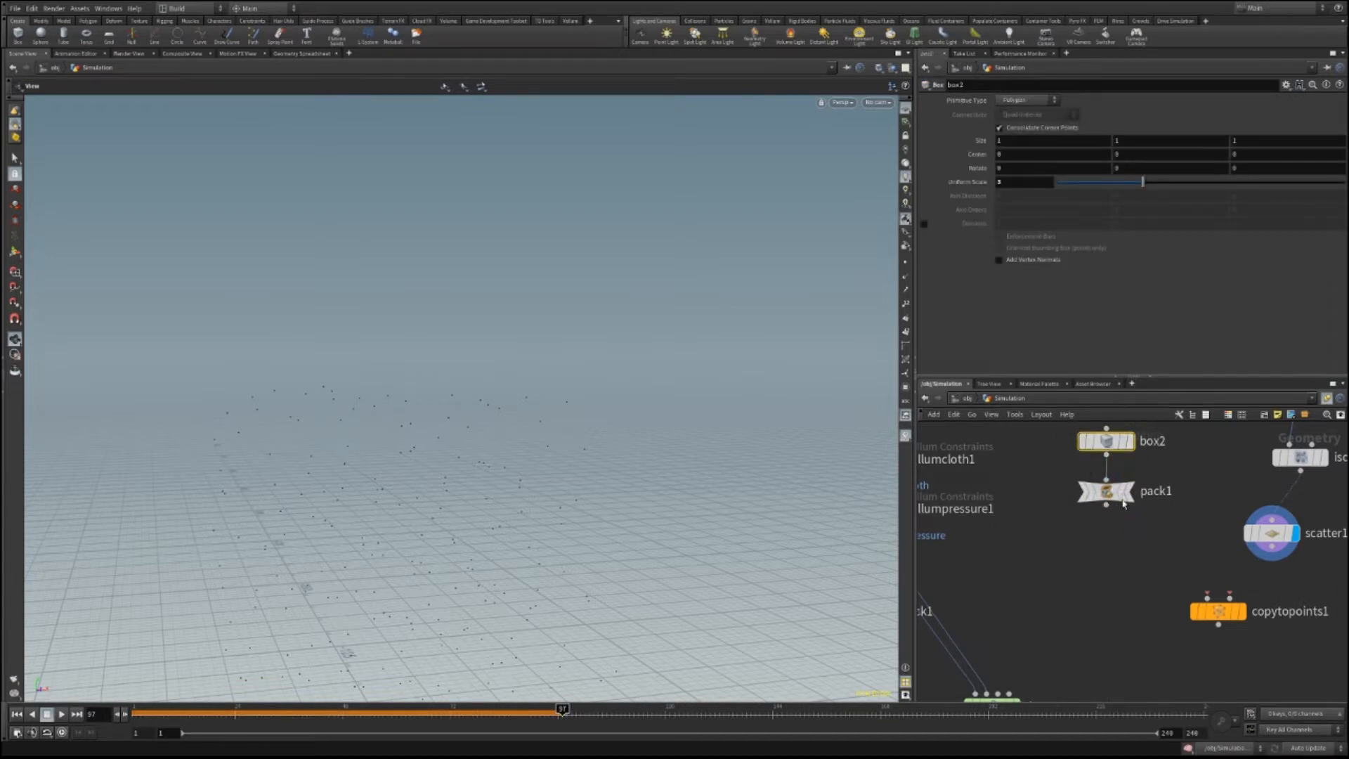
click(1128, 442)
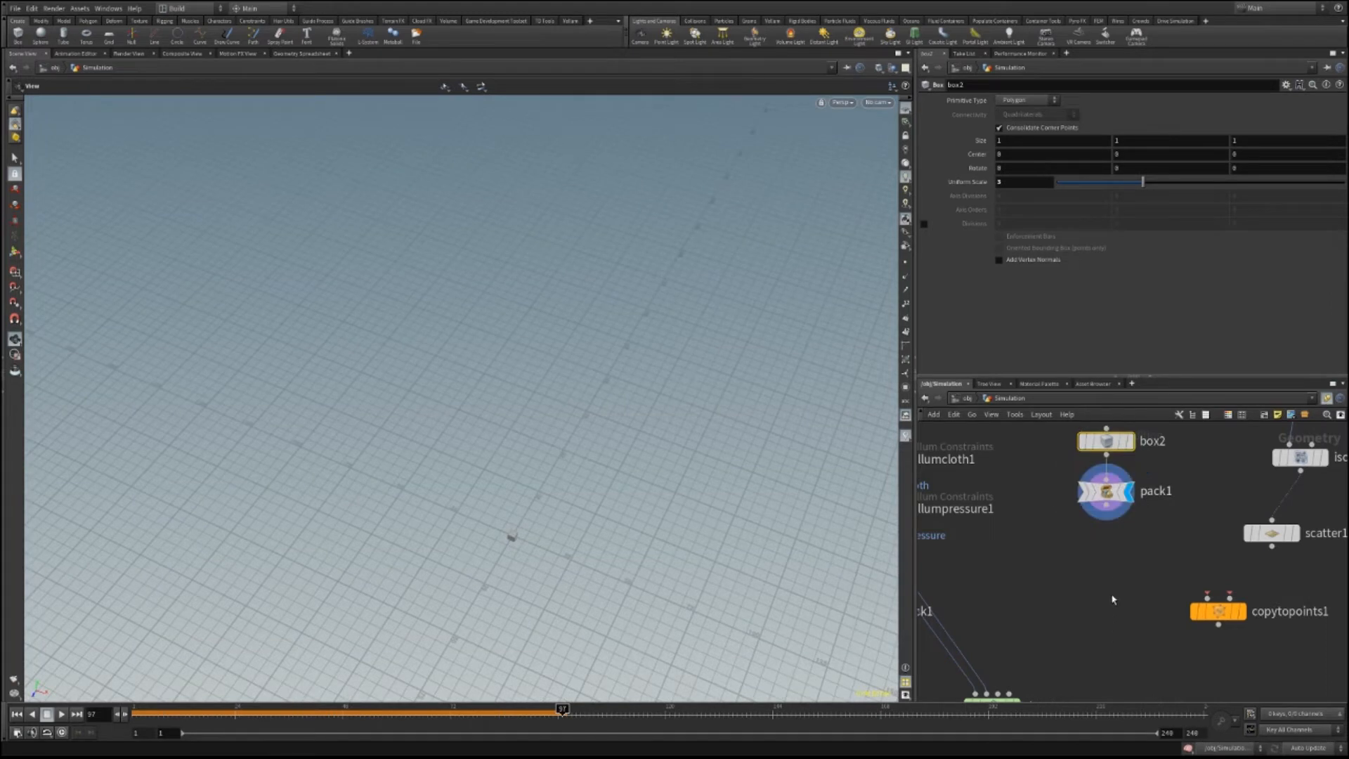
click(1105, 491)
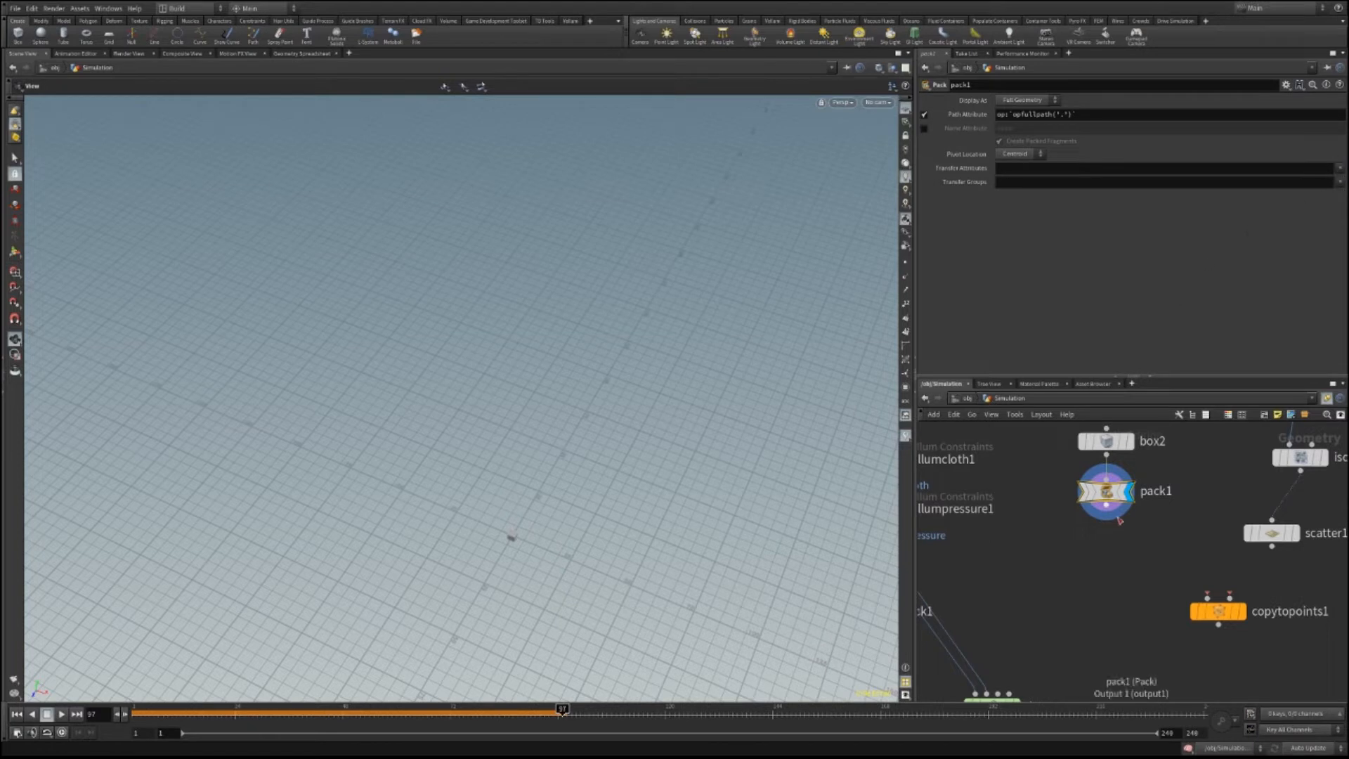
Wire the packed box and the scattered points into the Copy to Points node and display the copied boxes.
drag(1109, 517, 1207, 596)
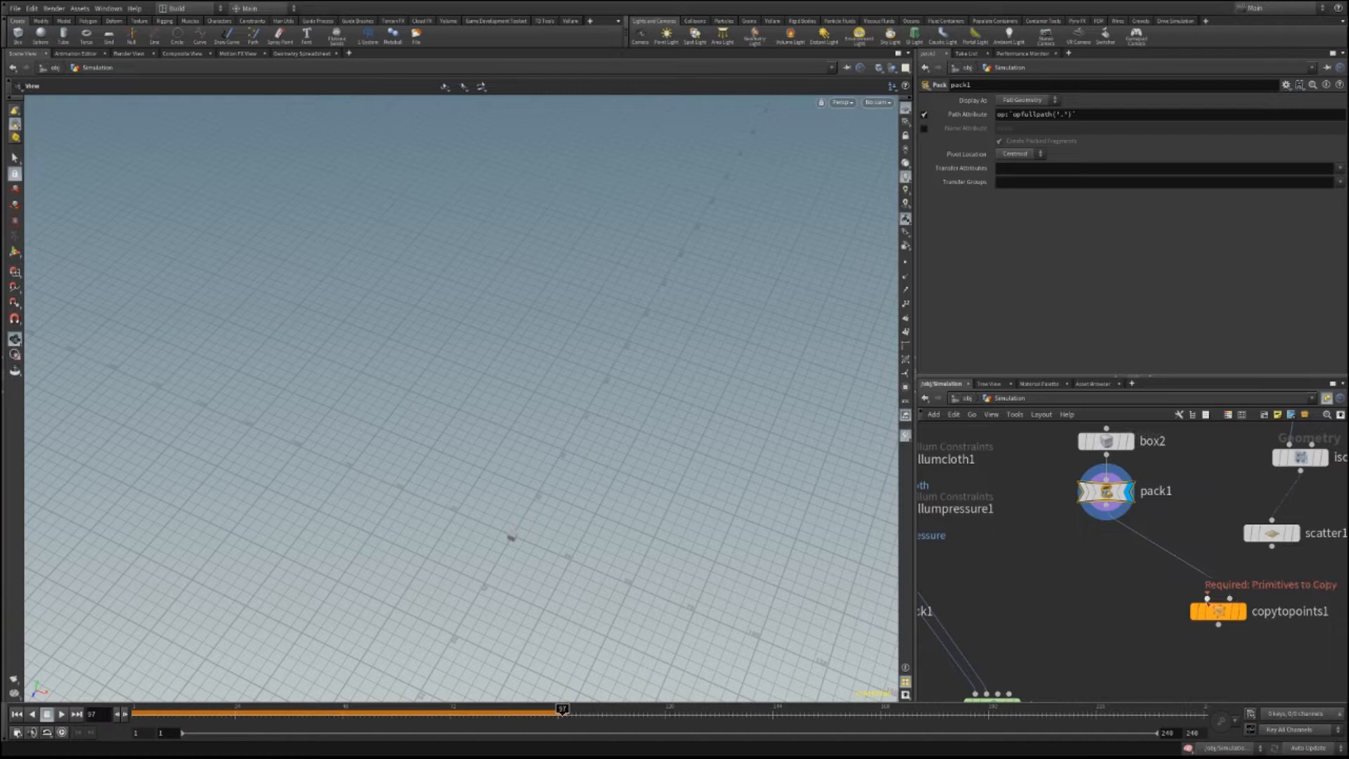
click(1207, 600)
click(1106, 506)
drag(1230, 597, 1272, 546)
click(1242, 612)
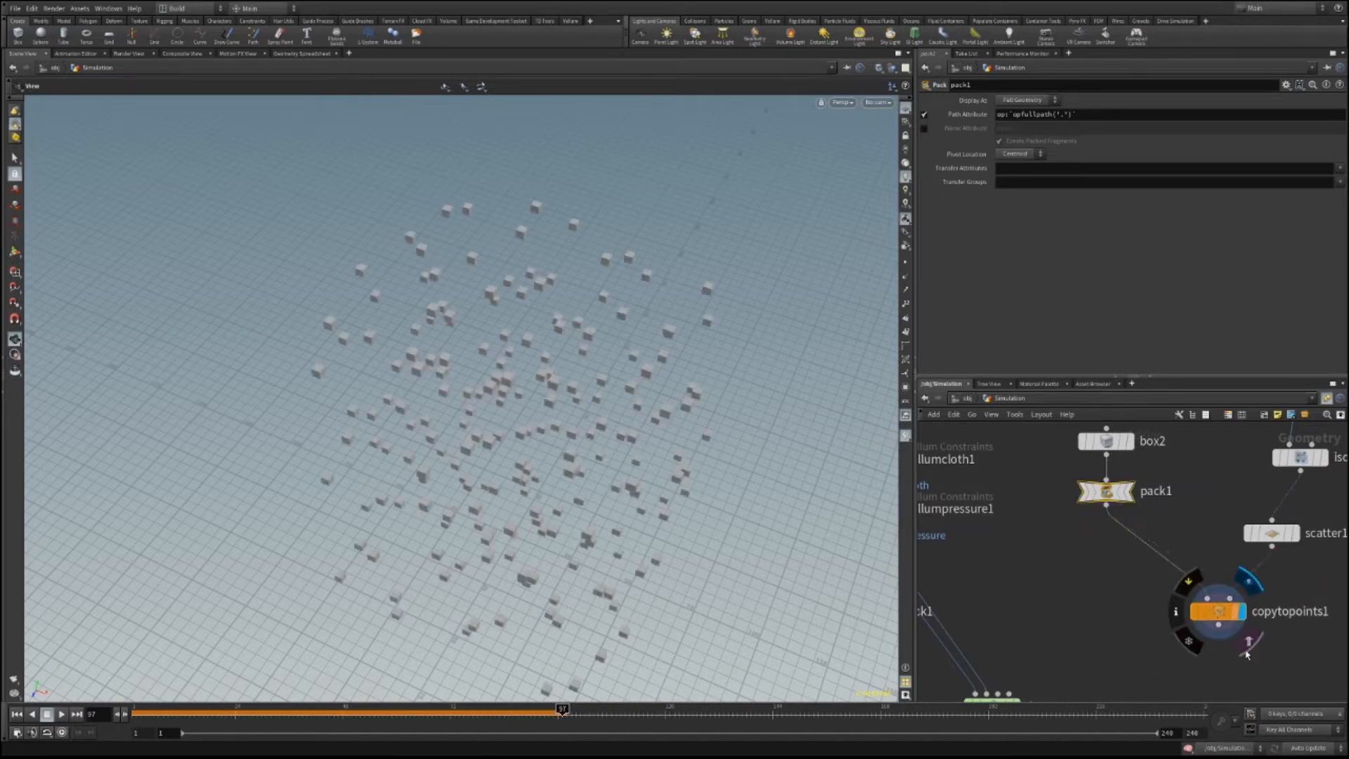
drag(577, 496, 643, 394)
Add a Color node below Copy to Points with Class set to Primitive and Color Type set to Random.
middle_drag(1197, 681, 1145, 583)
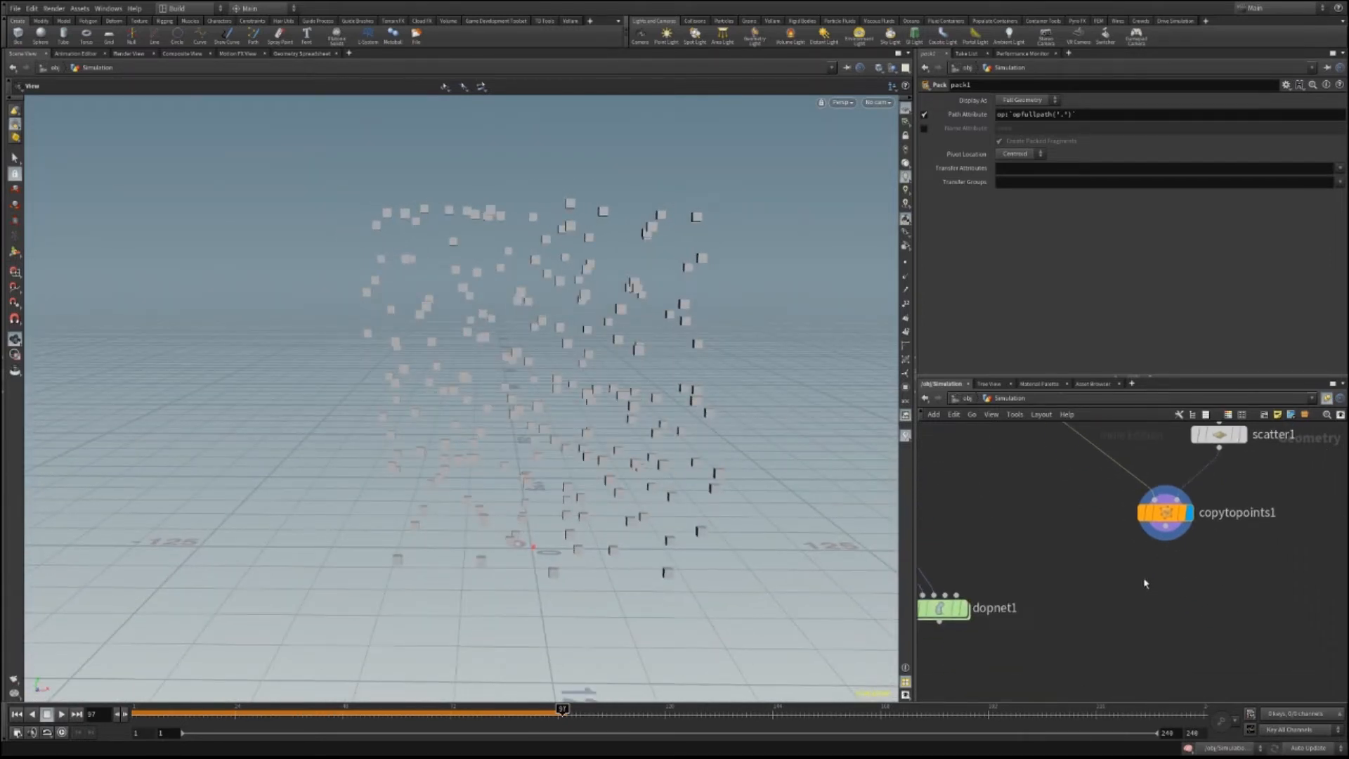
key(Return)
click(1144, 582)
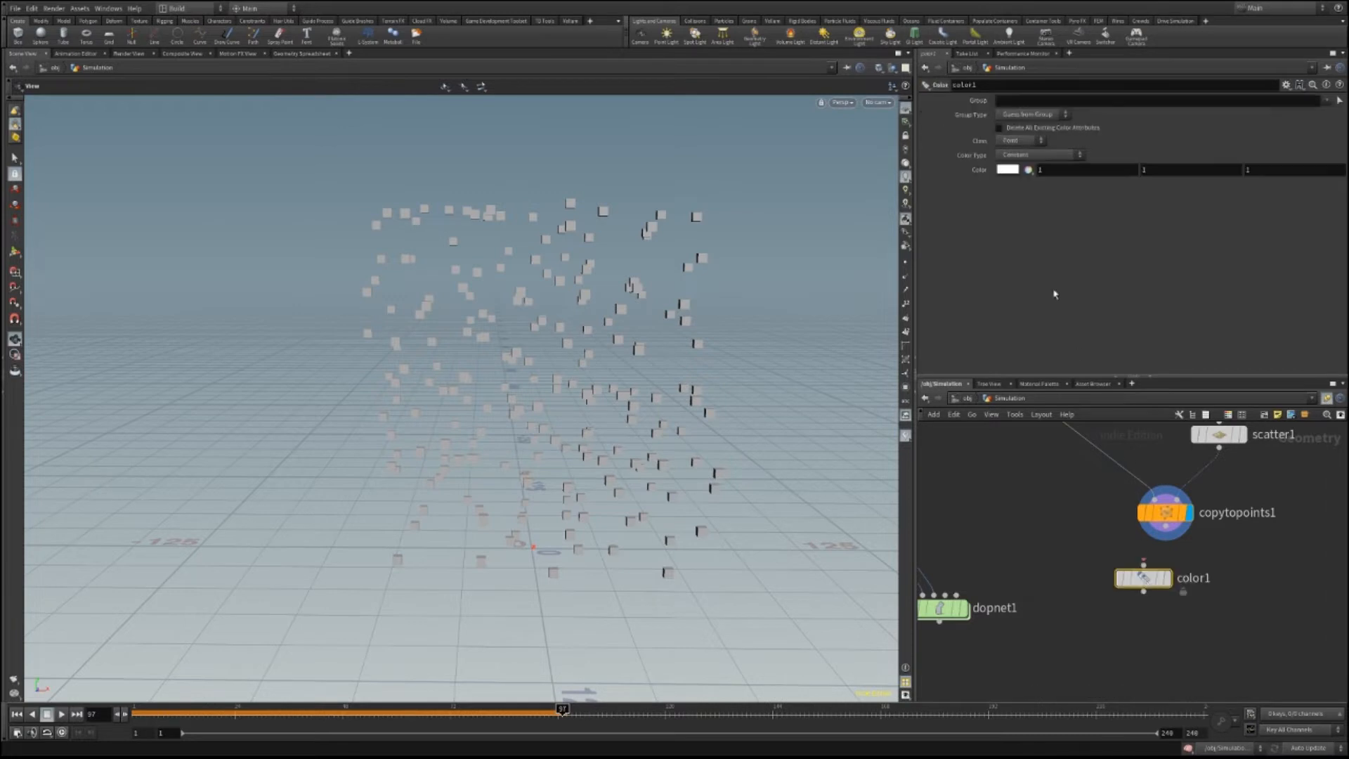
click(1022, 141)
click(1015, 173)
click(1027, 156)
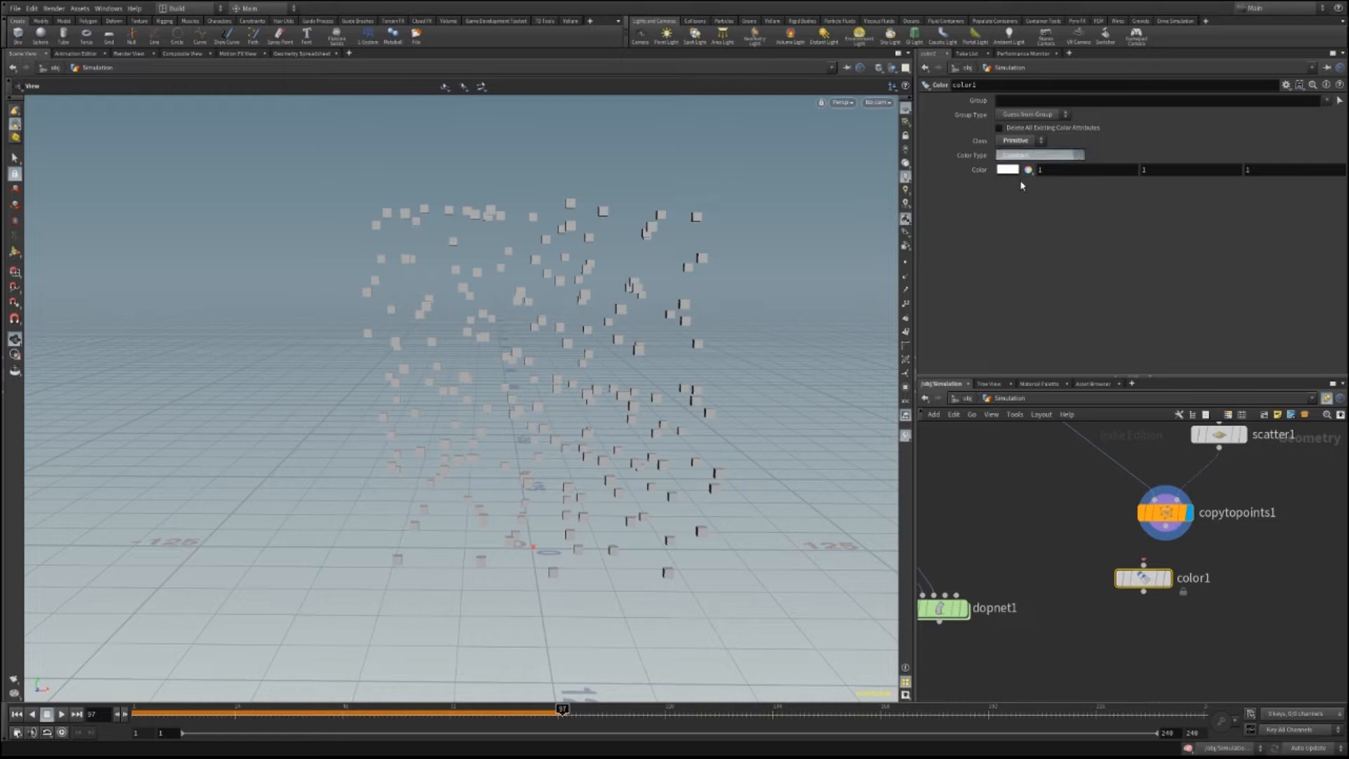
click(1023, 184)
Wire Copy to Points into the Color node, display the coloured boxes and move the DOP network node lower.
drag(1165, 541, 1143, 565)
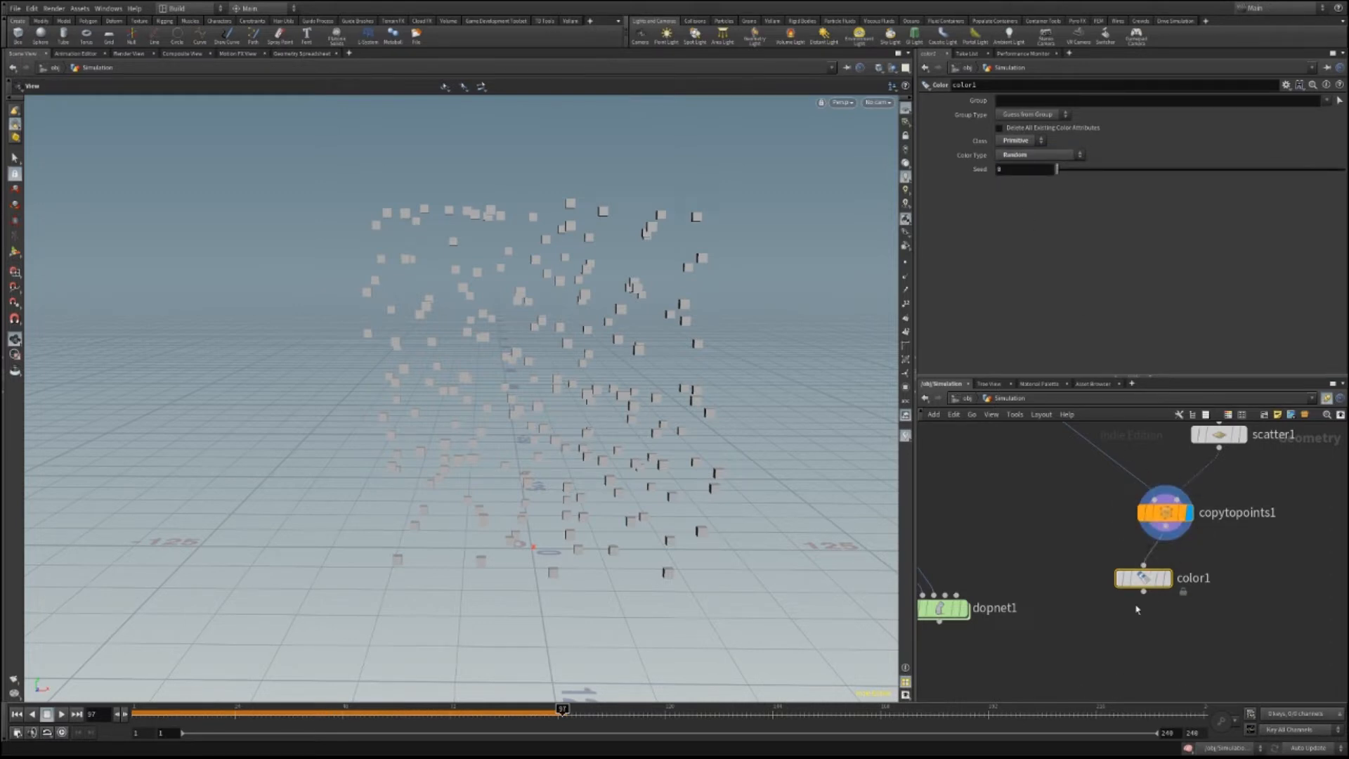
click(1167, 577)
scroll(1095, 528, down, 4)
drag(1058, 510, 1082, 553)
drag(587, 322, 813, 544)
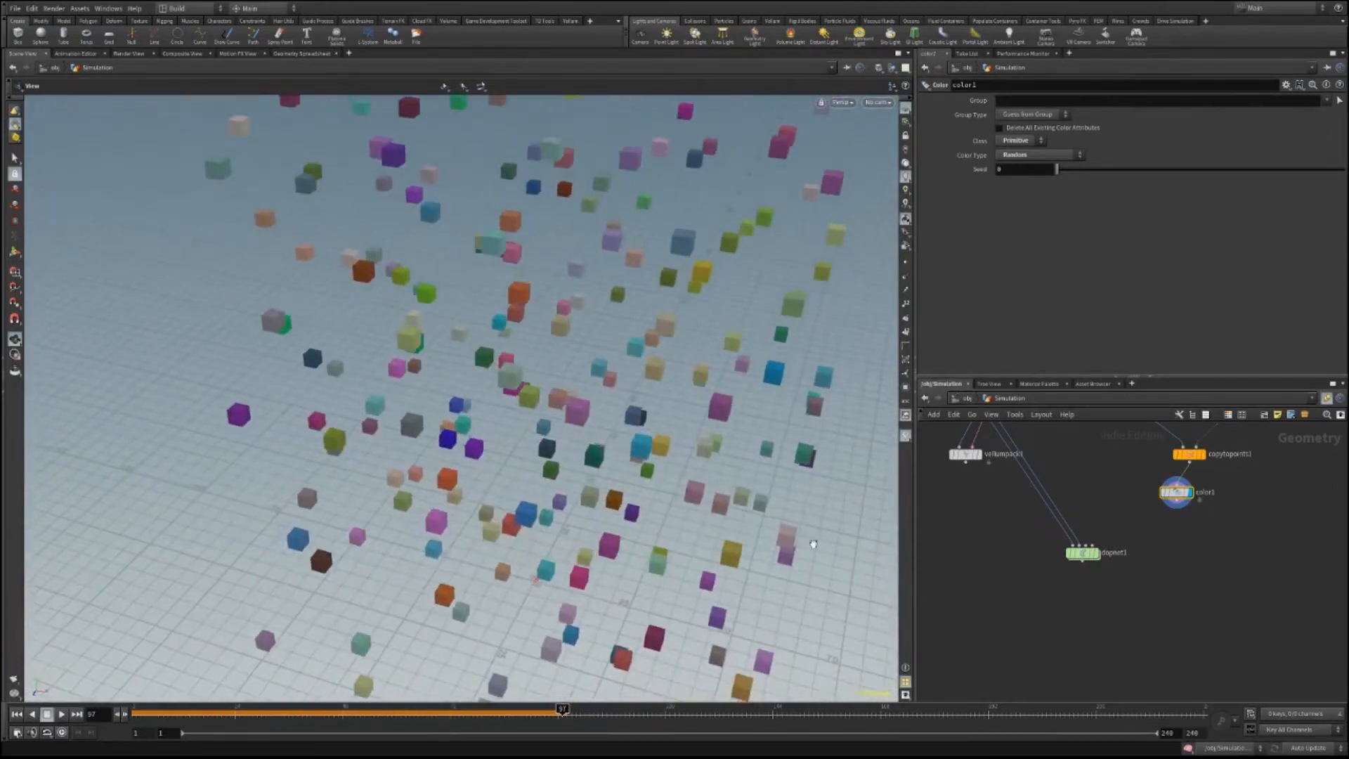
key(Return)
click(1152, 549)
key(Delete)
Add a Material node directly below the Color node.
key(Return)
click(1176, 536)
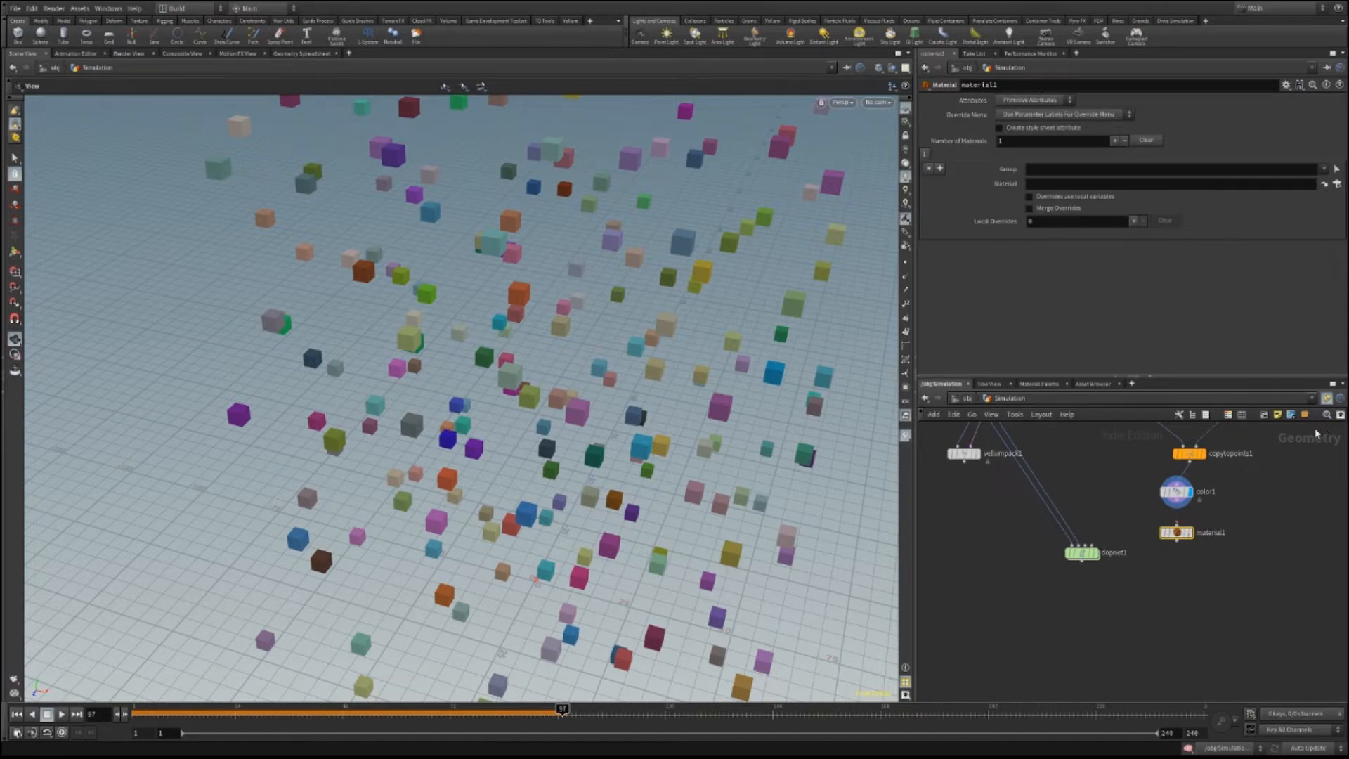
Delete the existing plastic material from the scene's material palette.
drag(560, 507, 706, 442)
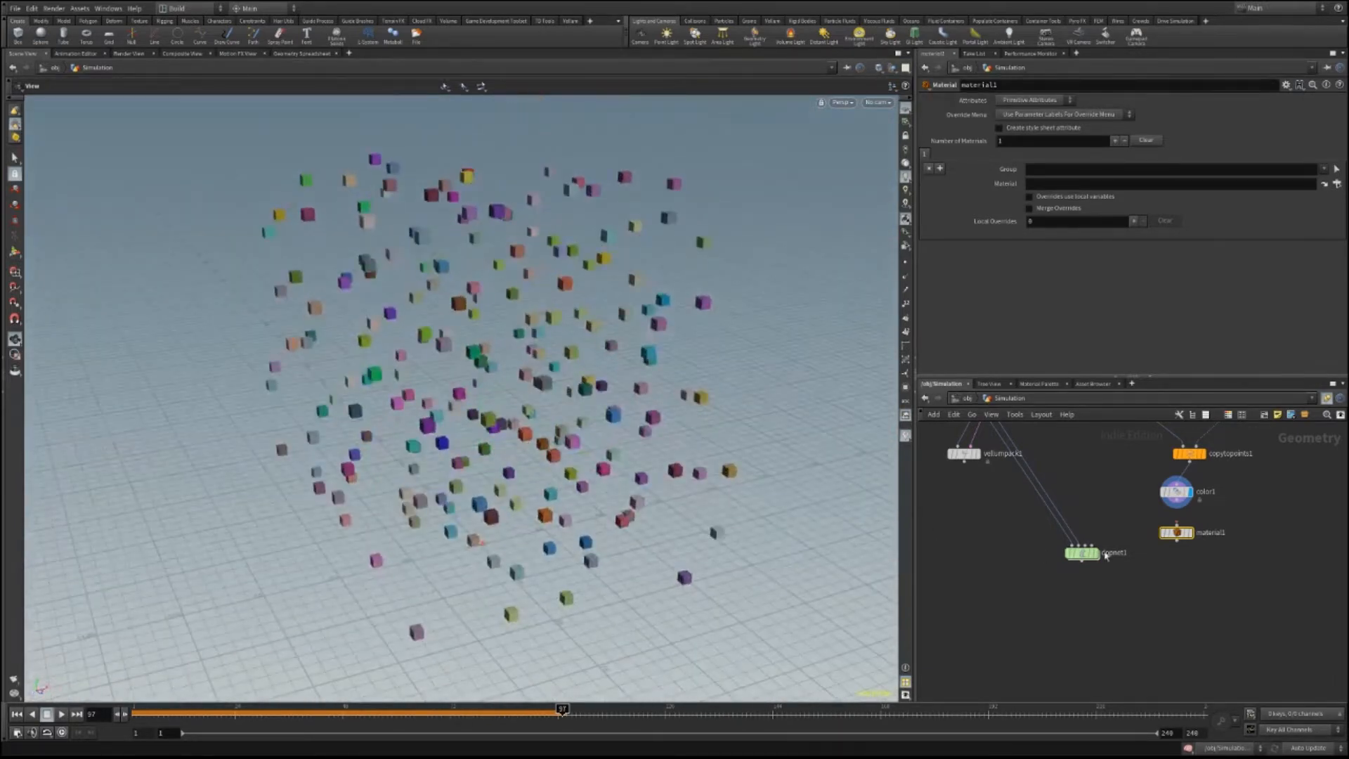
scroll(1178, 555, up, 4)
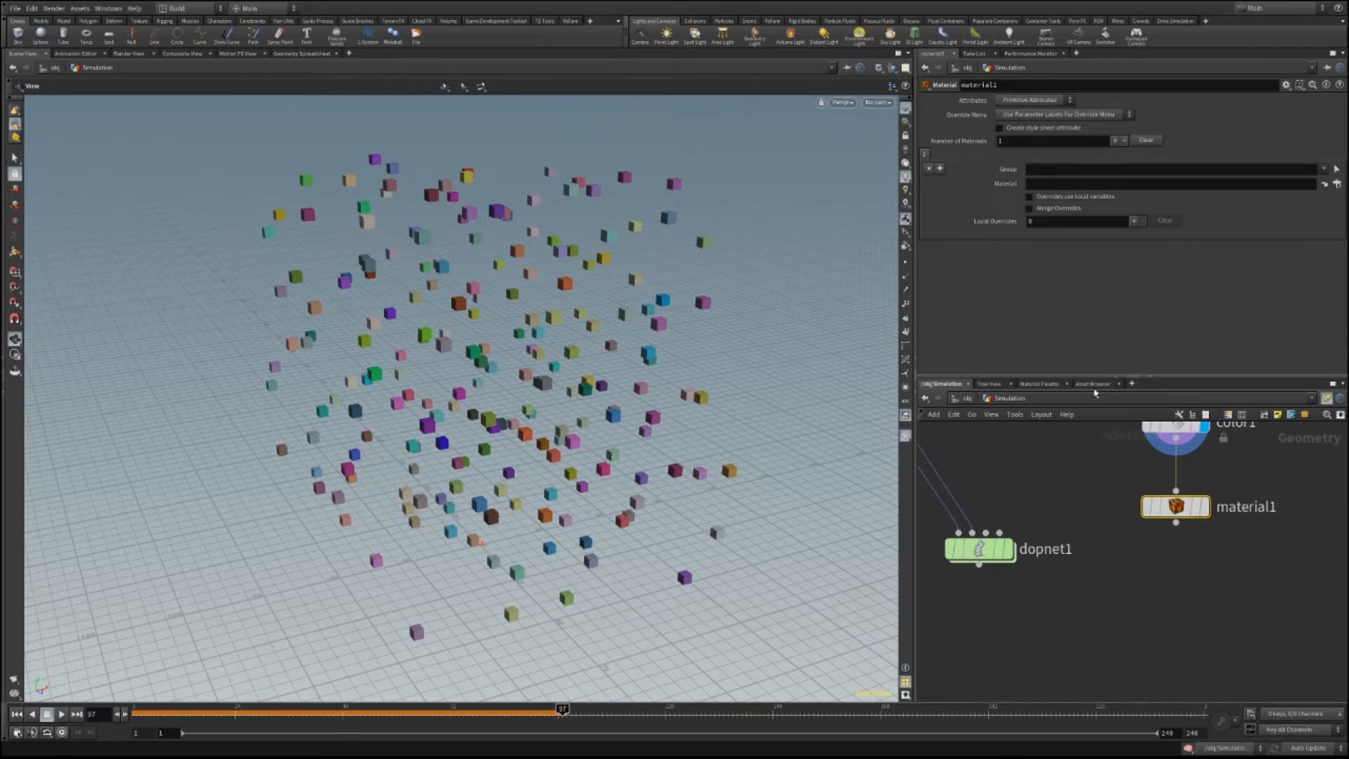
click(1037, 384)
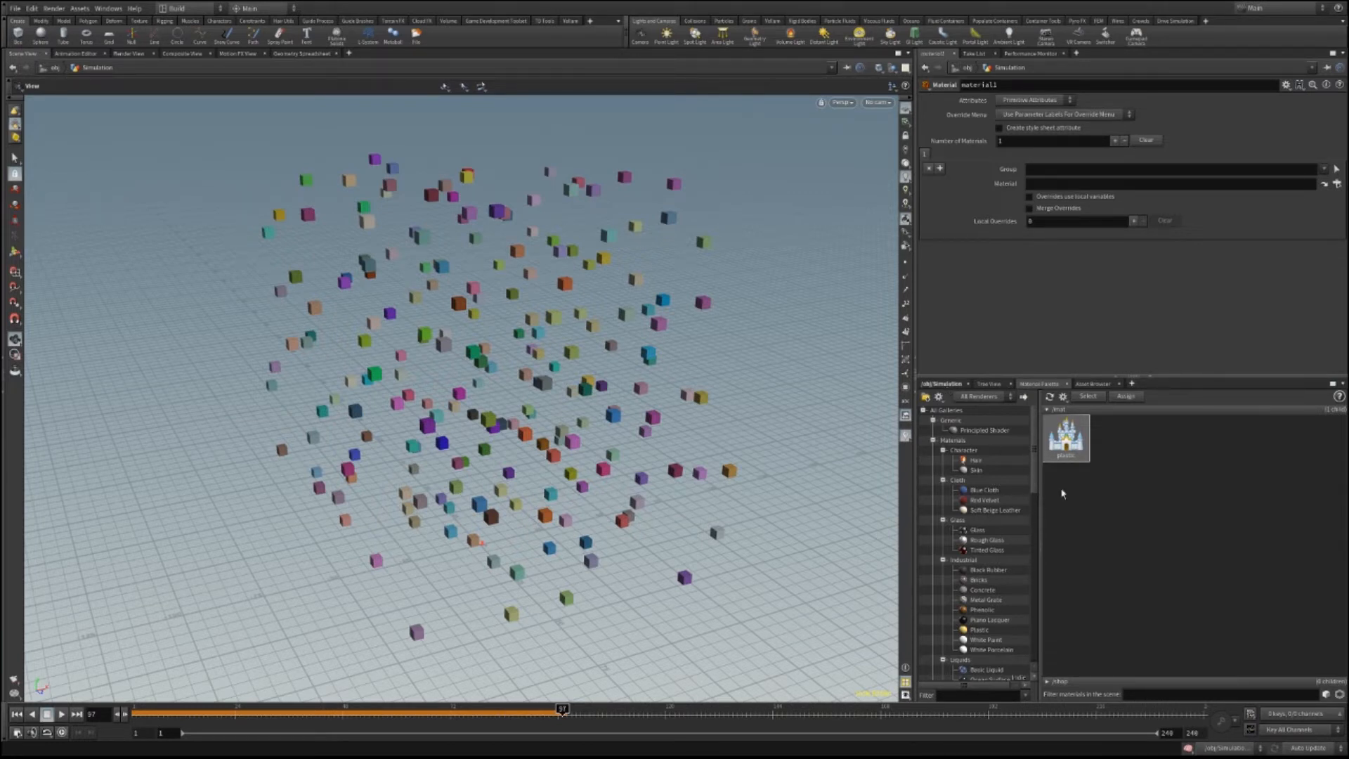
click(1063, 435)
key(Delete)
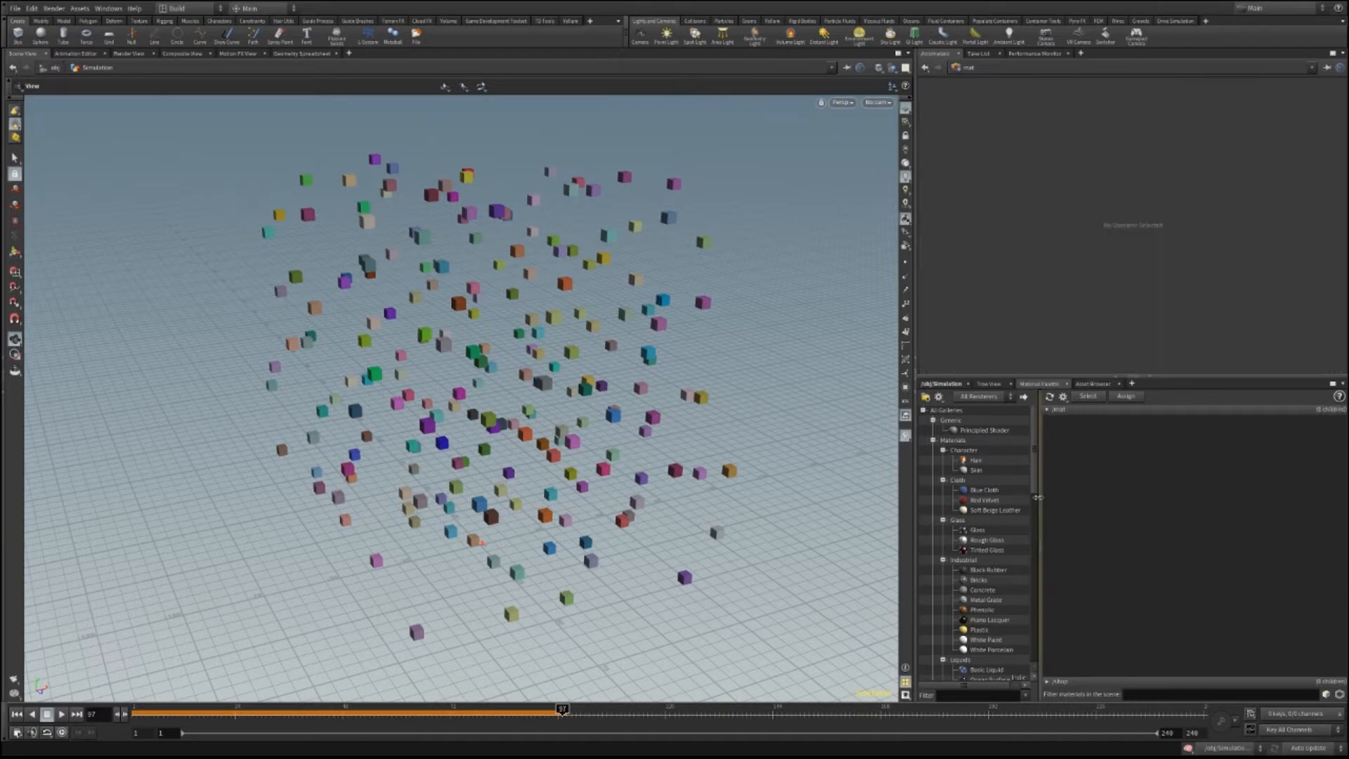
Add the Plastic material from the Industrial gallery to /mat and enable Use Packed Color on it.
scroll(993, 632, down, 1)
click(980, 599)
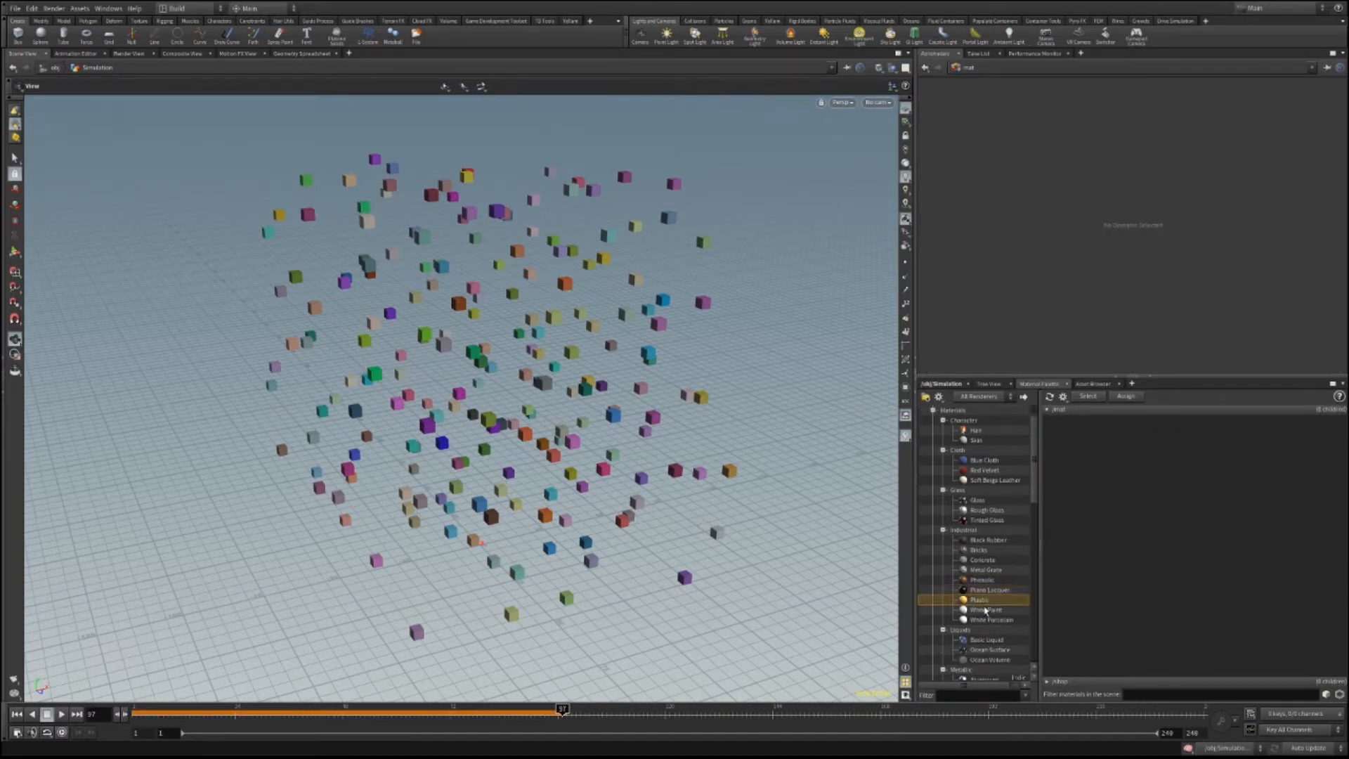
drag(1084, 504, 1093, 511)
click(1066, 435)
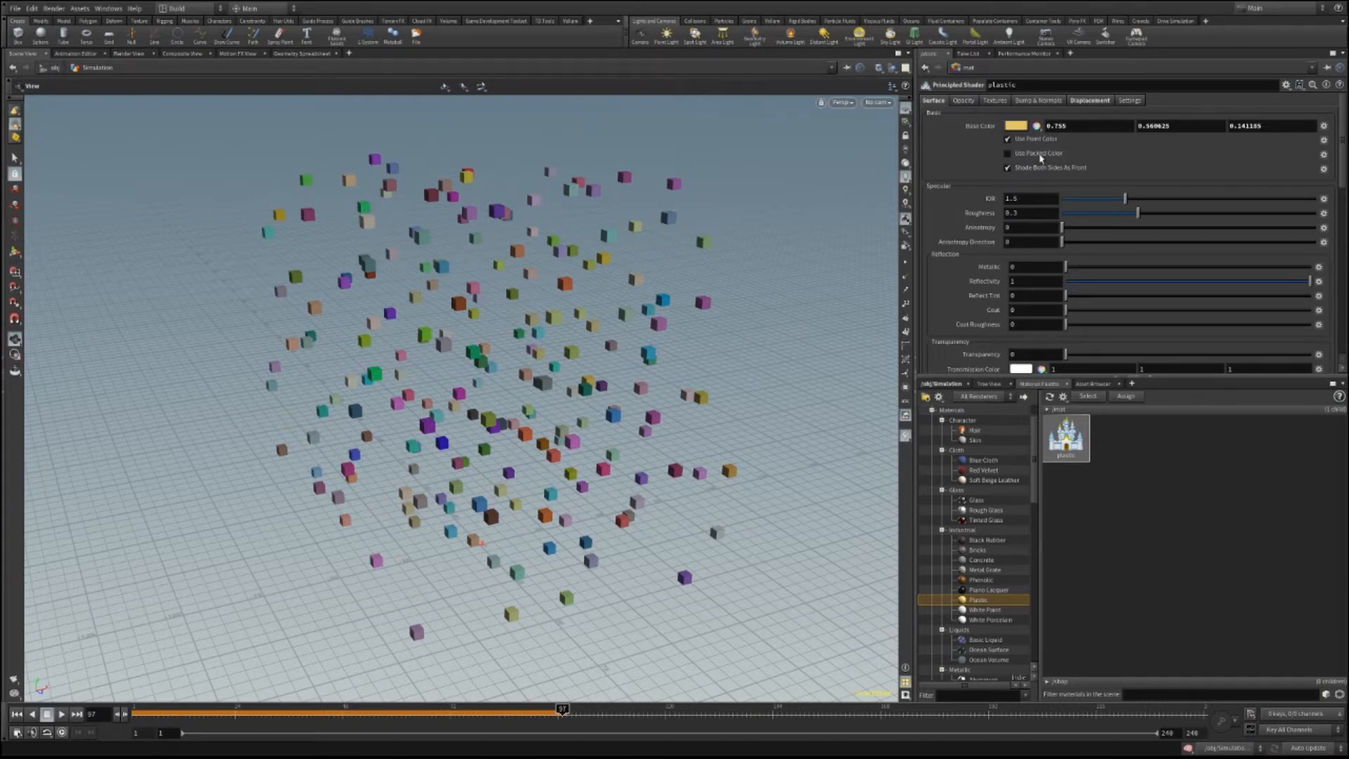
click(1039, 158)
Align the Color and Material nodes below Copy to Points, display the Material node and assign /mat/plastic to it.
click(944, 383)
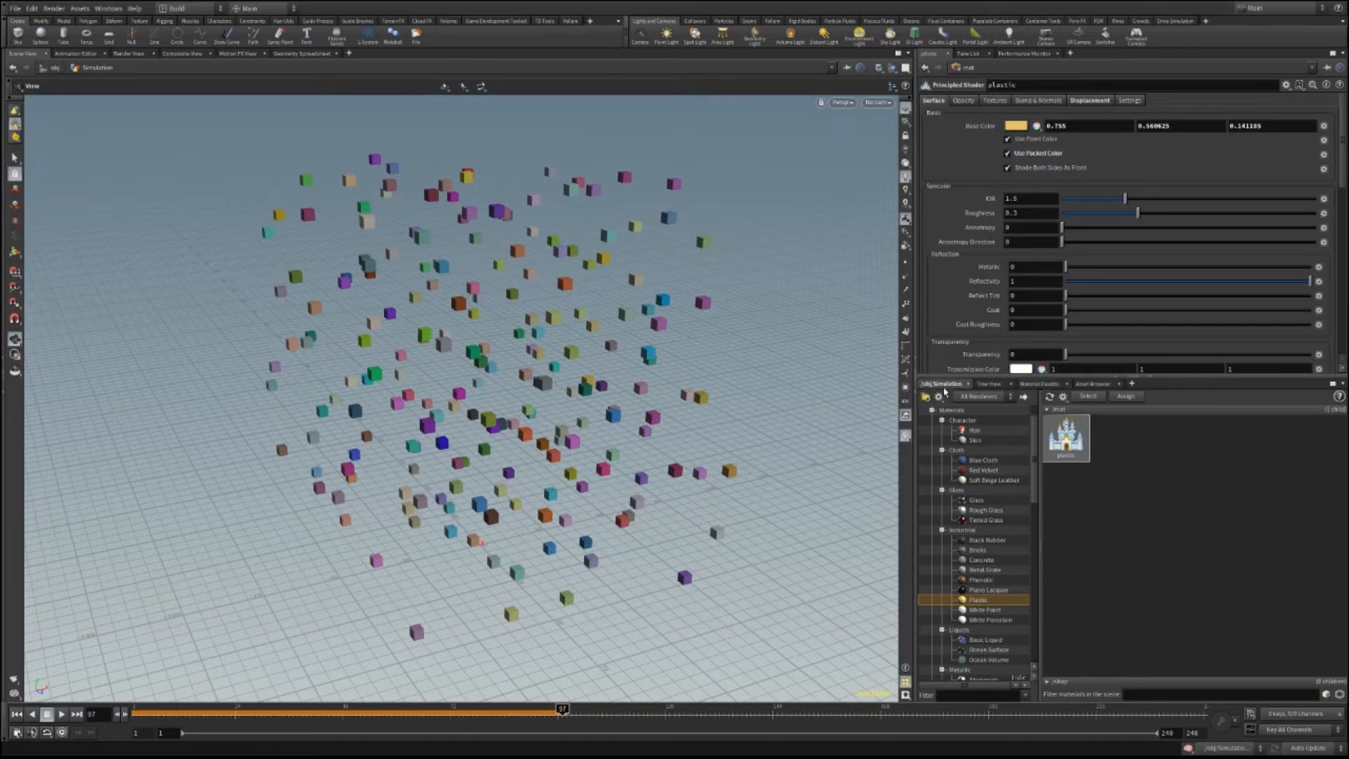
middle_drag(1180, 447, 1160, 515)
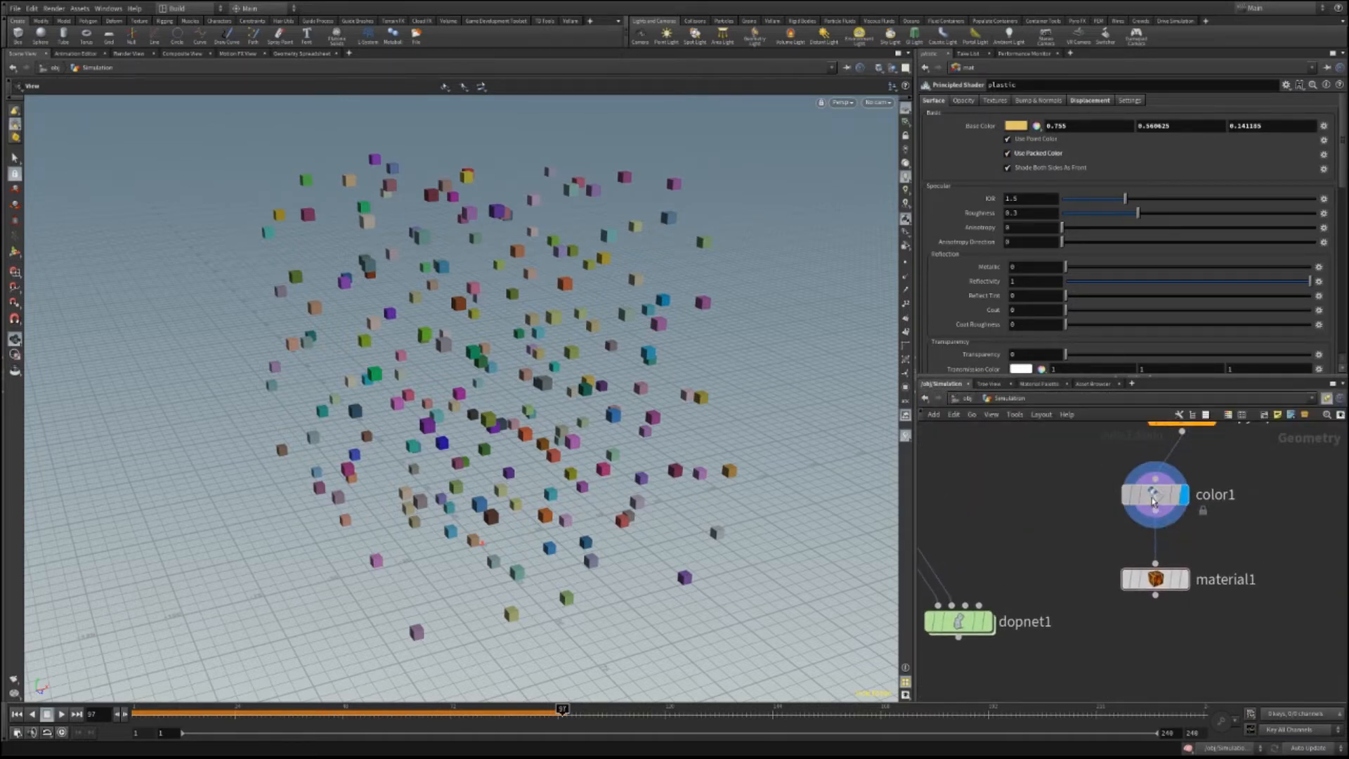
drag(1160, 515, 1187, 496)
drag(1156, 578, 1183, 538)
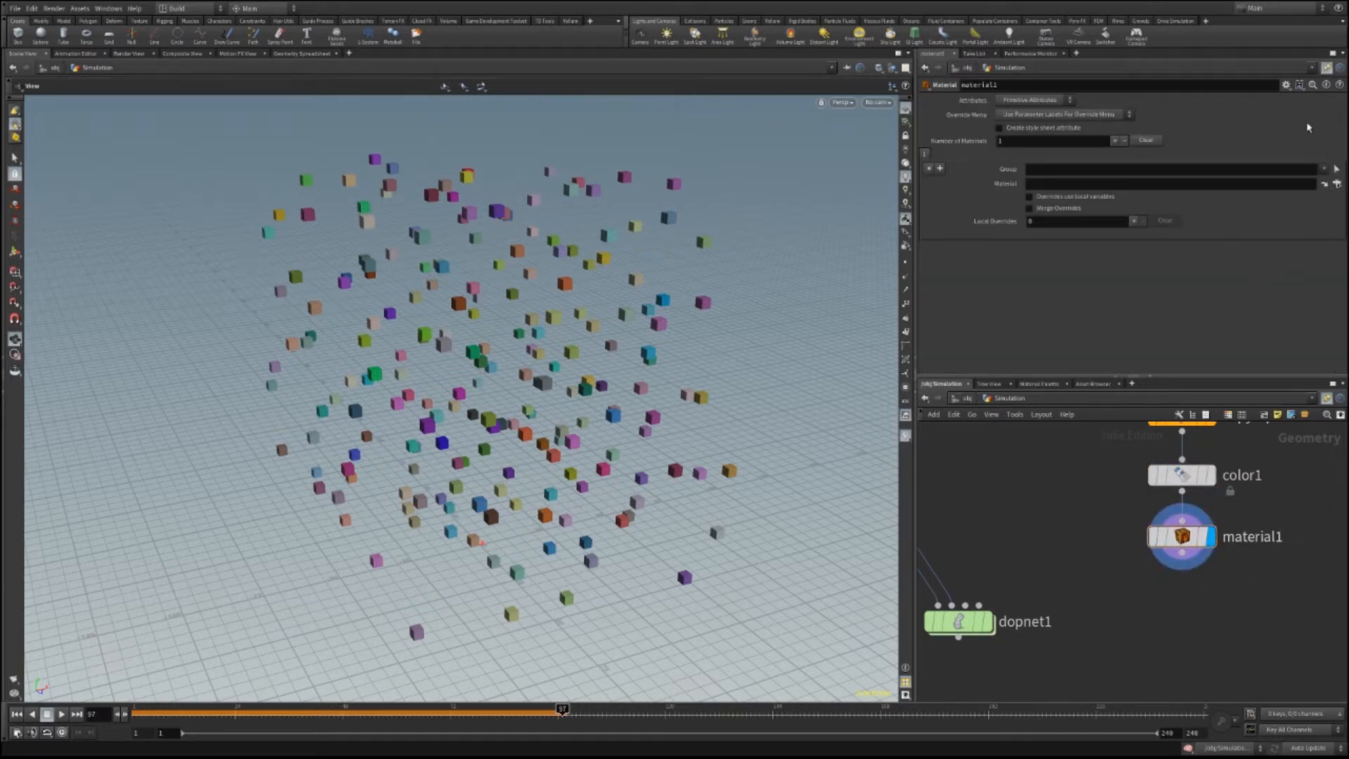
scroll(509, 360, up, 10)
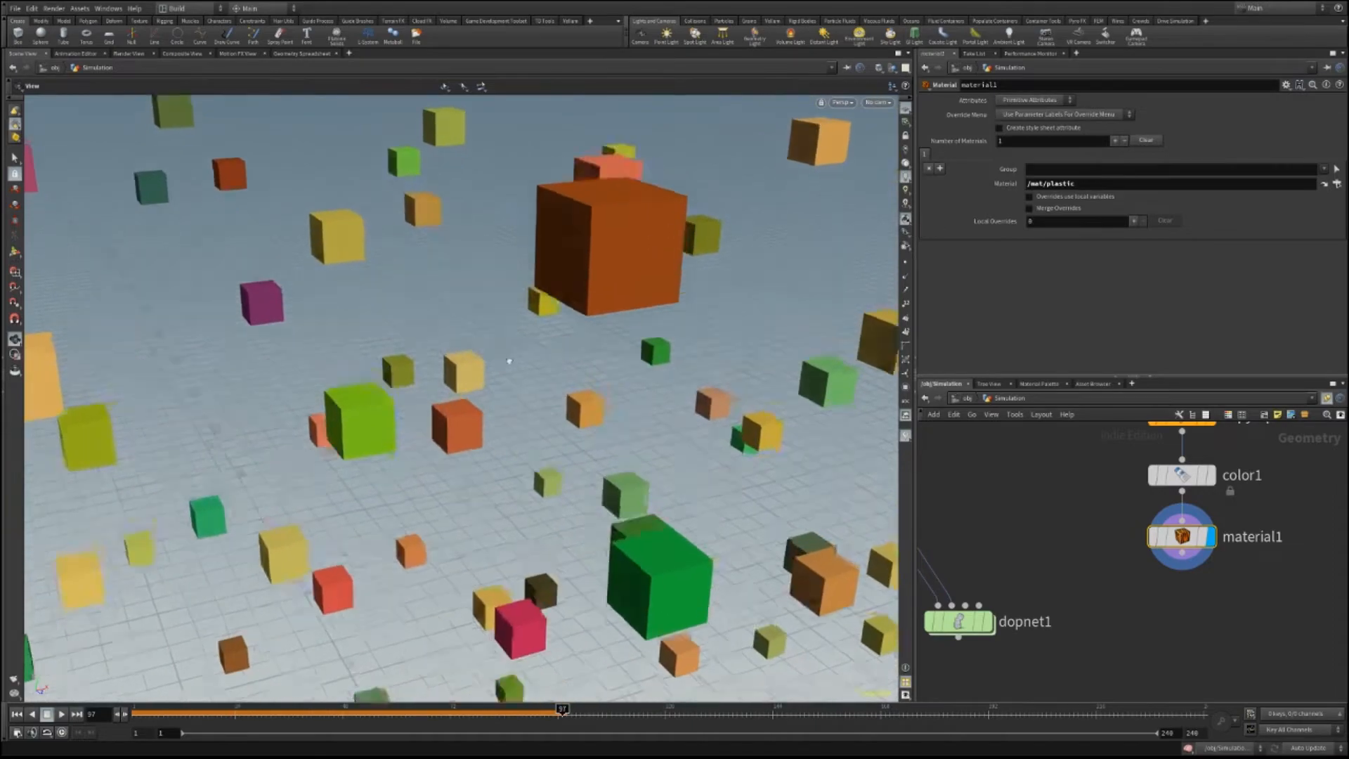
scroll(510, 361, up, 5)
scroll(486, 309, down, 10)
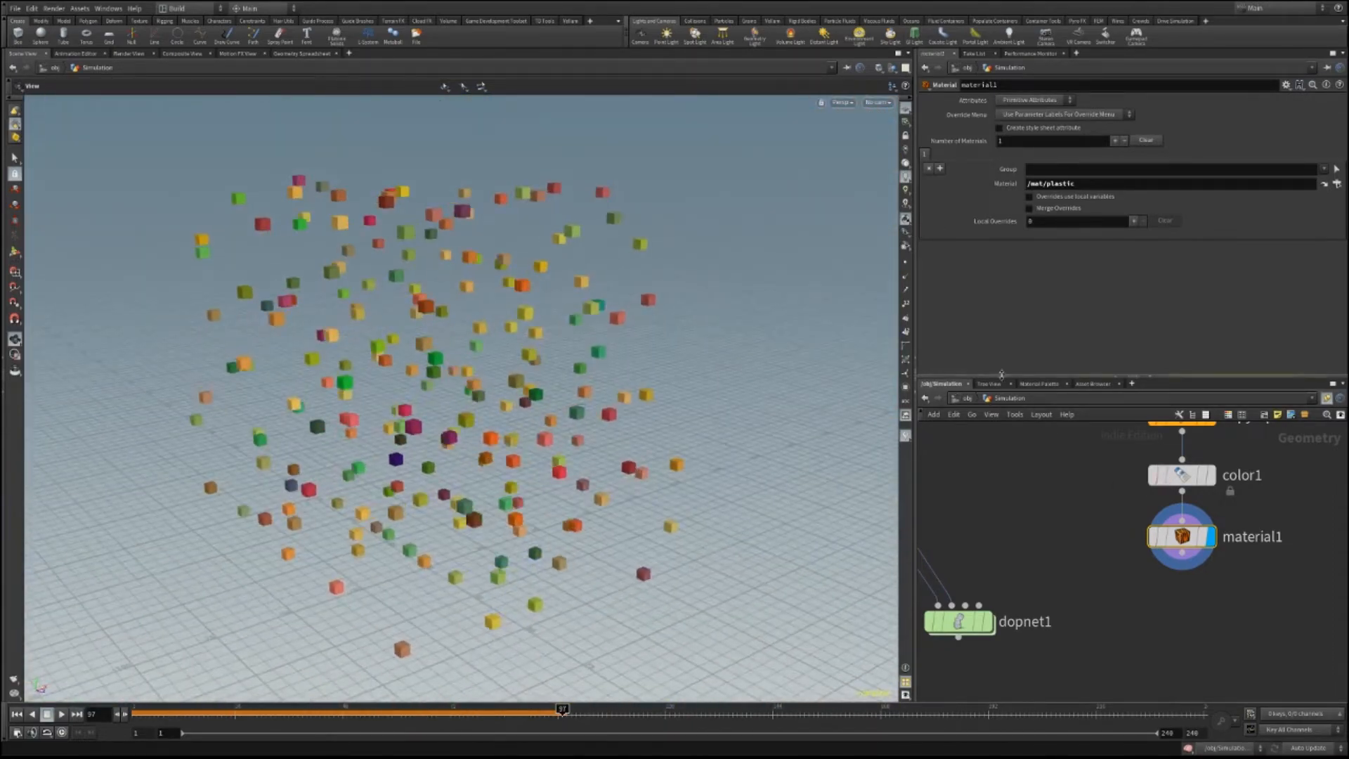
Change the plastic material's Base Color to a pale off-white and return to the Simulation network.
click(1039, 383)
click(1073, 443)
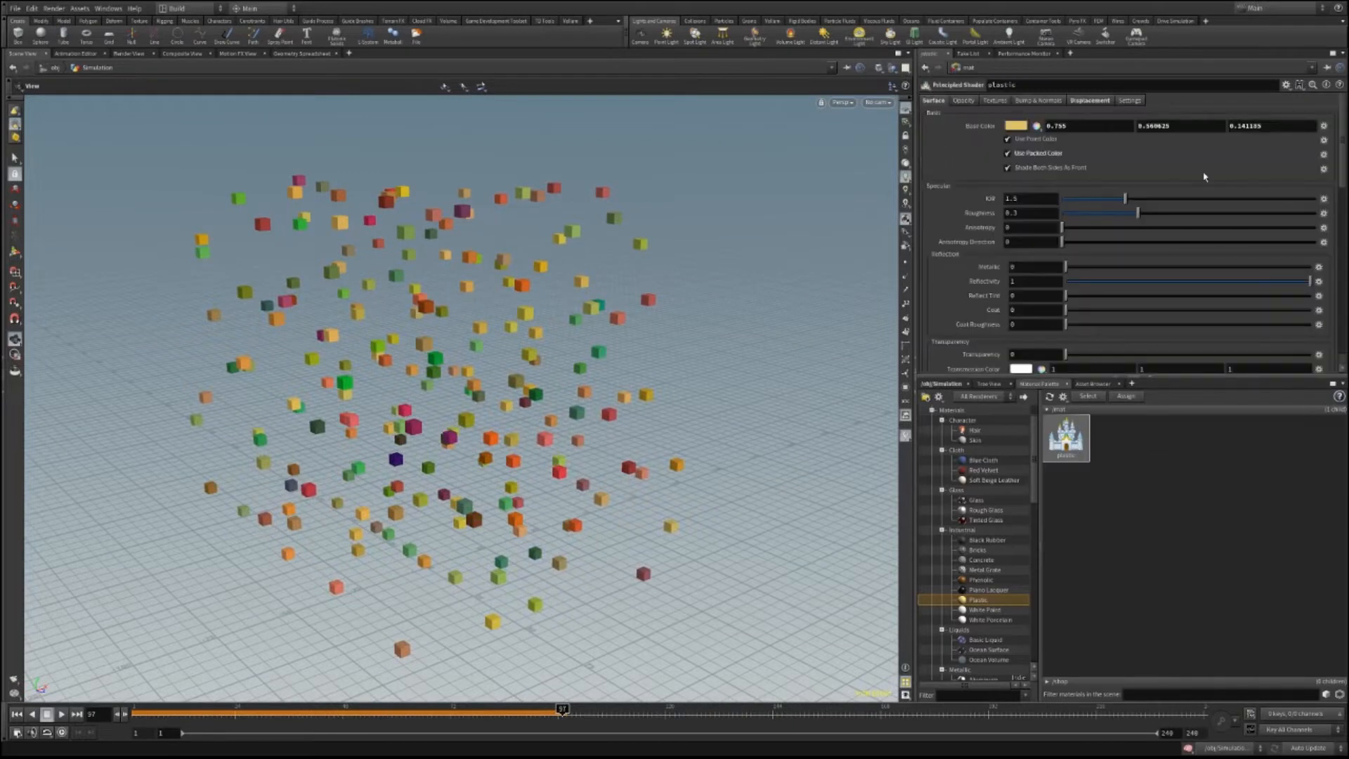
mouse_move(937, 98)
mouse_down()
mouse_move(889, 93)
mouse_move(916, 85)
mouse_move(927, 103)
mouse_move(906, 132)
mouse_move(899, 119)
mouse_move(927, 90)
mouse_move(927, 111)
mouse_move(918, 105)
mouse_up()
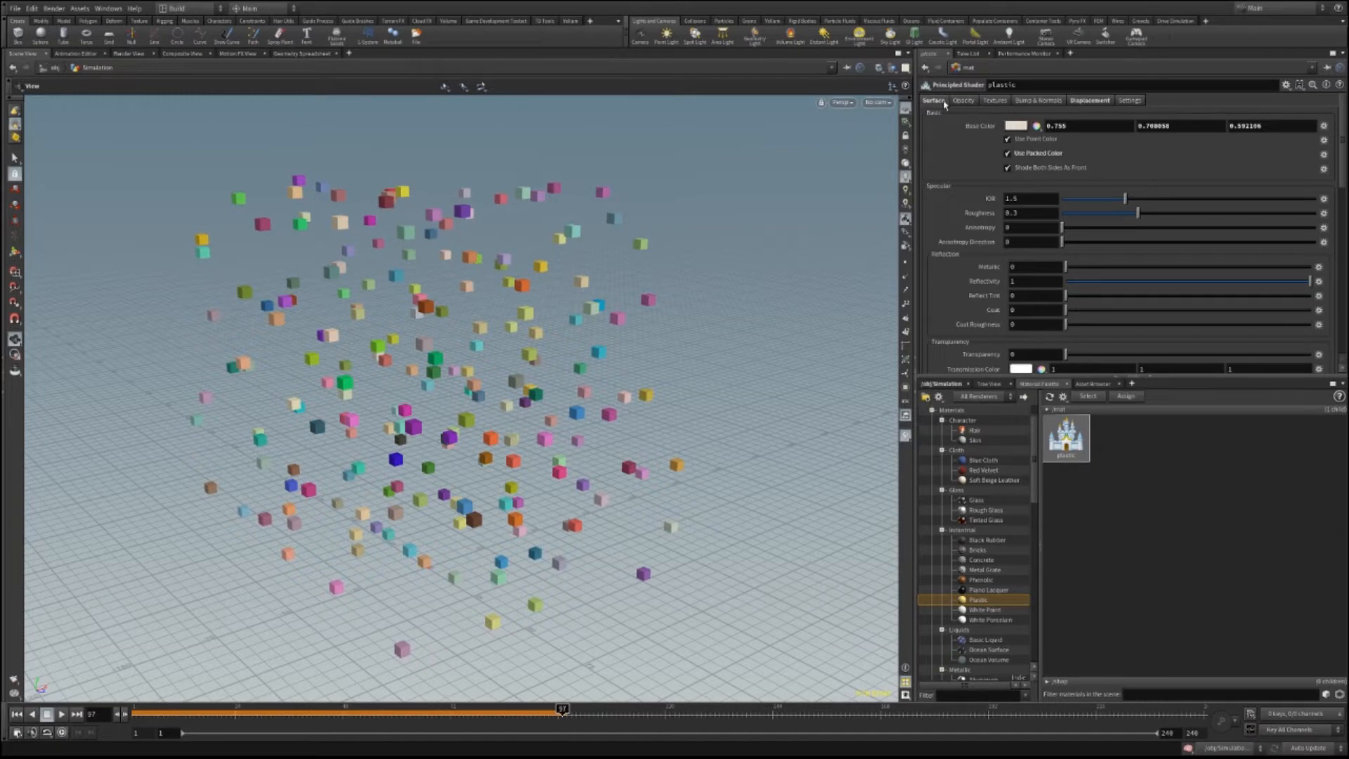
click(942, 386)
drag(484, 386, 602, 351)
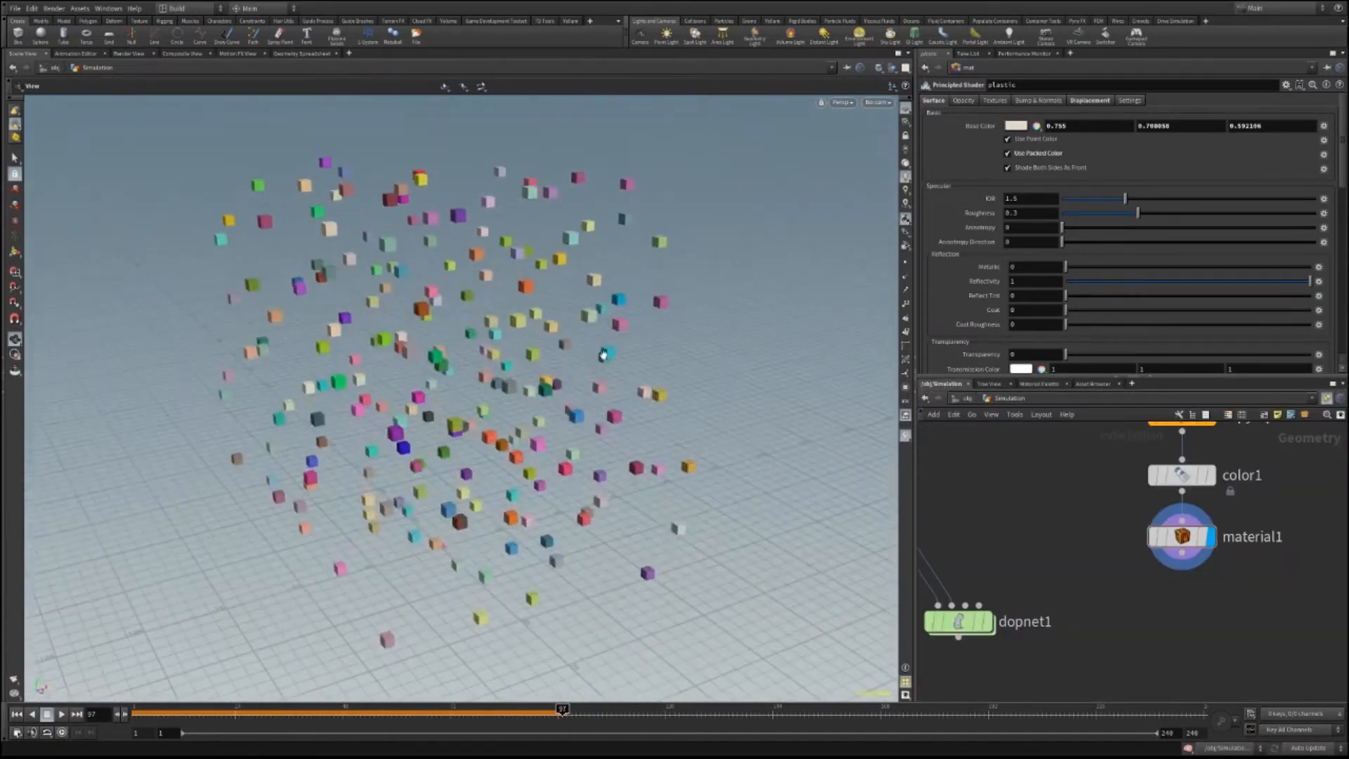
Render a Mantra preview of the coloured boxes and return to the scene view.
click(129, 53)
click(50, 69)
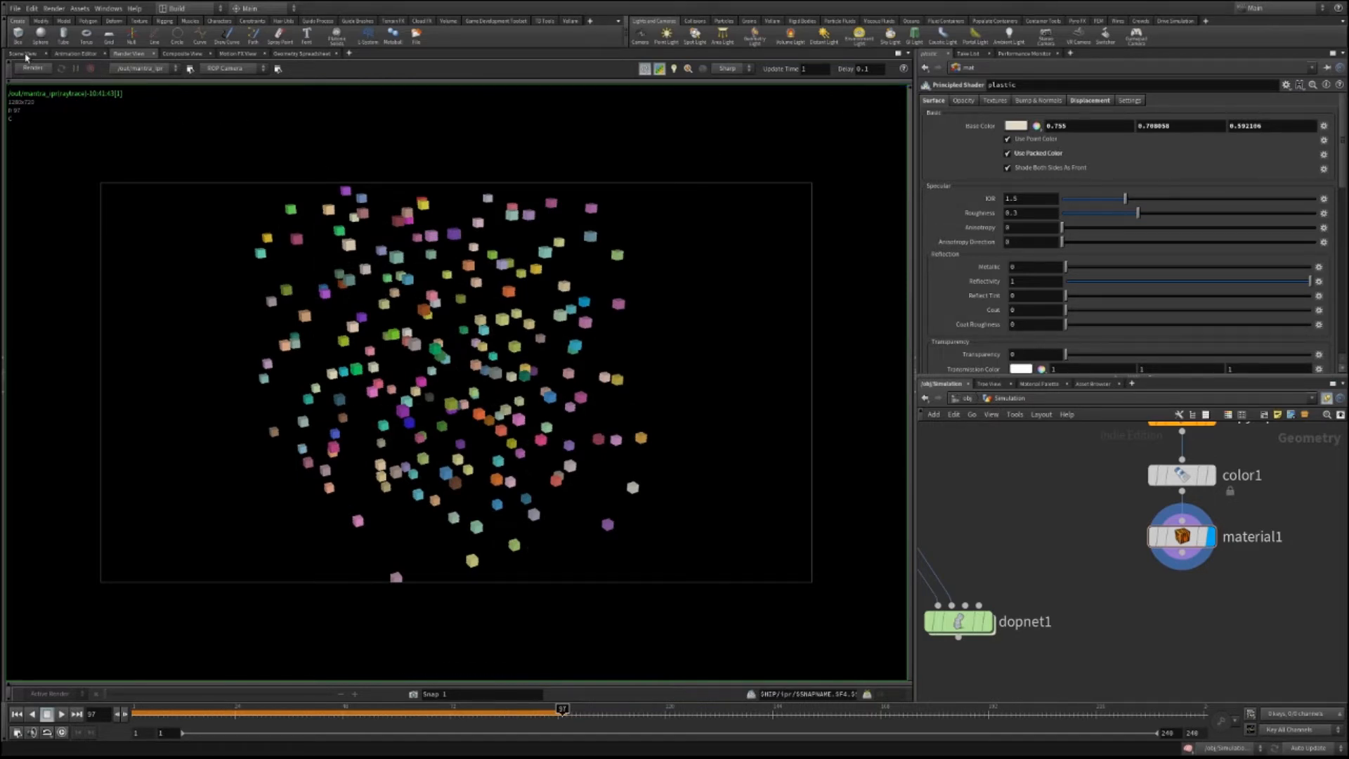
click(23, 53)
Move the DOP network node lower, wire the Material node into its fourth input and display the DOP network.
middle_drag(1144, 678, 1192, 658)
drag(1017, 610, 1016, 679)
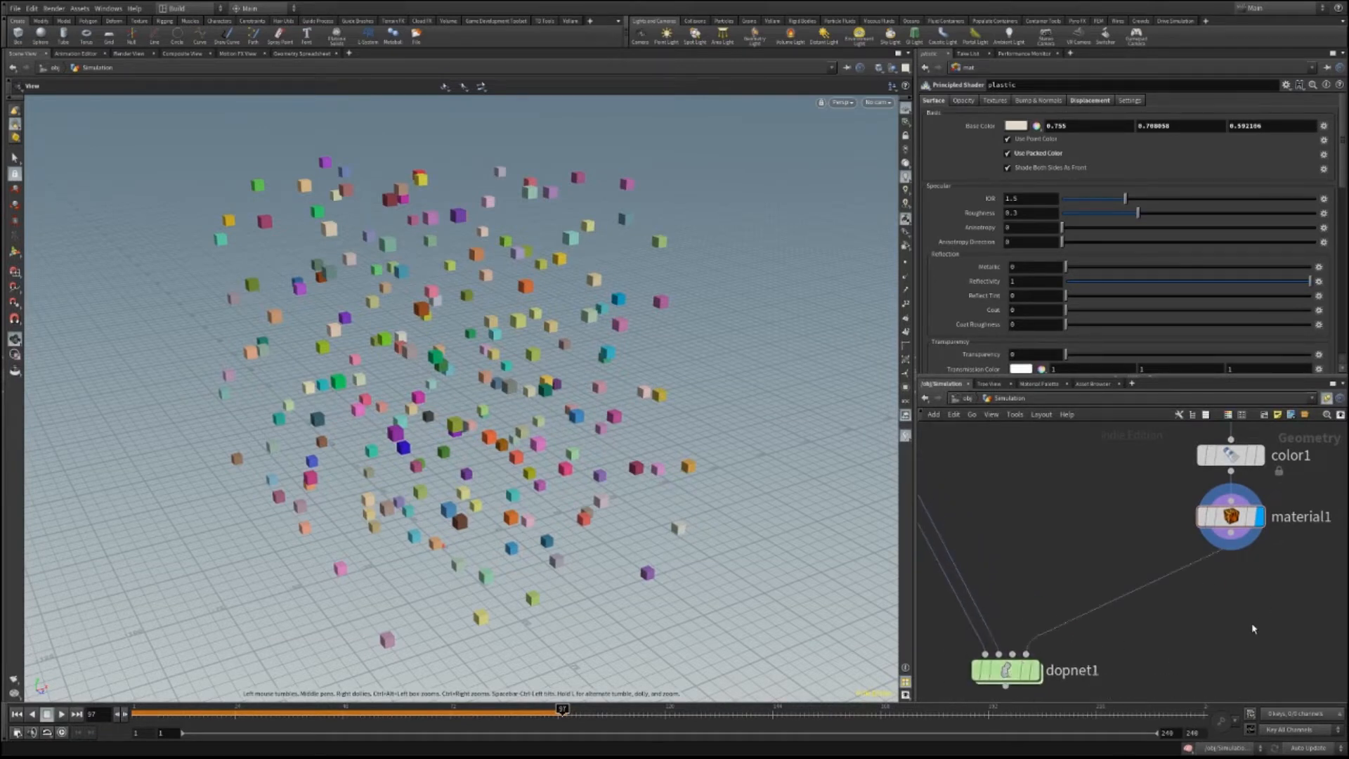
middle_drag(1024, 654, 1161, 574)
click(1174, 592)
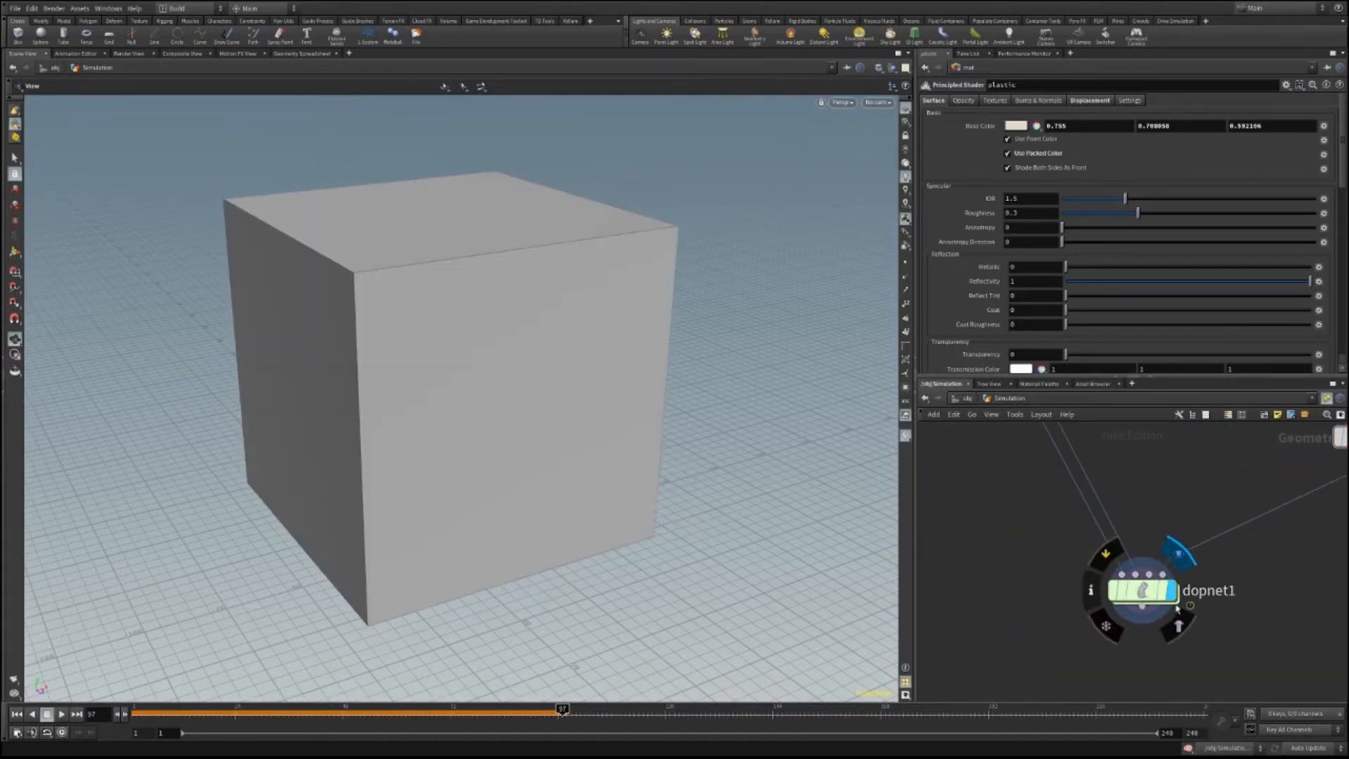
middle_drag(1257, 596, 1125, 654)
scroll(1124, 653, down, 3)
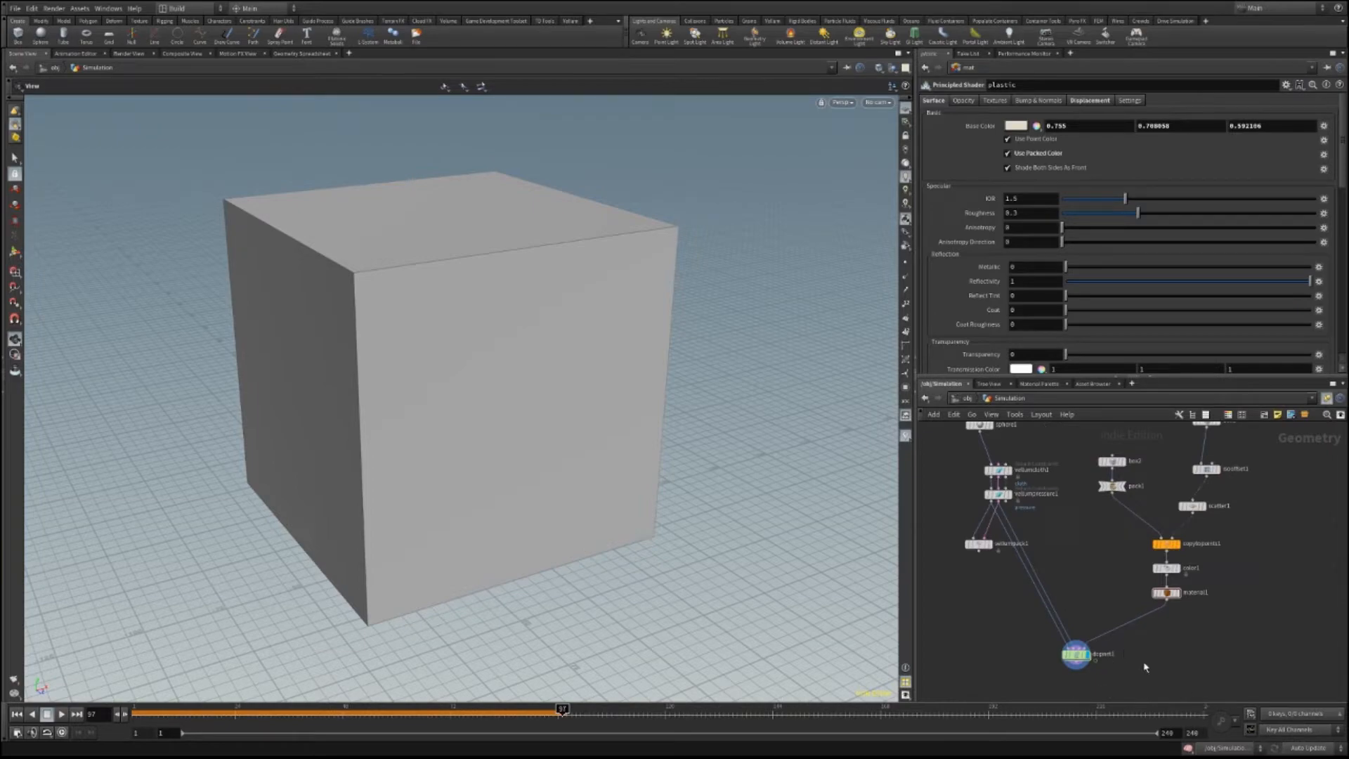
Play the simulation from the first frame, examine how the balloon moves through the boxes, then stop and rewind it.
key(ctrl+Up)
alt+drag(435, 448, 635, 363)
click(62, 714)
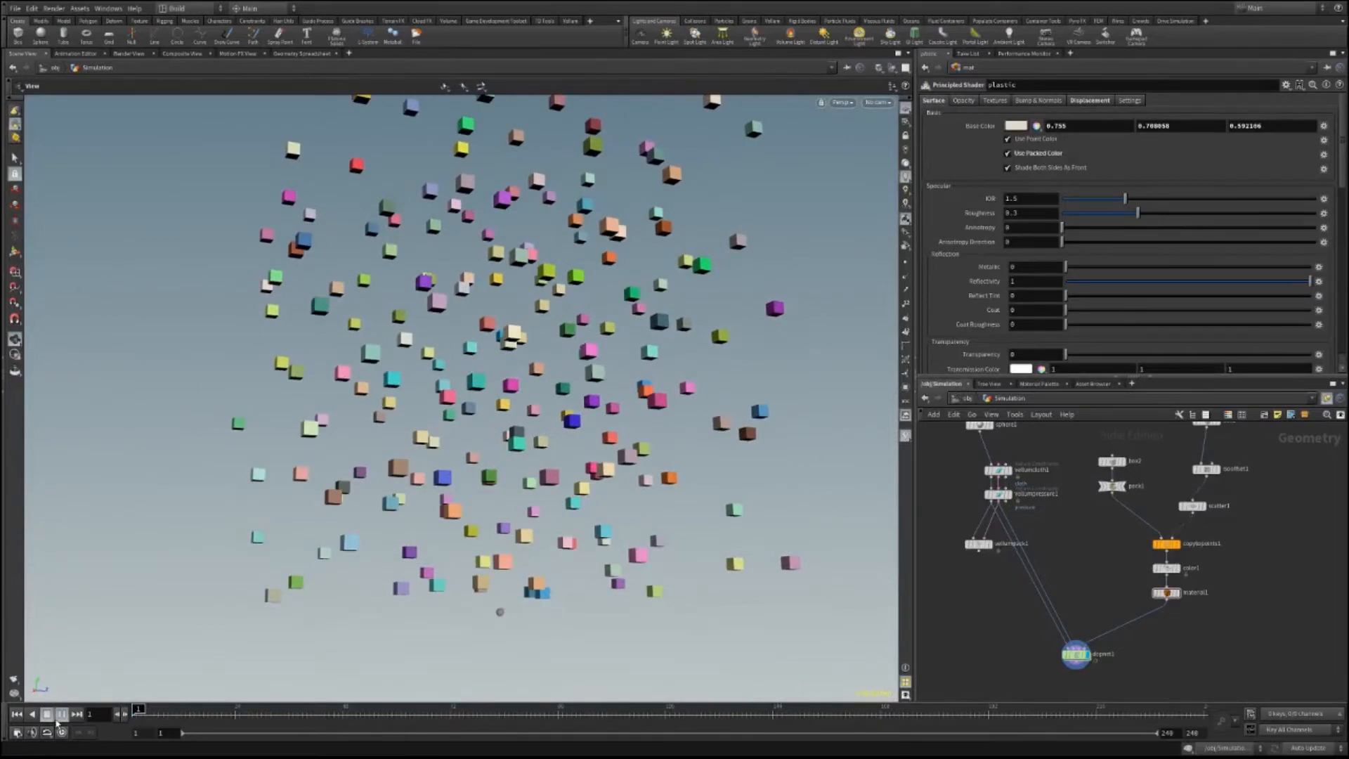
right_drag(531, 579, 759, 464)
drag(383, 524, 336, 562)
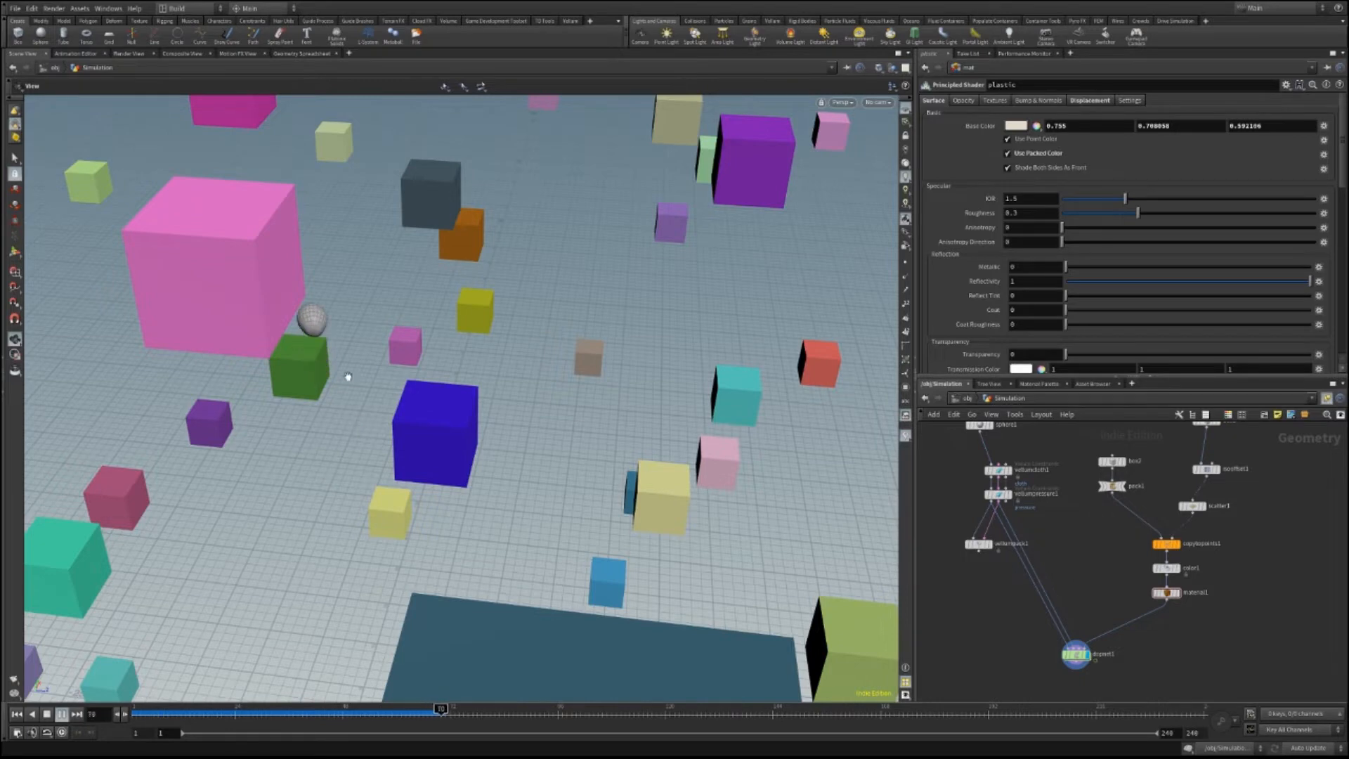
drag(380, 313, 356, 348)
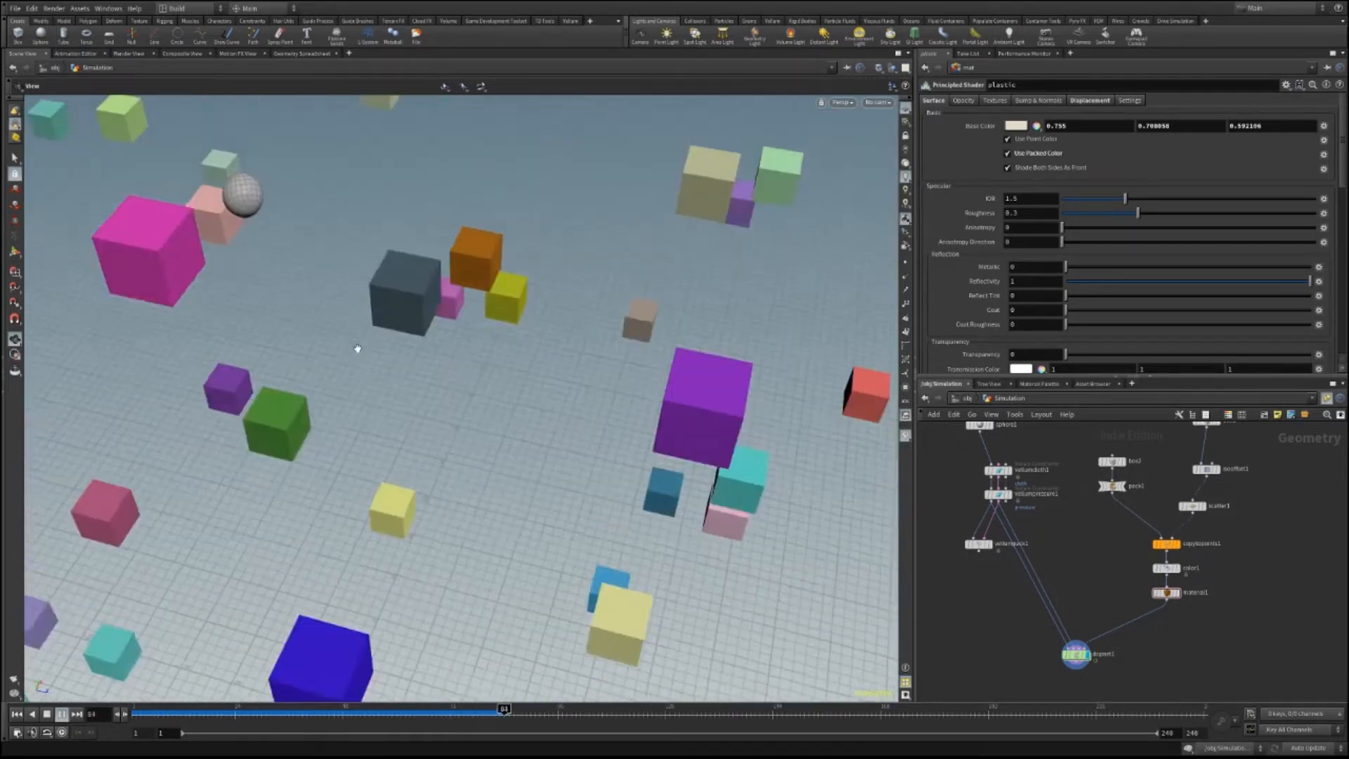
scroll(357, 348, down, 8)
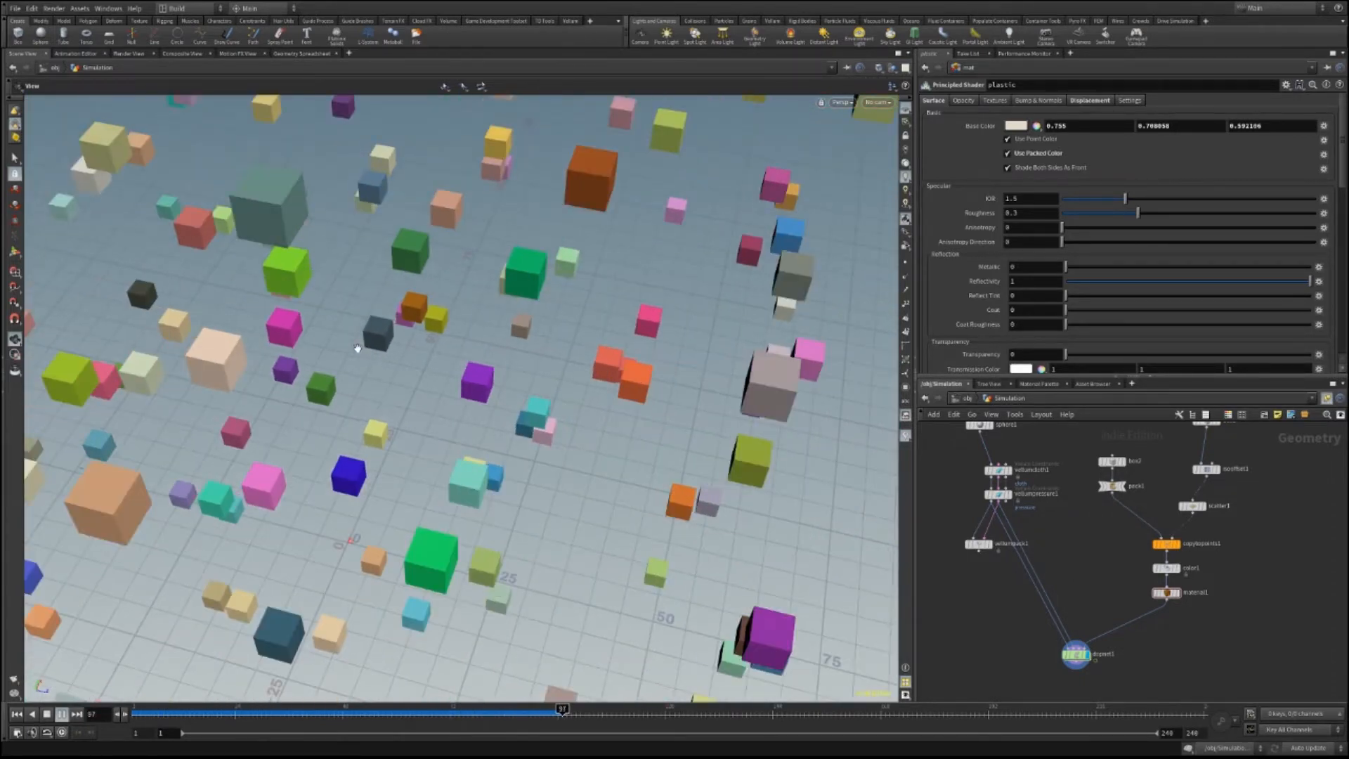
scroll(357, 348, down, 6)
scroll(357, 347, down, 5)
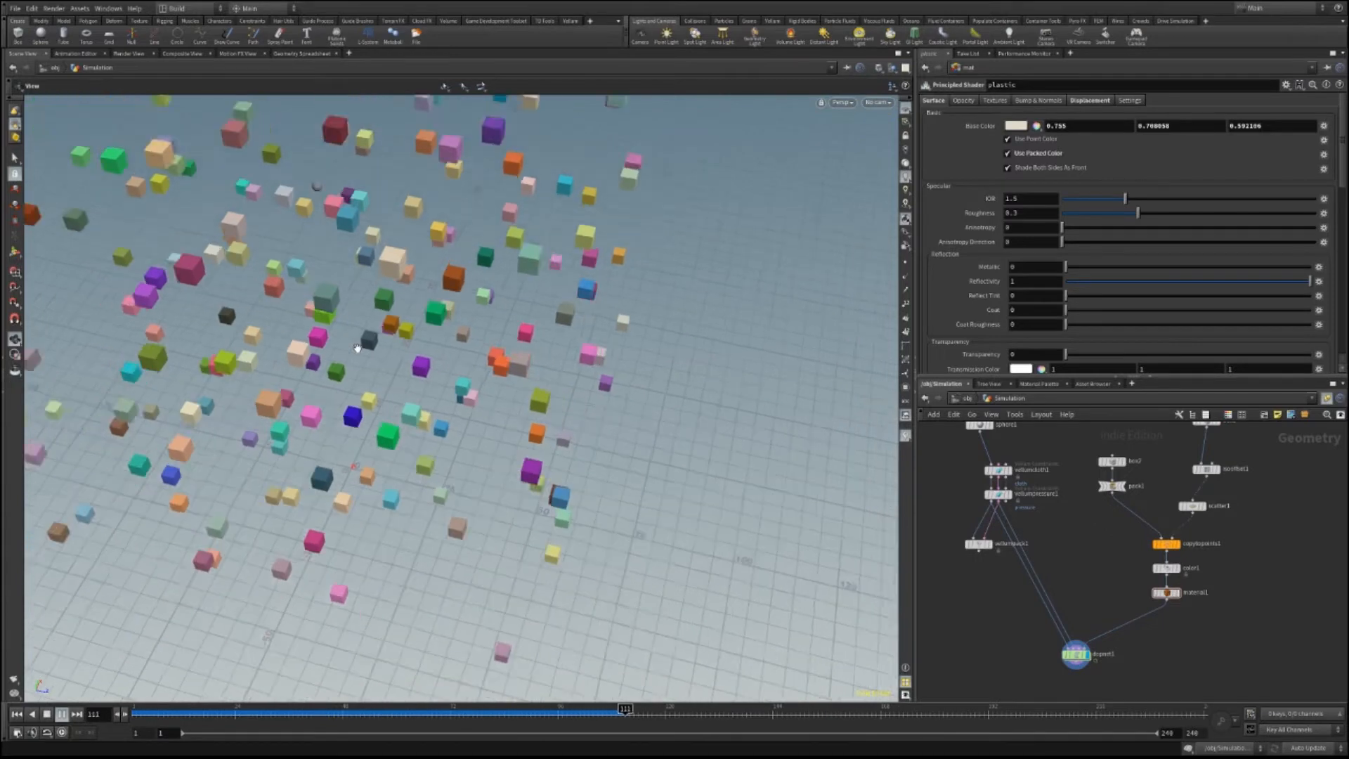
middle_drag(492, 464, 560, 494)
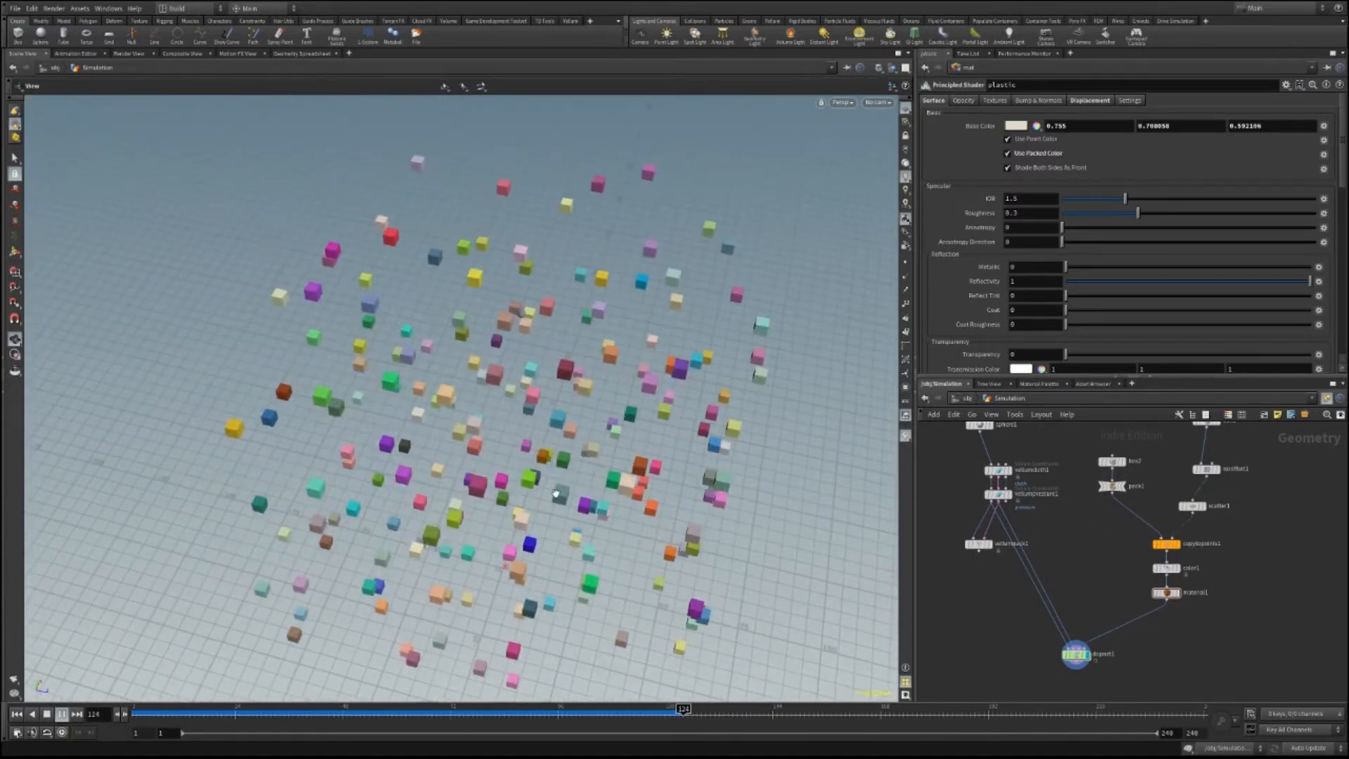
drag(560, 494, 629, 329)
click(47, 713)
drag(666, 558, 507, 522)
drag(660, 452, 687, 480)
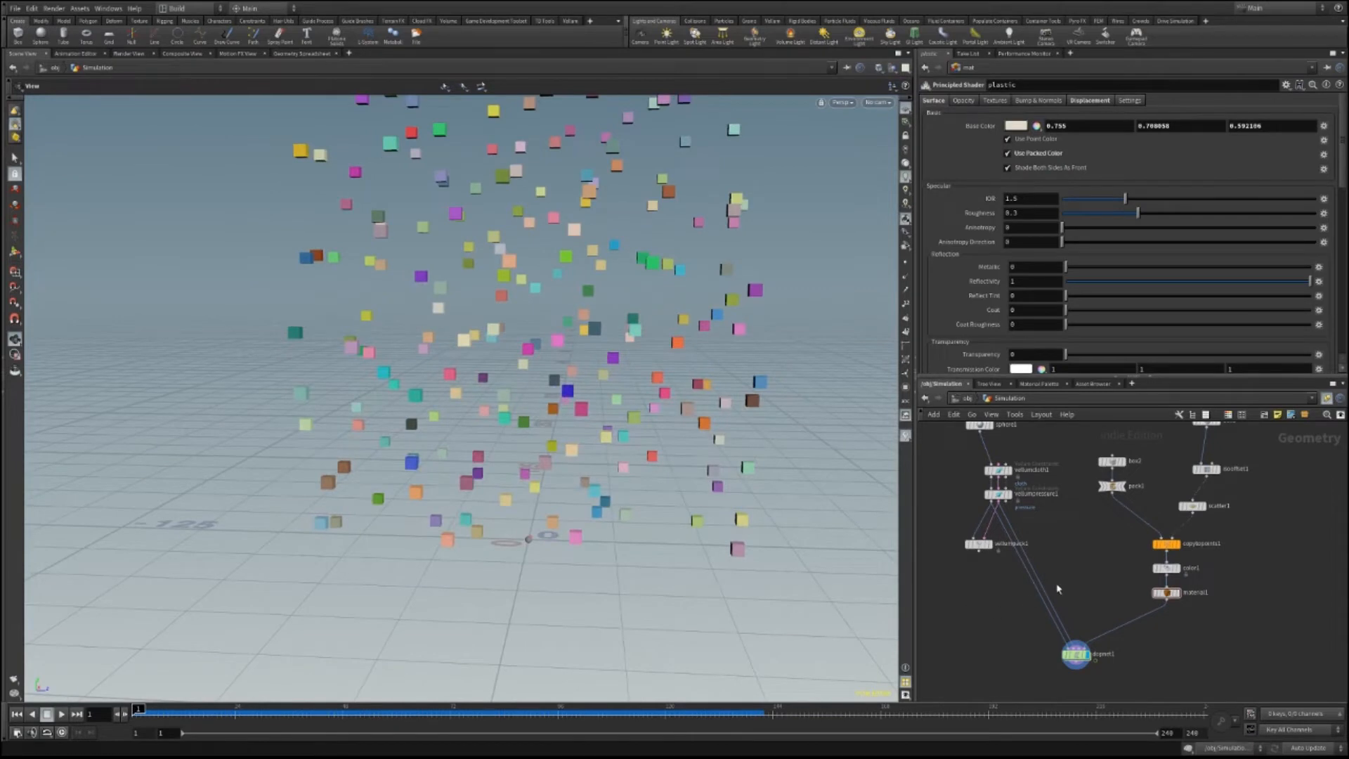
Place a Pack node below the Vellum pressure node and wire it between that node and the DOP network.
middle_drag(1061, 588, 1156, 619)
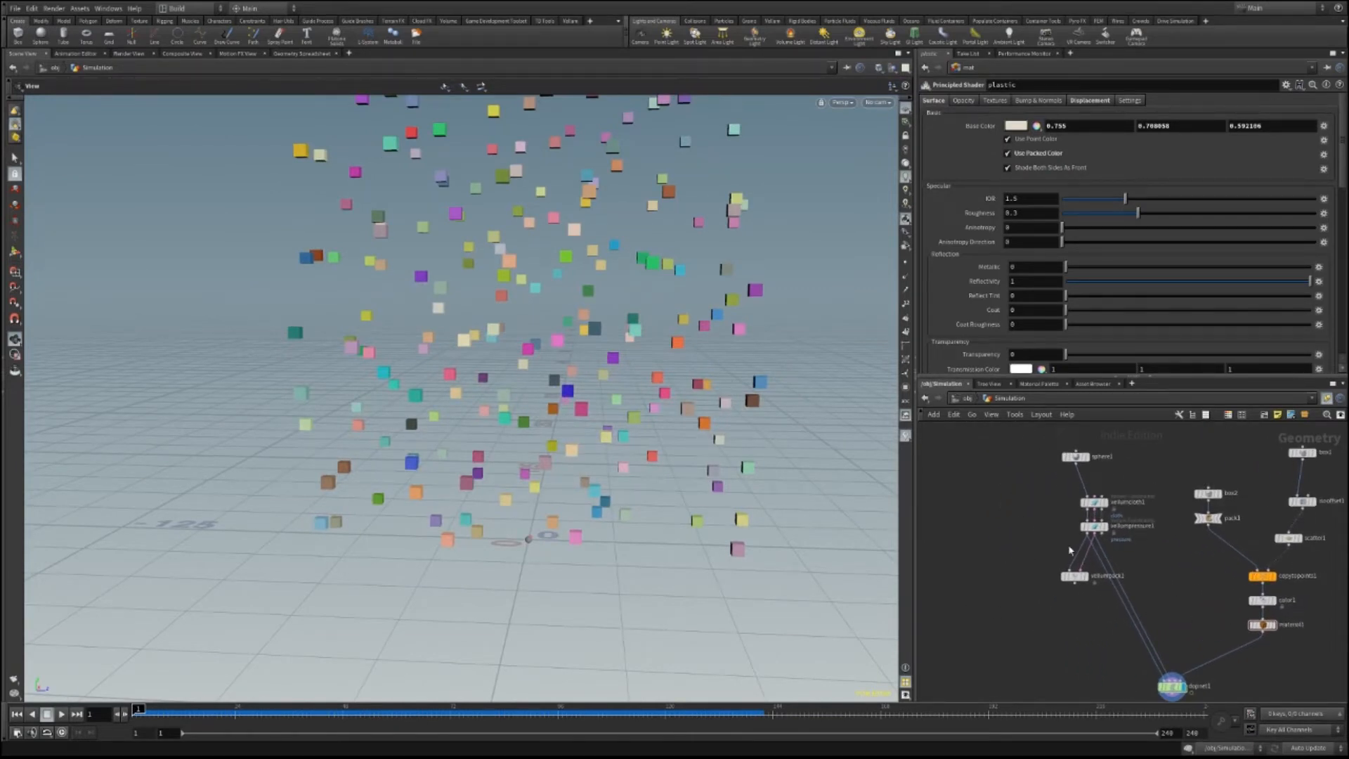
drag(1016, 450, 987, 574)
click(991, 641)
scroll(1054, 626, up, 3)
scroll(1139, 645, up, 2)
middle_drag(1139, 645, 1048, 562)
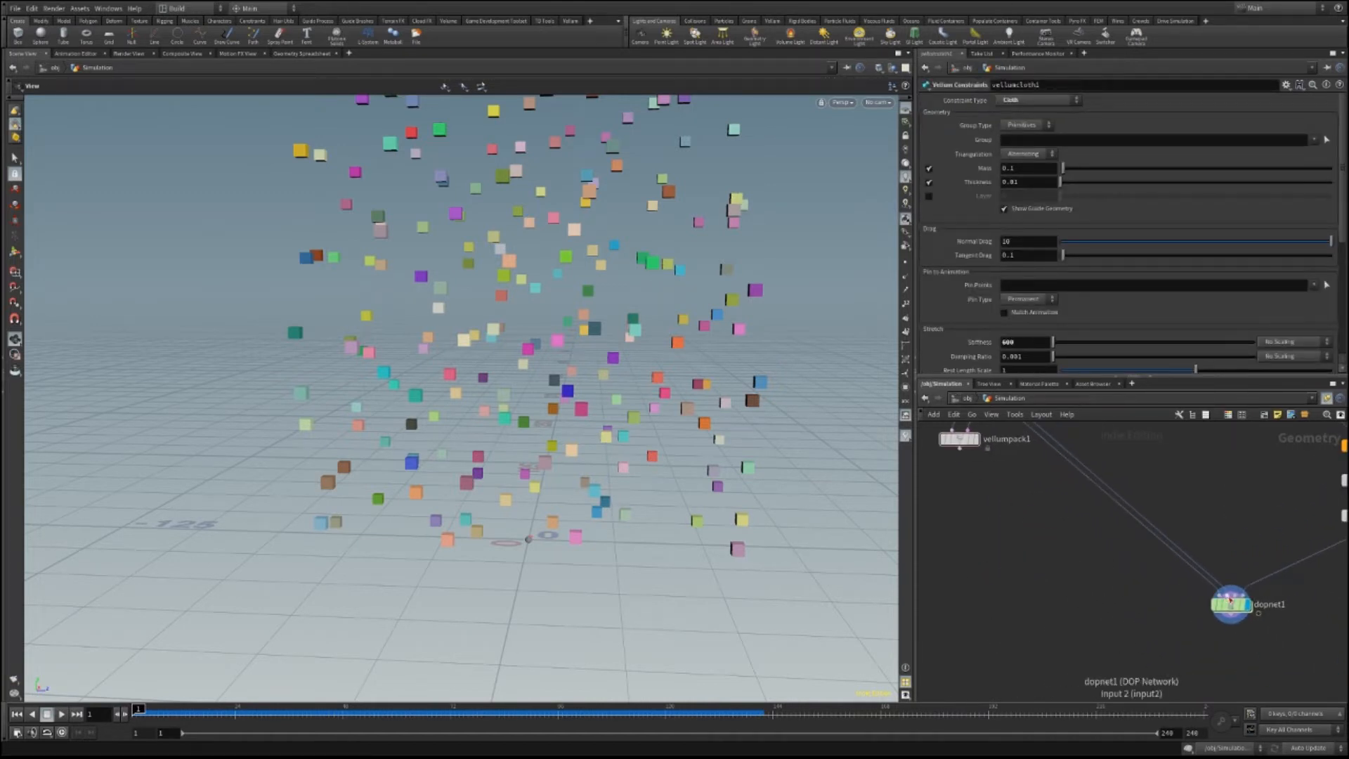
middle_drag(996, 564, 1052, 653)
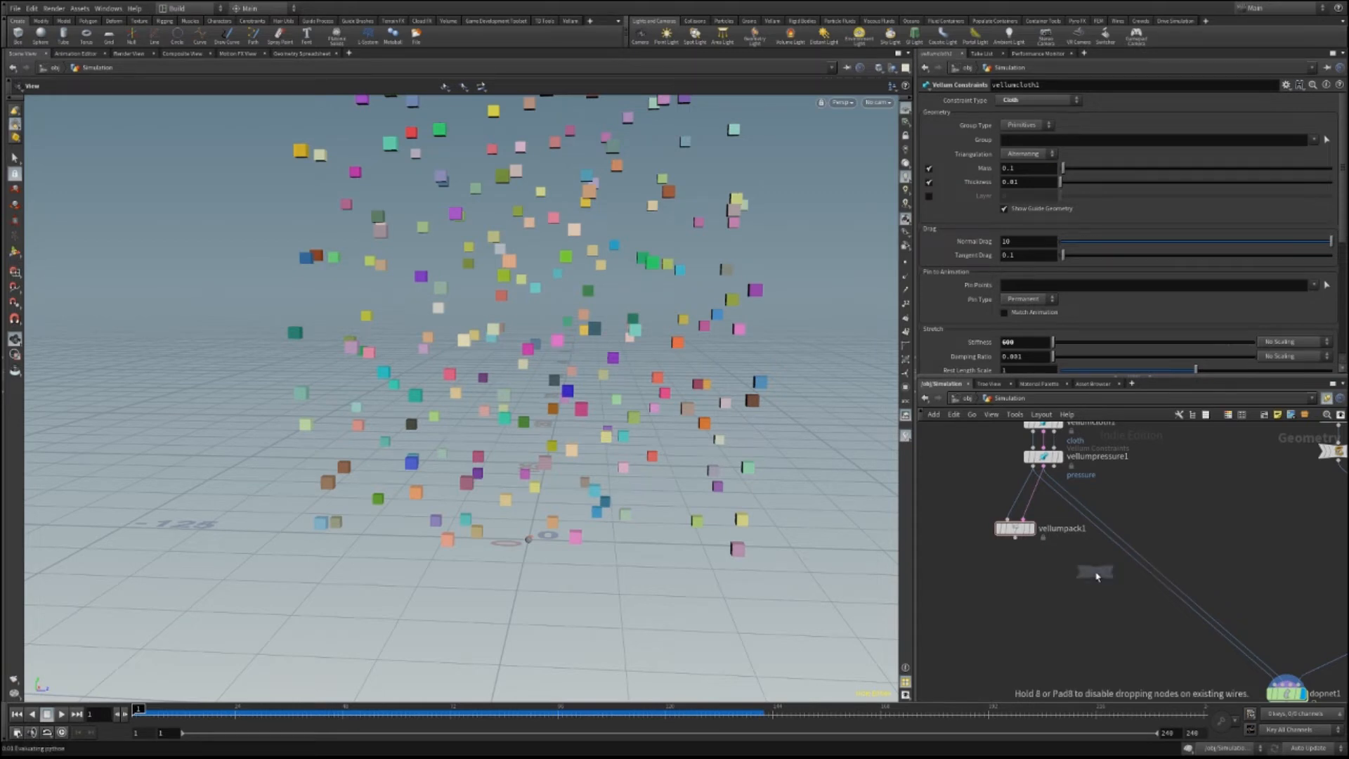
click(1096, 572)
drag(1033, 467, 1094, 561)
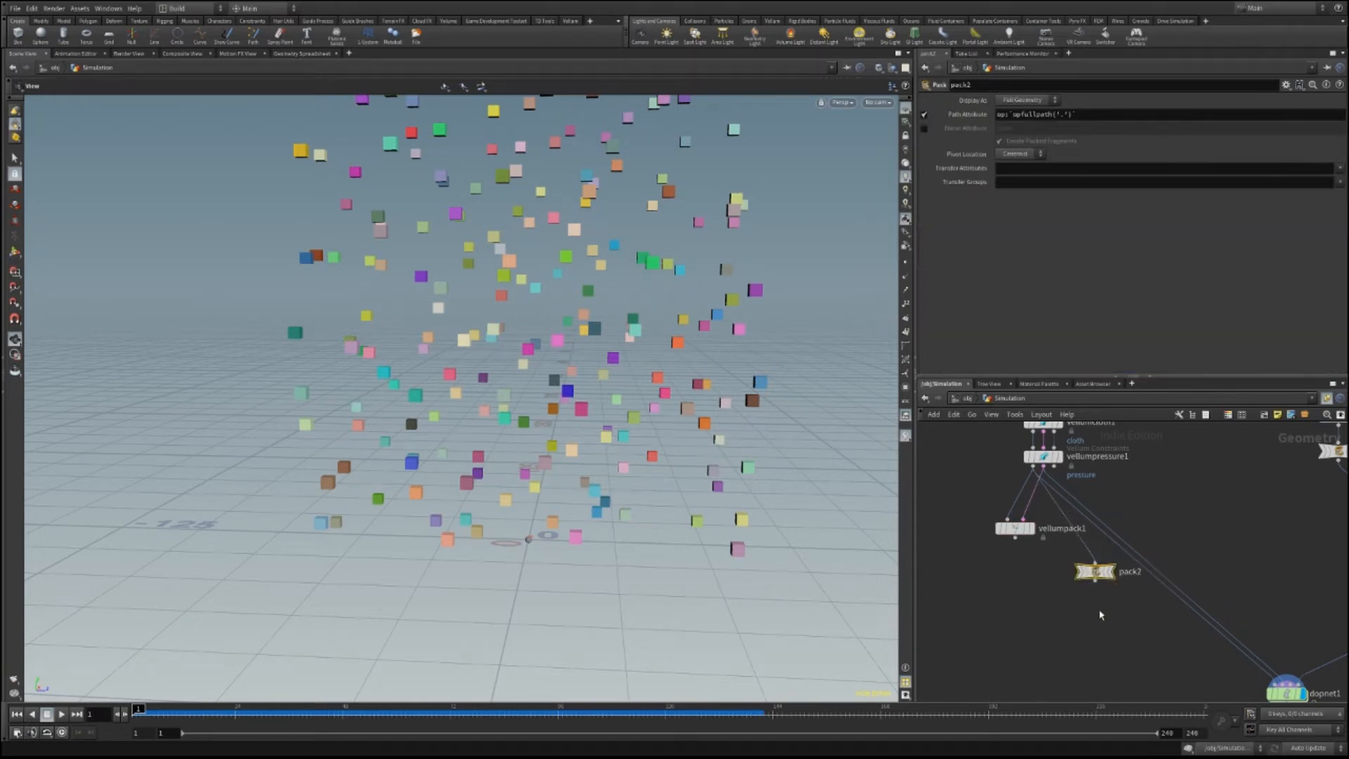
middle_drag(1121, 653, 1053, 571)
drag(1029, 501, 1198, 604)
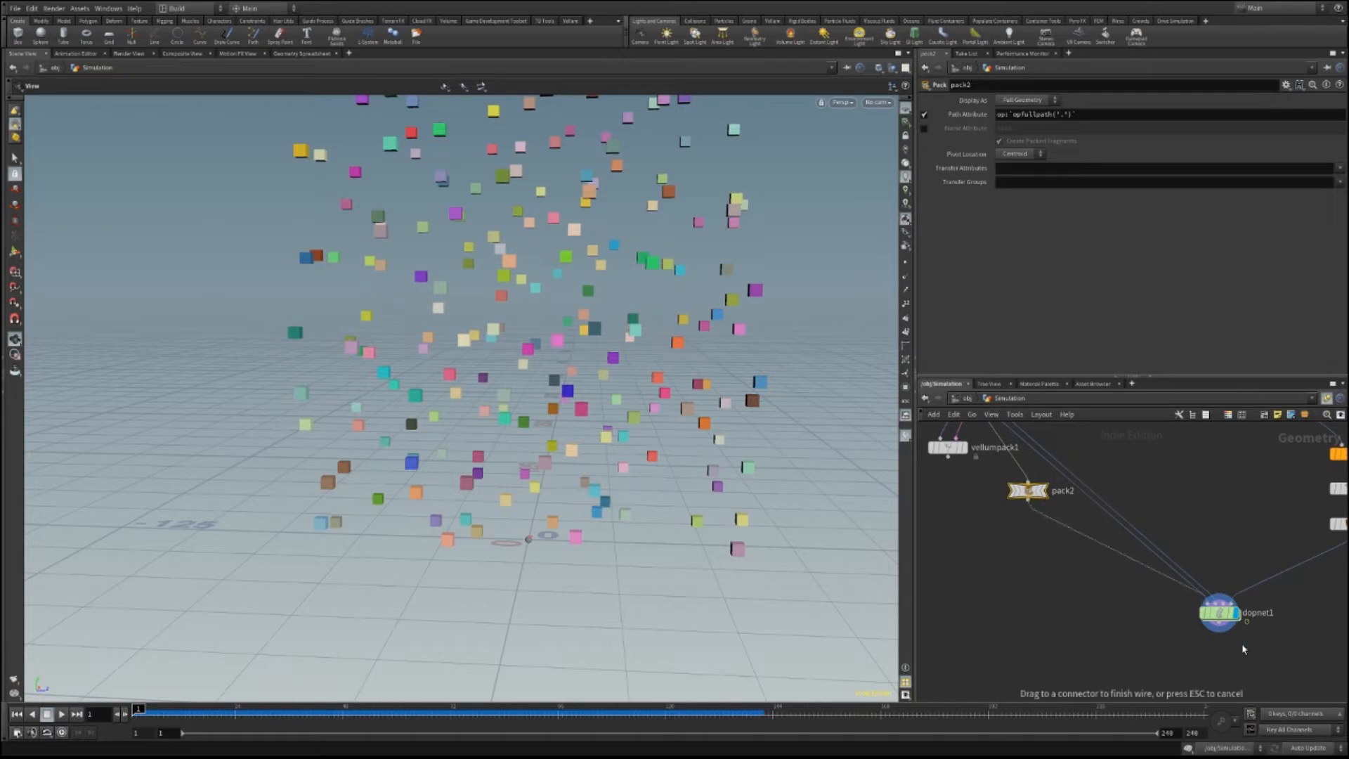
click(1238, 624)
Test the simulation with the packed input, rewind to the first frame and remove the Pack node.
click(62, 714)
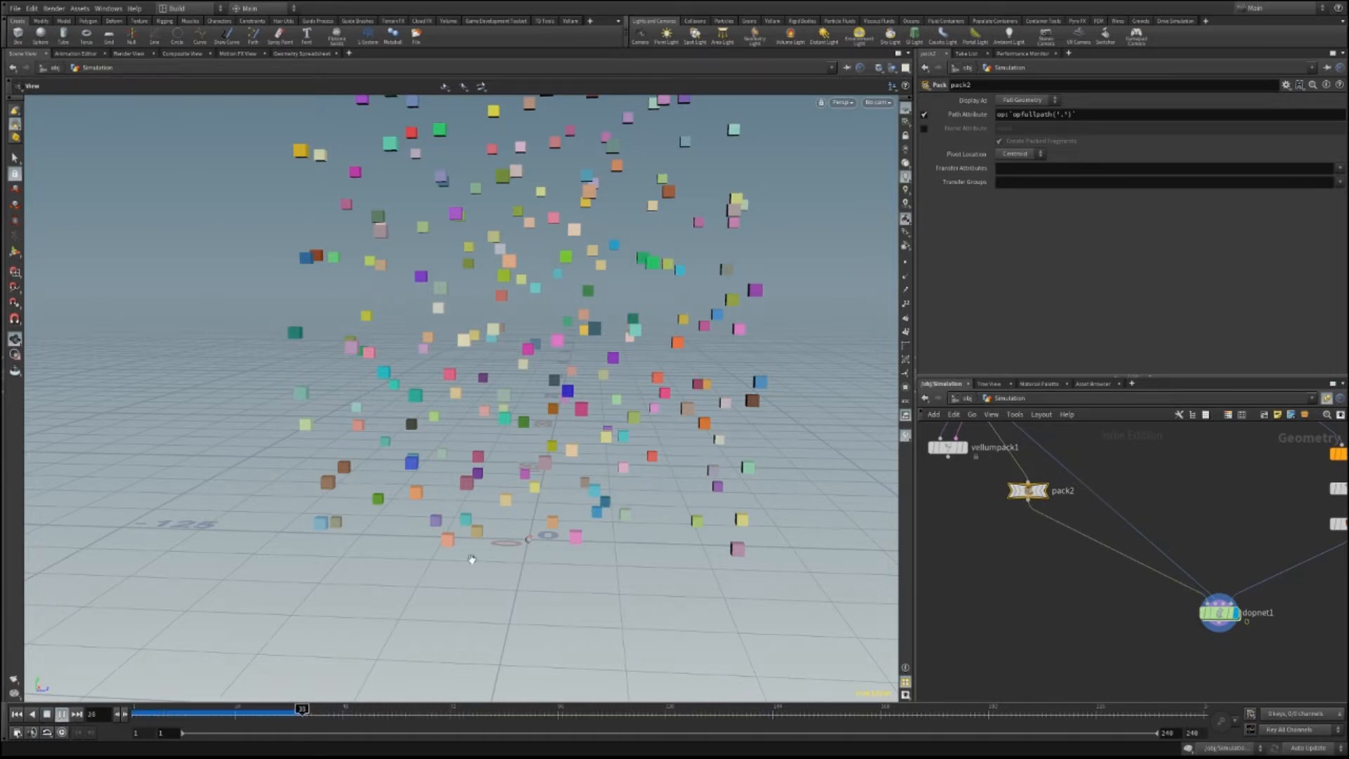
click(139, 714)
drag(139, 713, 80, 721)
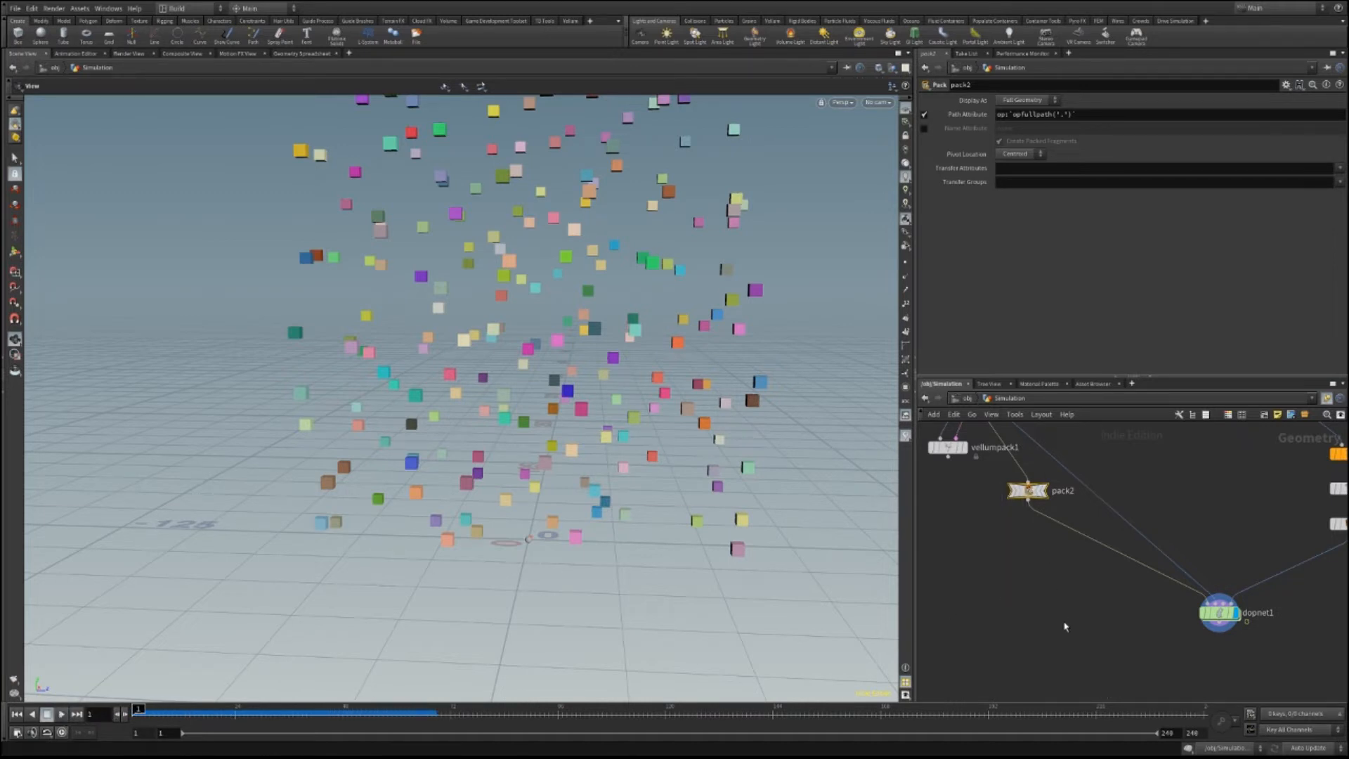
key(Delete)
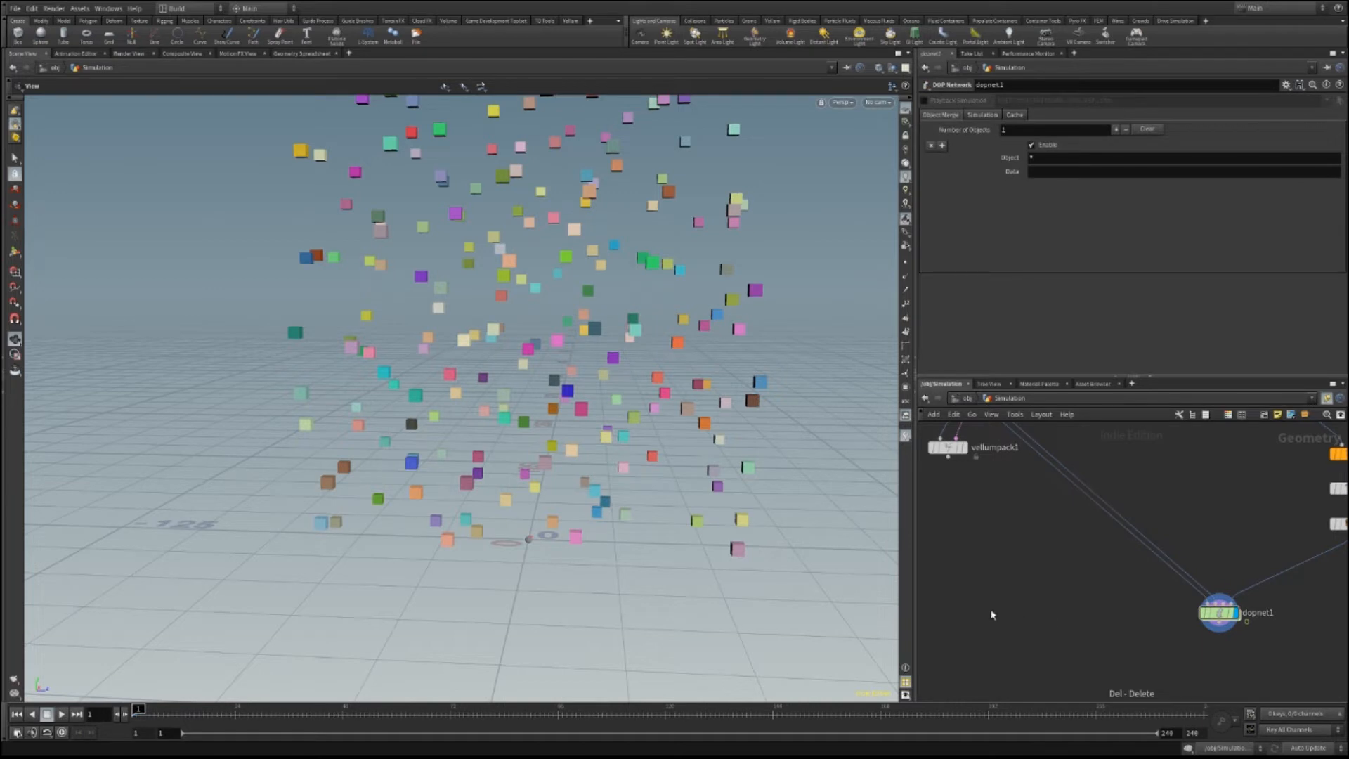
Add a Vellum Unpack node below the Vellum Pack node.
middle_drag(991, 611, 1060, 644)
middle_drag(1035, 536, 1092, 562)
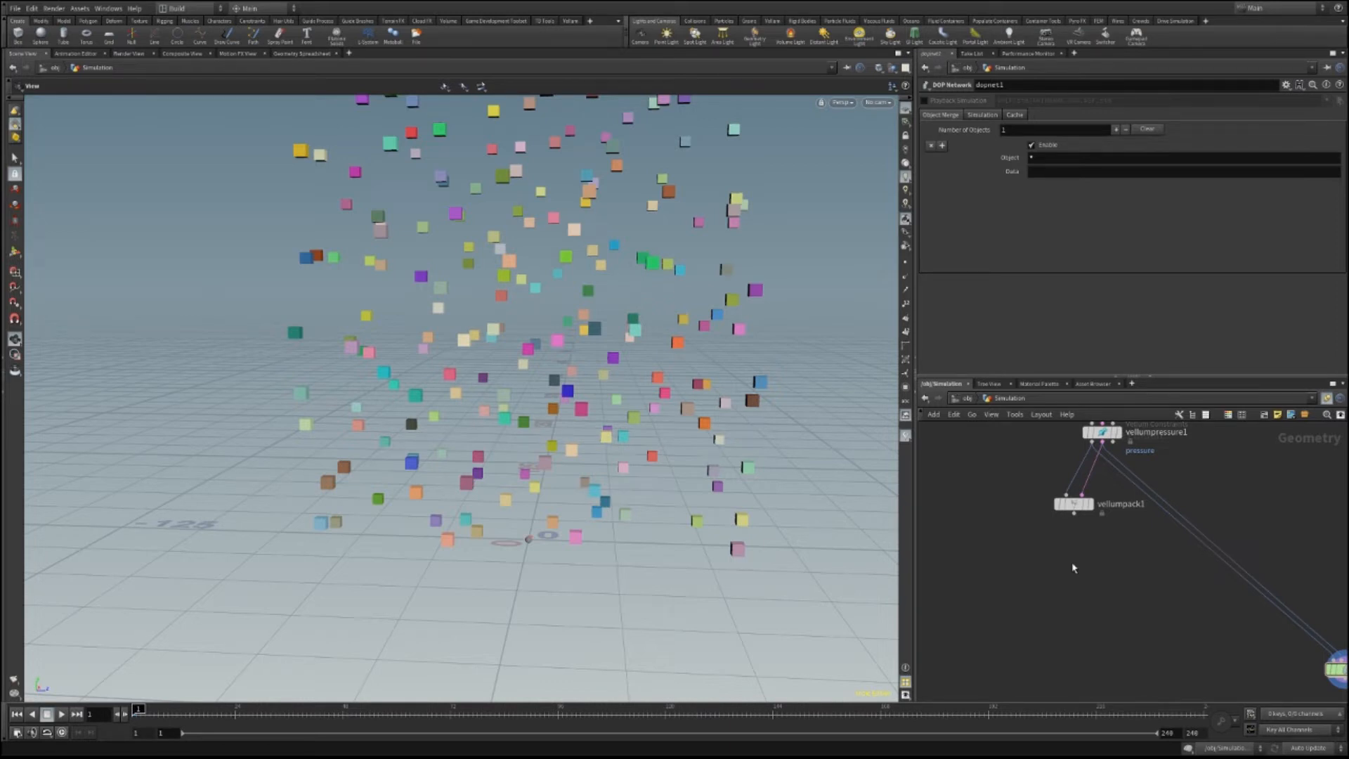
key(Return)
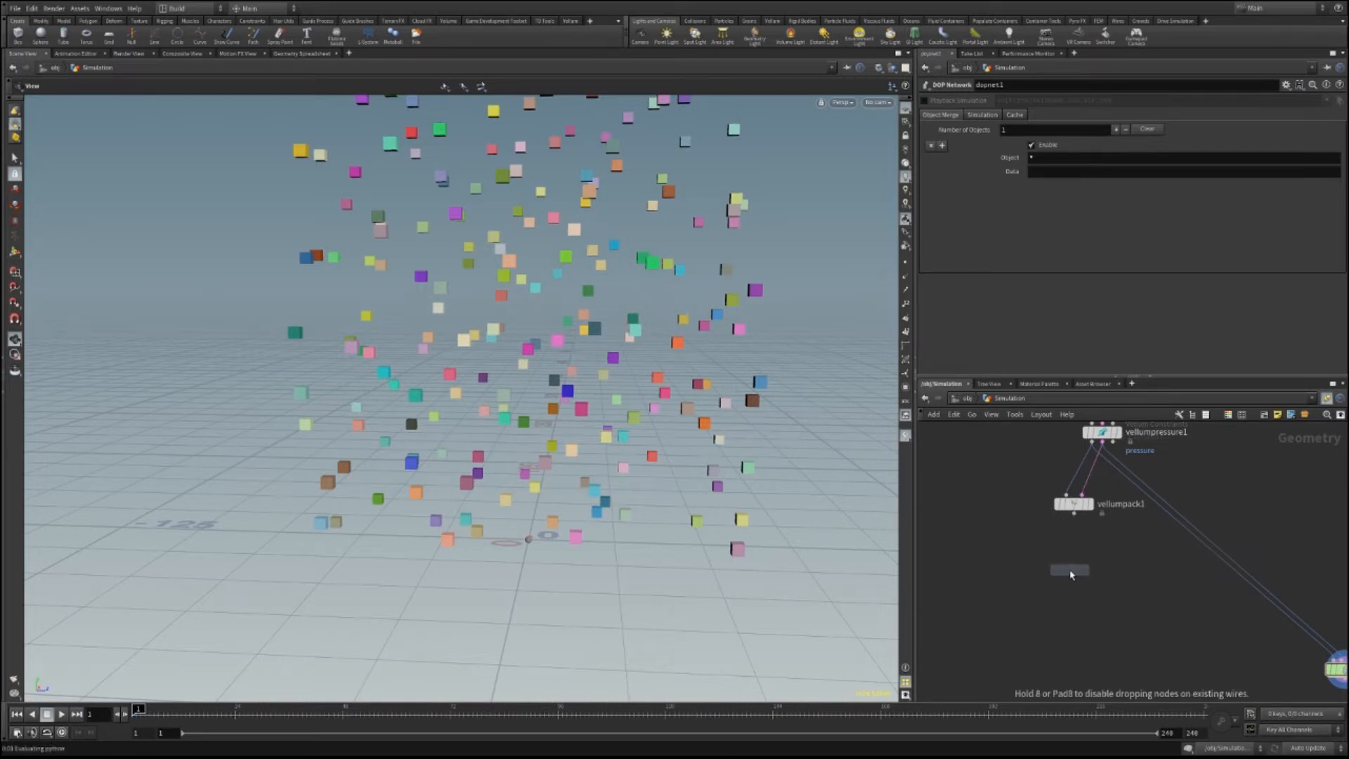
click(1073, 614)
middle_drag(1228, 635, 1095, 579)
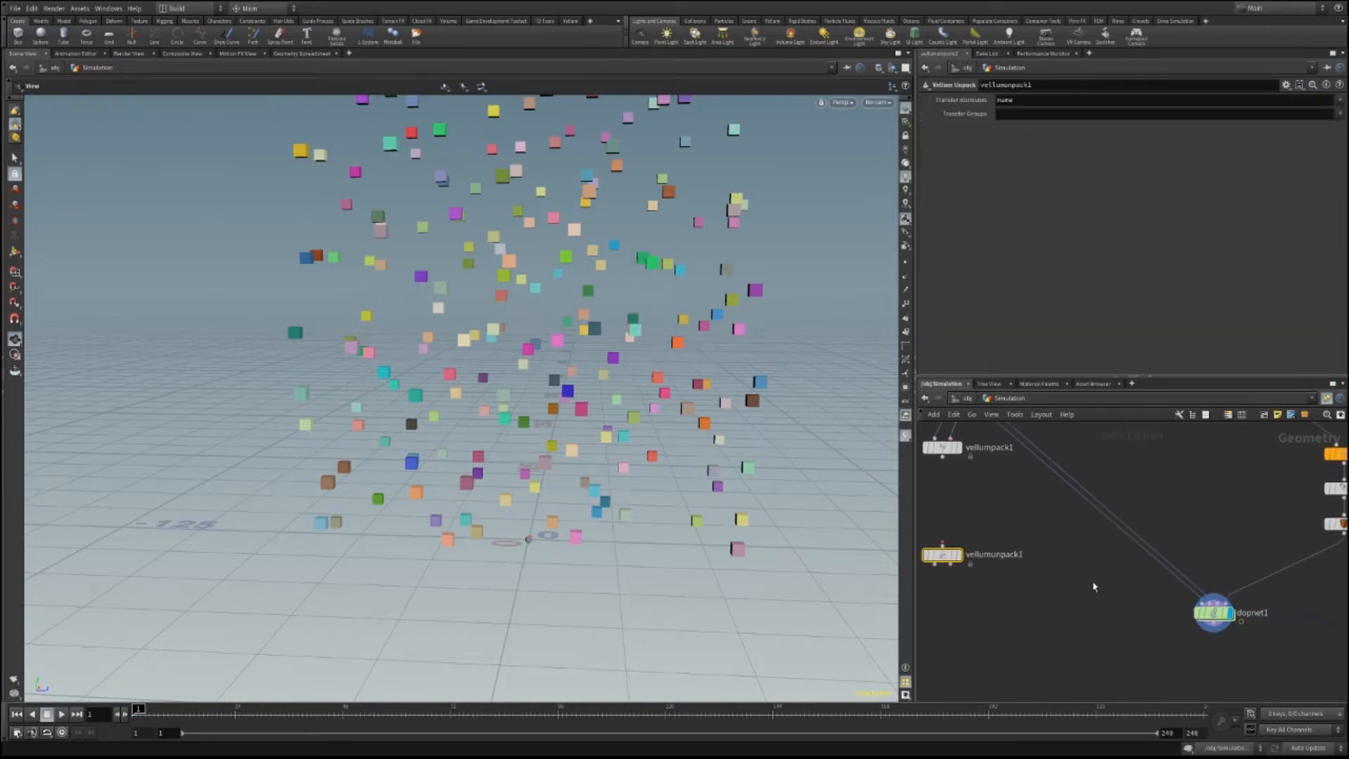
Move the DOP network node and the Vellum Unpack node further down to make room in the network.
drag(1194, 613, 1186, 688)
middle_drag(1127, 668, 1102, 554)
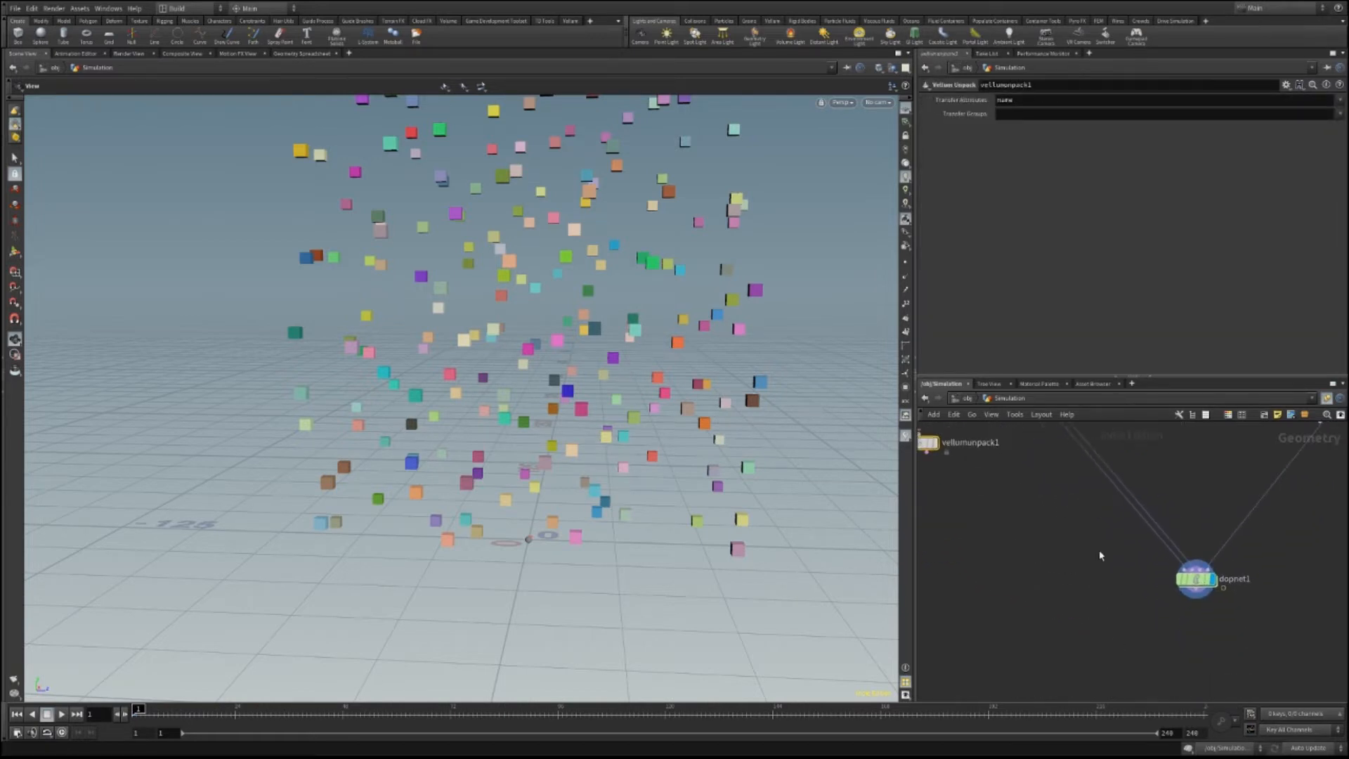
drag(1197, 586, 1197, 628)
middle_drag(1047, 557, 1197, 662)
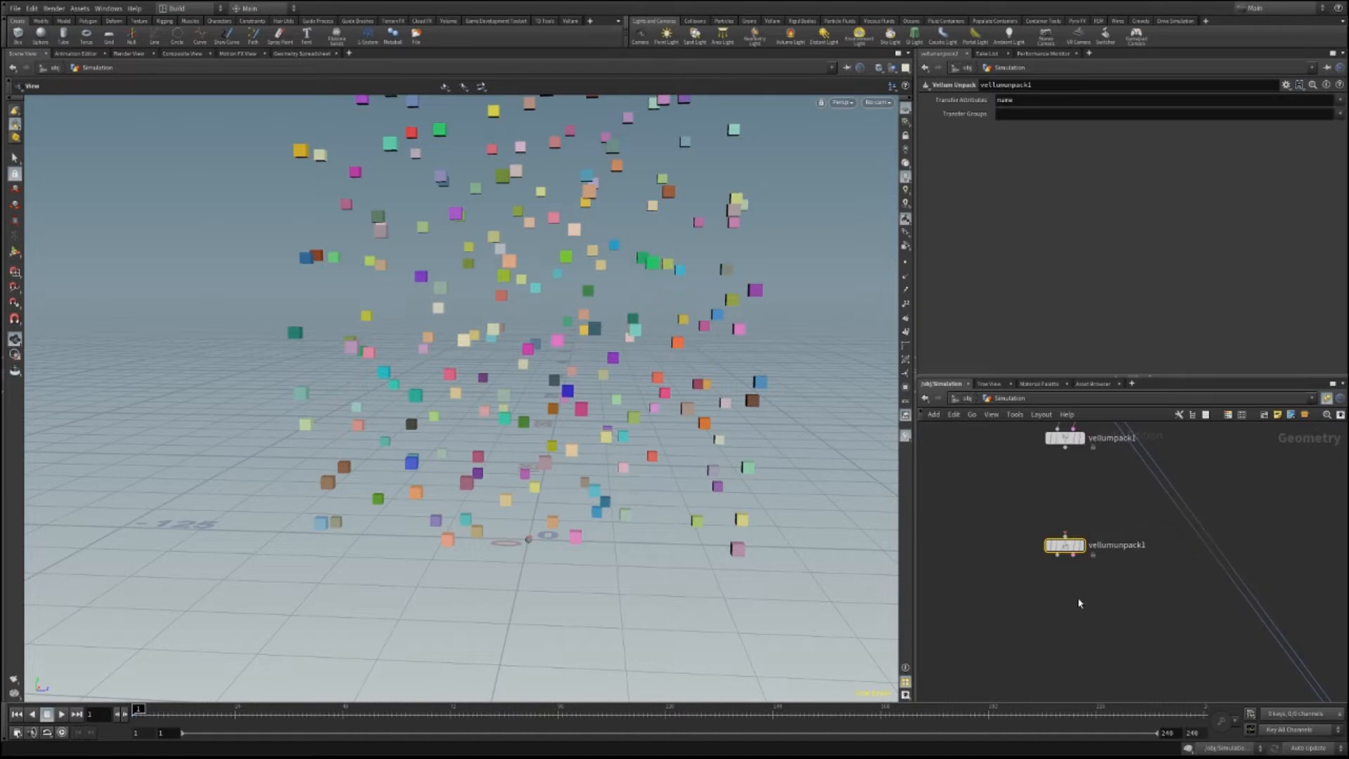
middle_drag(1080, 603, 1109, 635)
drag(1081, 575, 1082, 621)
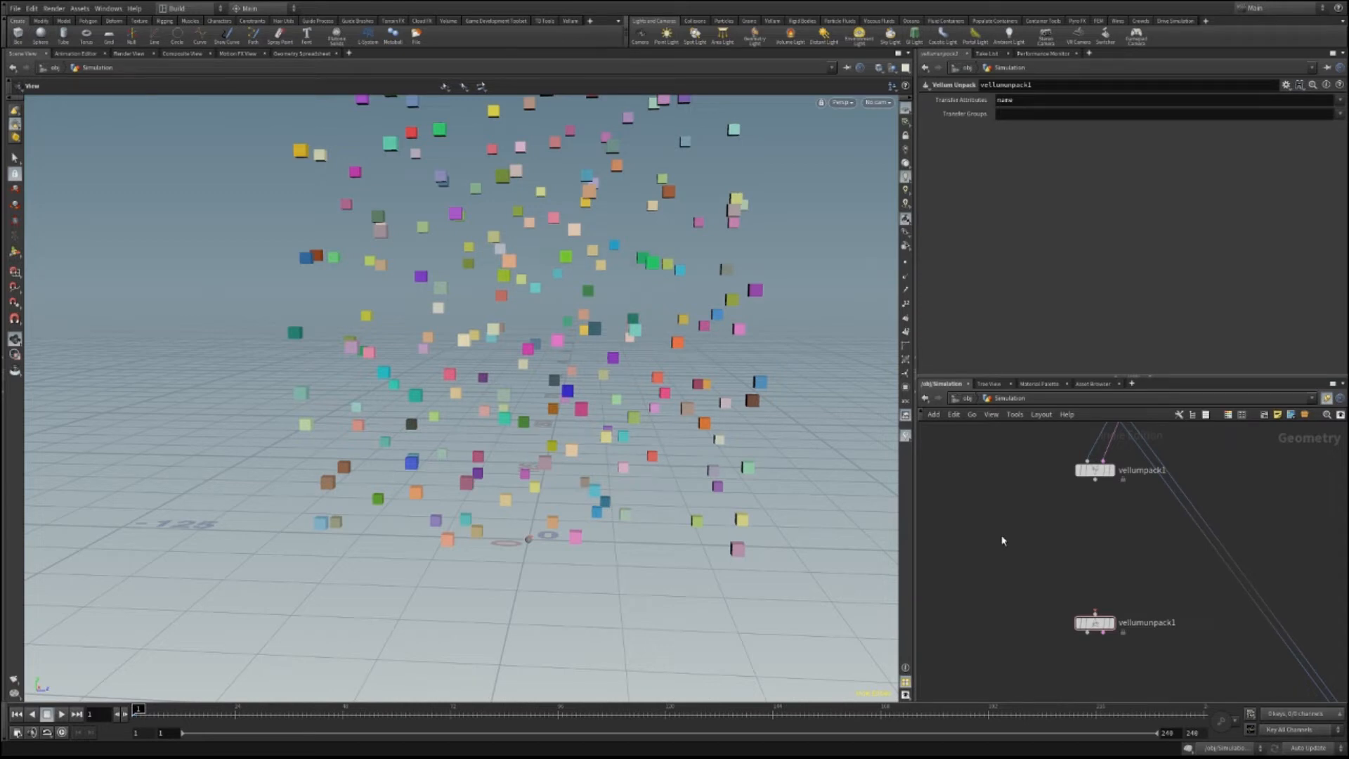
Place a Grid node beside the Vellum Pack node and set its size to 80 by 80.
click(950, 475)
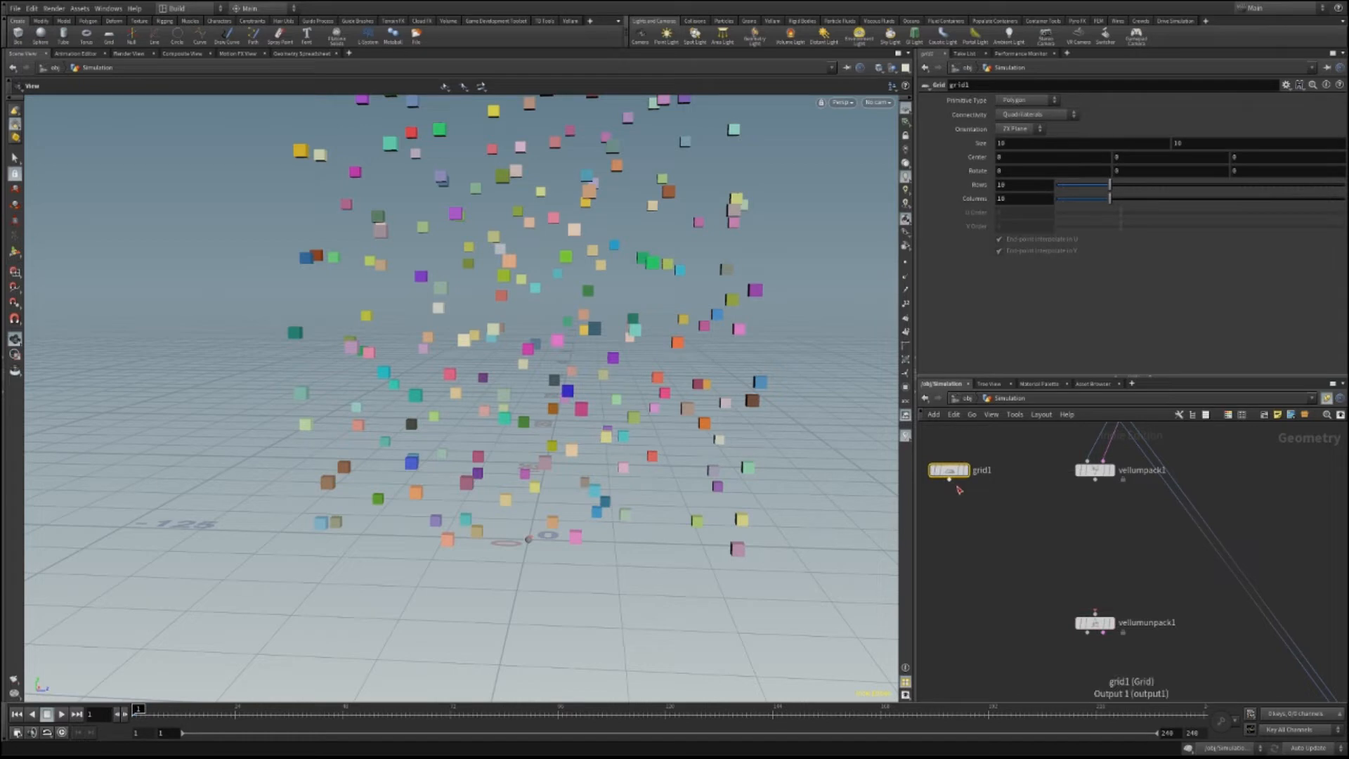
click(1038, 144)
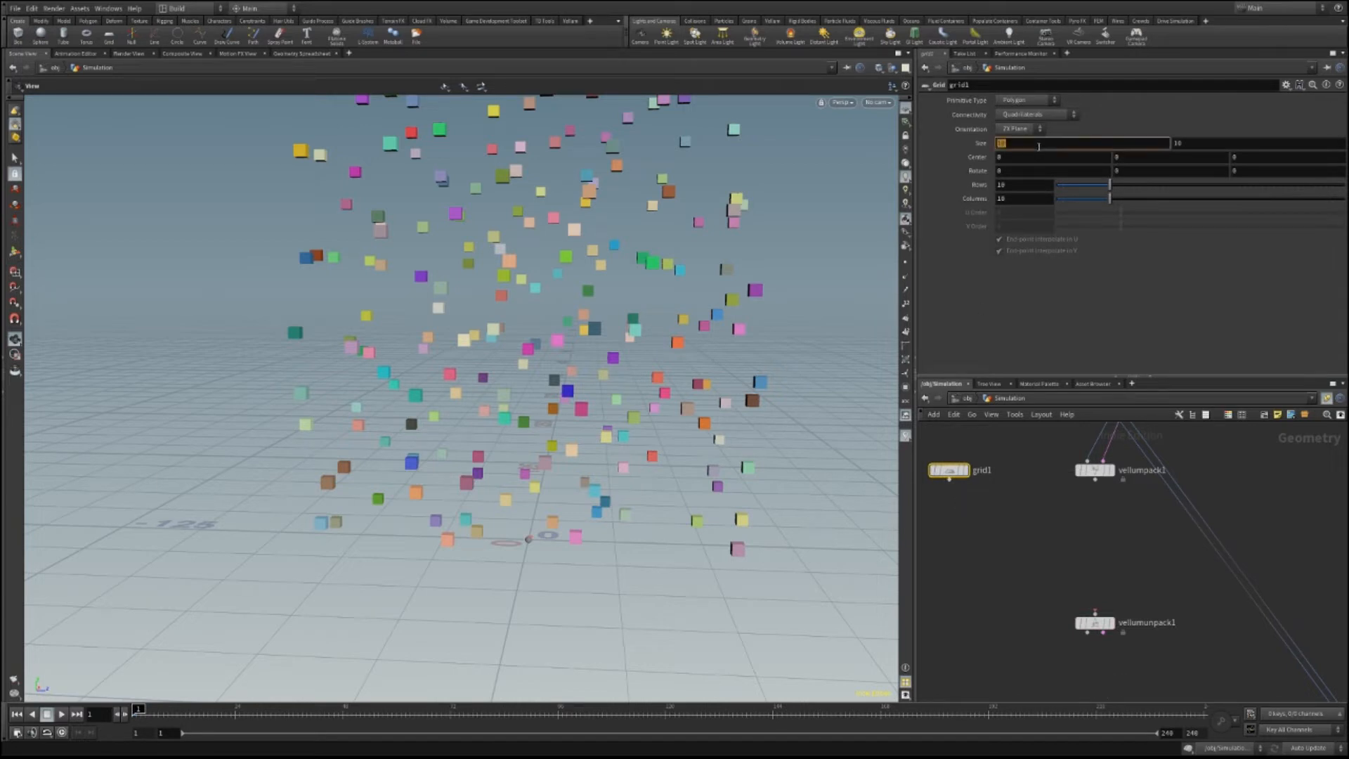
text(80)
click(1190, 145)
text(80)
Set the grid's rows and columns to 20 each.
click(1036, 186)
text(50)
key(Return)
click(1021, 186)
text(20)
key(Return)
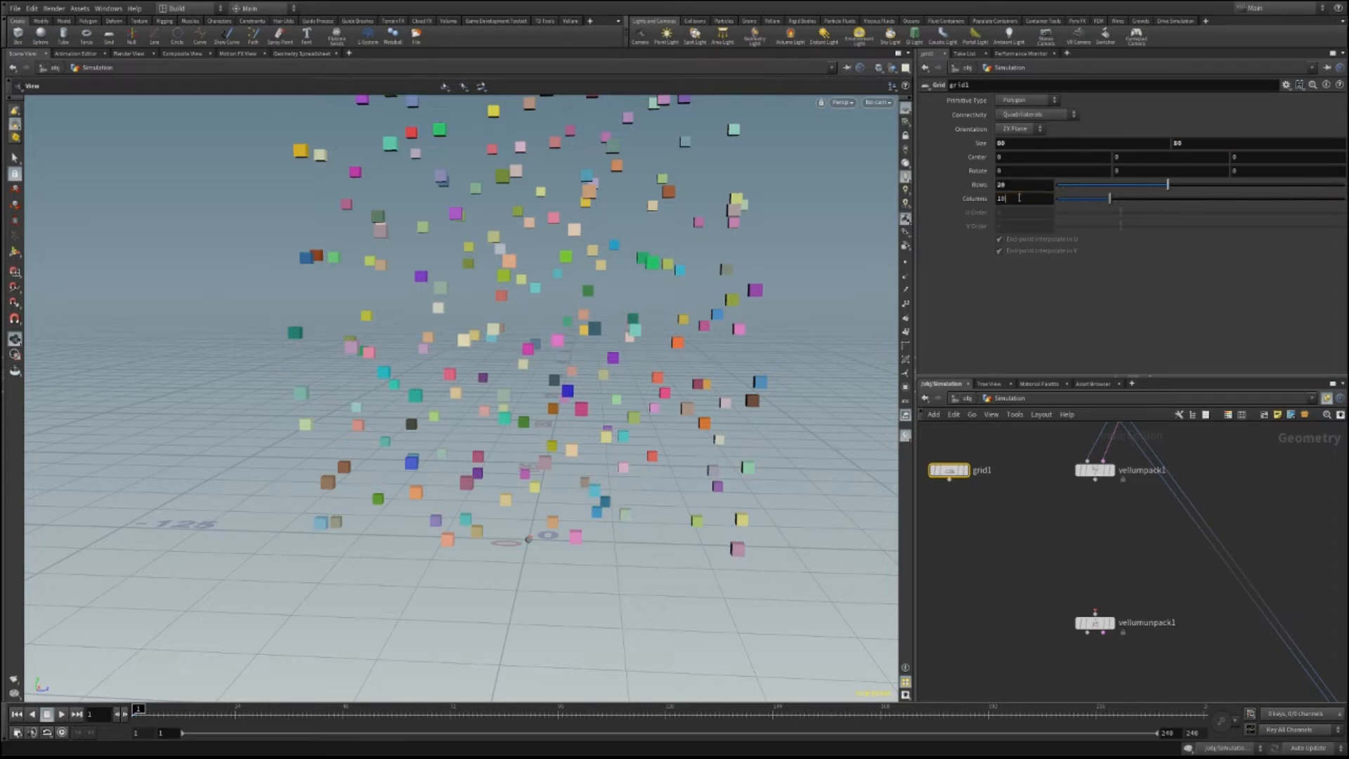
click(1019, 198)
text(20)
key(Return)
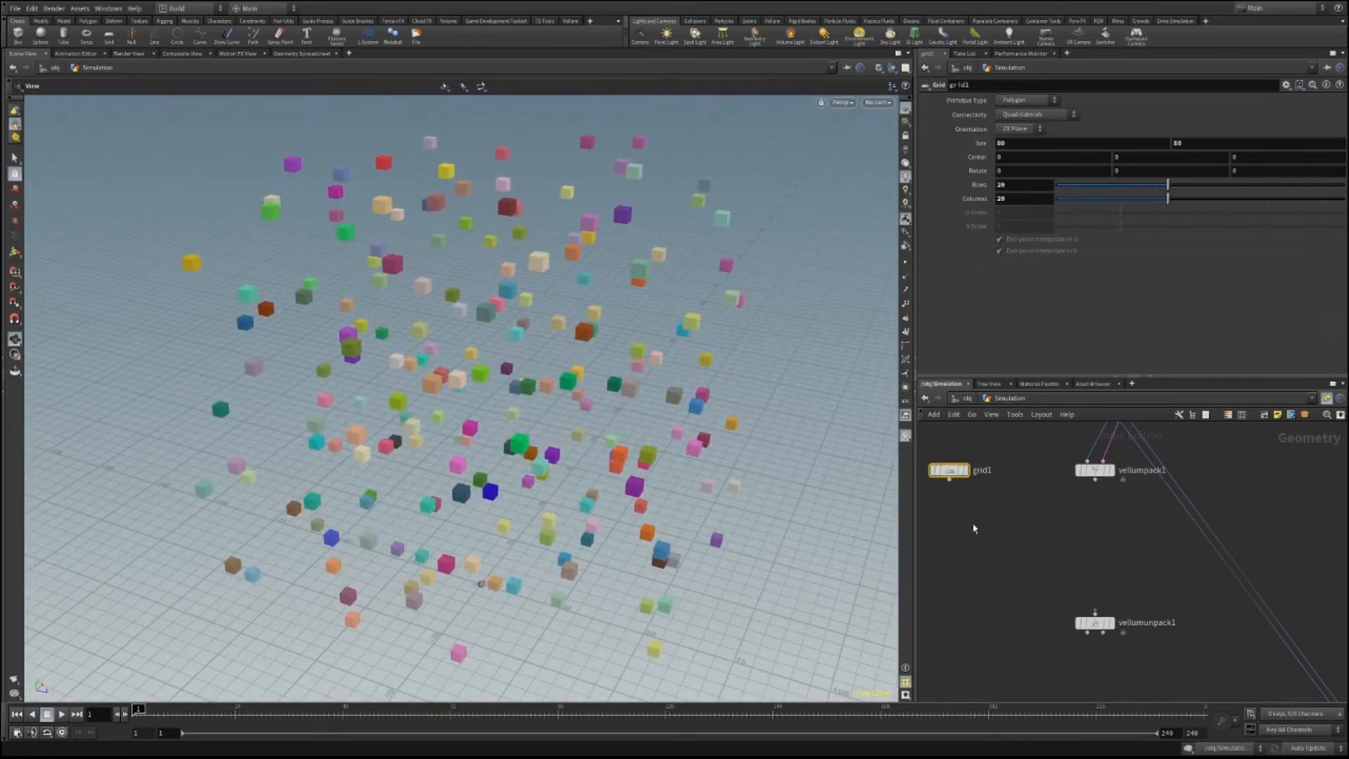
Place a Mountain node below the Grid node, wire the grid into it and display it.
key(Return)
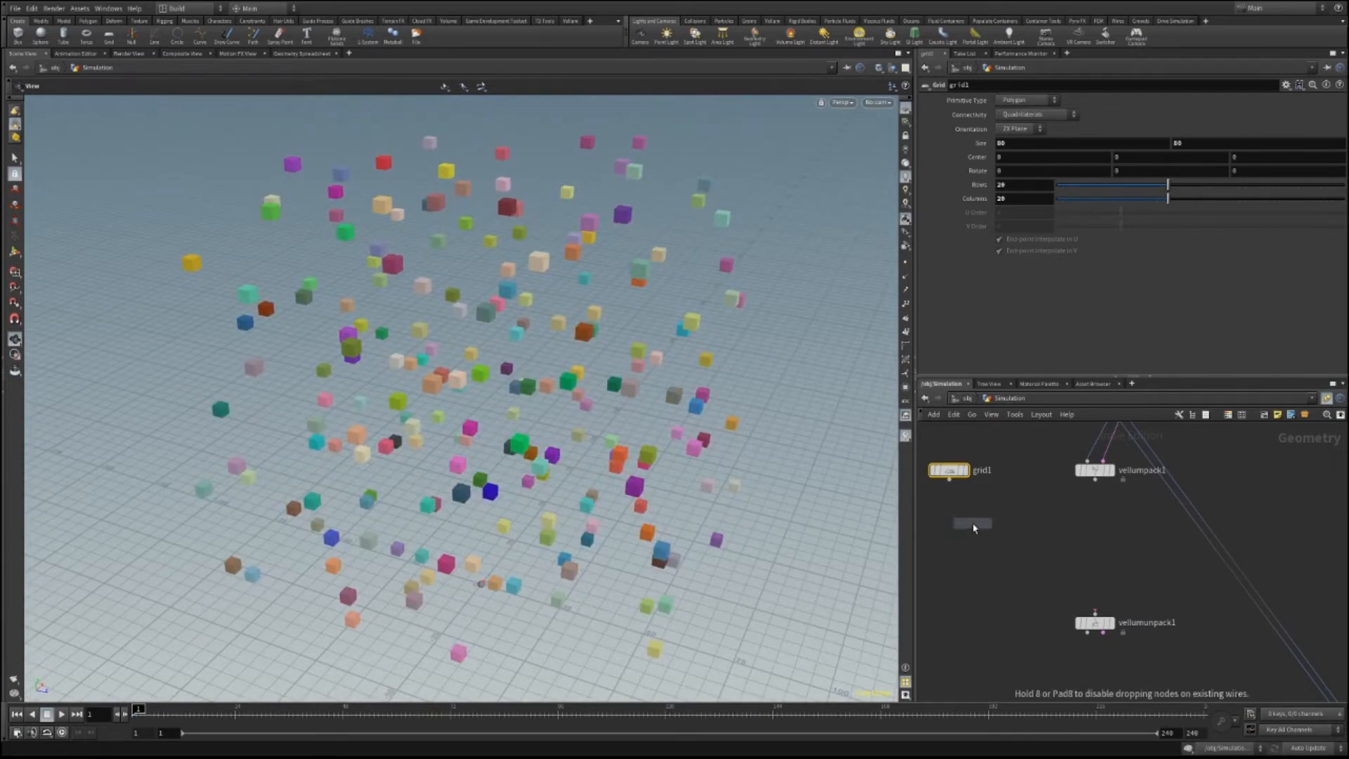
click(972, 528)
drag(949, 479, 972, 515)
key(r)
drag(511, 571, 495, 433)
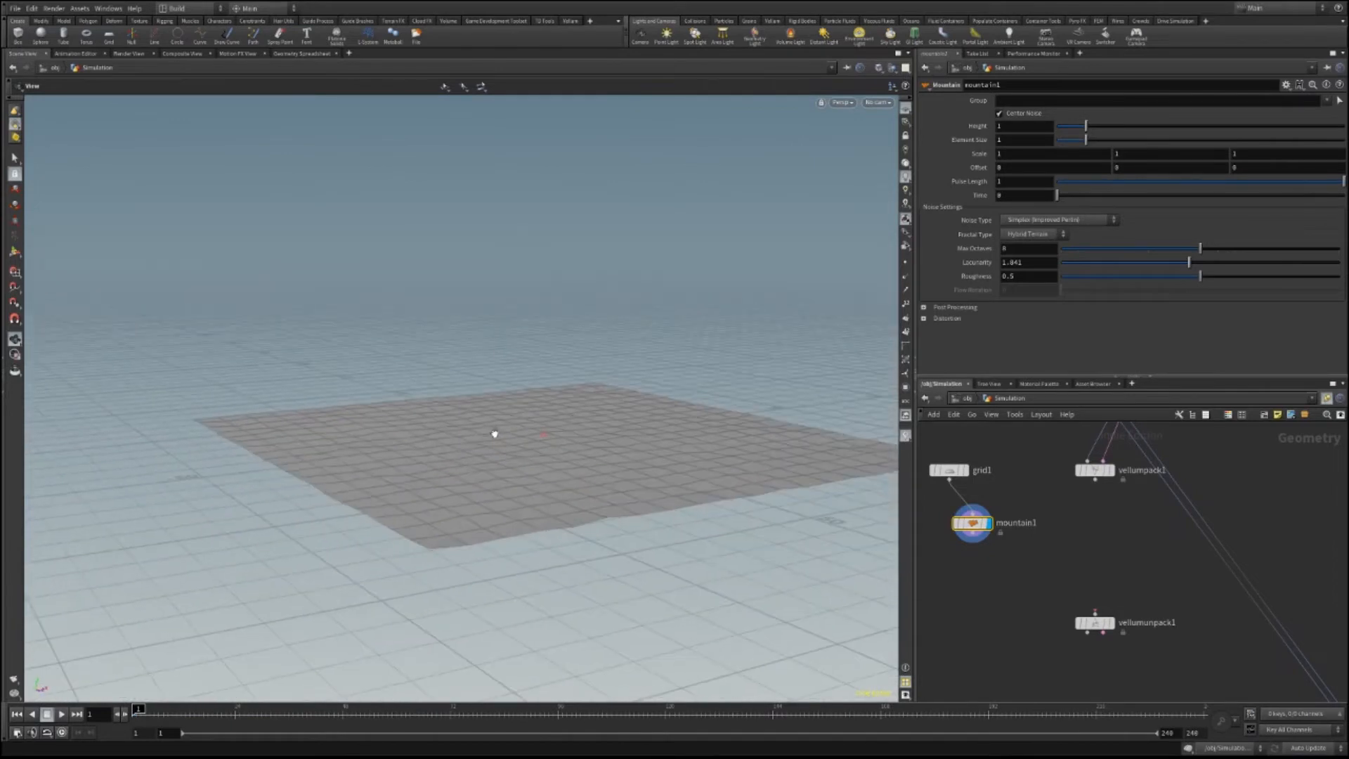
Set the Mountain node's element size to 0.5 and its height to 25.
drag(1085, 126, 1342, 126)
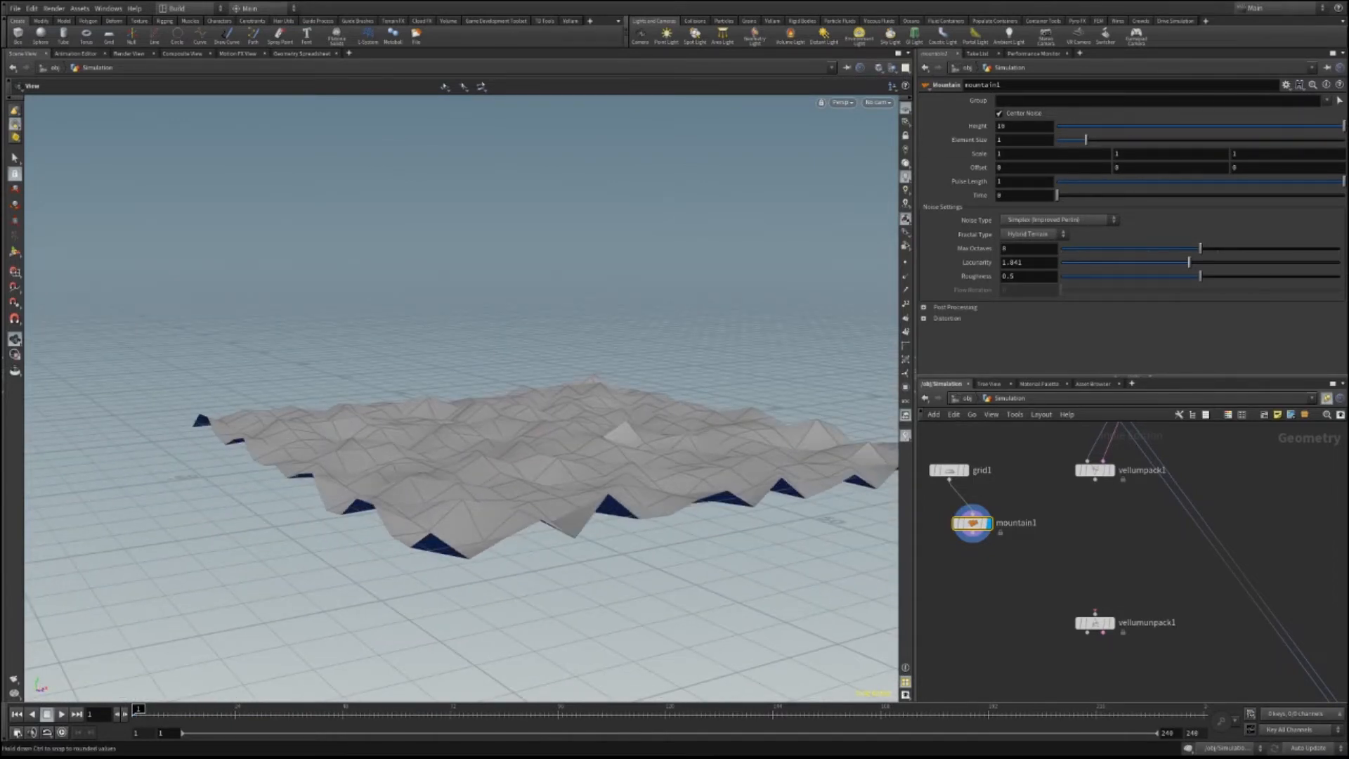
mouse_move(1082, 138)
mouse_down()
mouse_move(1047, 140)
mouse_move(1072, 150)
mouse_up()
click(1035, 130)
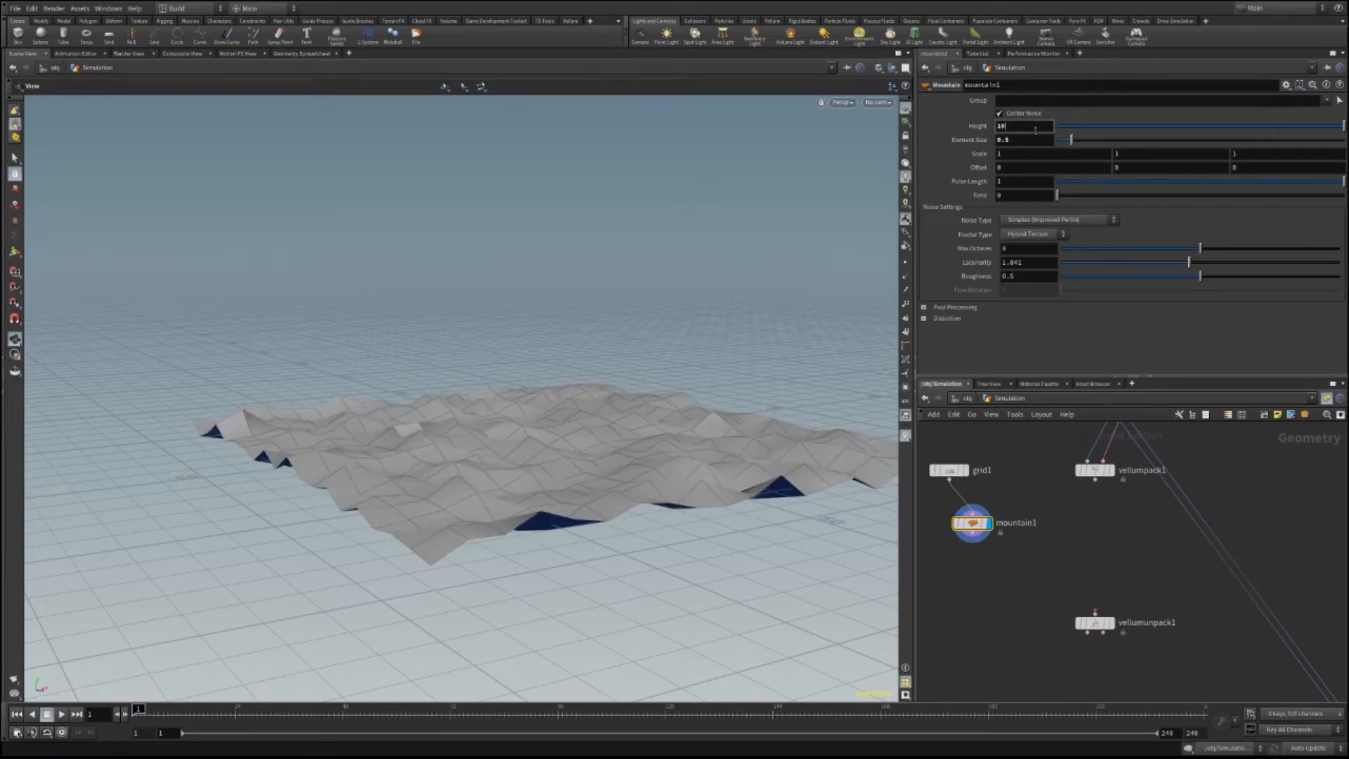
text(0)
key(Return)
alt+drag(670, 279, 678, 337)
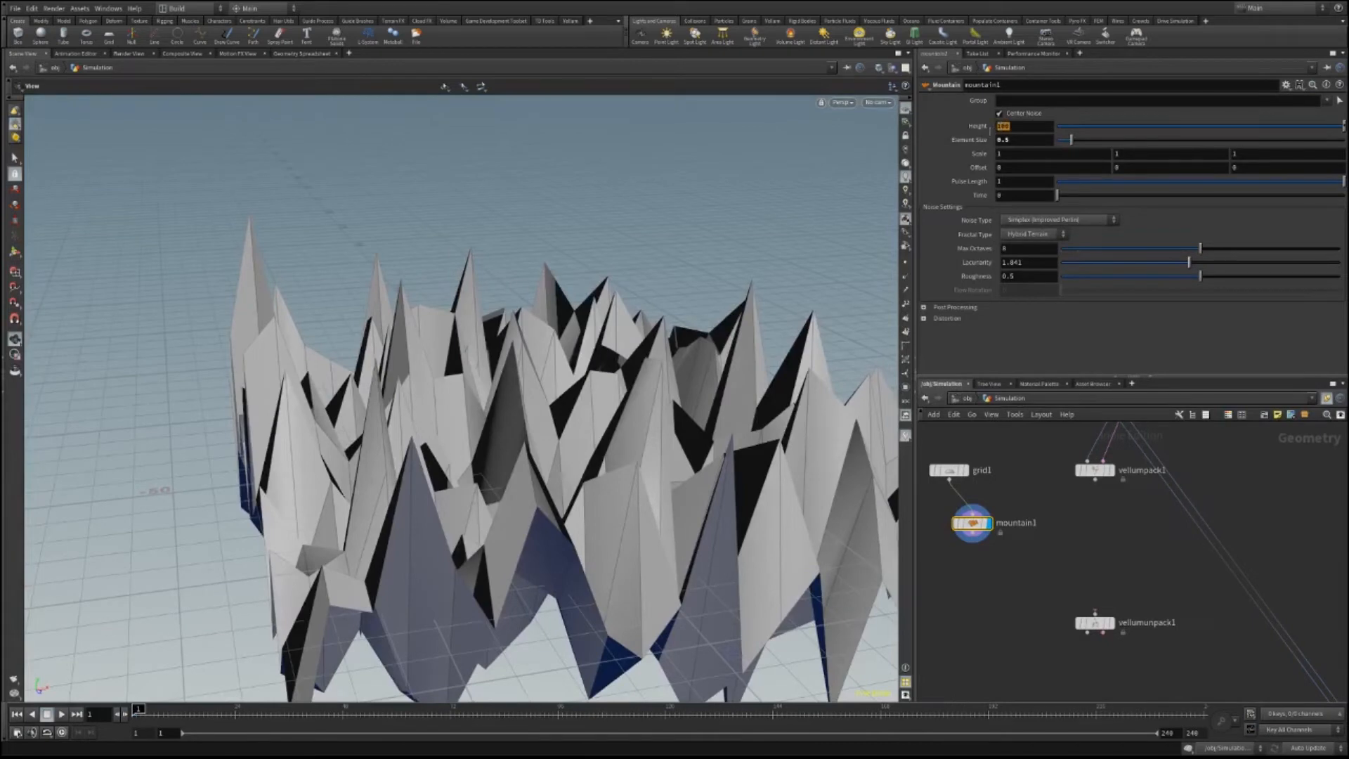
text(25)
key(Return)
alt+drag(421, 449, 358, 369)
Place a Copy to Points node below the Mountain node, wiring the Vellum Pack node as source and the mountain as target points.
middle_drag(1012, 589, 998, 528)
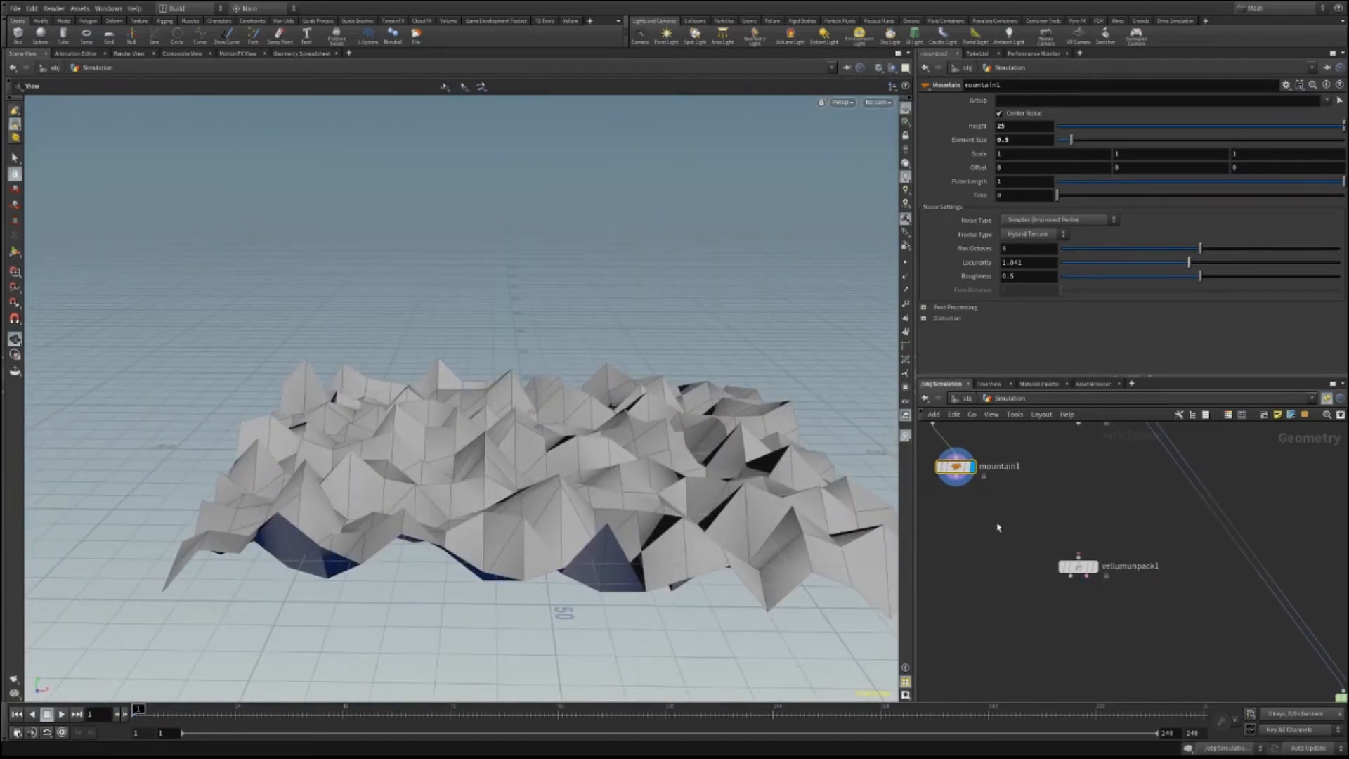
key(Return)
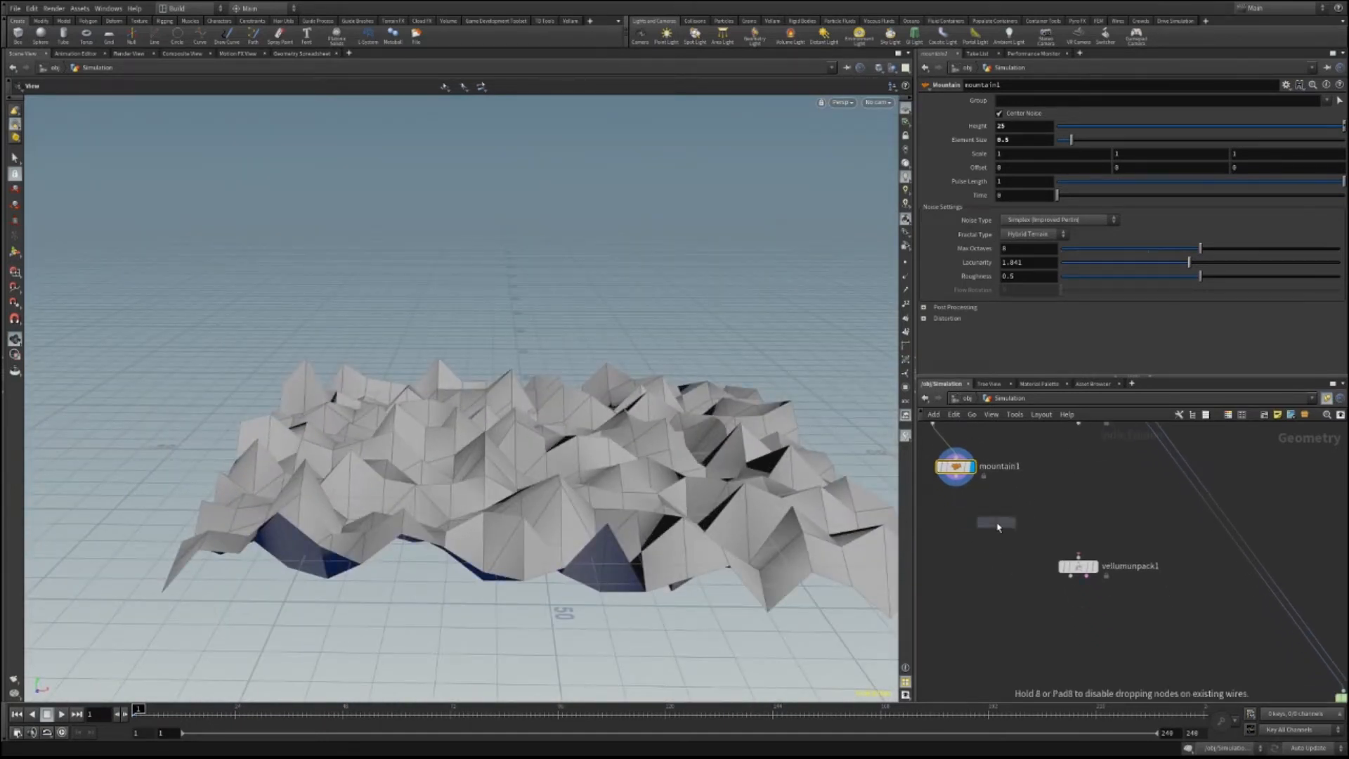
click(998, 527)
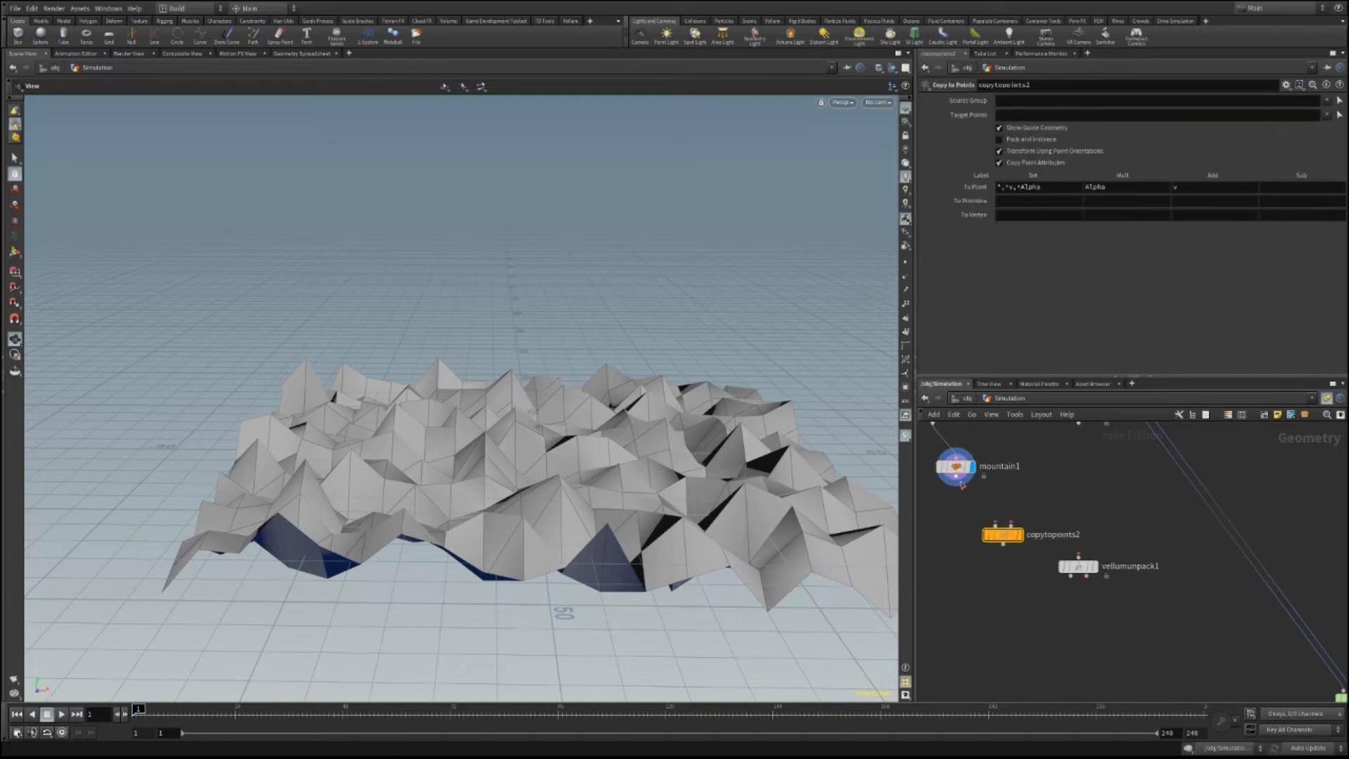
drag(962, 485, 1010, 518)
click(1010, 522)
click(1078, 424)
click(995, 524)
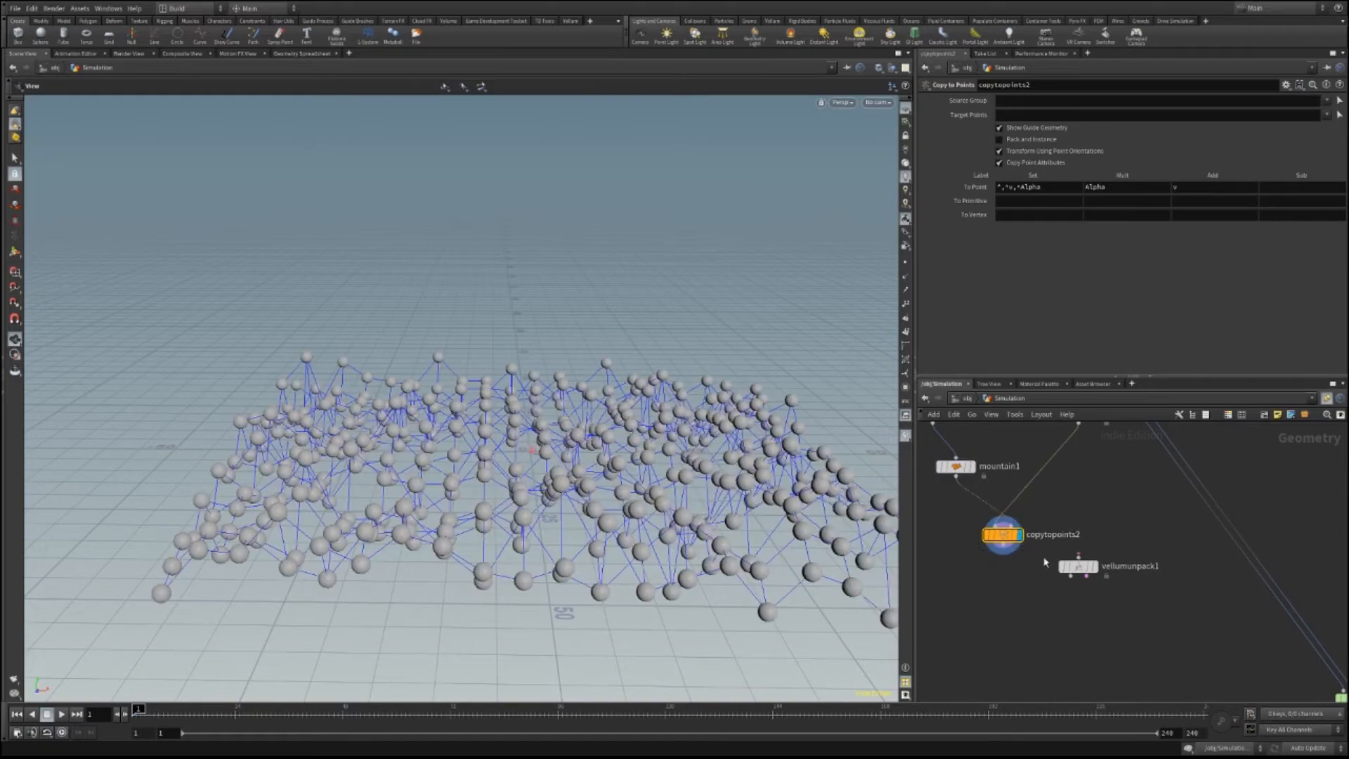
Examine the copied balloons and turn off Transform Using Point Orientations on the new Copy to Points node.
drag(686, 492, 667, 448)
scroll(557, 512, up, 6)
scroll(551, 535, down, 10)
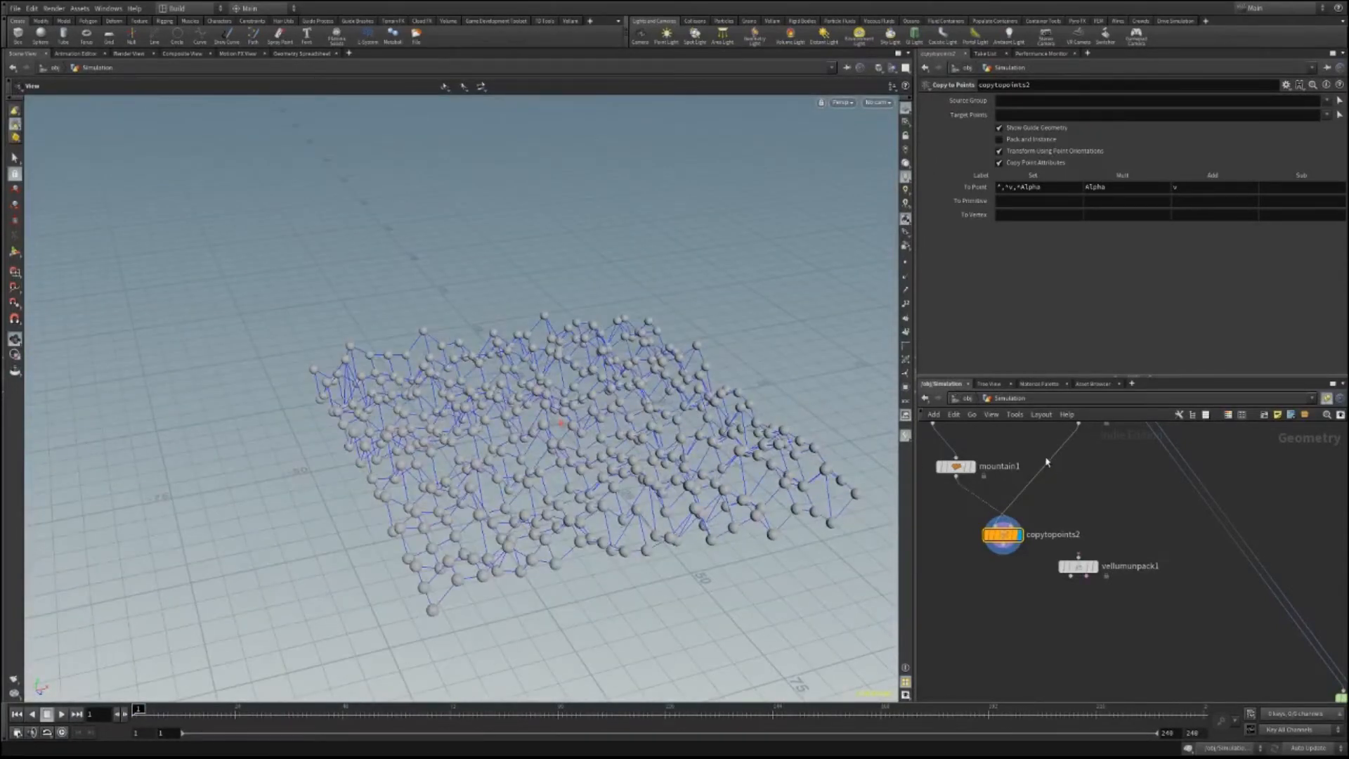
key(h)
drag(715, 496, 478, 498)
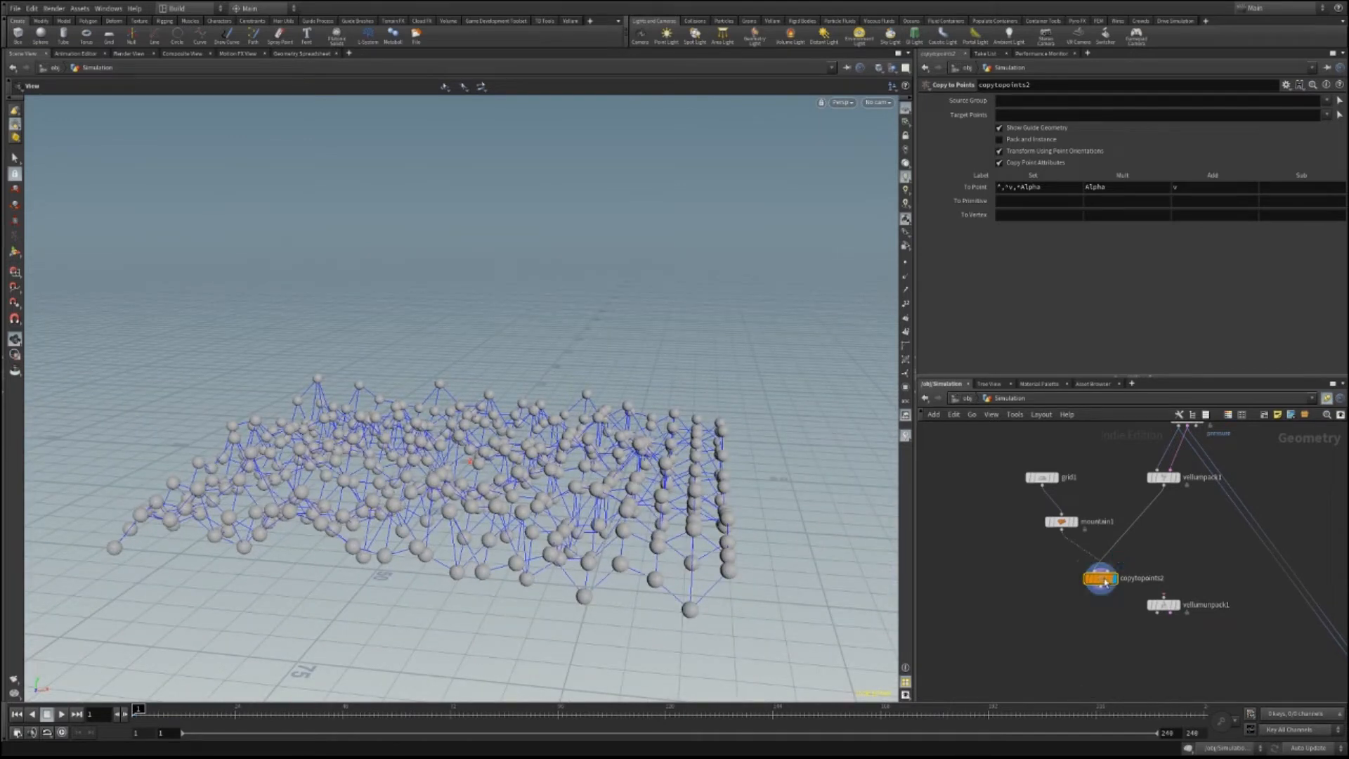
scroll(1089, 643, up, 3)
middle_drag(1088, 589, 1042, 626)
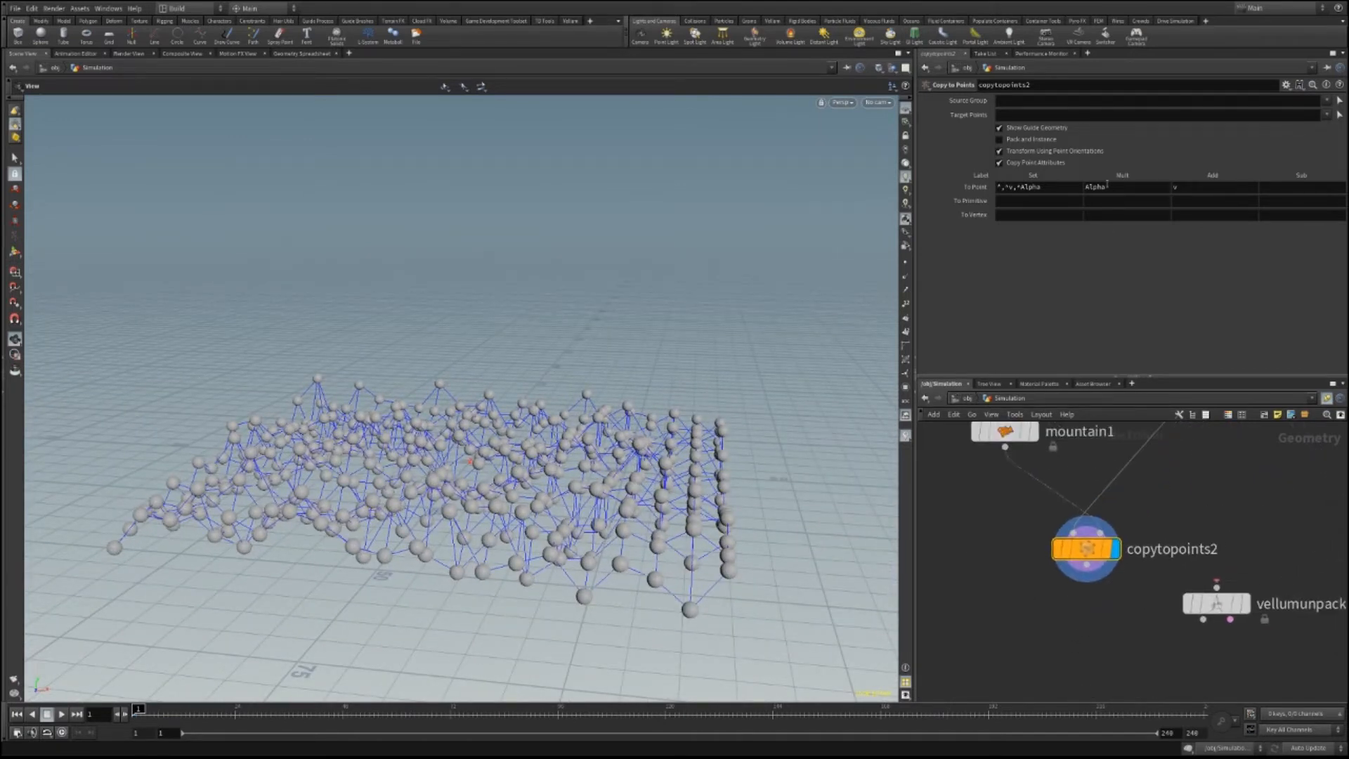
click(1069, 152)
right_drag(411, 545, 831, 392)
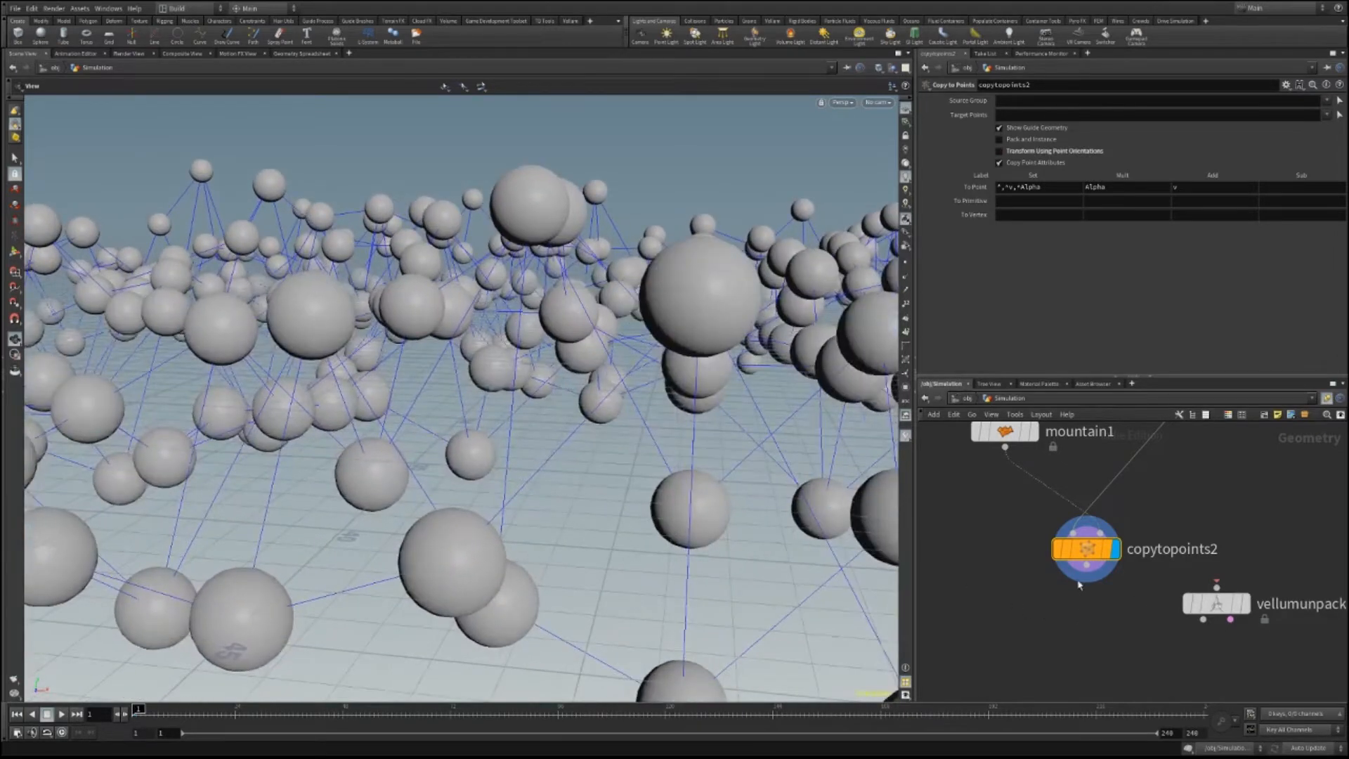
Move the Vellum Unpack node below the new Copy to Points node, wire the copies into it and display it.
middle_drag(1080, 584, 999, 523)
drag(1132, 557, 1130, 625)
drag(1003, 508, 1124, 597)
click(1152, 614)
Turn on Transform Using Point Orientations for the copies and examine the unpacked balloons.
drag(655, 357, 466, 377)
click(1050, 151)
right_drag(466, 377, 317, 466)
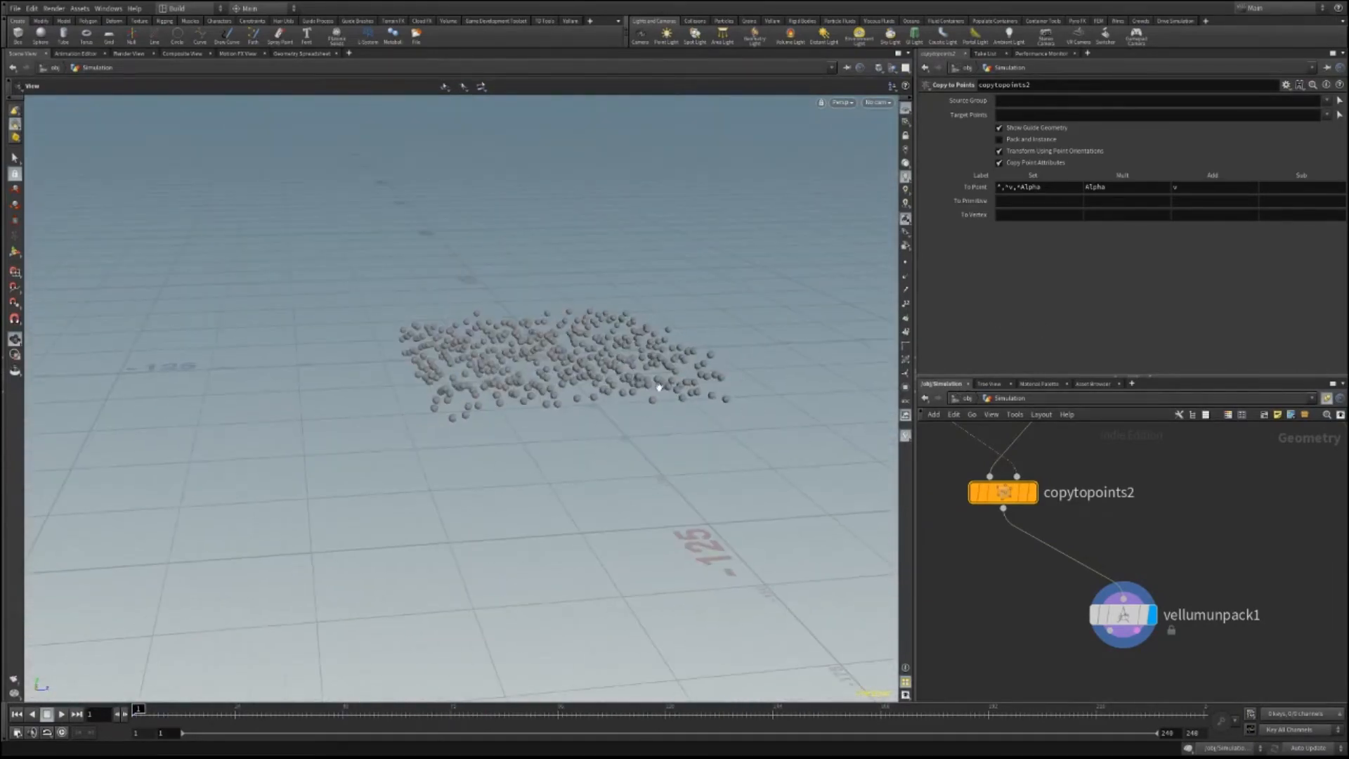
right_drag(609, 373, 708, 385)
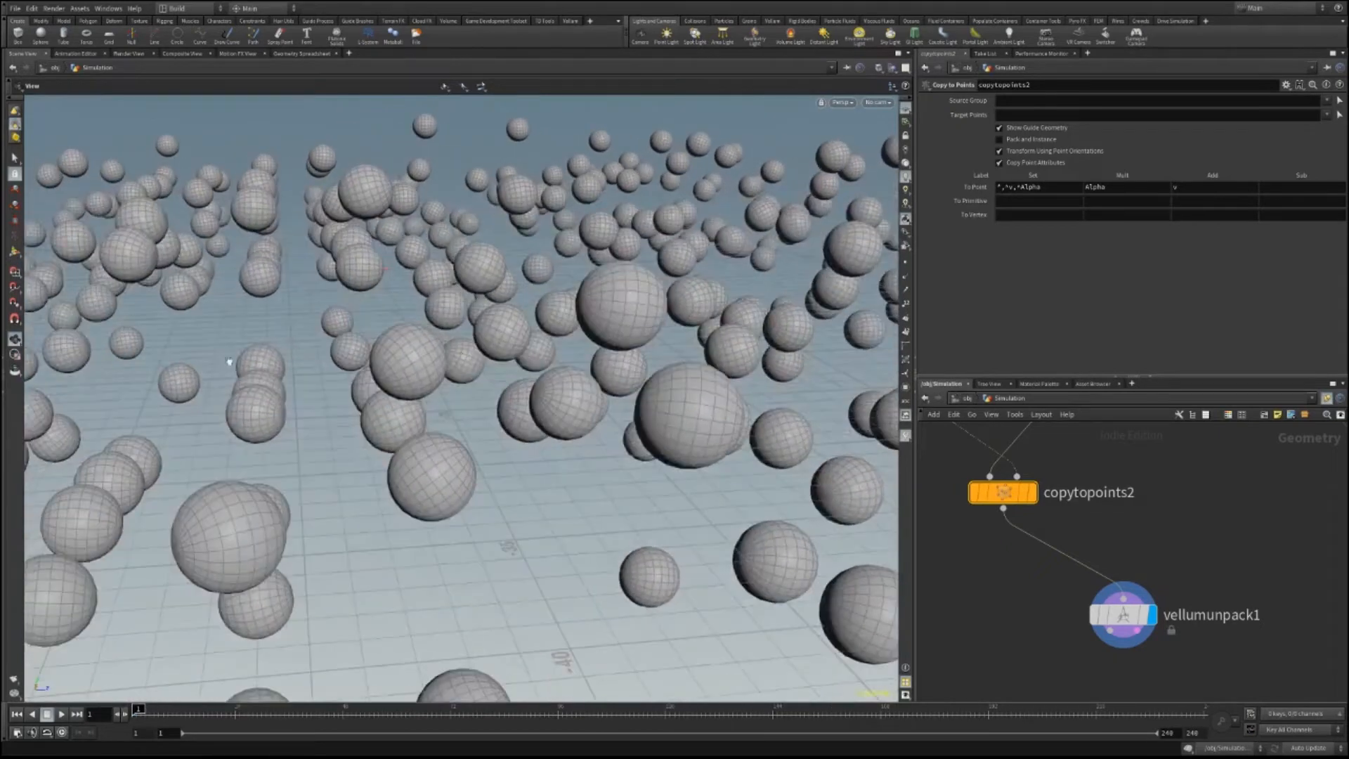
right_drag(279, 257, 225, 362)
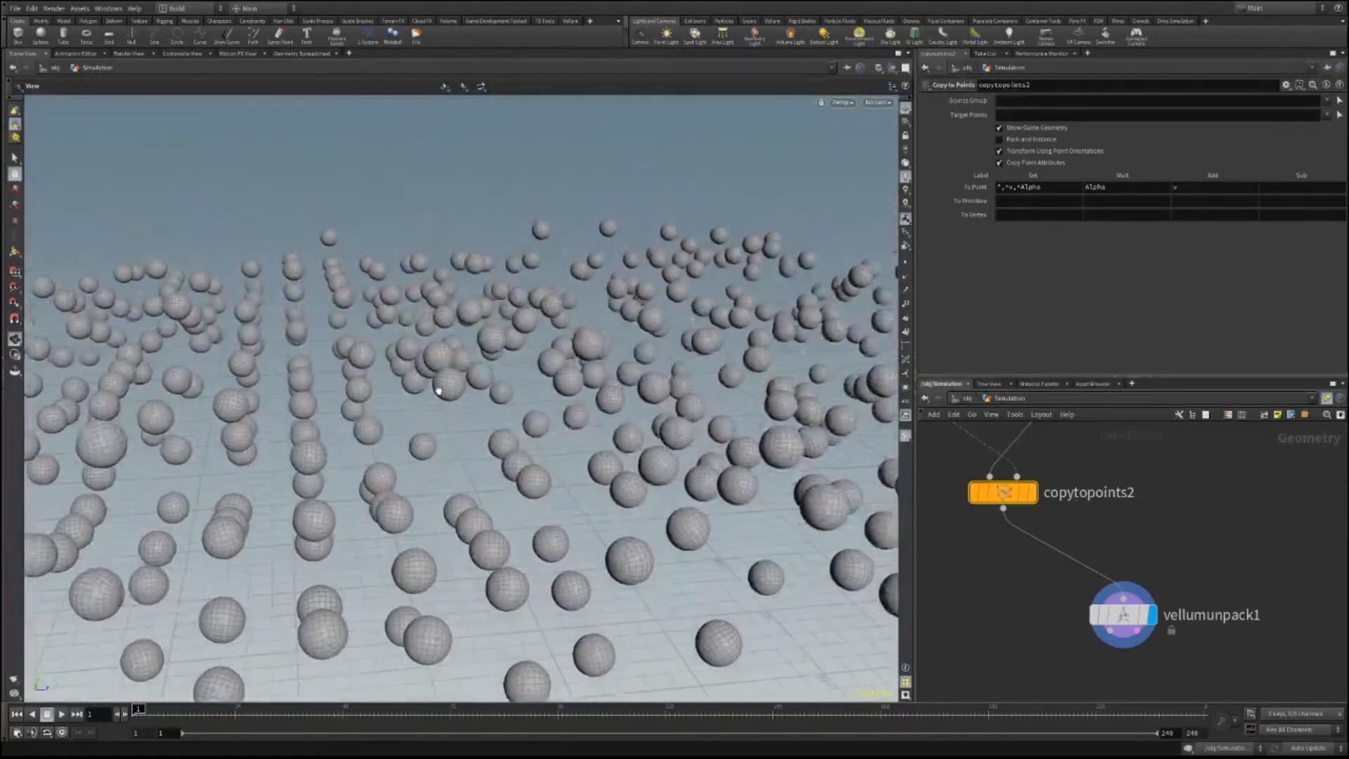
drag(352, 368, 580, 351)
right_drag(581, 351, 424, 385)
Turn off Transform Using Point Orientations for the copies and examine the unpacked balloons from several angles.
click(1007, 152)
drag(444, 317, 507, 321)
scroll(543, 395, up, 8)
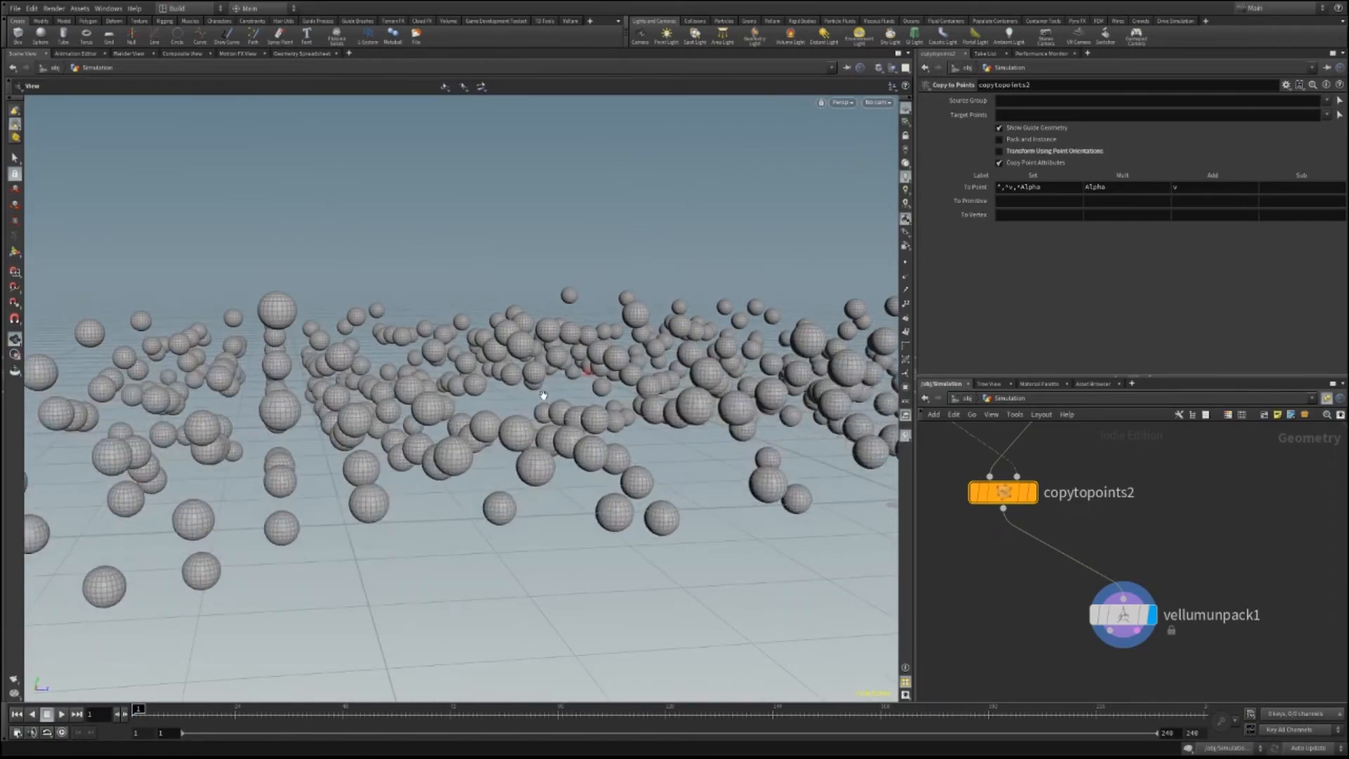
drag(542, 395, 361, 331)
scroll(361, 332, down, 8)
drag(476, 431, 348, 399)
middle_drag(348, 398, 561, 383)
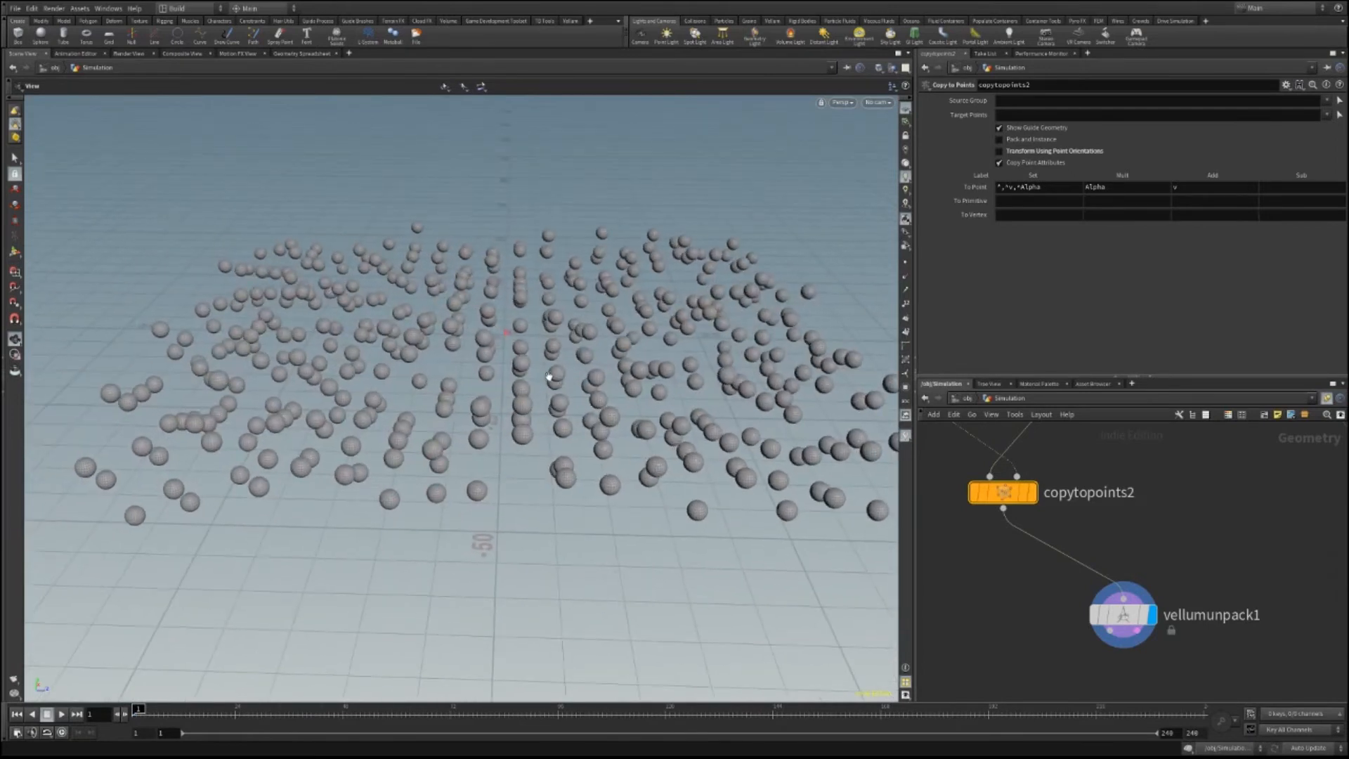
Move the Vellum Unpack node further below the Copy to Points node.
key(Delete)
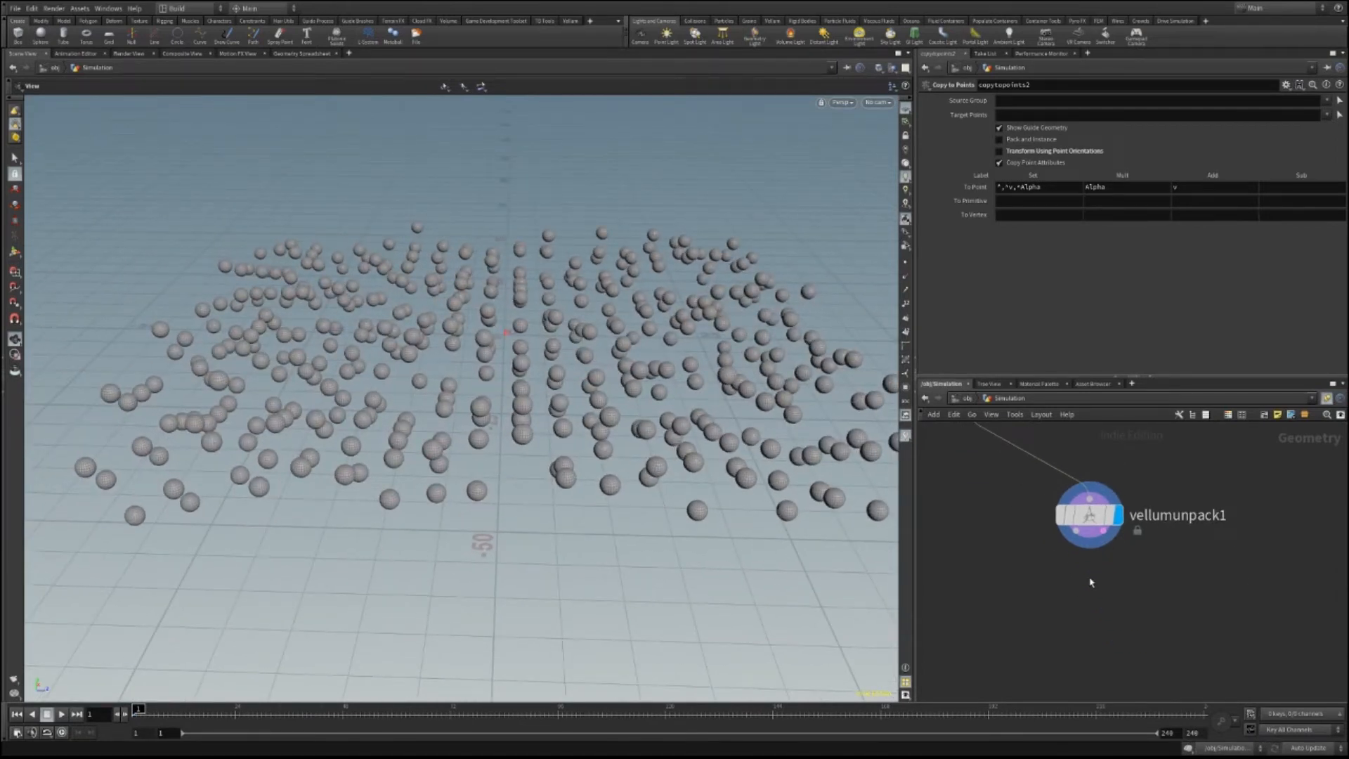
drag(1089, 516, 1094, 610)
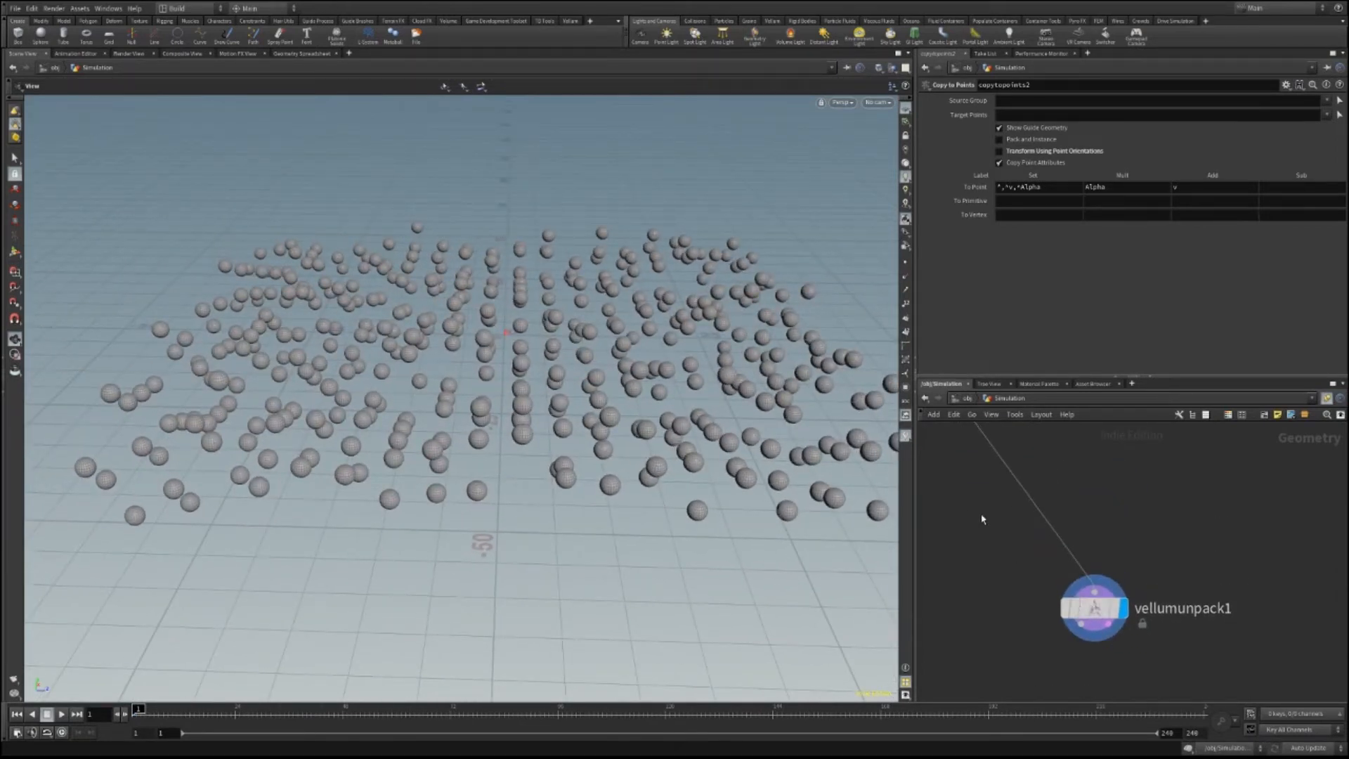
key(Tab)
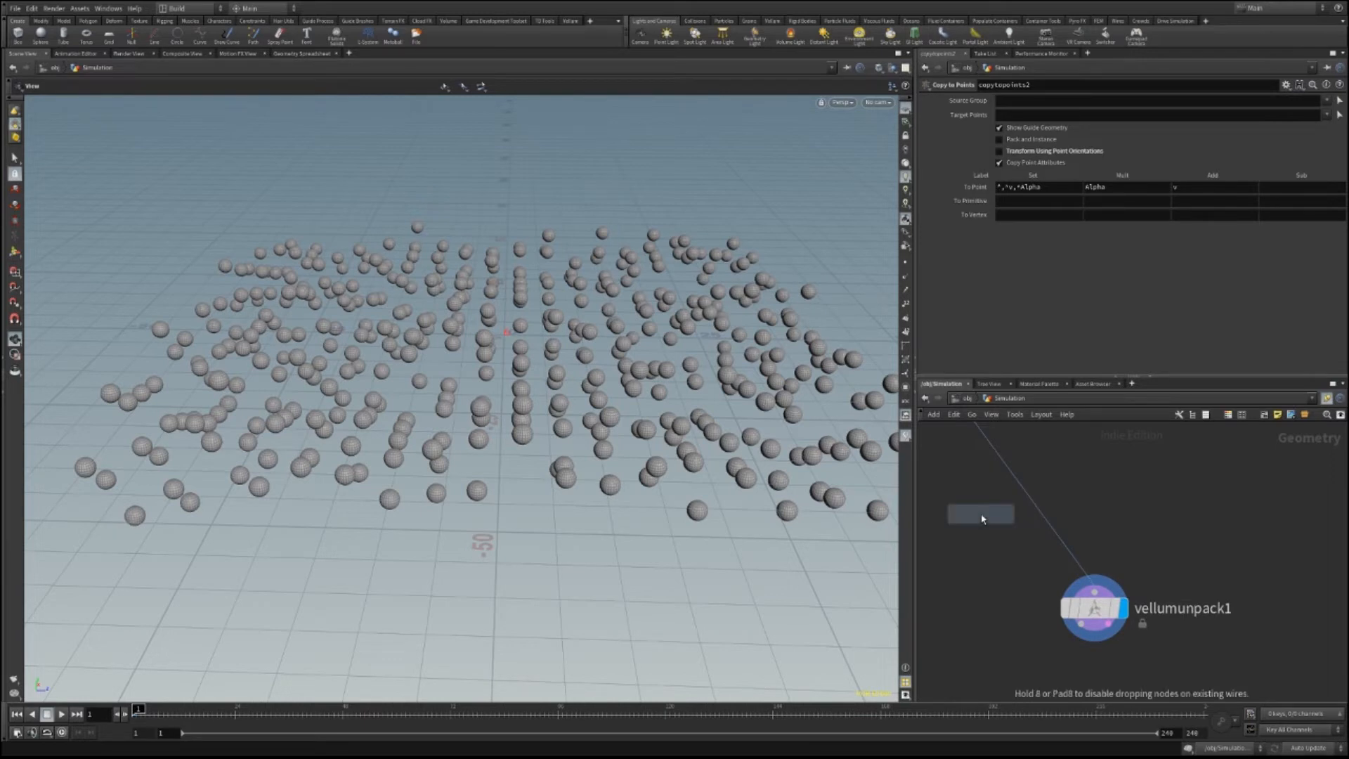
text(color)
key(Return)
click(1198, 489)
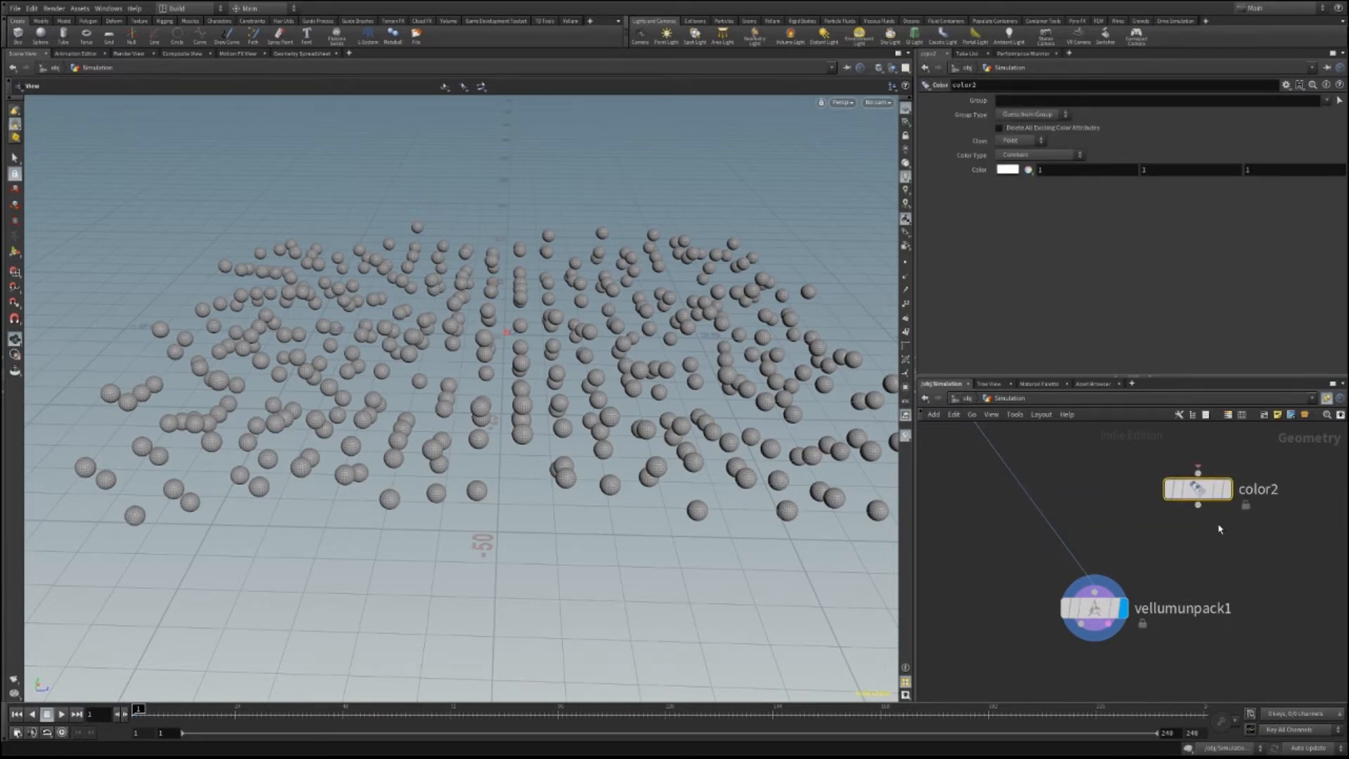
key(Delete)
Duplicate the boxes' Color and Material nodes and place the copies near the Vellum Unpack node.
scroll(1060, 553, down, 4)
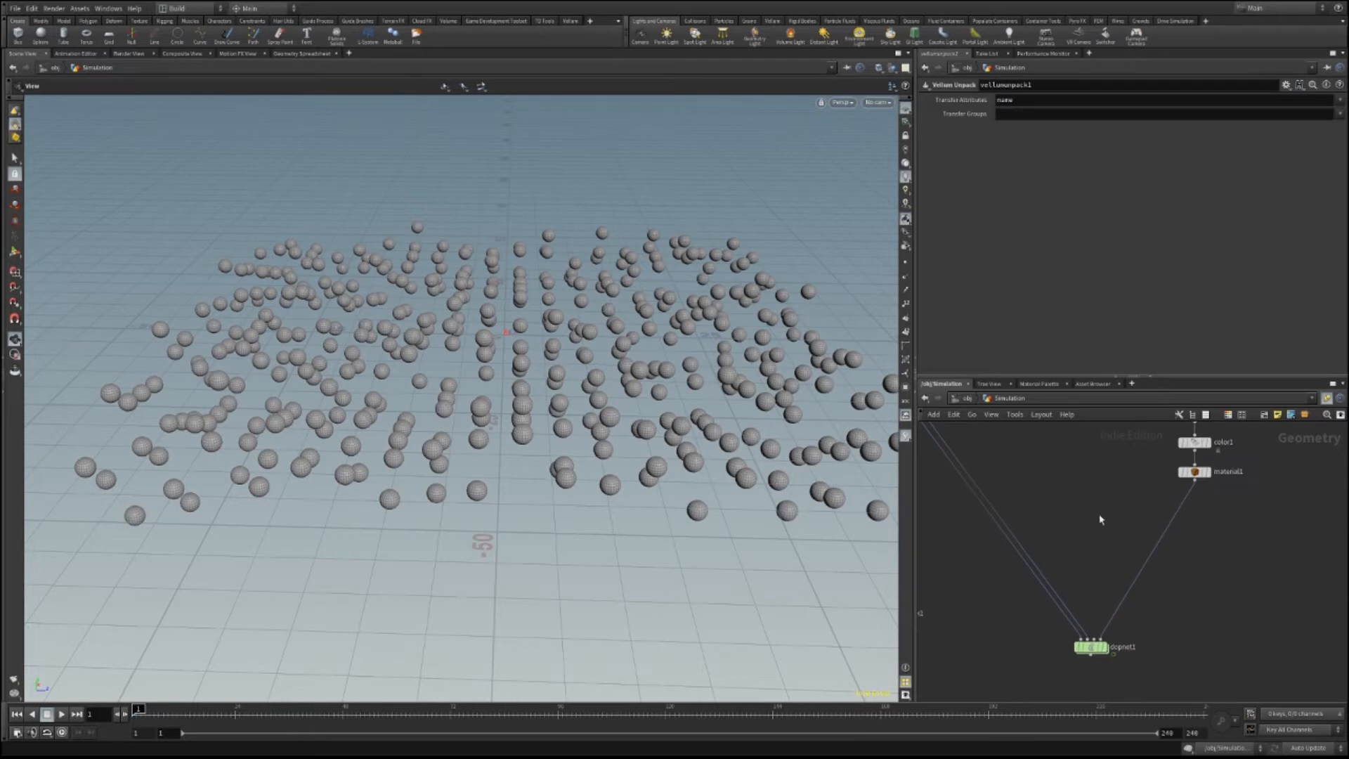
scroll(1060, 554, down, 2)
drag(1138, 439, 1213, 512)
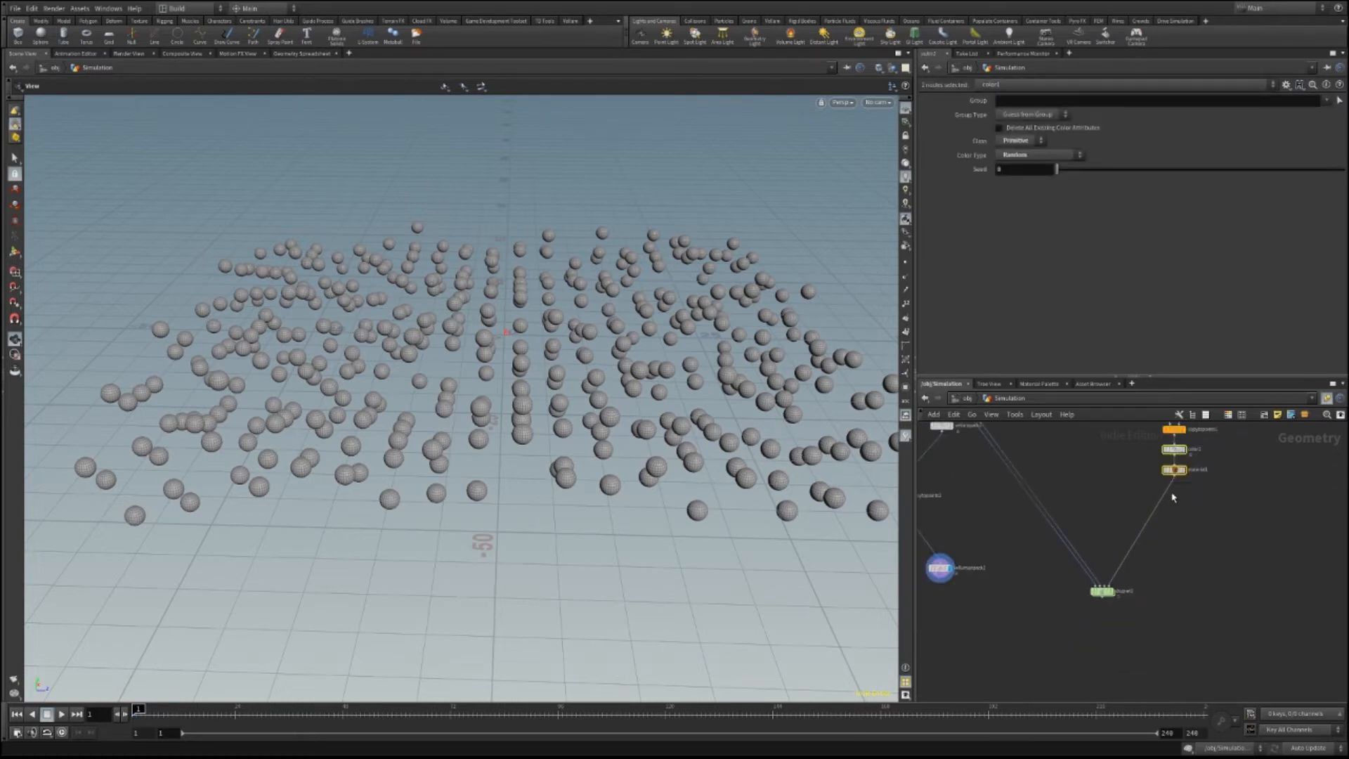
mouse_move(1177, 476)
alt+drag(1177, 475, 1004, 550)
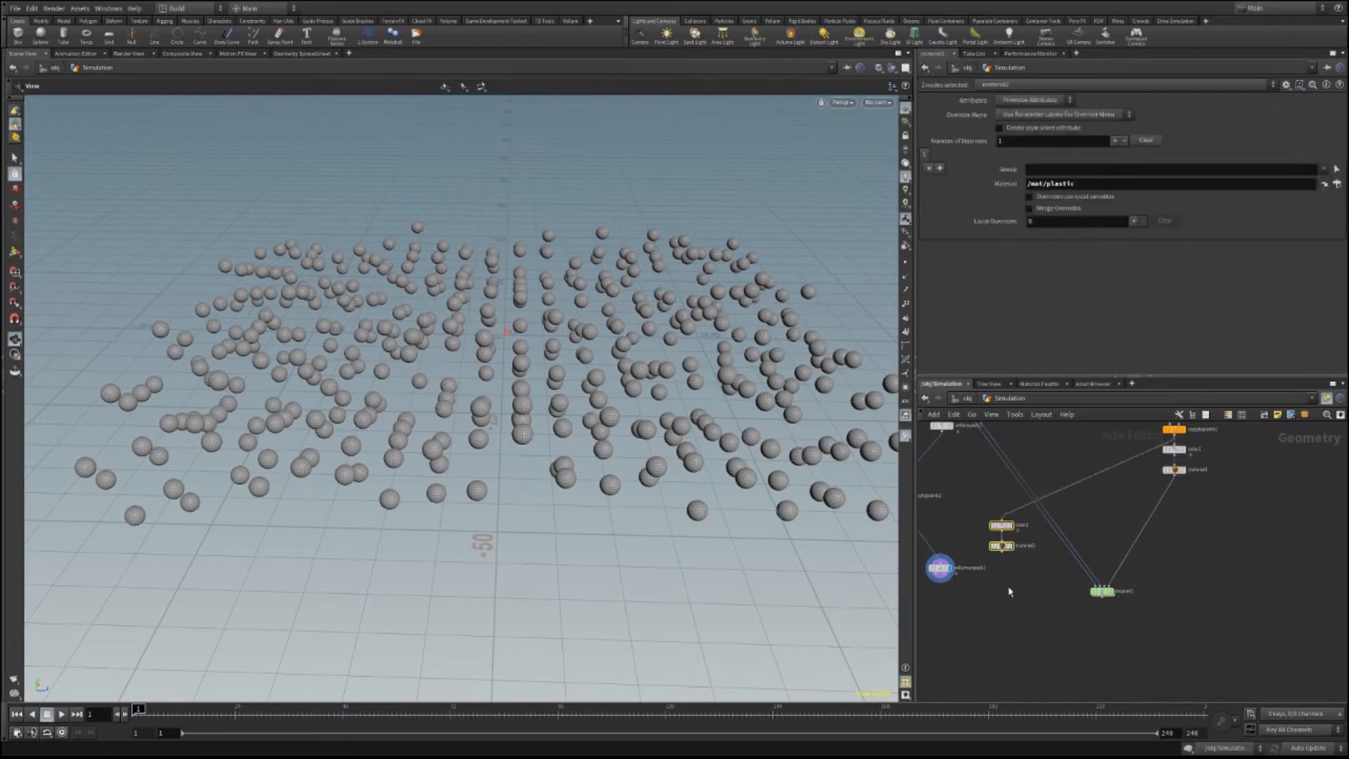
Insert the duplicated Color and Material nodes between Copy to Points and Vellum Unpack, and display the Material node's coloured balloons.
scroll(1011, 584, up, 4)
middle_drag(997, 599, 1260, 676)
drag(1271, 544, 1074, 535)
click(1087, 576)
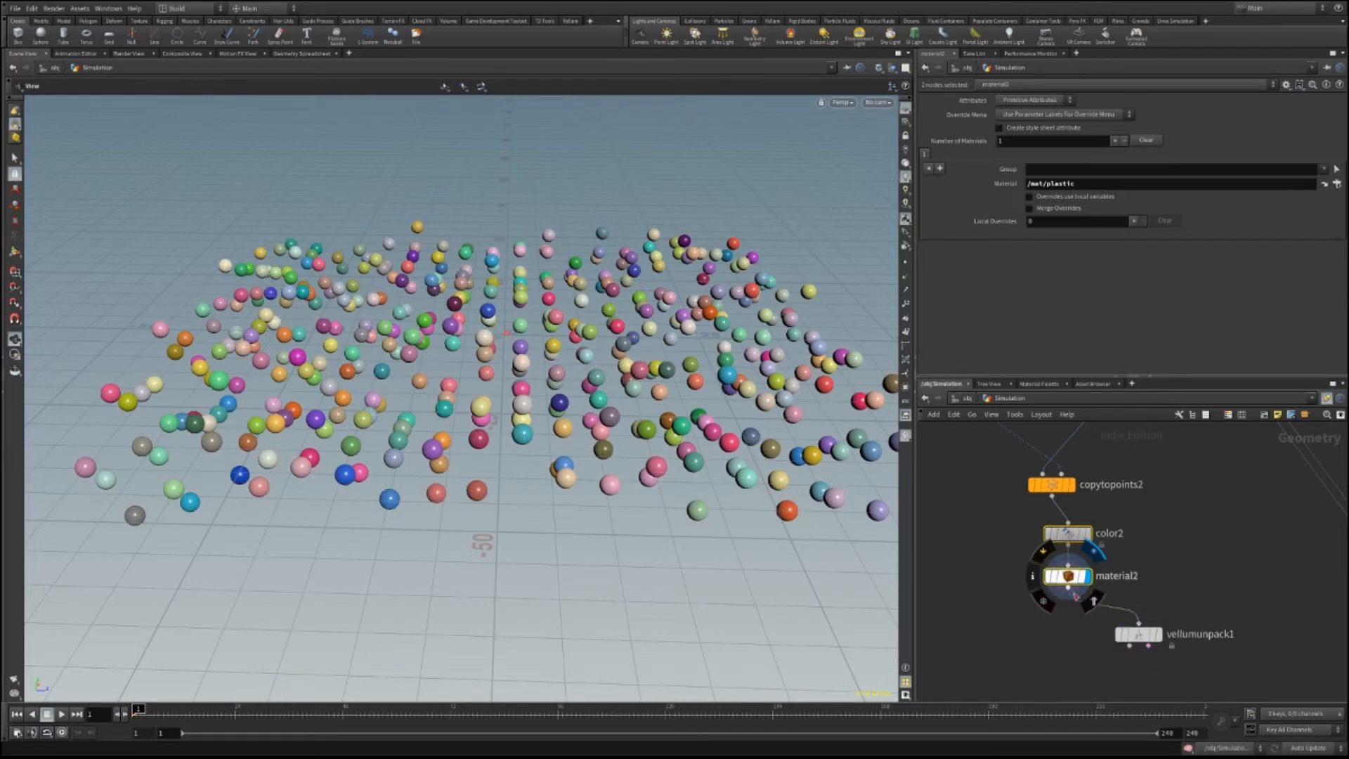
drag(393, 366, 469, 358)
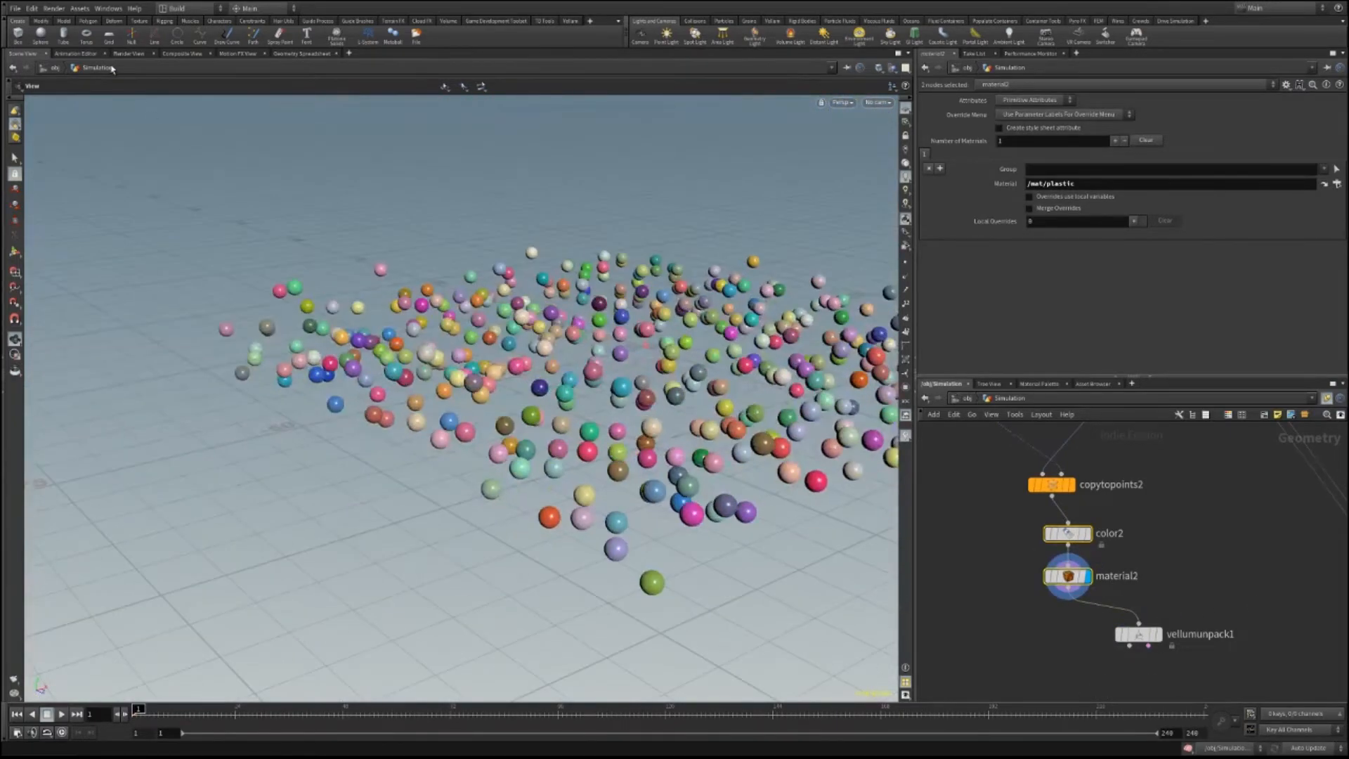
Render a preview of the coloured balloons as output by the Material node.
click(128, 53)
click(31, 69)
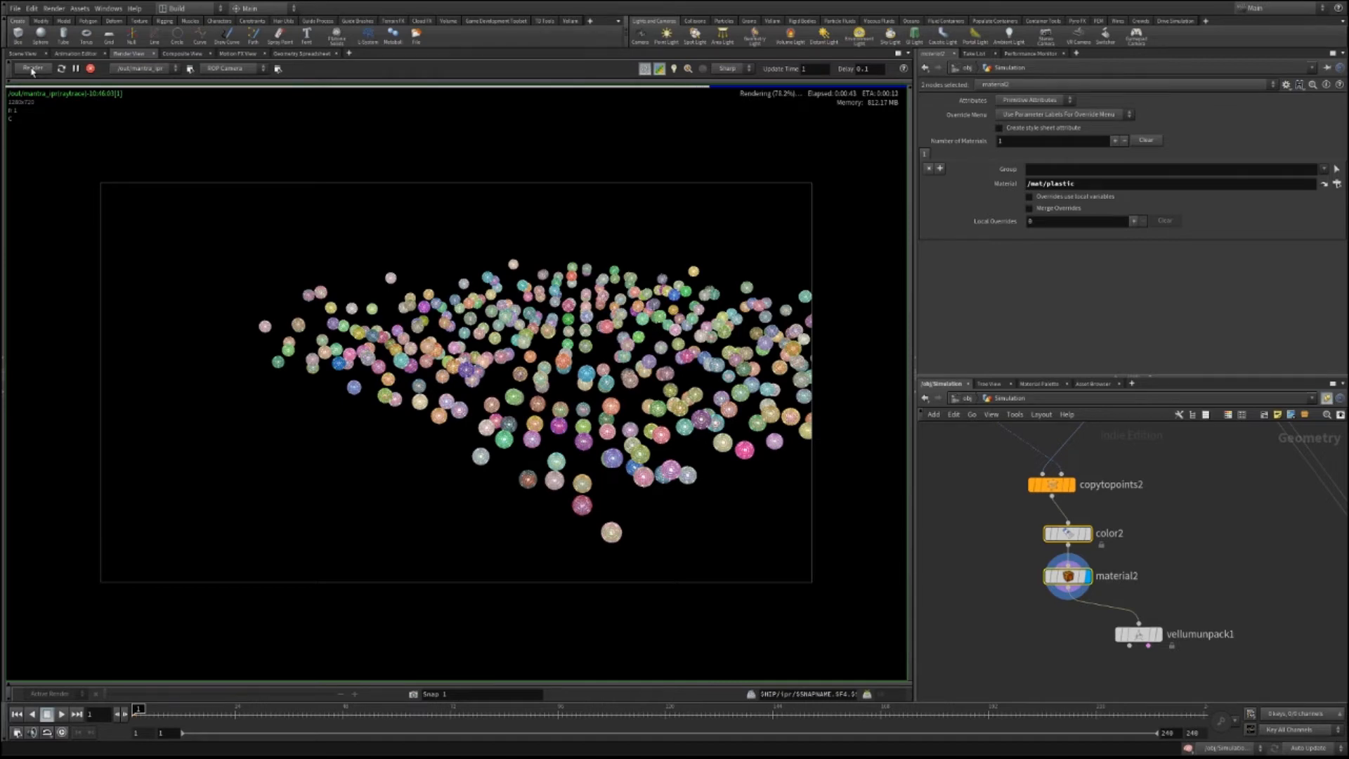
click(24, 54)
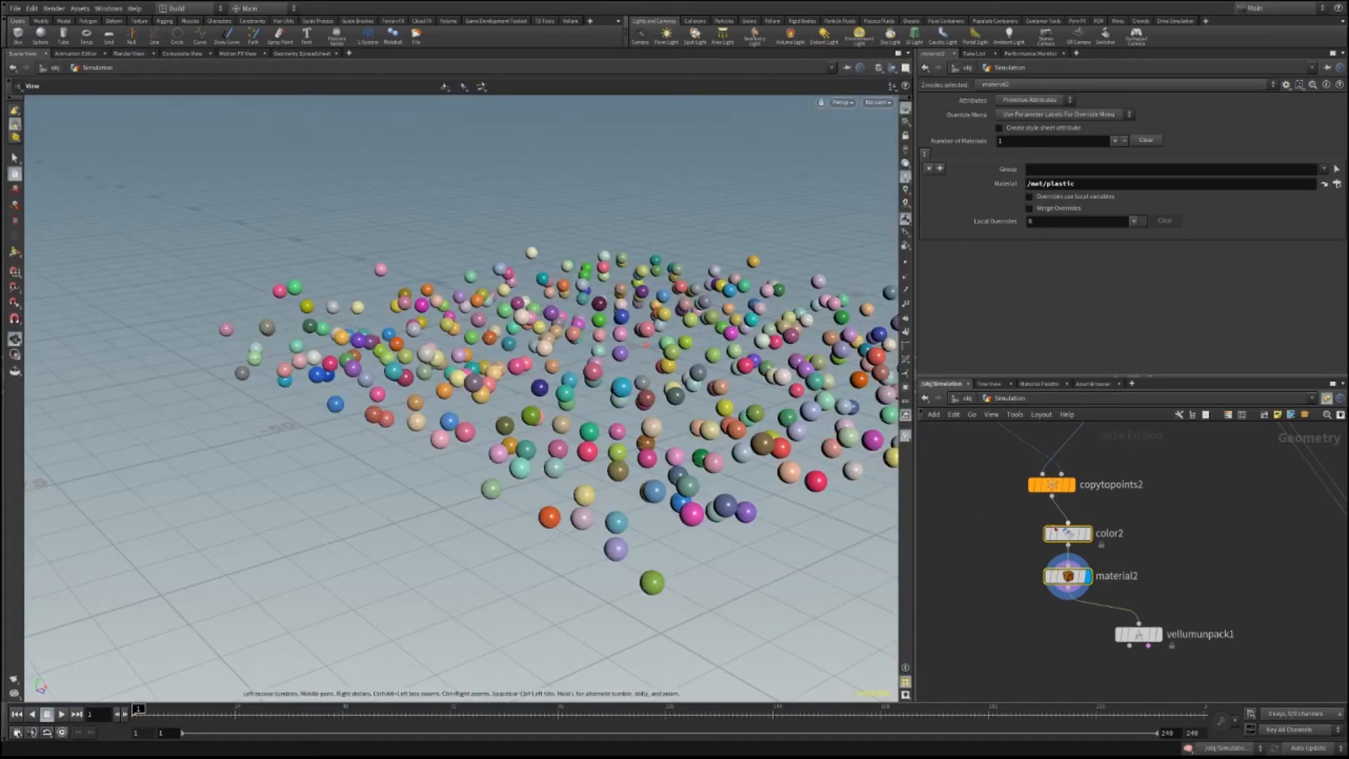
Display the Vellum Unpack node and examine its unpacked balloons in the render view.
click(1157, 634)
drag(626, 428, 498, 436)
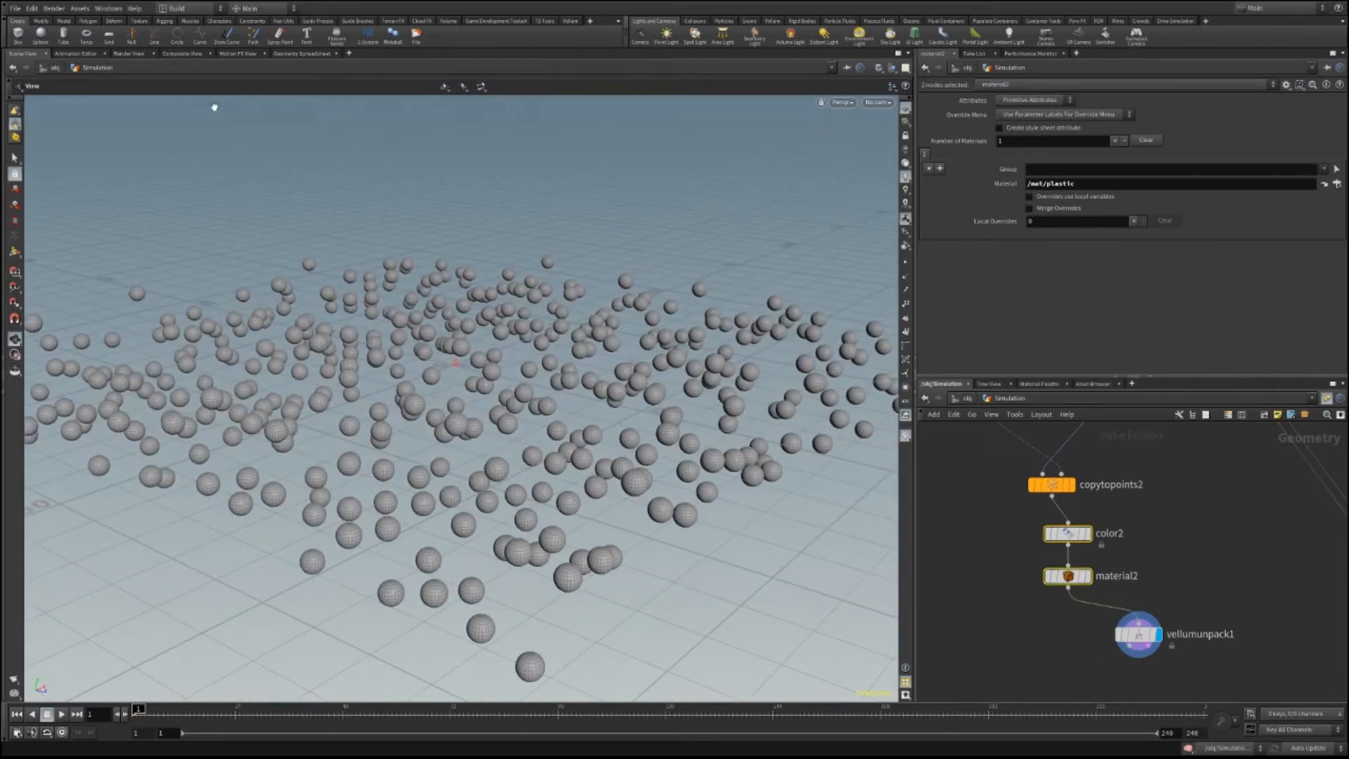
click(128, 53)
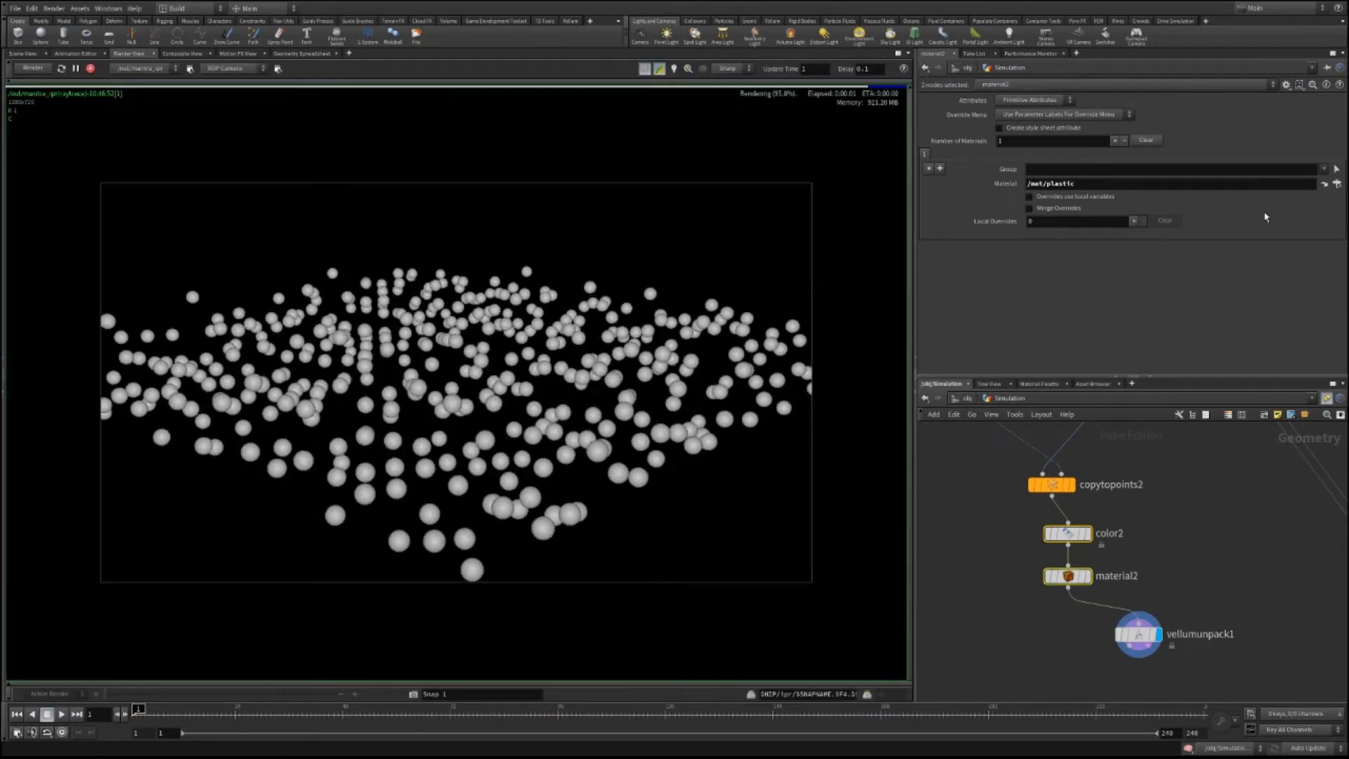
Add Cd and shop_materialpath to the Vellum Unpack node's transfer attributes alongside name.
click(1138, 635)
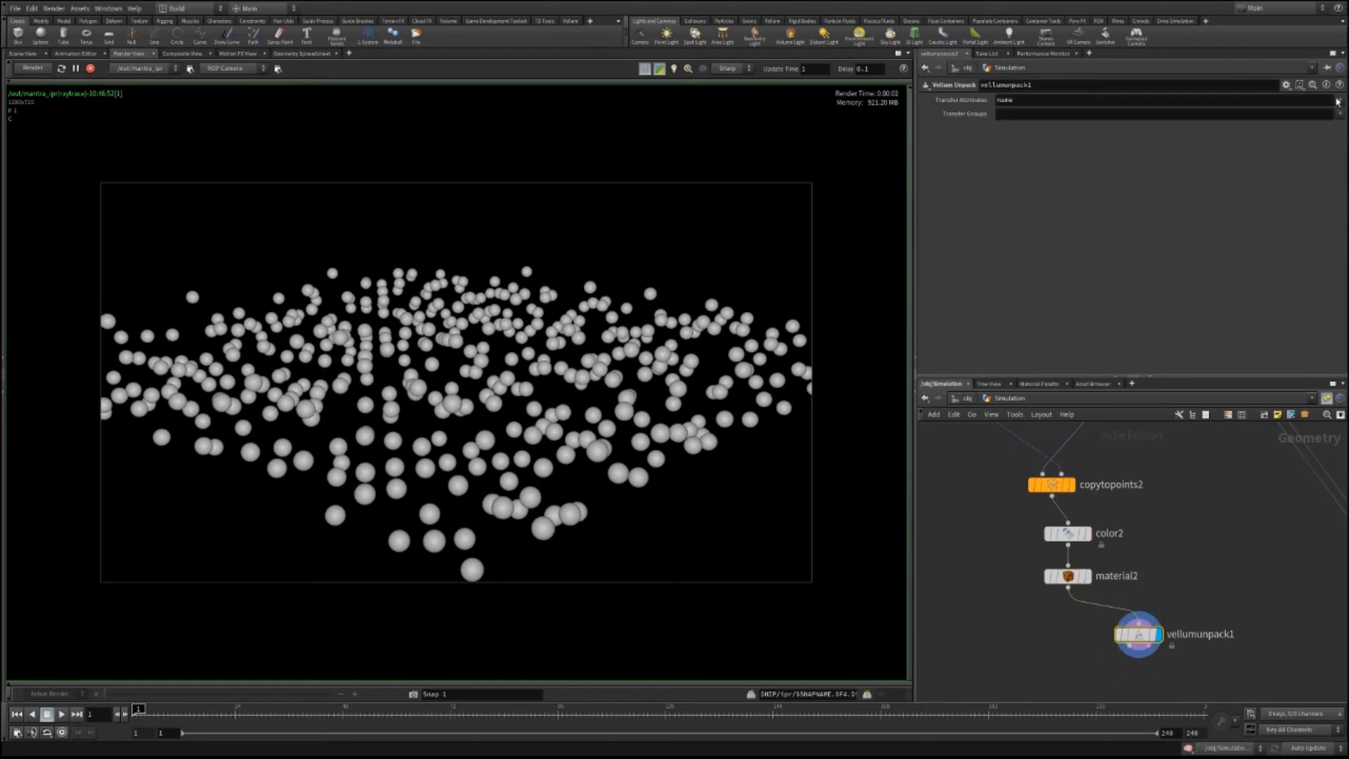
click(1344, 117)
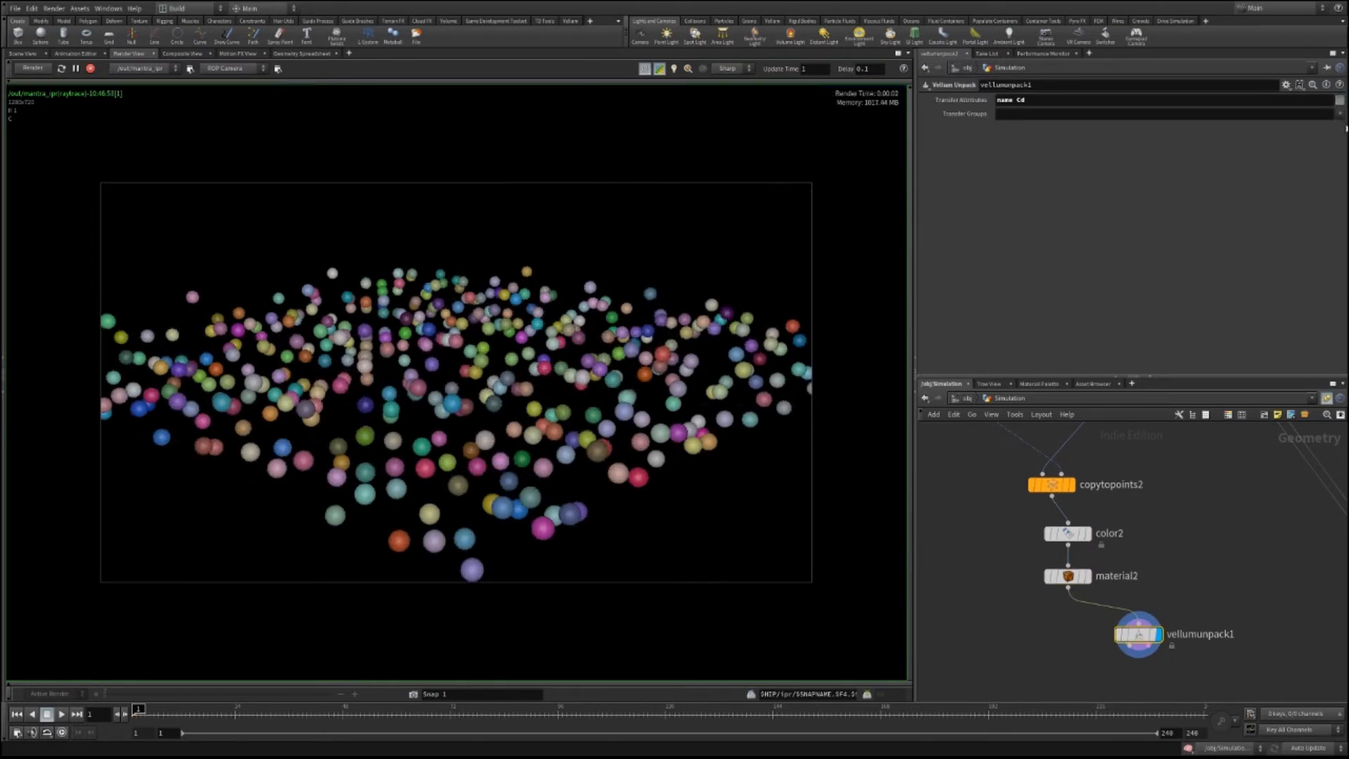
click(1346, 128)
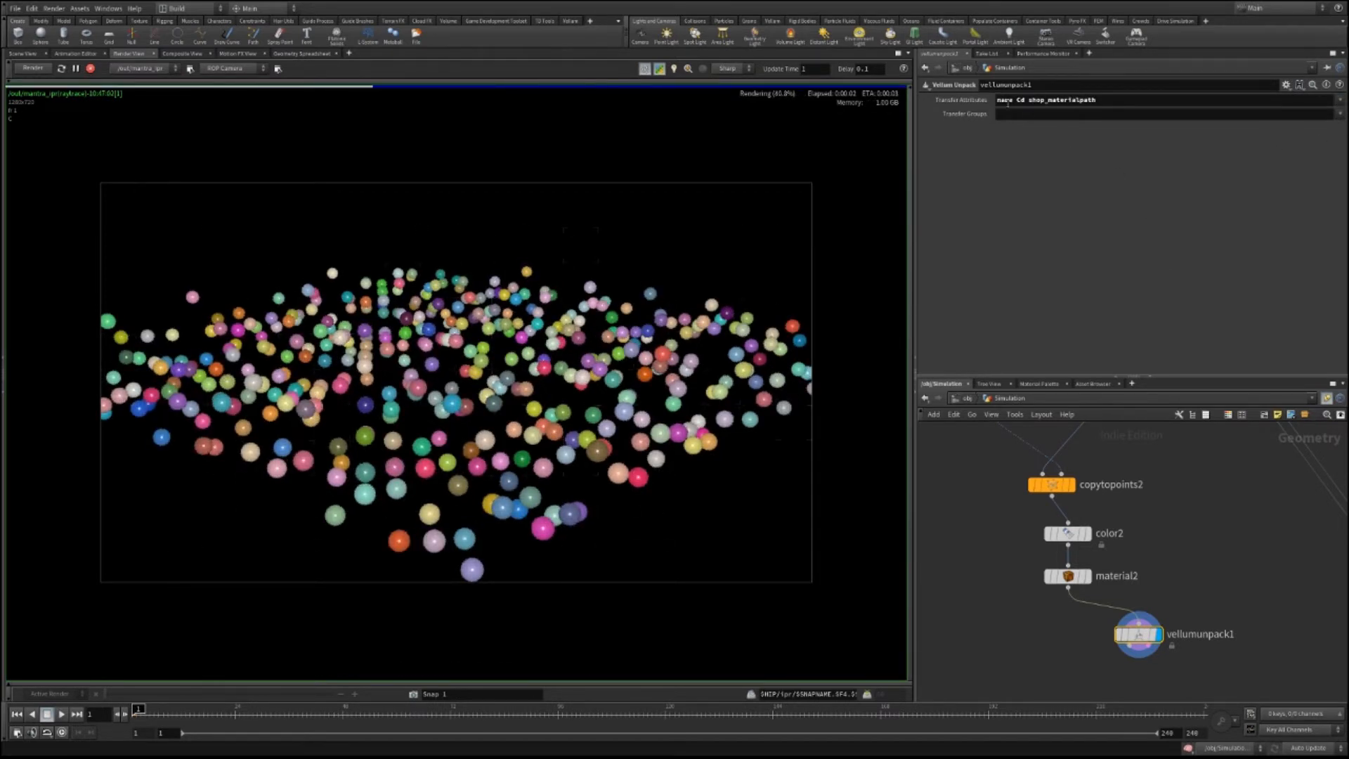
Examine the rendered balloons' colours and plastic material up close and as a whole.
scroll(480, 460, up, 5)
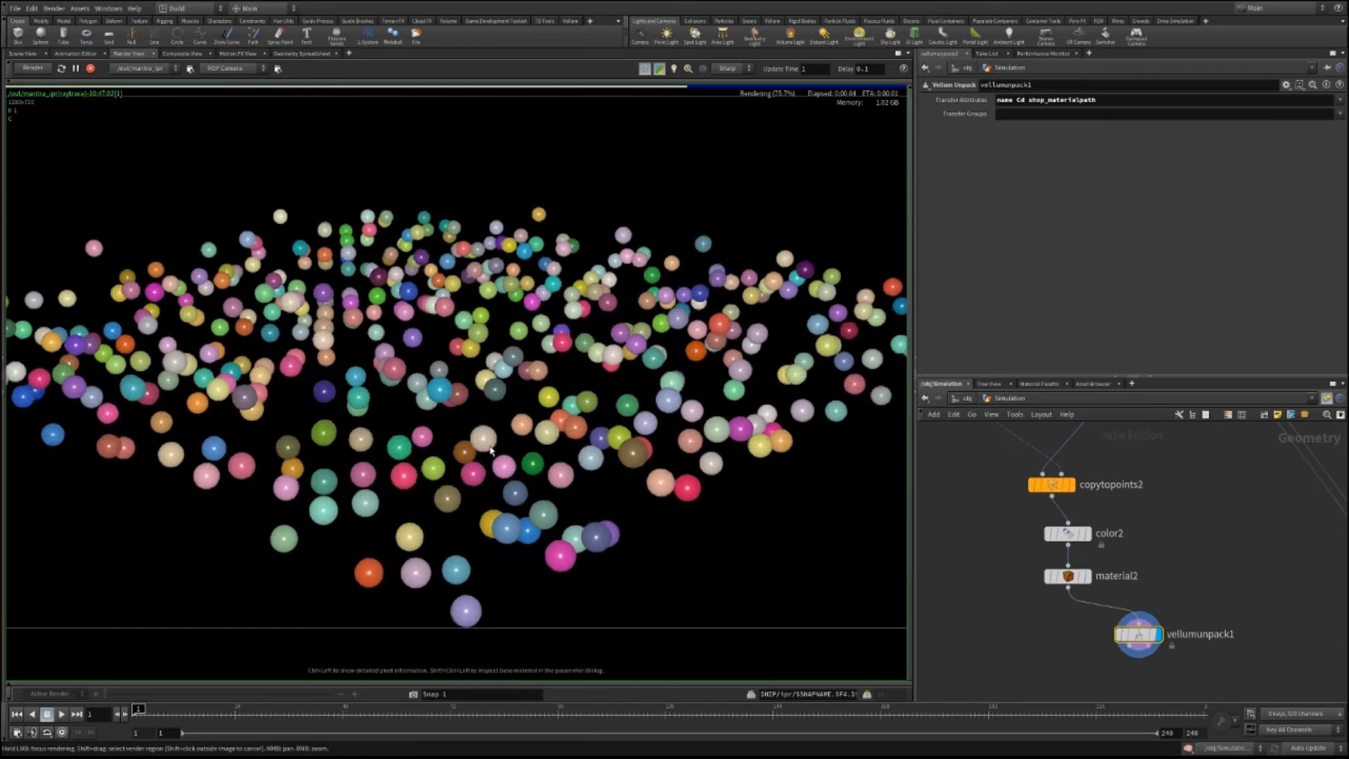
scroll(480, 460, down, 6)
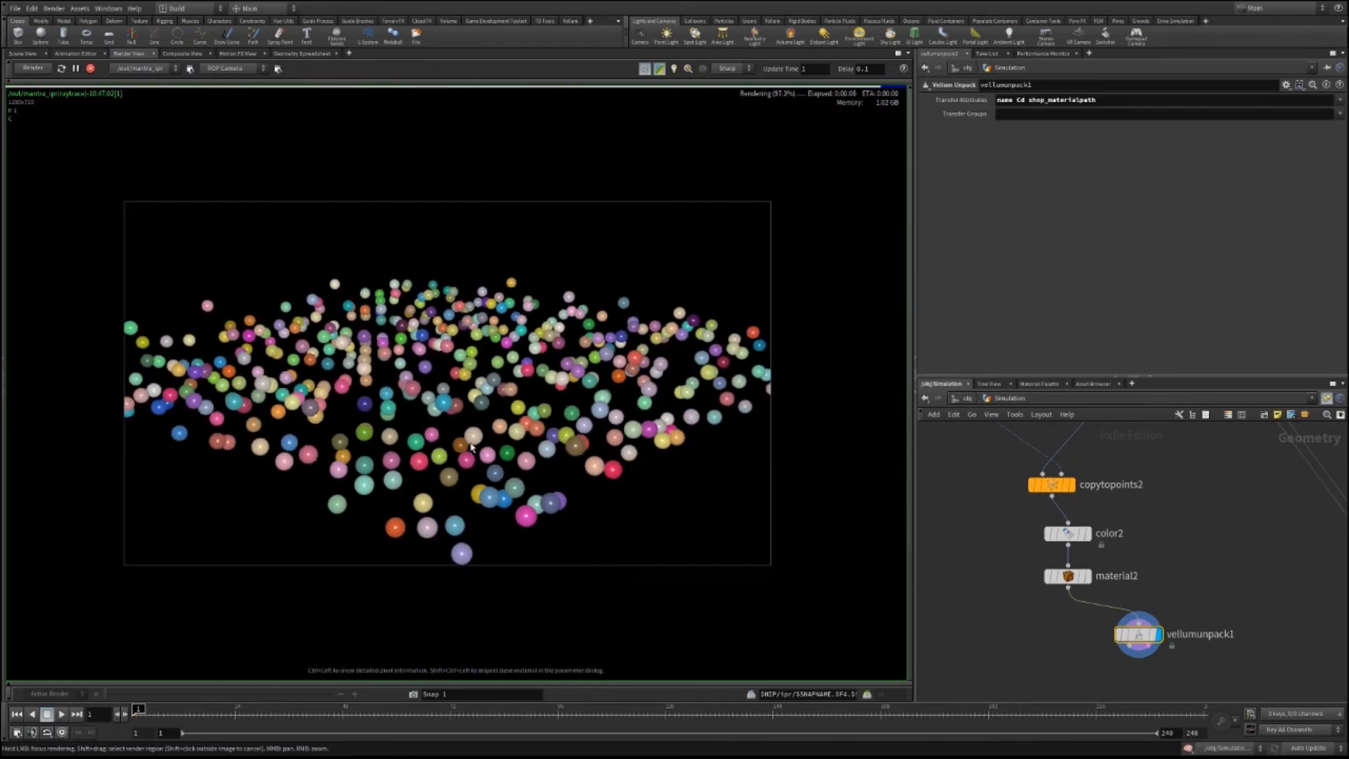
scroll(368, 411, up, 6)
scroll(368, 411, down, 3)
scroll(301, 475, up, 3)
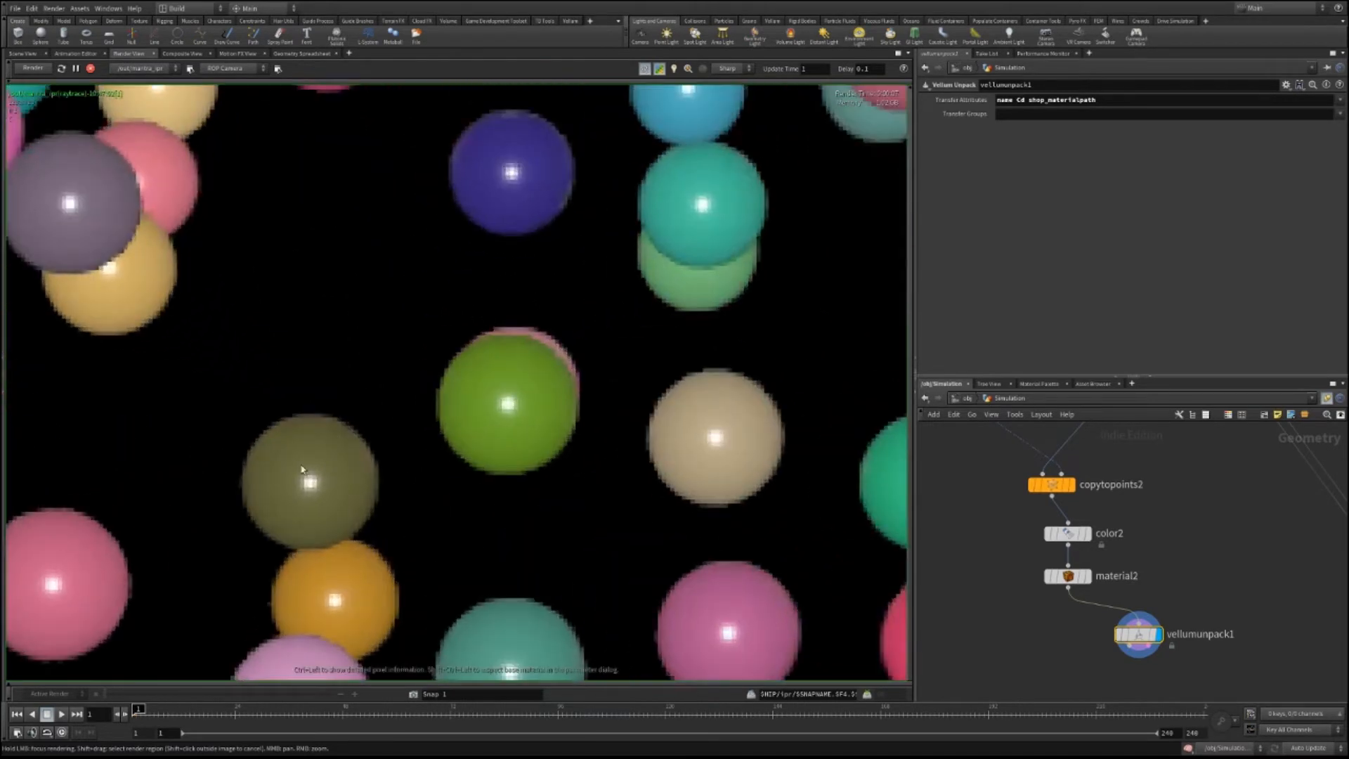
scroll(295, 475, down, 6)
scroll(291, 476, down, 4)
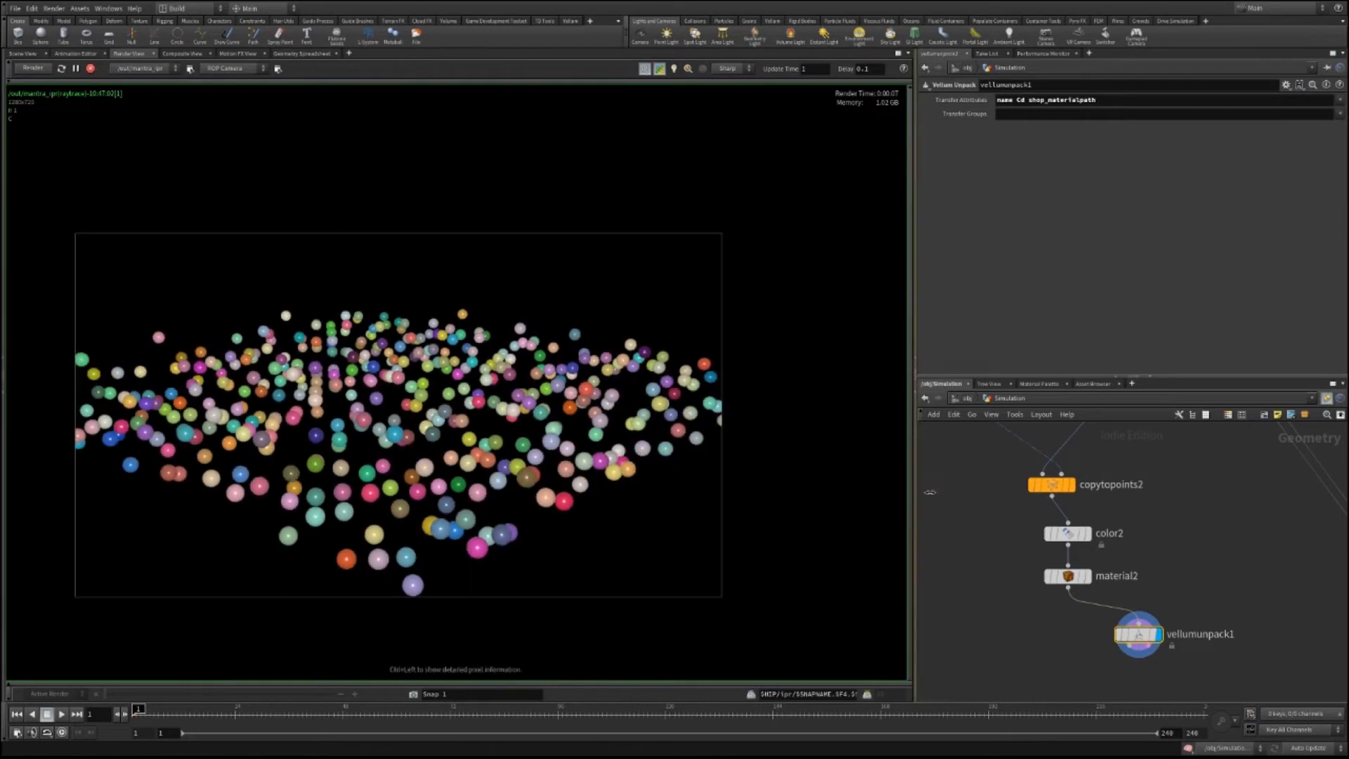
Wire the Vellum Unpack outputs into the DOP network's first inputs and display the DOP network.
middle_drag(1078, 632, 988, 480)
scroll(988, 479, down, 5)
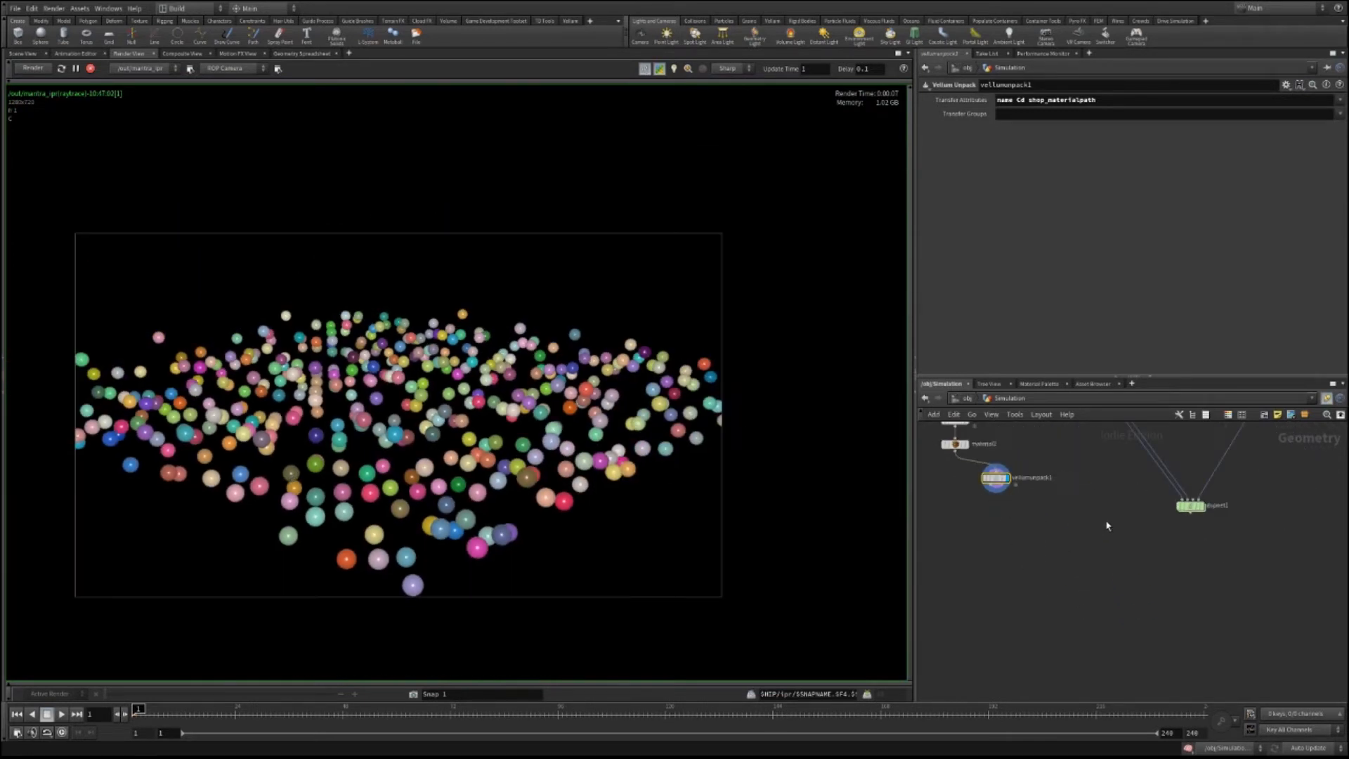
mouse_move(1012, 539)
middle_down()
mouse_move(1006, 593)
mouse_move(1002, 563)
middle_up()
scroll(1005, 592, up, 3)
scroll(1008, 569, up, 2)
scroll(921, 491, up, 2)
scroll(929, 478, up, 2)
drag(938, 472, 1258, 581)
scroll(1148, 492, down, 3)
click(1219, 525)
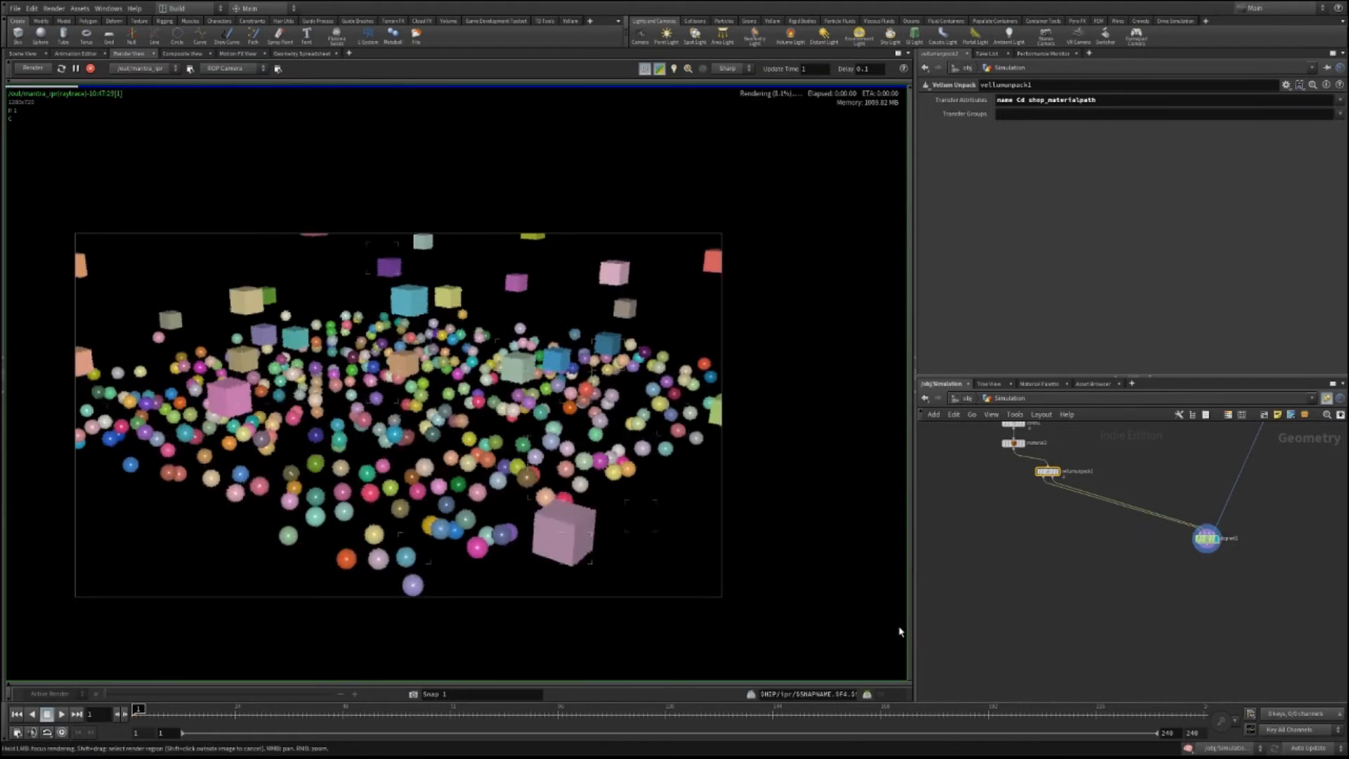
scroll(1128, 526, up, 3)
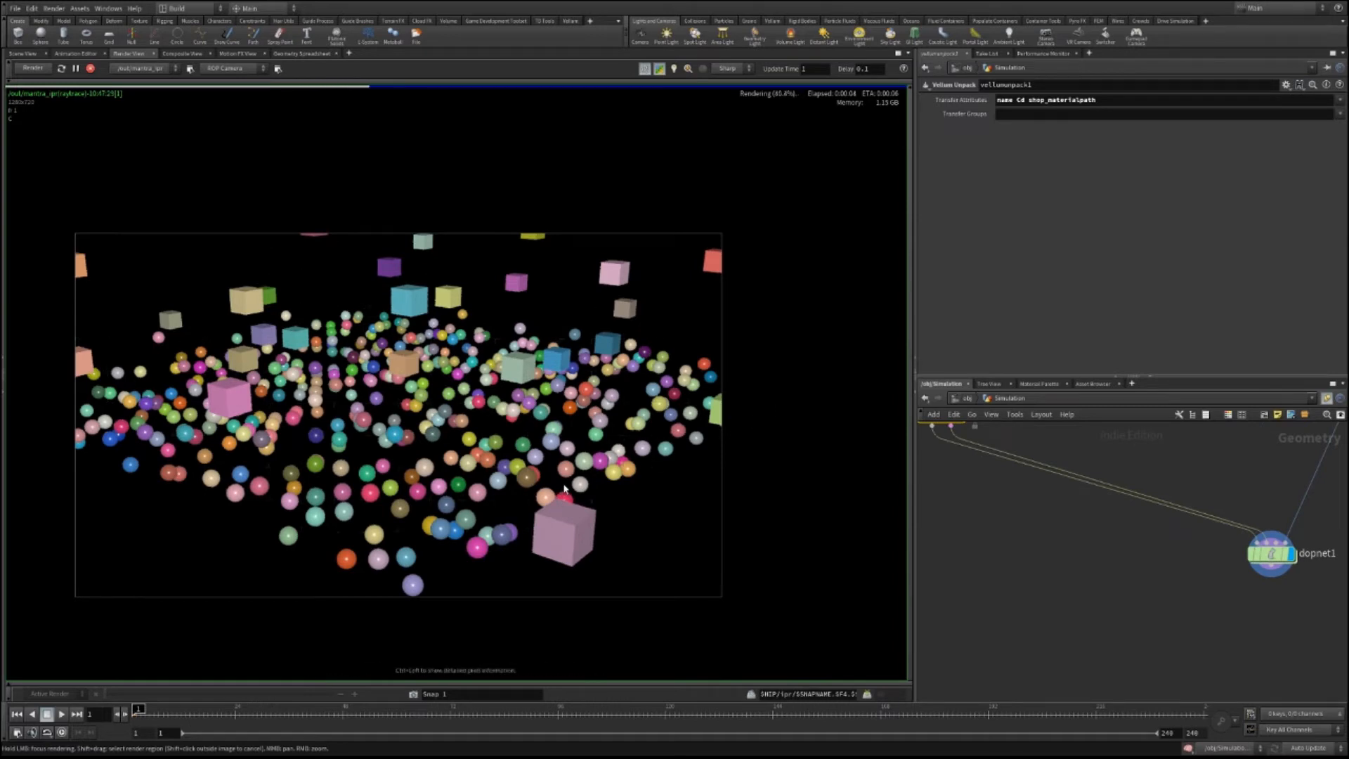
Inspect the boxes and balloons up close in the scene view for intersections.
click(23, 53)
drag(484, 447, 537, 360)
scroll(491, 316, up, 10)
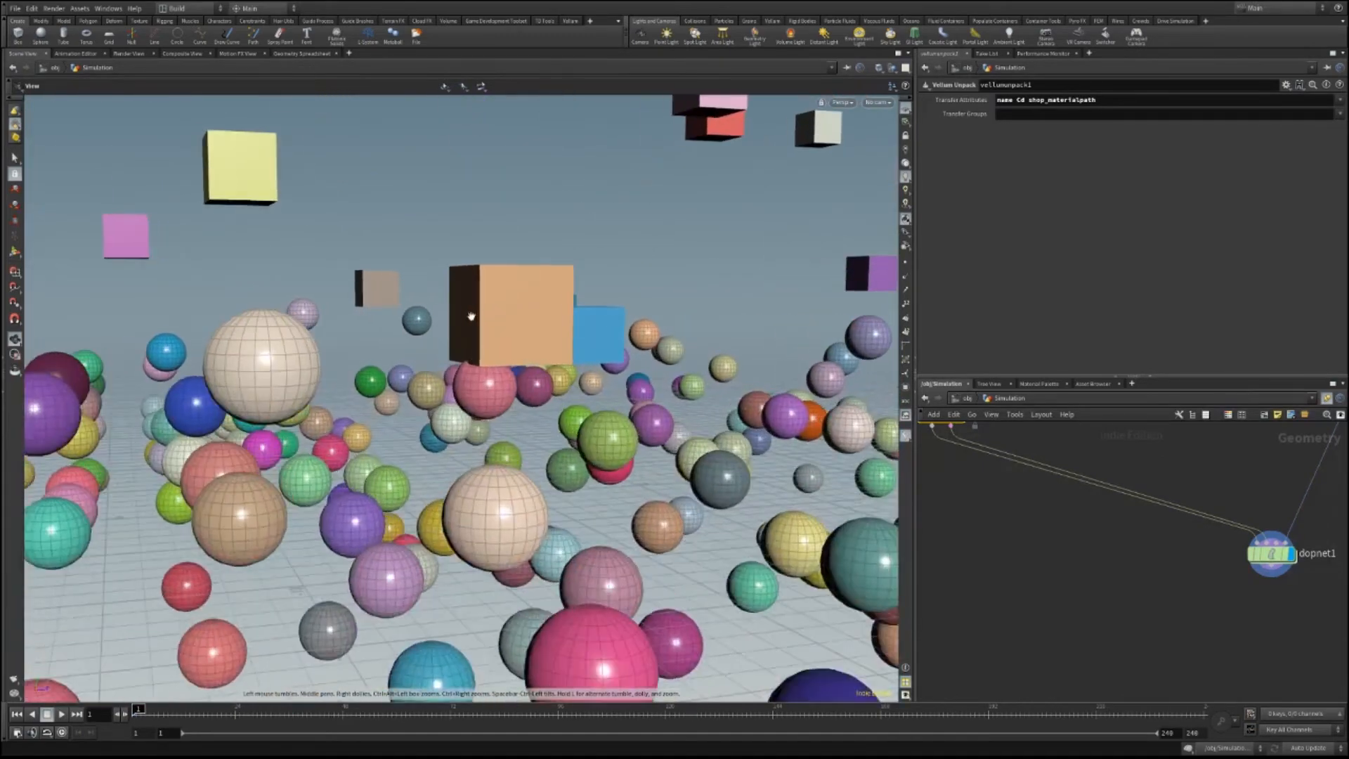
drag(467, 416, 811, 386)
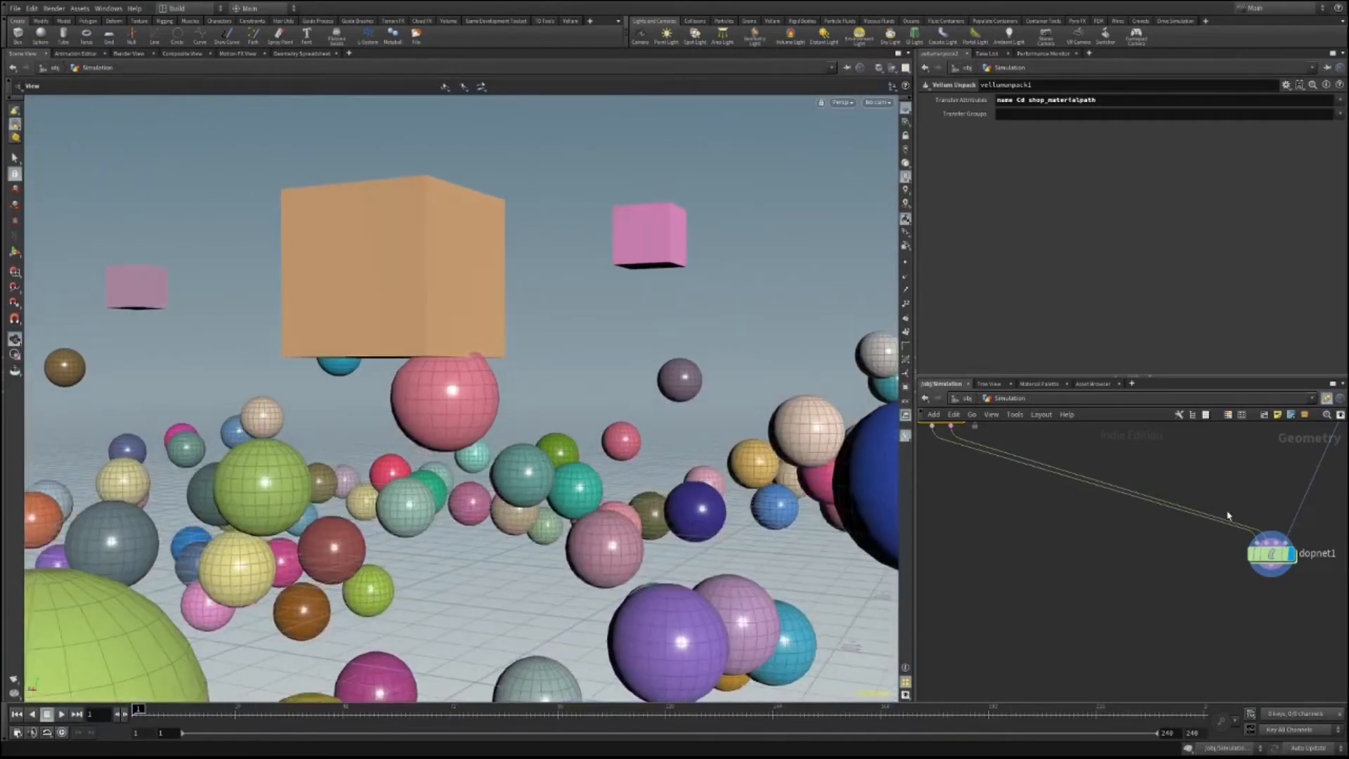
Set the Y centre of the scatter volume's box to 75 to raise the scattered boxes.
middle_drag(1229, 515, 955, 737)
middle_drag(1196, 555, 1182, 710)
scroll(1184, 494, down, 5)
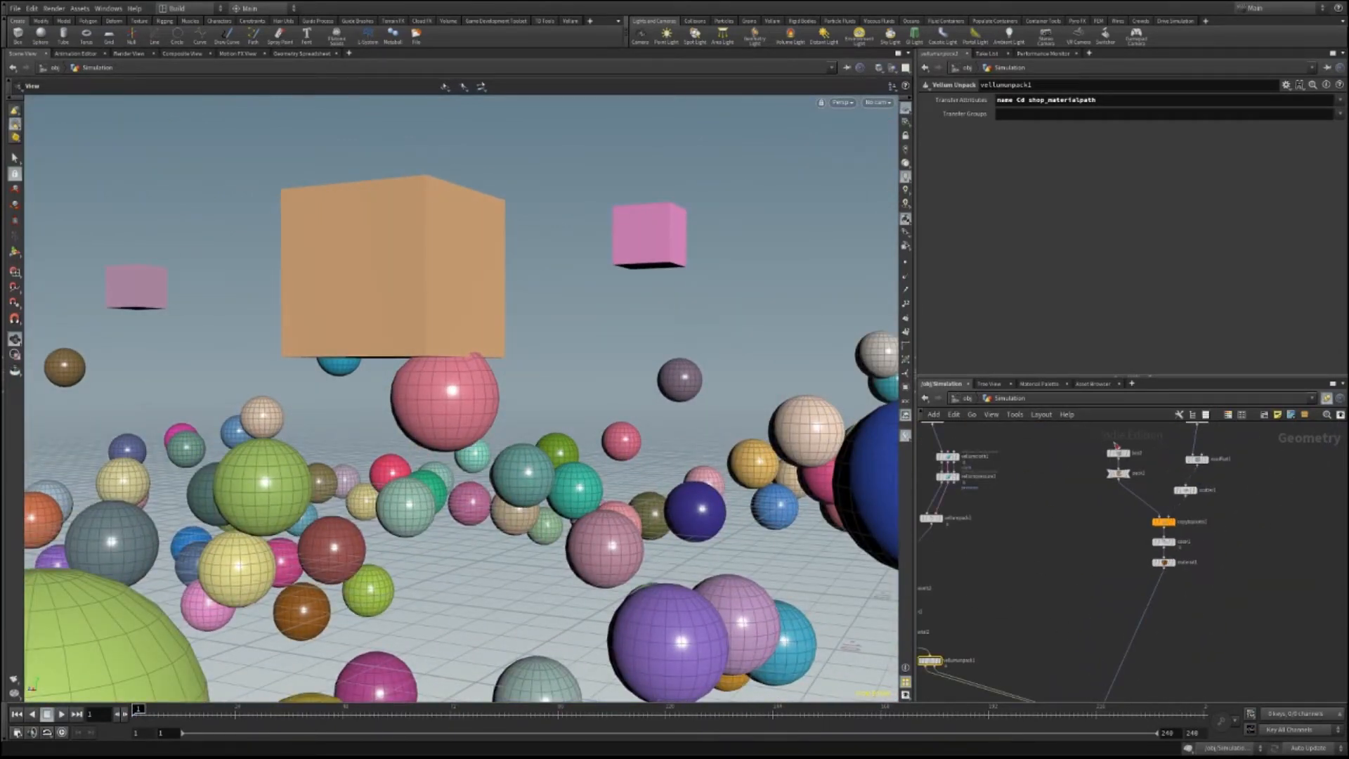
scroll(1184, 494, up, 1)
click(1182, 476)
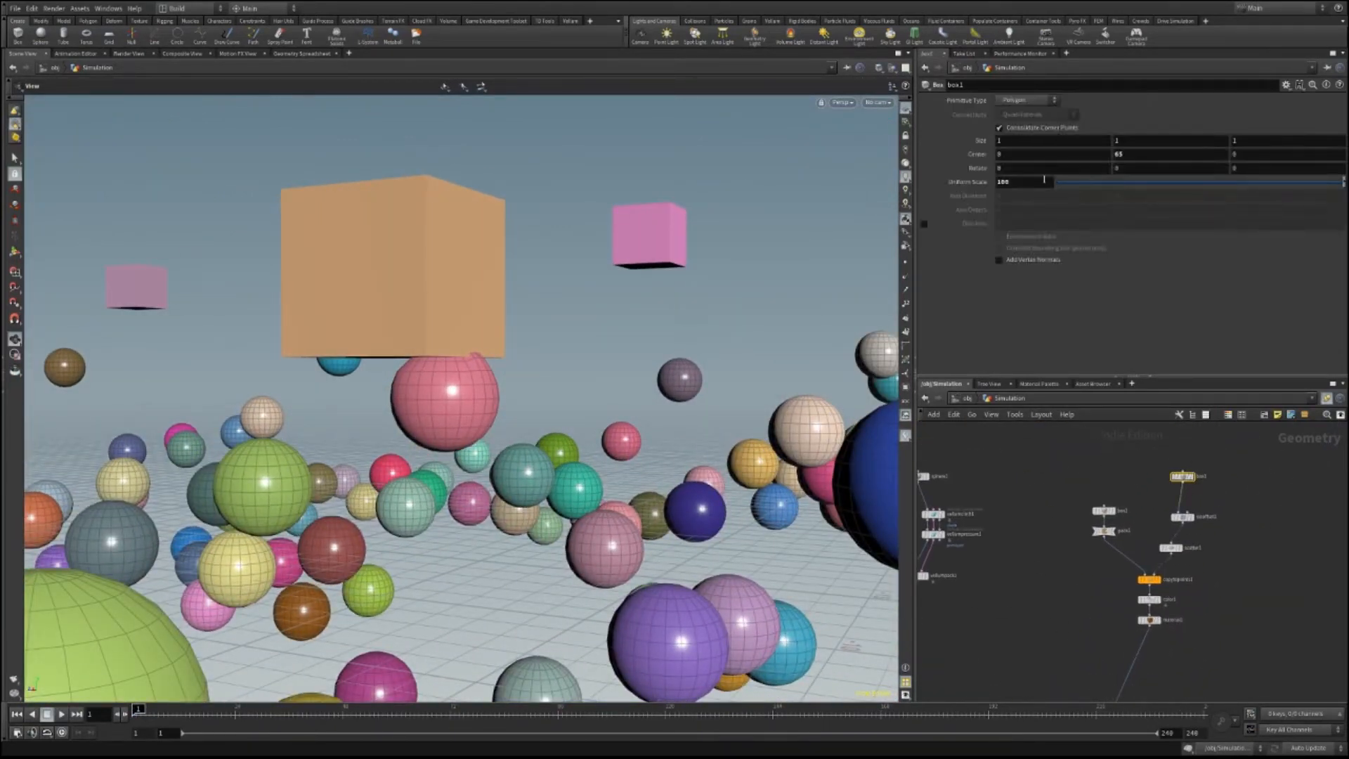
click(1143, 153)
text(75)
key(Return)
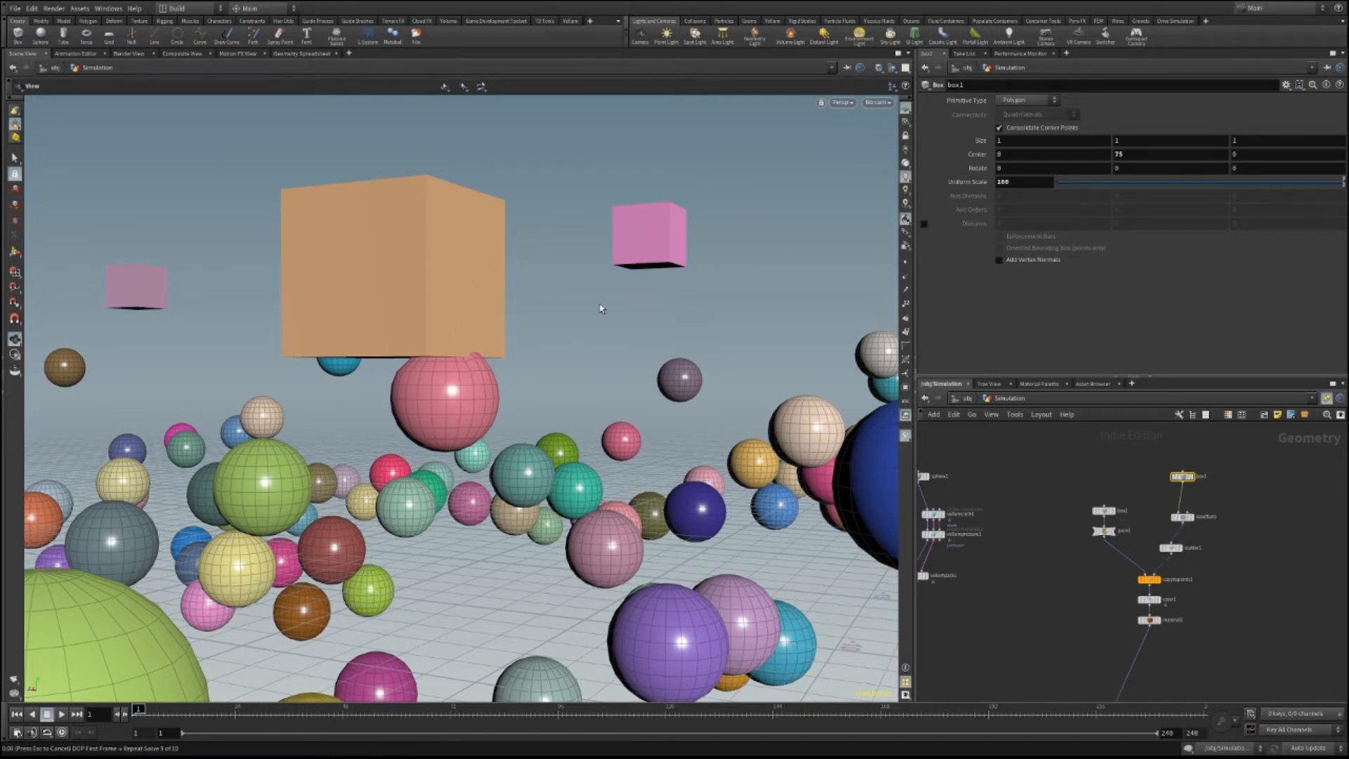
Examine the spacing between the raised boxes and the balloons from several angles.
scroll(593, 310, down, 10)
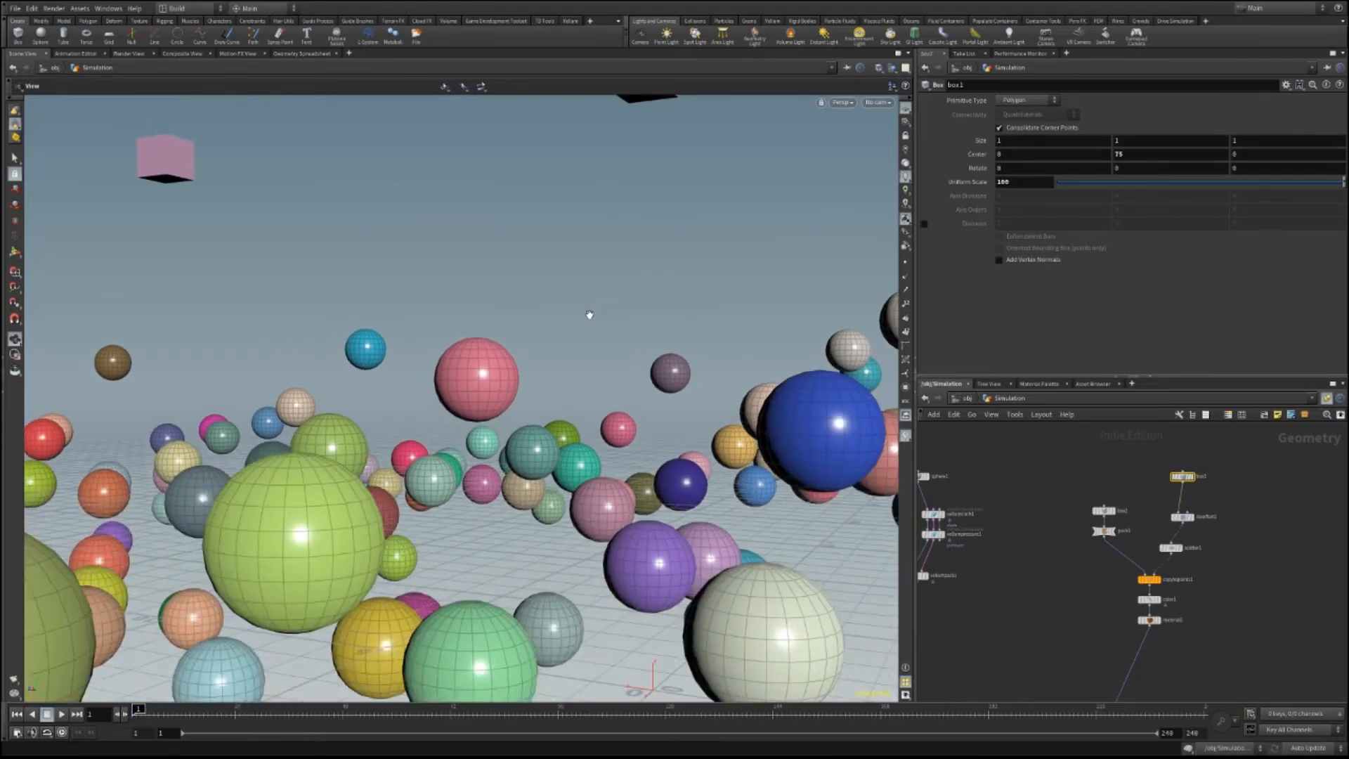
drag(595, 373, 85, 355)
right_drag(85, 355, 535, 461)
scroll(536, 462, down, 15)
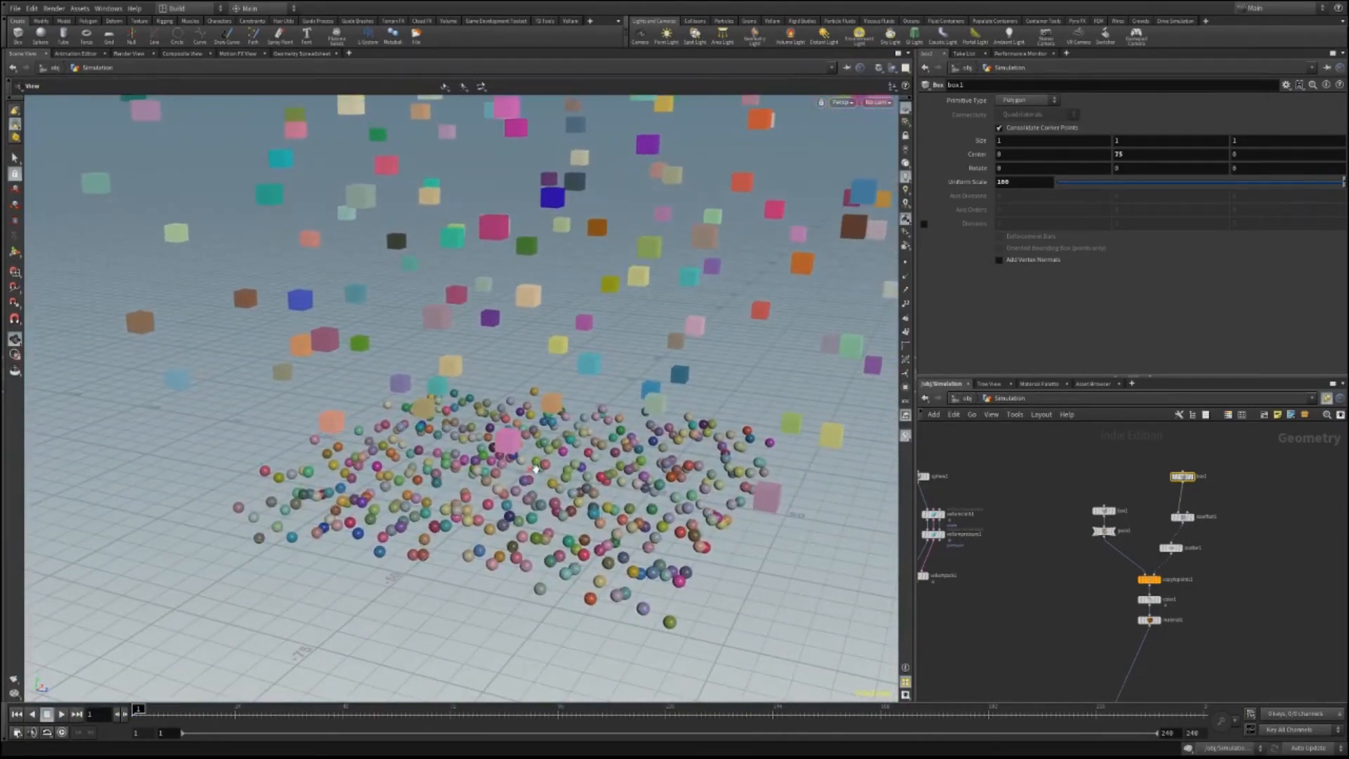
Play the first few frames of the simulation, stop it, and view the whole setup.
drag(484, 510, 534, 619)
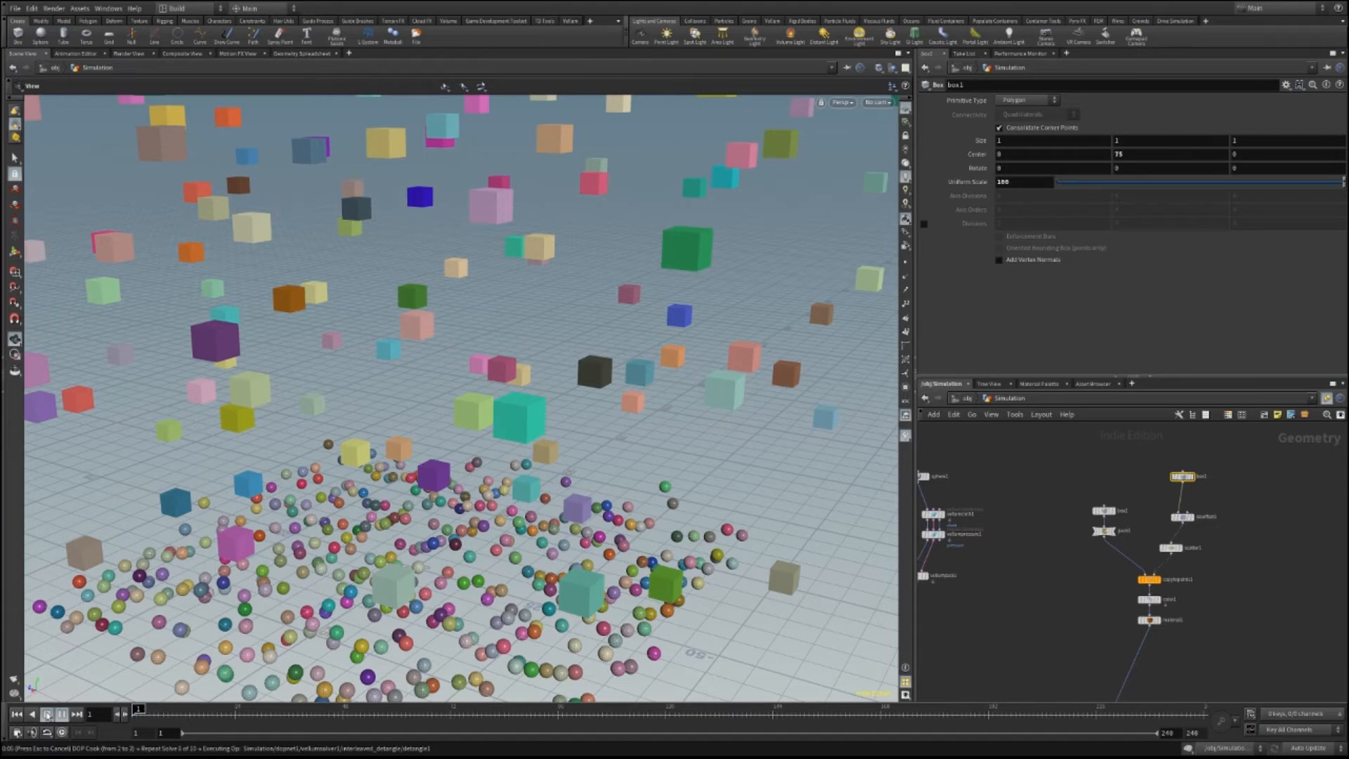
click(47, 716)
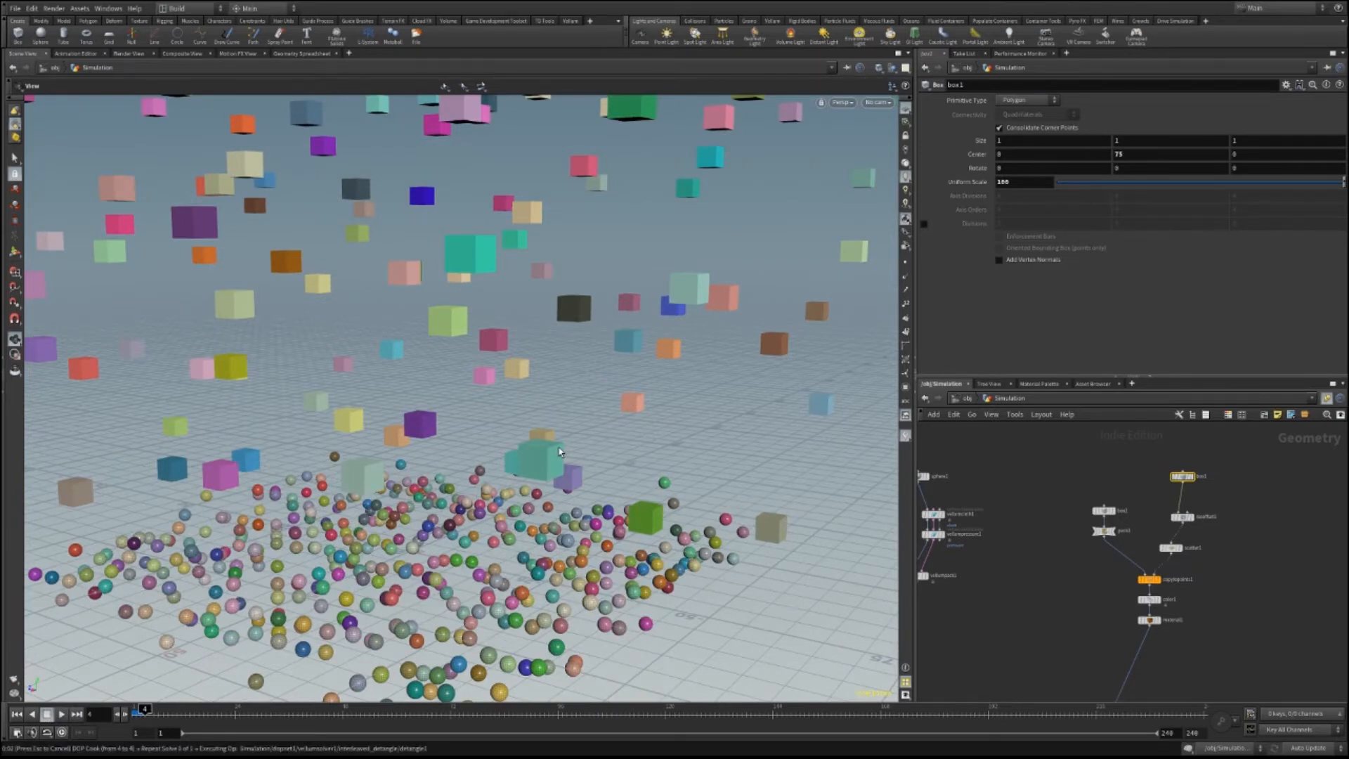
drag(559, 452, 567, 527)
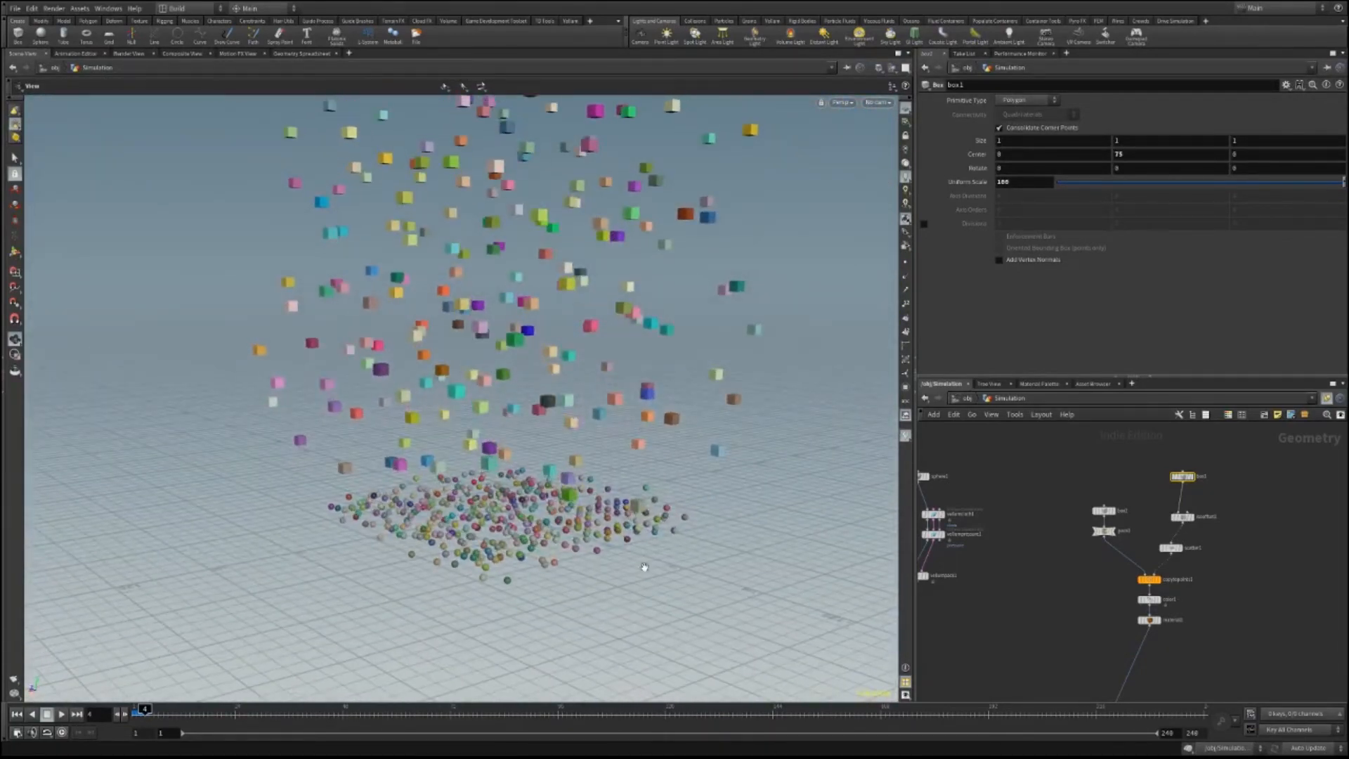
Add a File Cache node below the DOP network and display it.
middle_drag(1045, 612, 1061, 478)
middle_drag(1003, 680, 1025, 570)
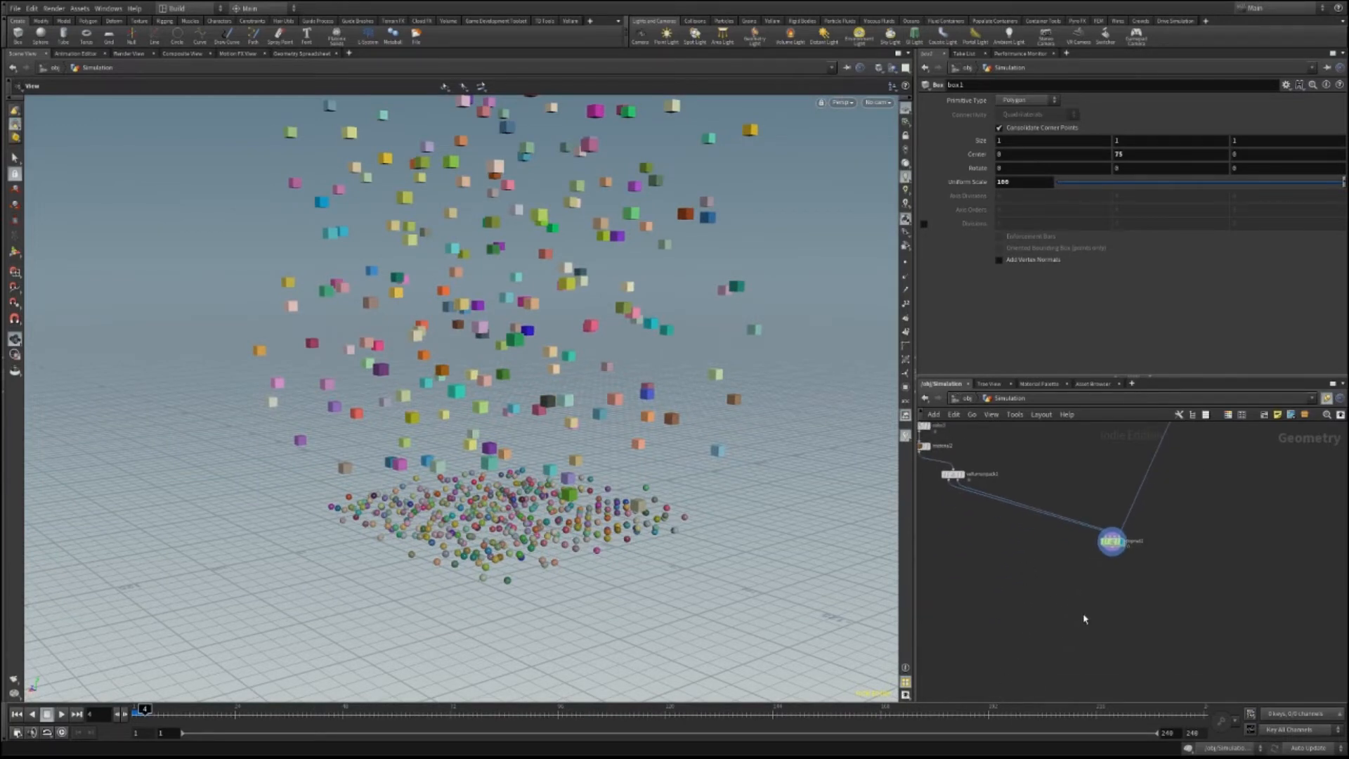
key(Return)
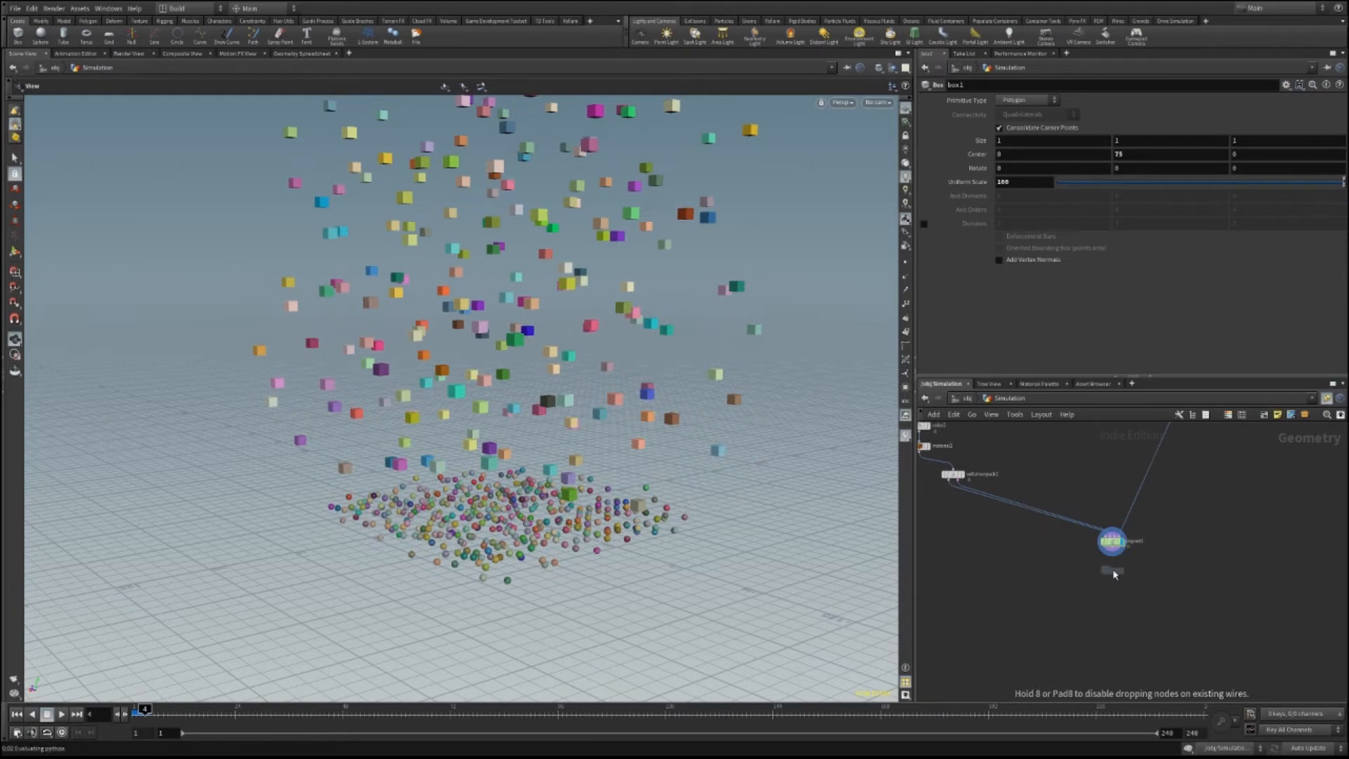
click(1113, 573)
scroll(1114, 573, up, 3)
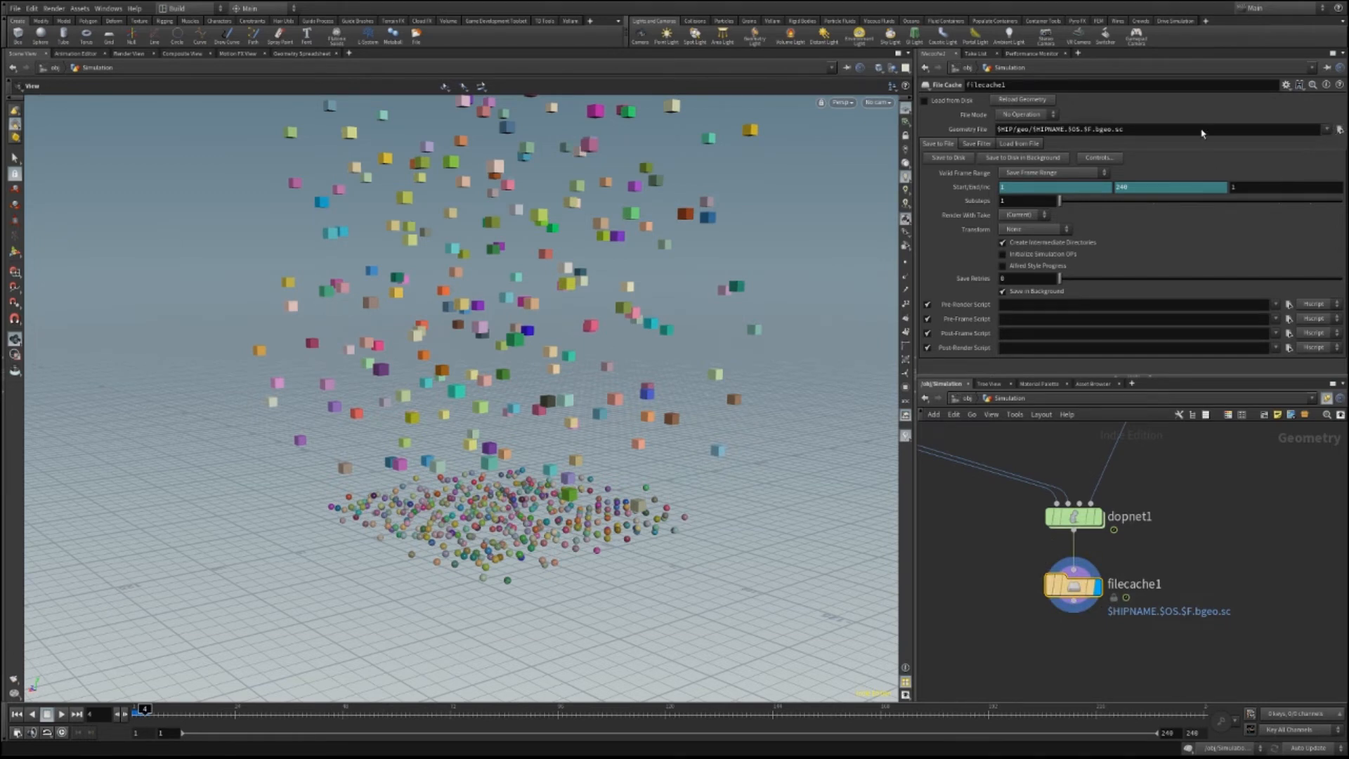
Load $HIP/floatinggeo/Risingballons2CJ_20712.filecache1.$F.bgeo.sc from disk in the File Cache and view the cached simulation at frame 1.
click(952, 100)
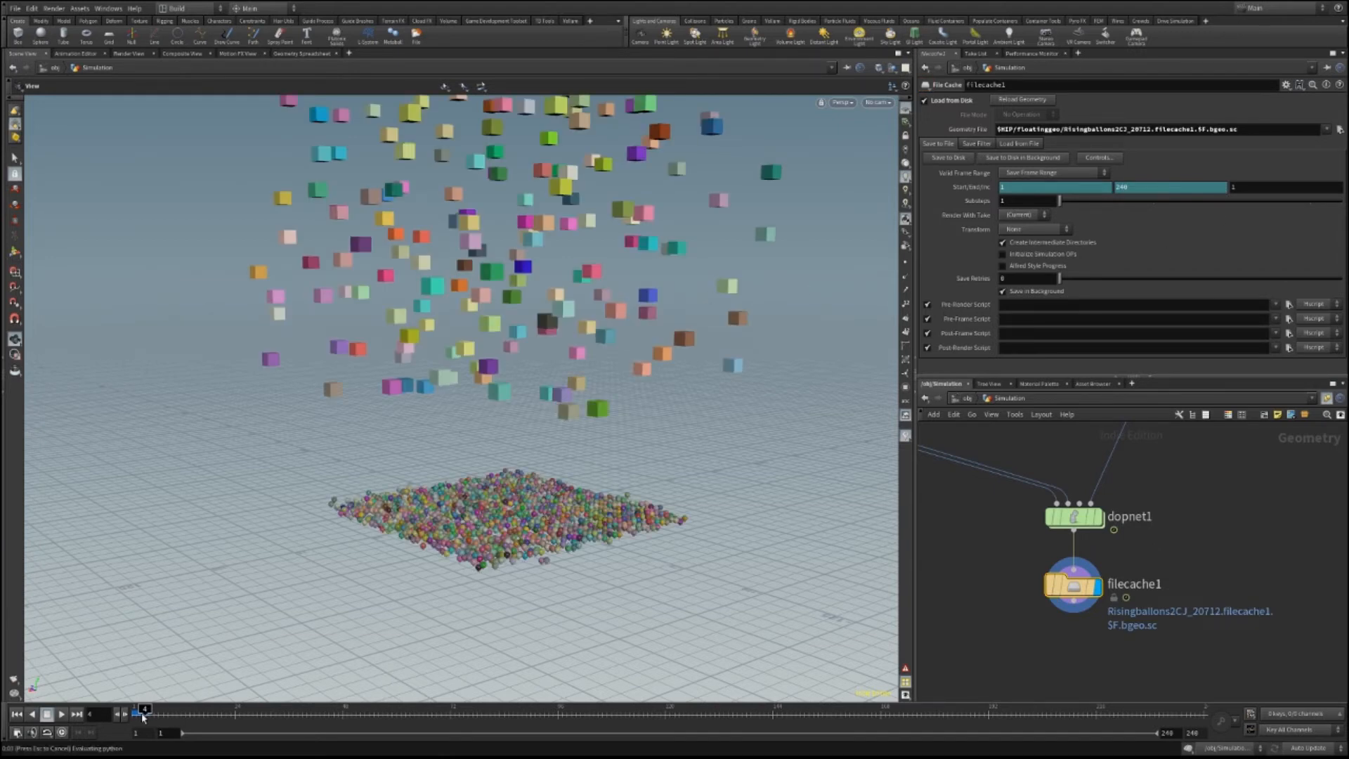
drag(144, 710, 139, 710)
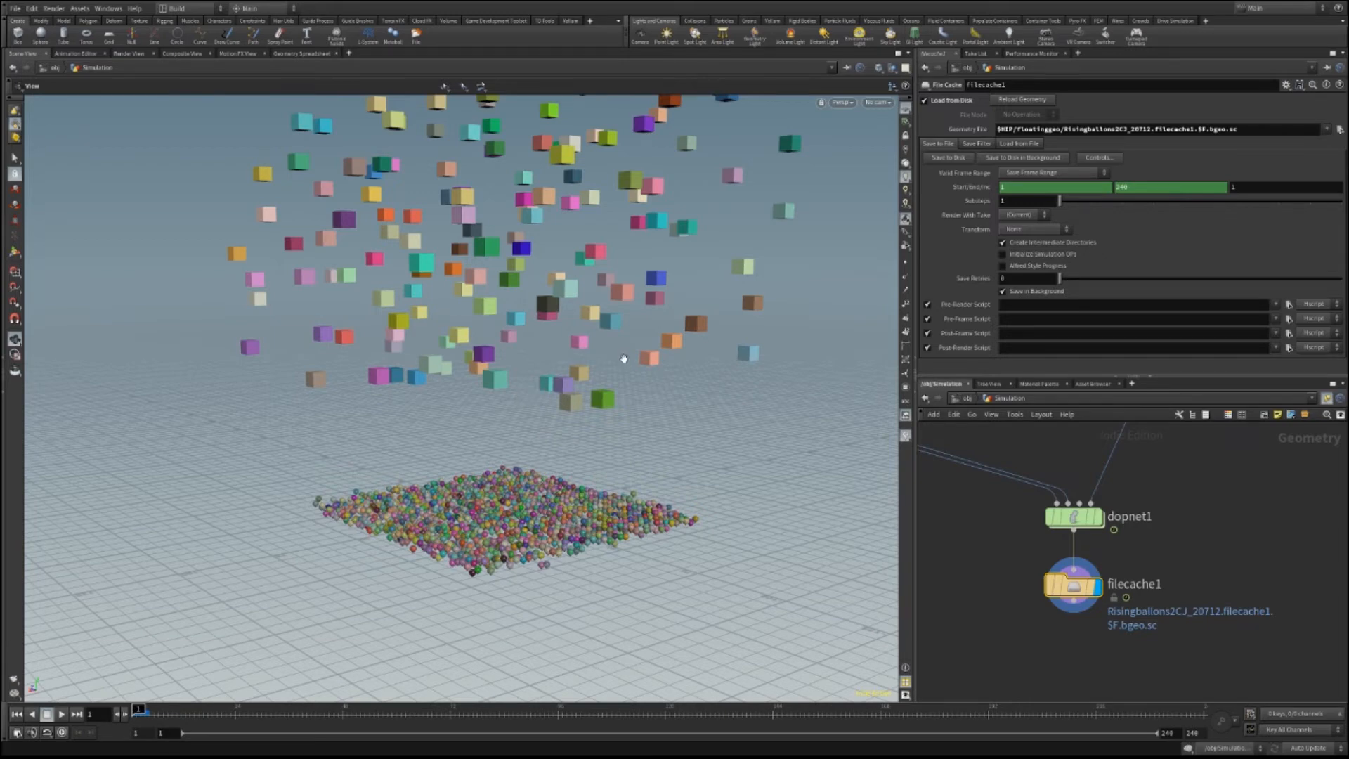
drag(623, 355, 892, 486)
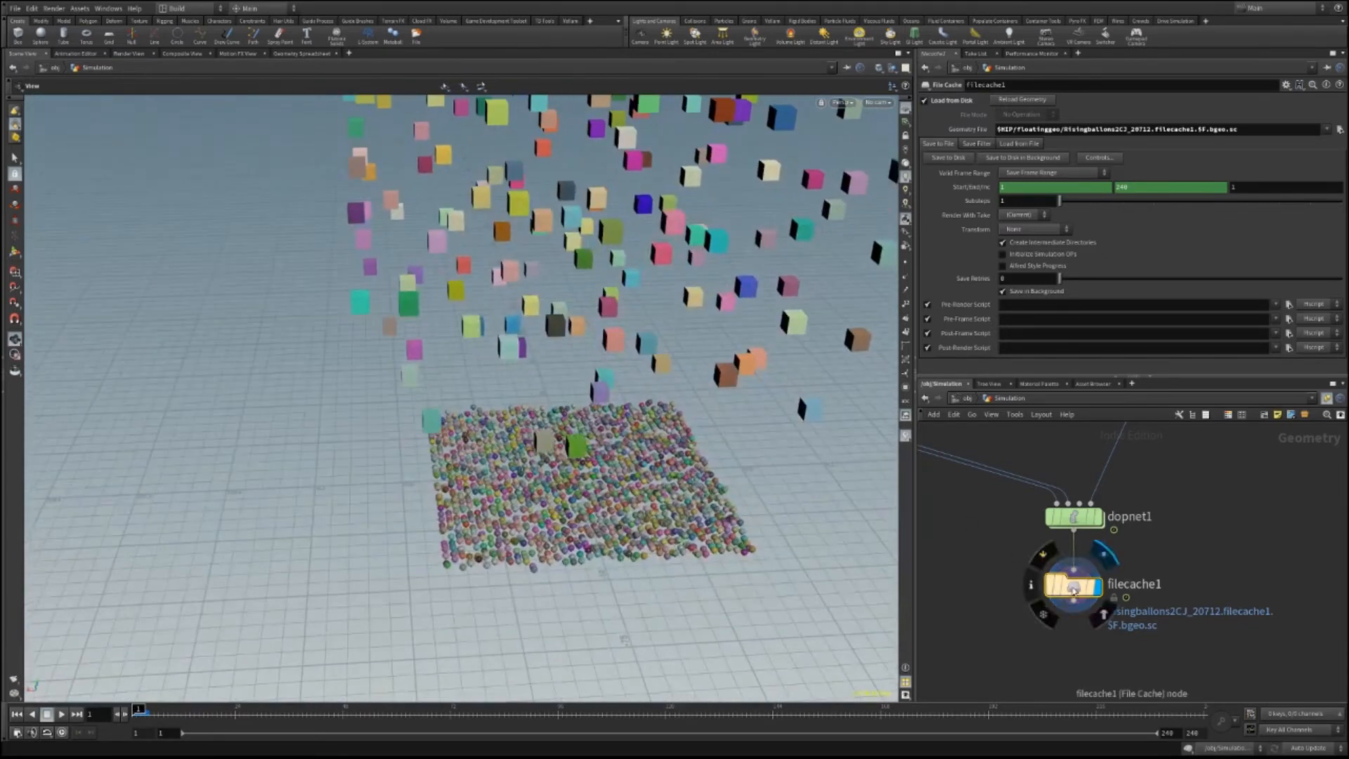
Delete the File Cache node.
double_click(1075, 589)
click(998, 398)
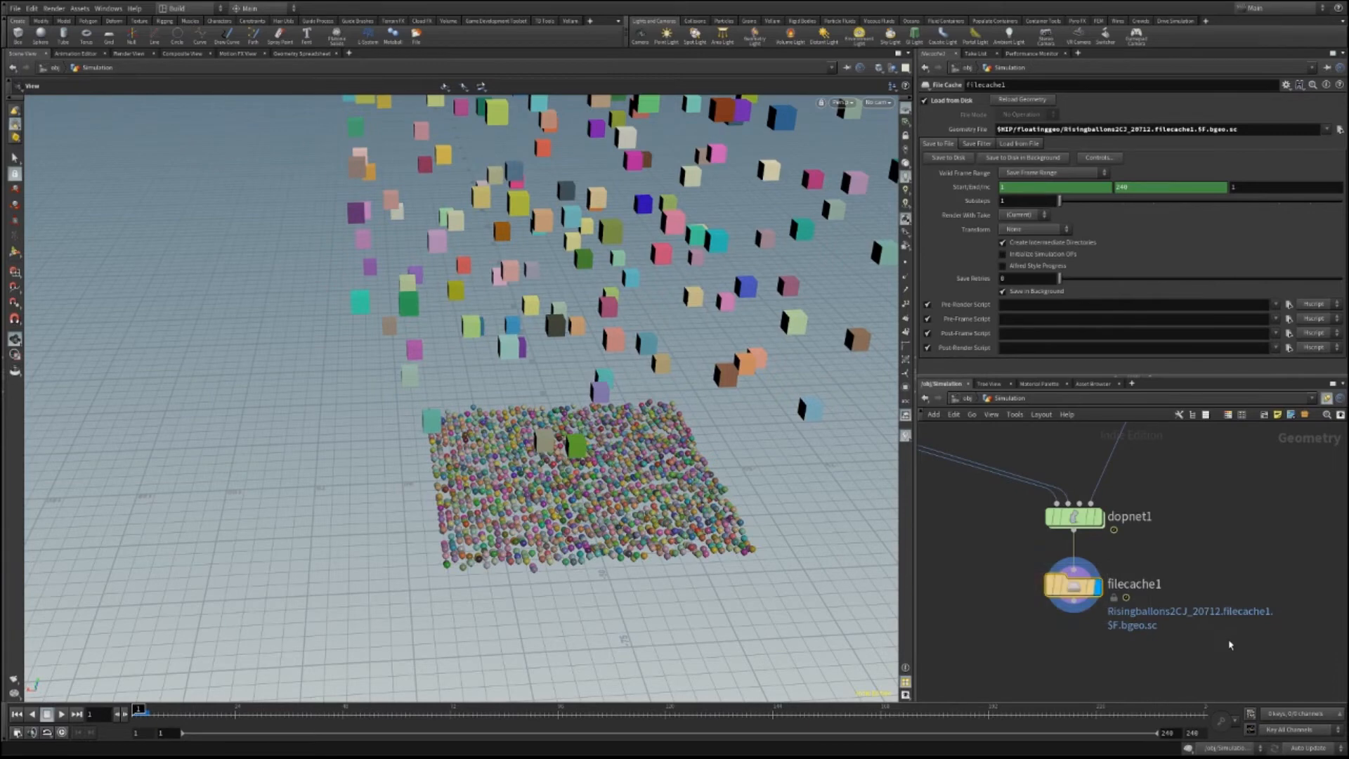
key(Delete)
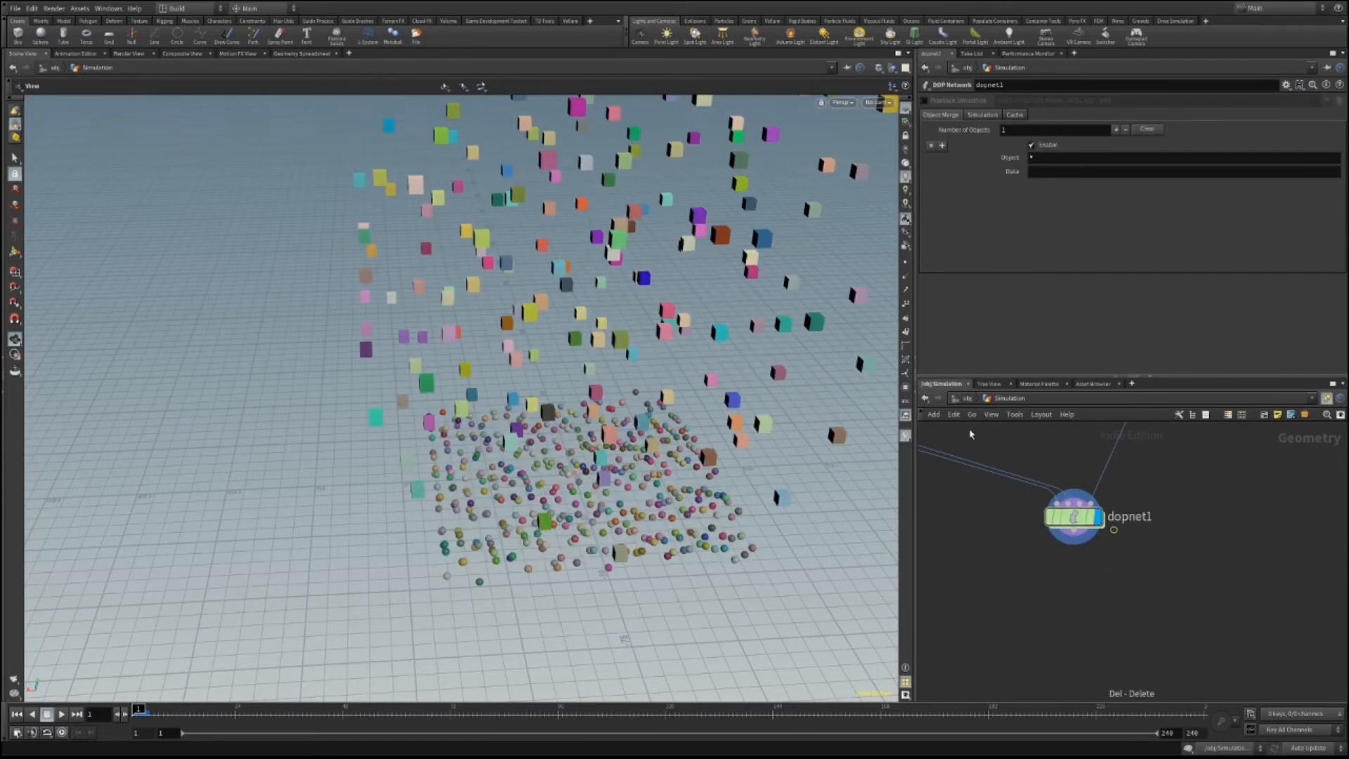
Create a new Geometry object below the Simulation object and go inside it.
click(967, 397)
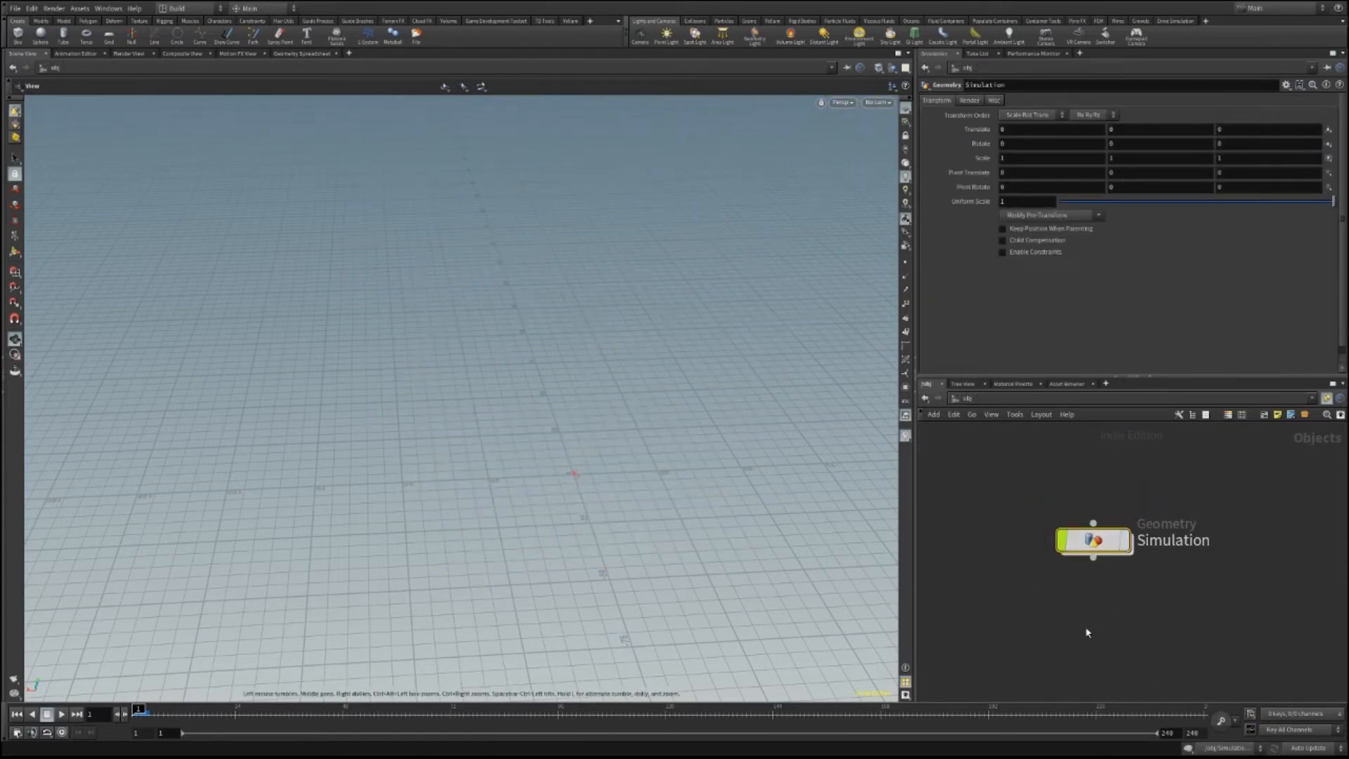
key(Return)
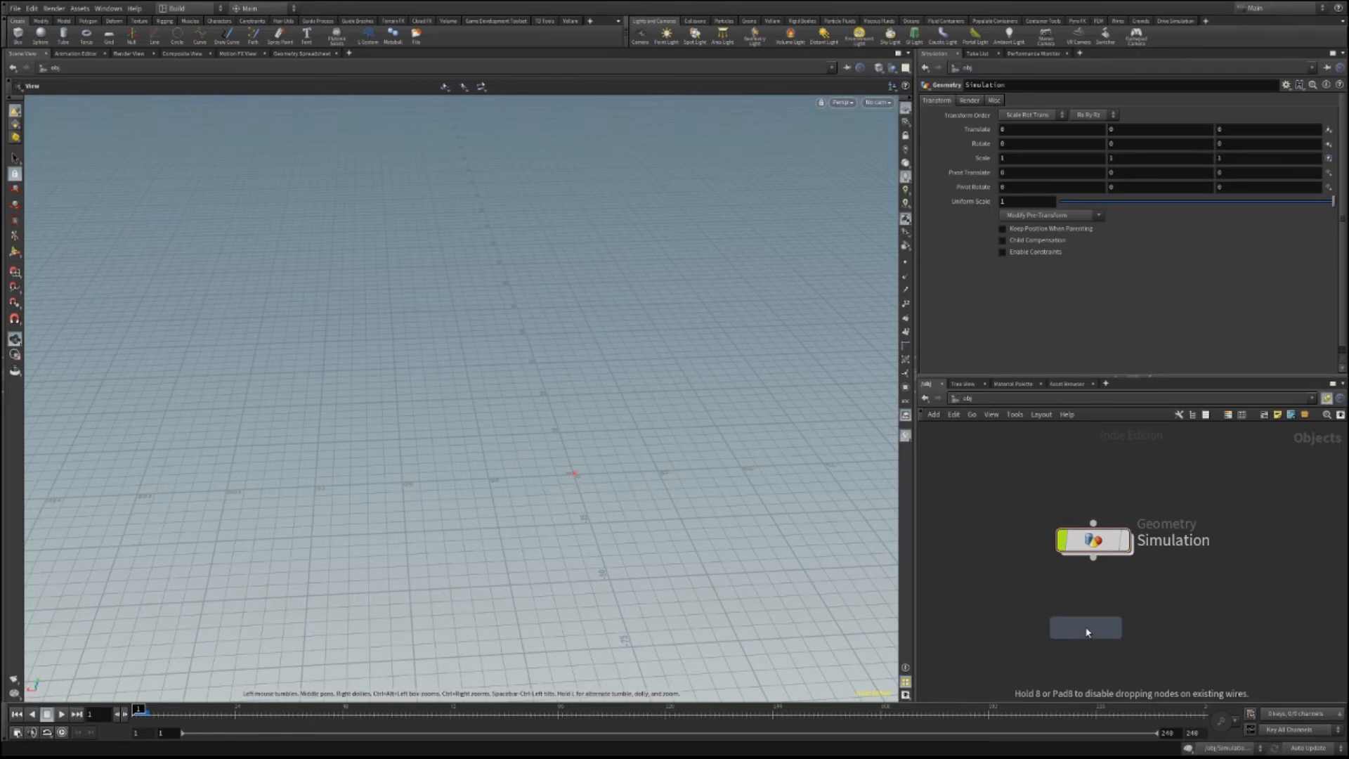
click(1086, 631)
double_click(1099, 630)
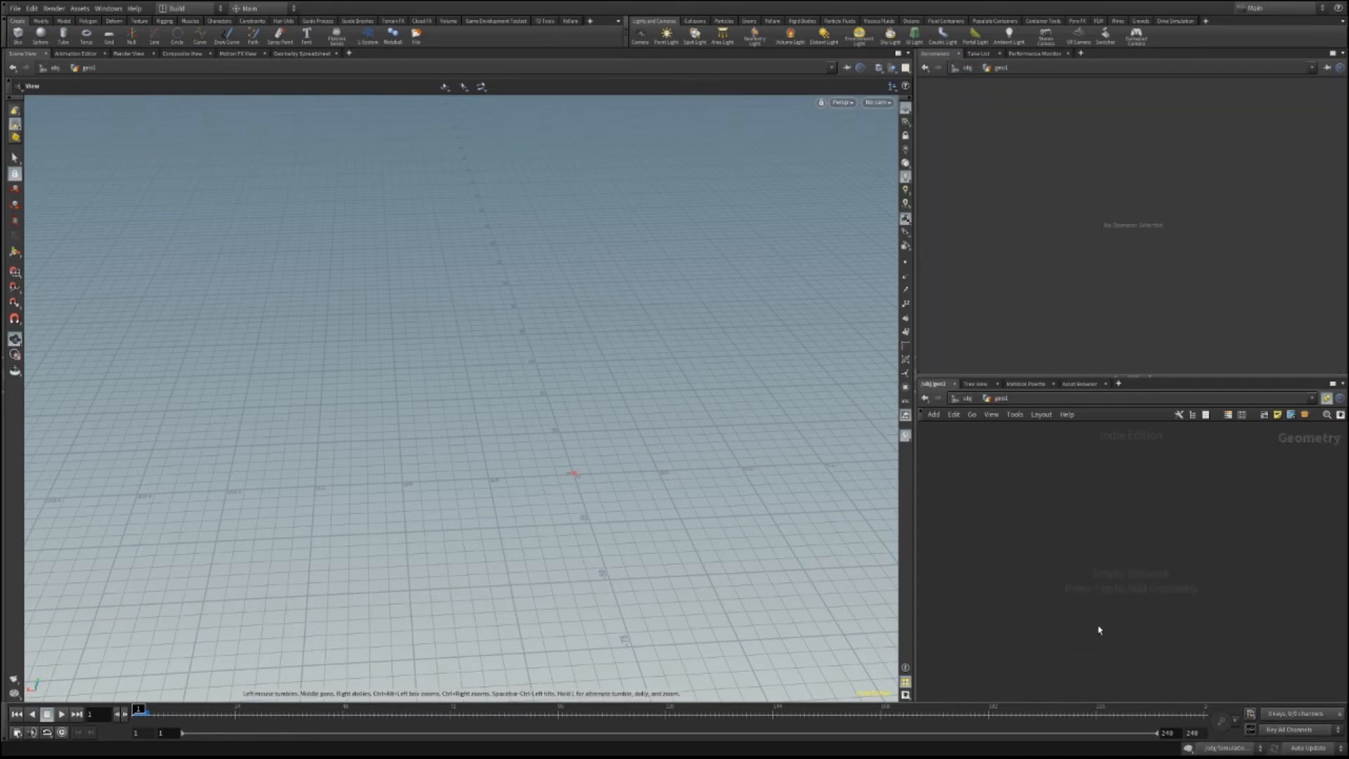
Add a File node that loads $HIP/floatinggeo/Risingballons2CJ_20712.filecache1.$F.bgeo.sc.
key(Return)
click(1088, 571)
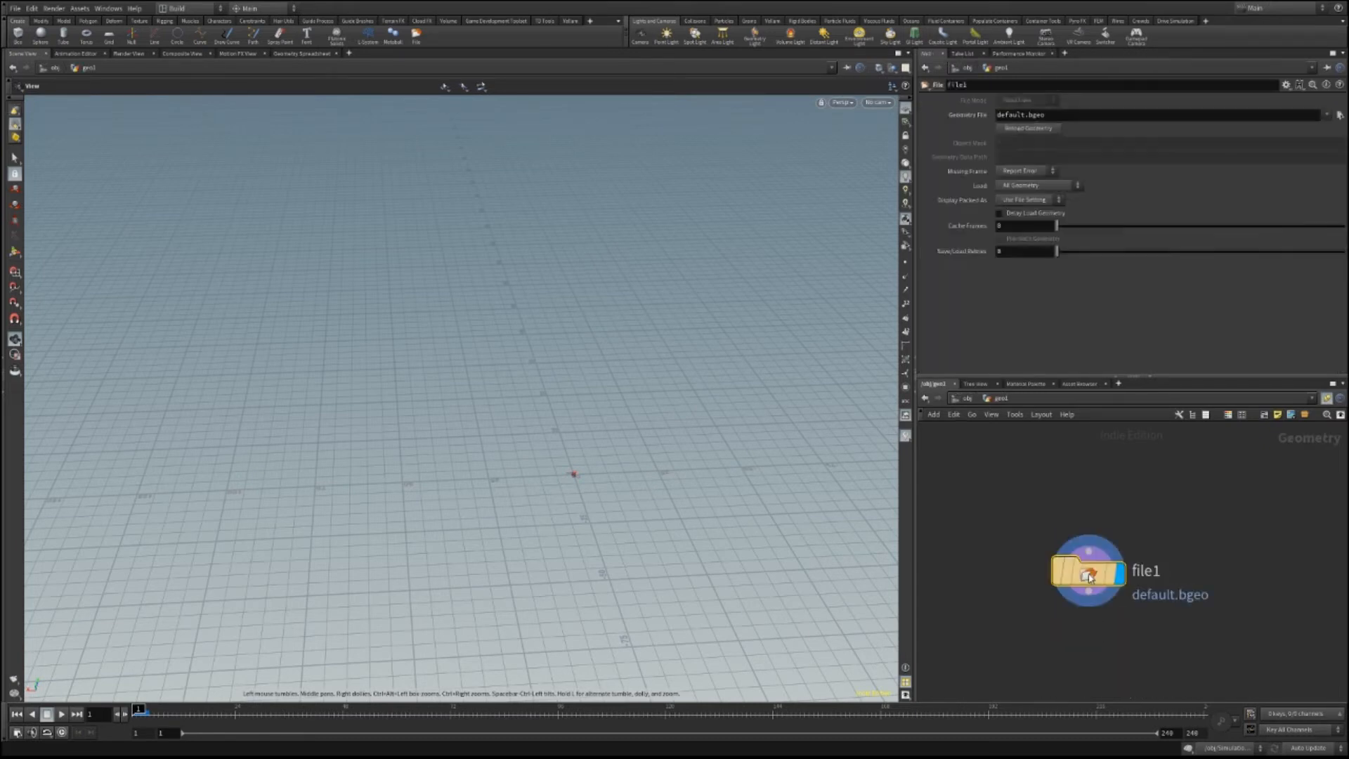
click(1340, 115)
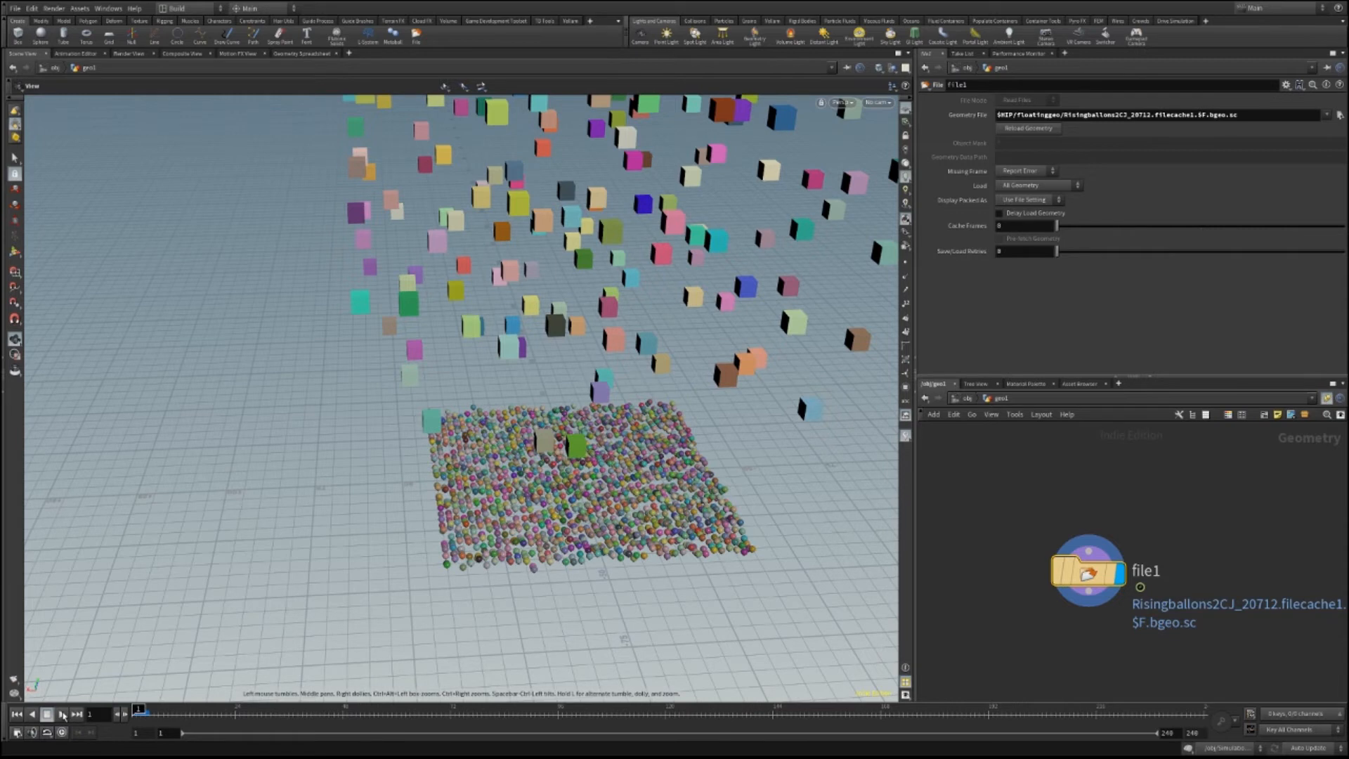
Play the cached simulation, stop it, and inspect the balloons colliding with the boxes up close at frame 73.
click(62, 714)
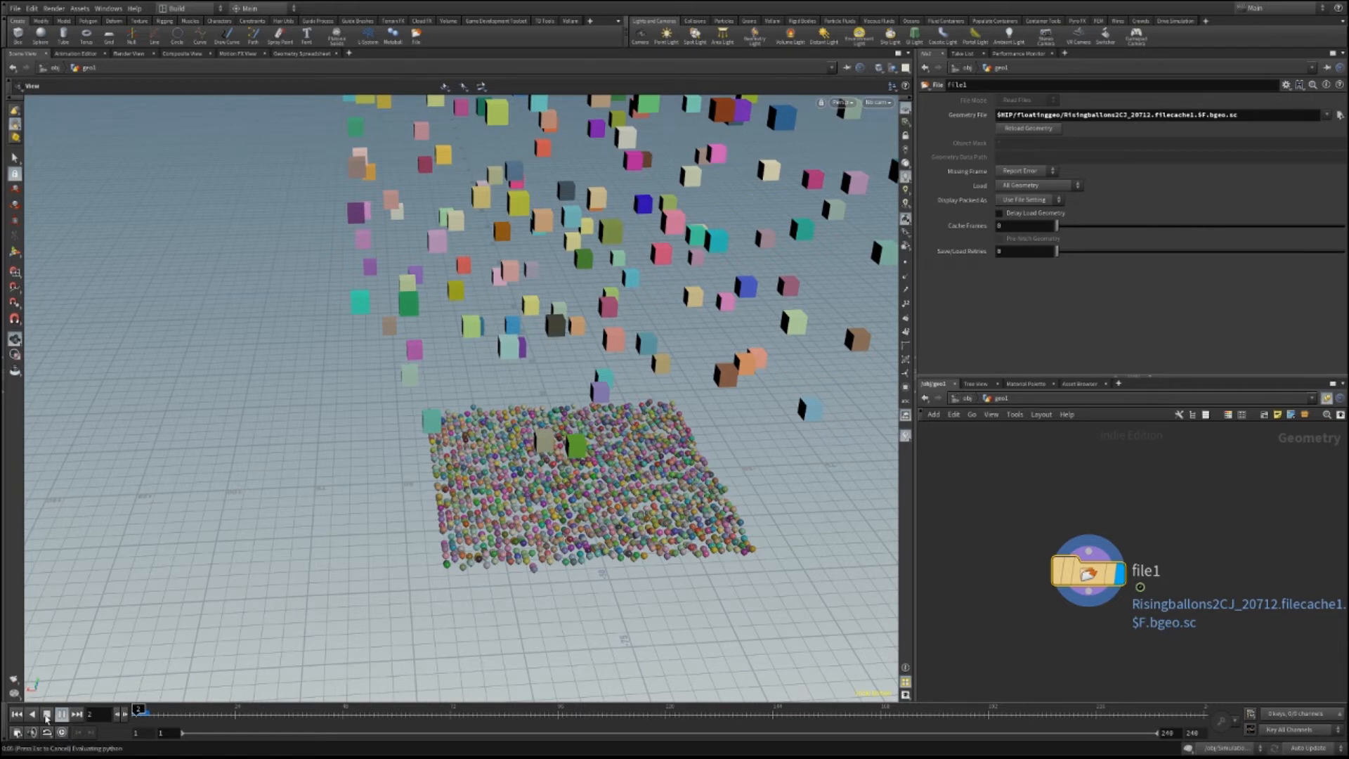
click(46, 714)
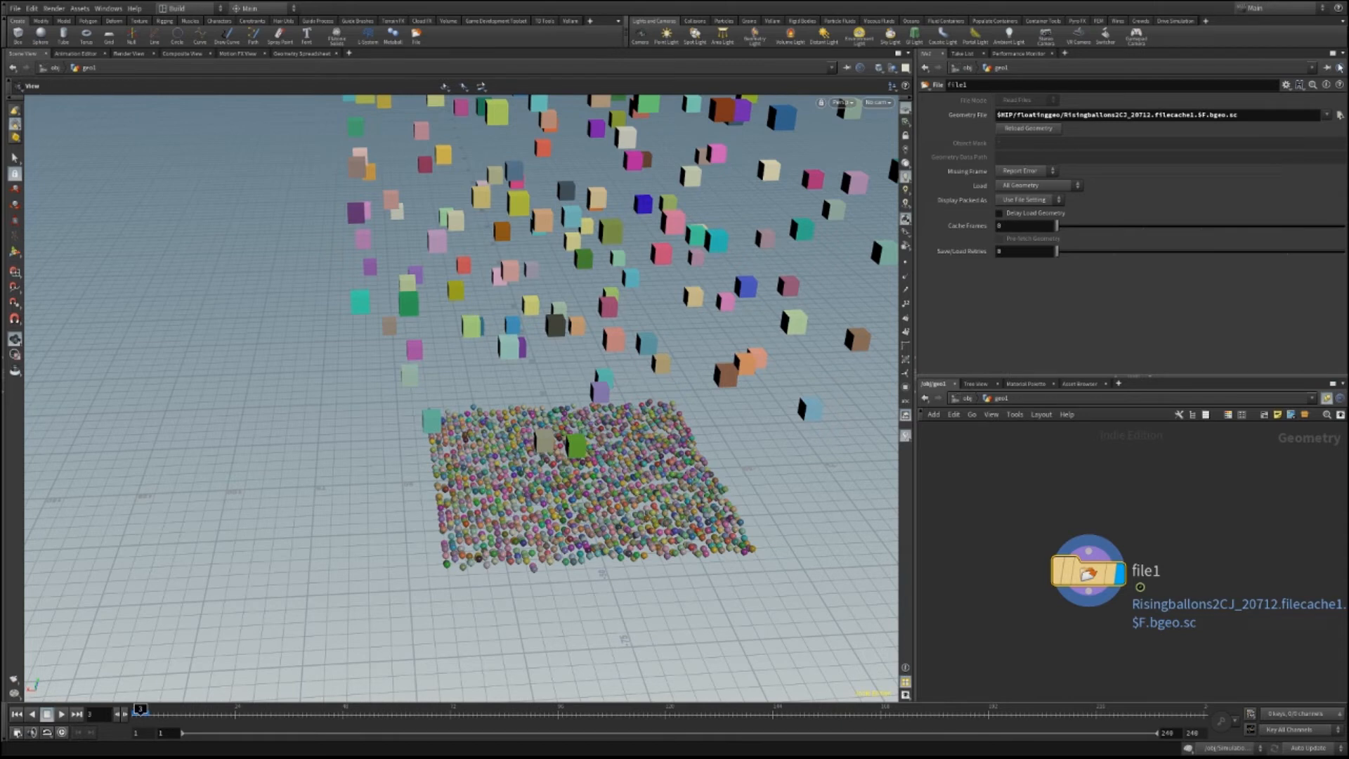
click(67, 716)
click(48, 713)
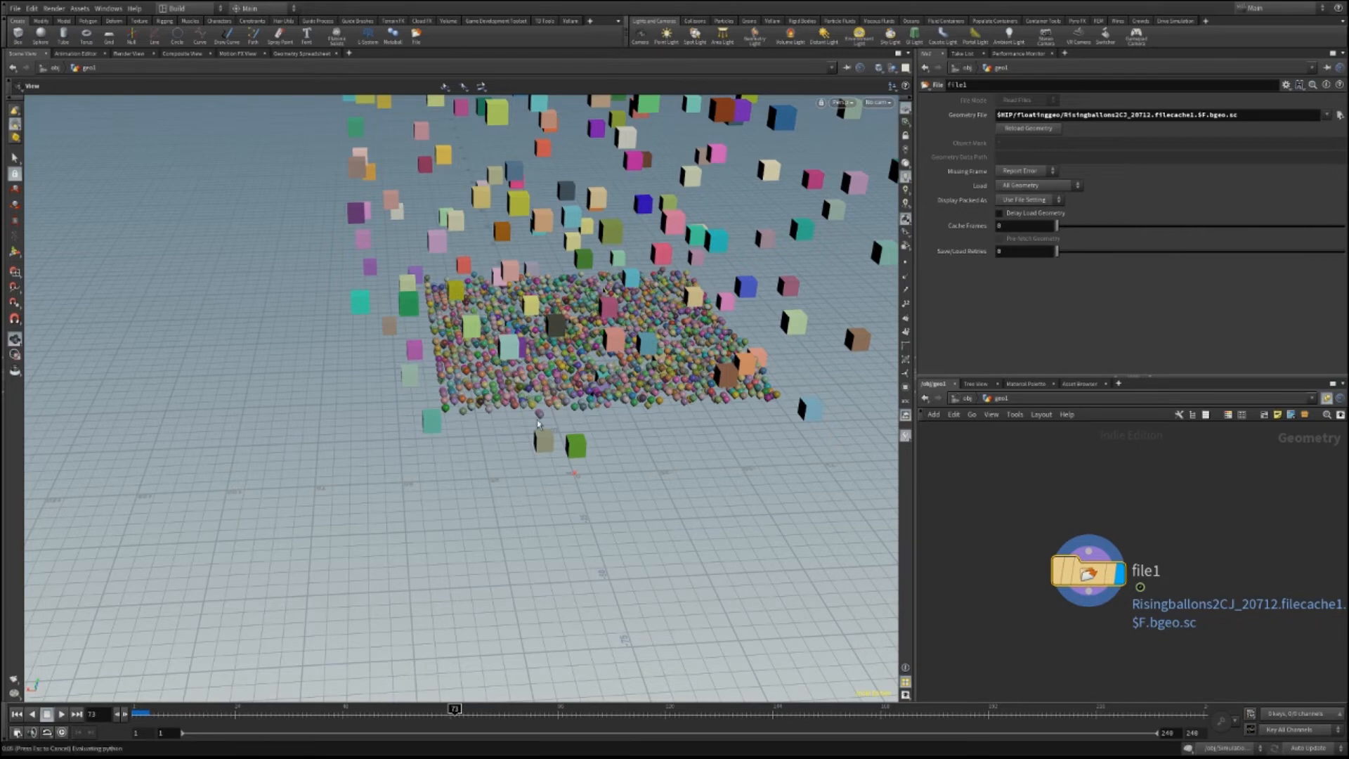
scroll(538, 424, up, 2)
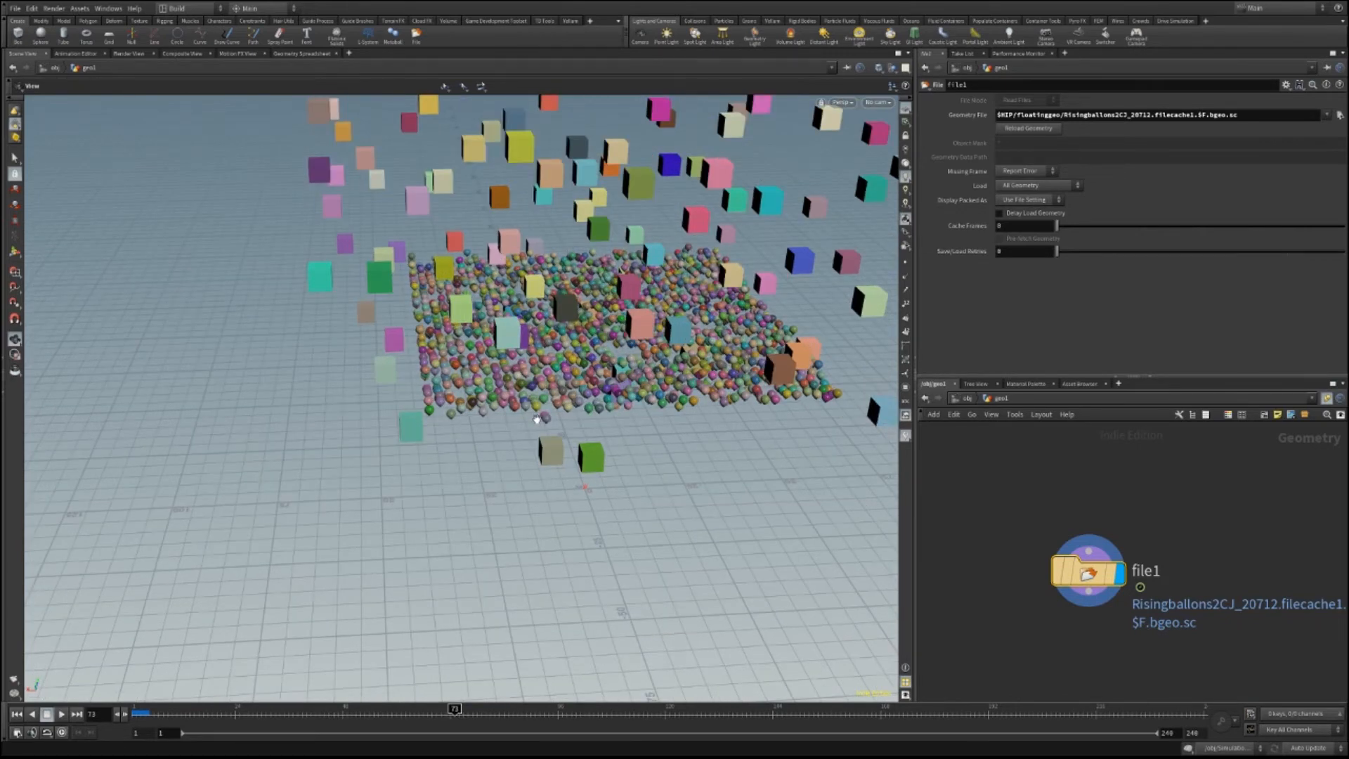
drag(583, 383, 626, 422)
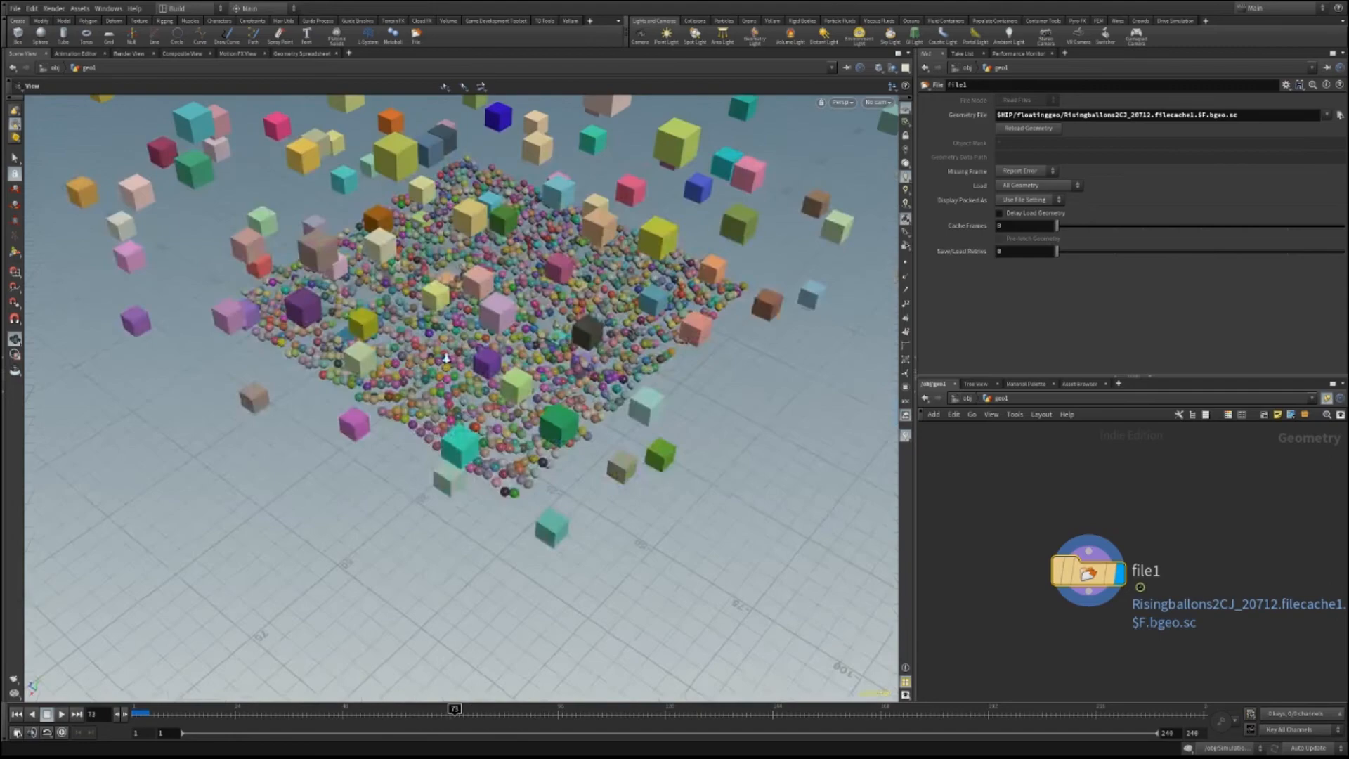
right_drag(618, 425, 568, 501)
drag(568, 502, 562, 414)
middle_drag(562, 414, 583, 436)
right_drag(583, 435, 418, 503)
drag(418, 503, 1181, 523)
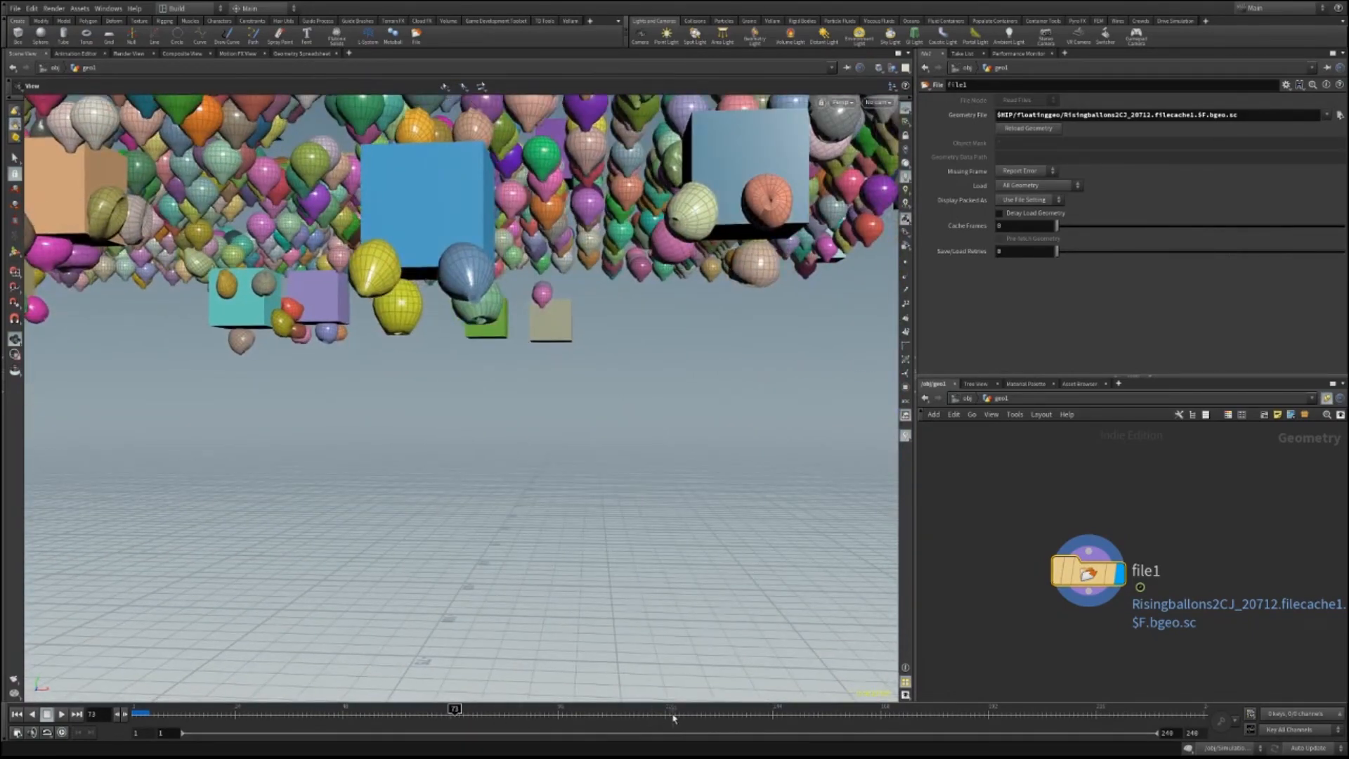
Jump to frame 120 and examine the risen balloons among the boxes, first from afar and then close up.
click(665, 712)
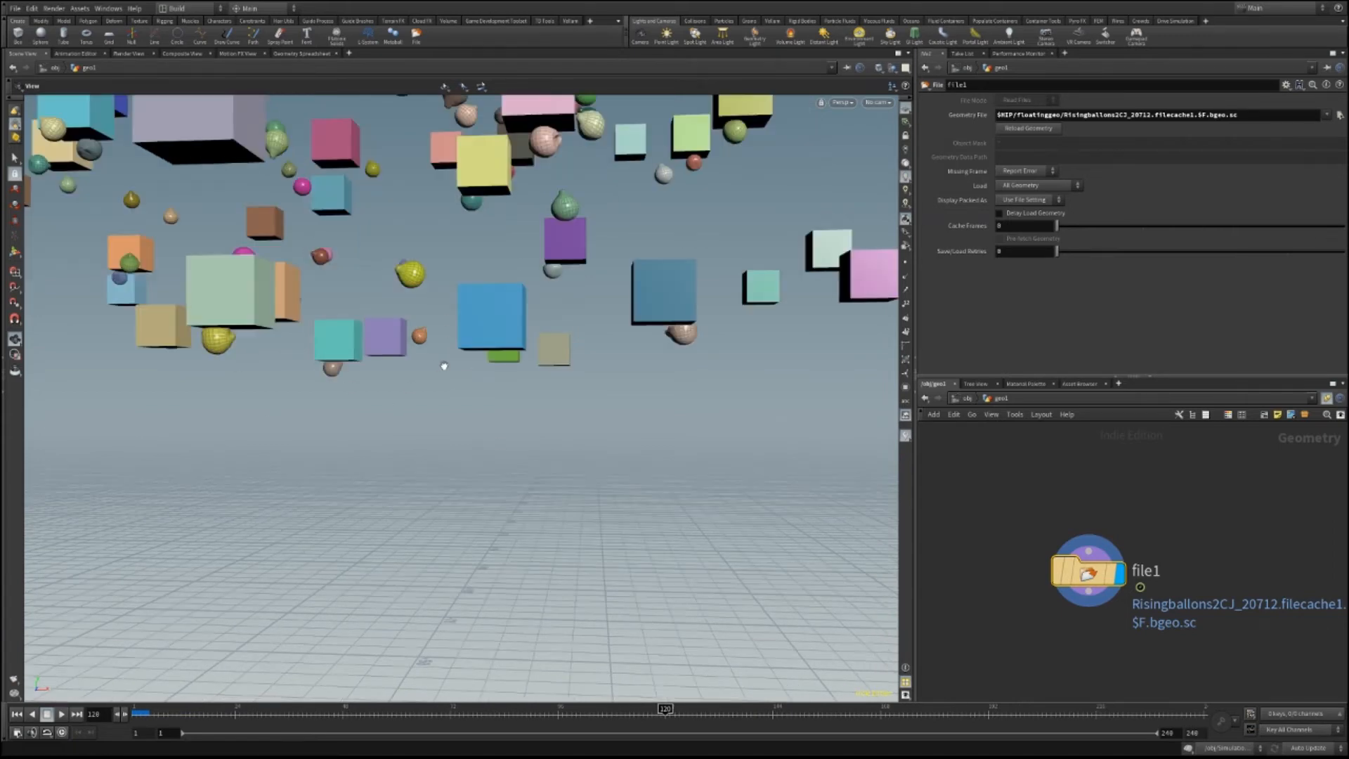
scroll(420, 357, down, 10)
drag(420, 357, 495, 220)
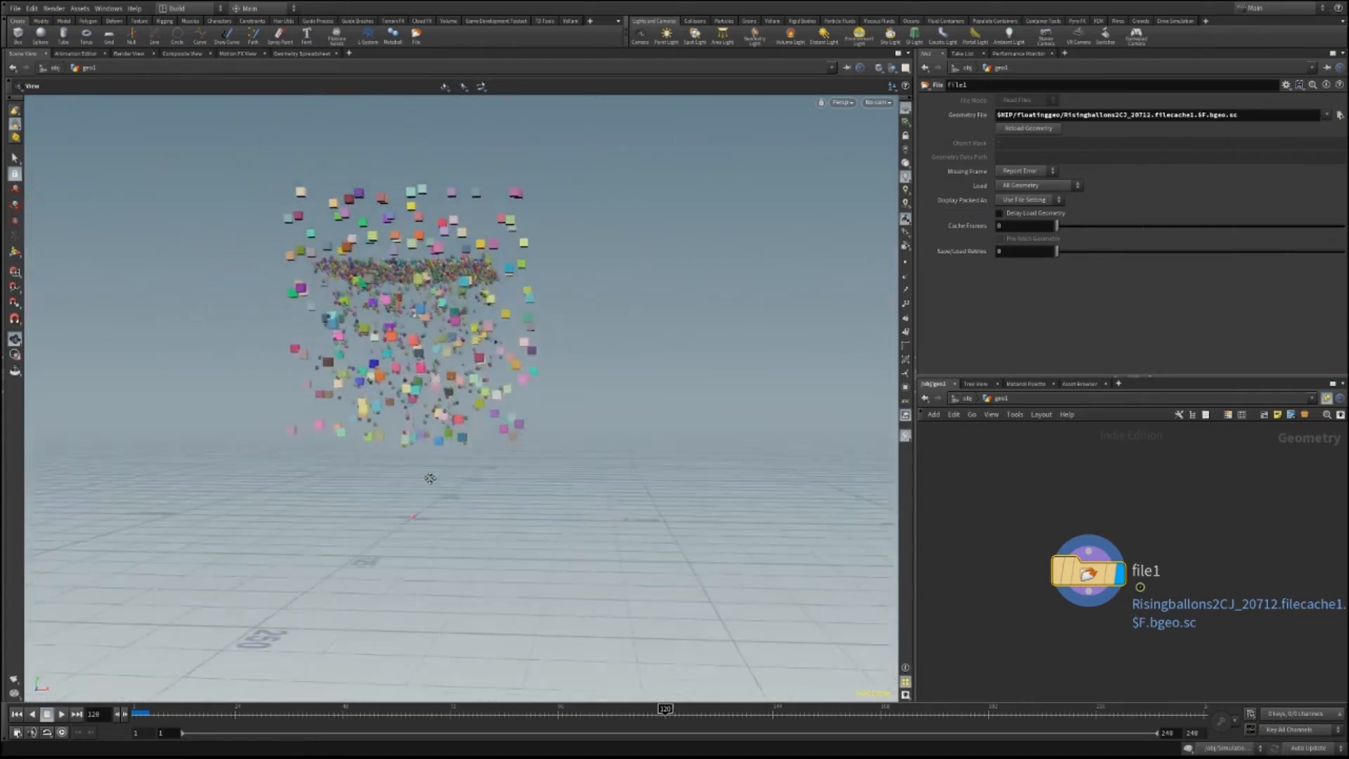
right_drag(430, 342, 401, 467)
drag(401, 467, 259, 196)
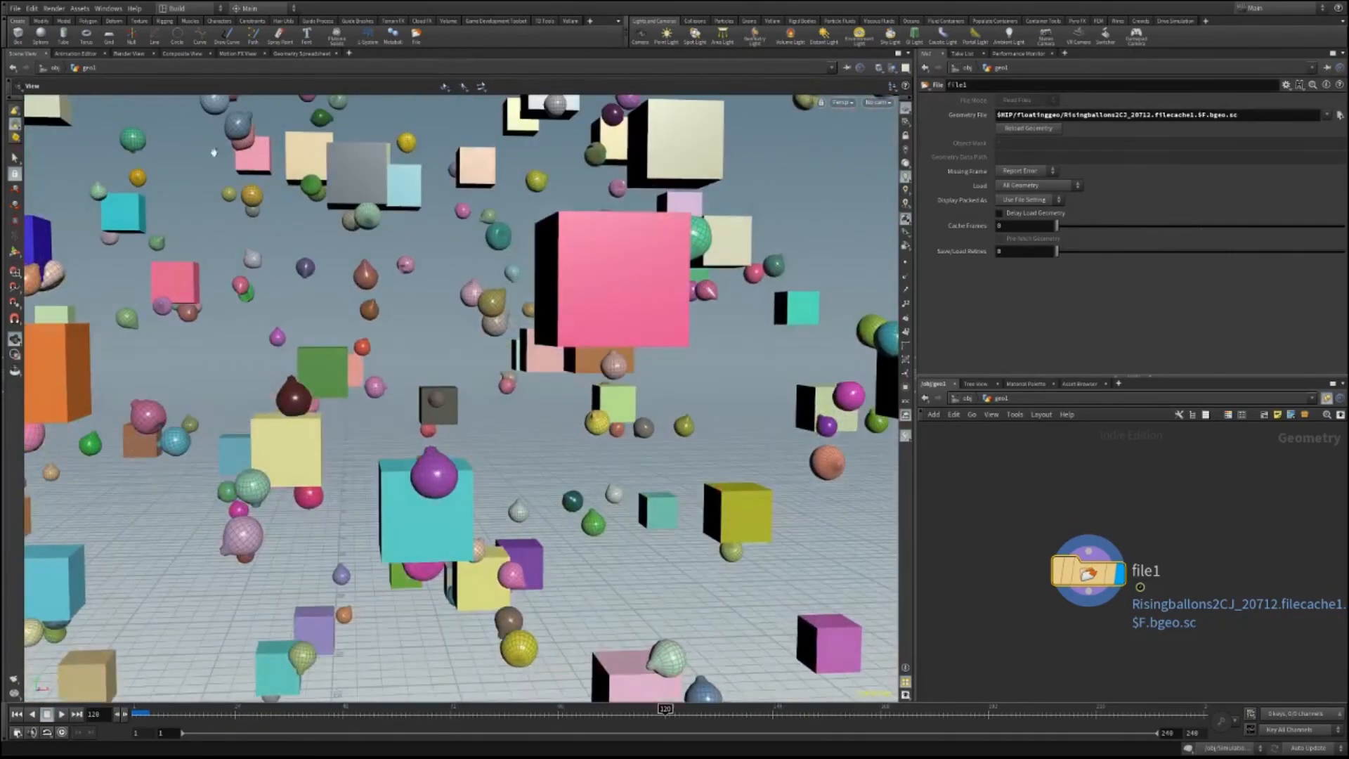
Check the Mantra render of the cached balloons and boxes at frame 120 against the scene view.
click(128, 55)
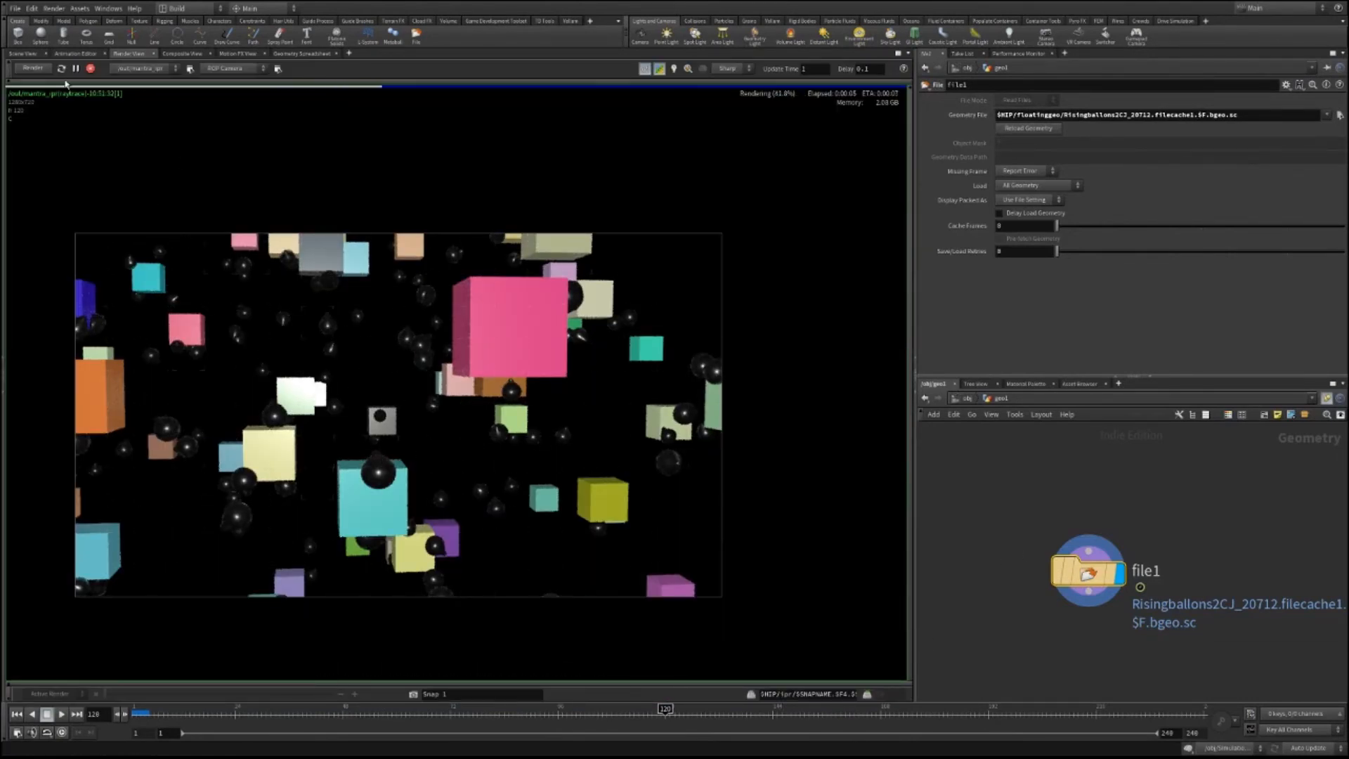
click(24, 54)
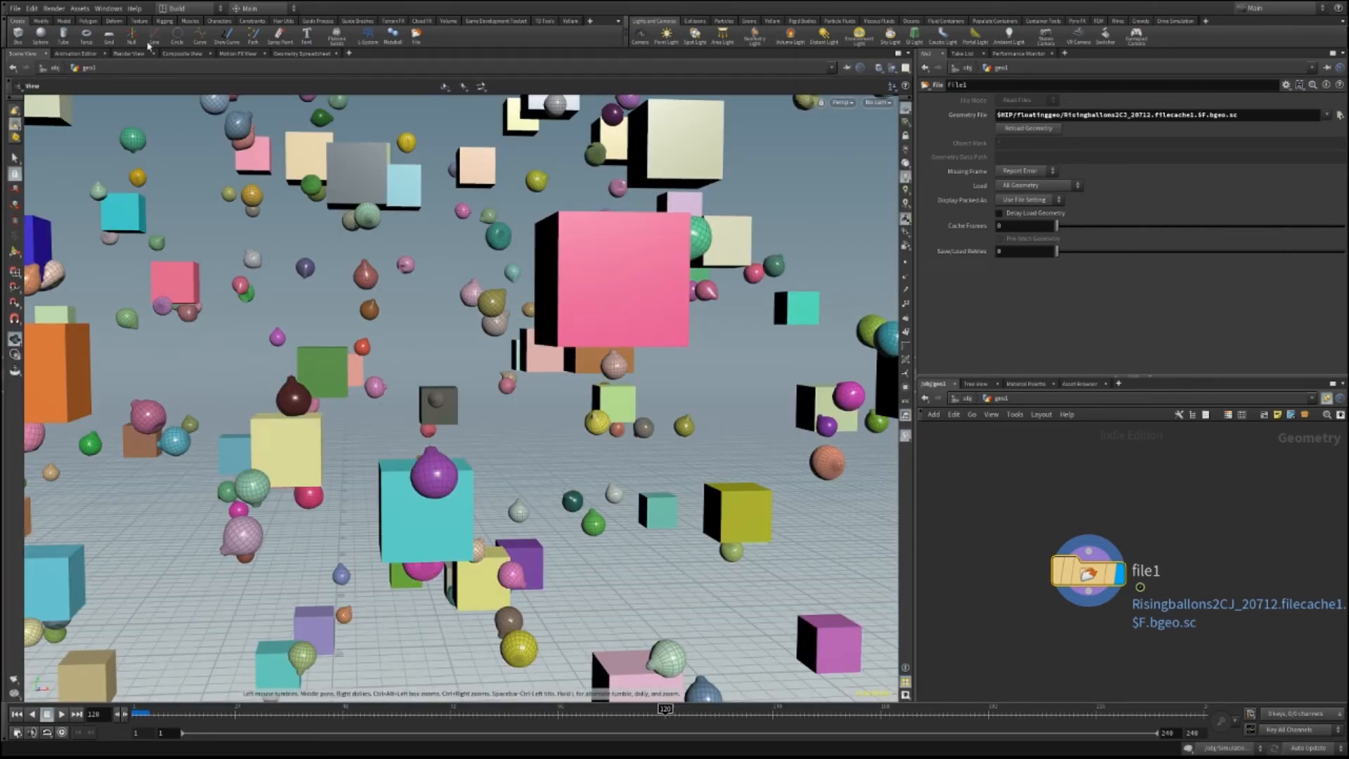
click(128, 54)
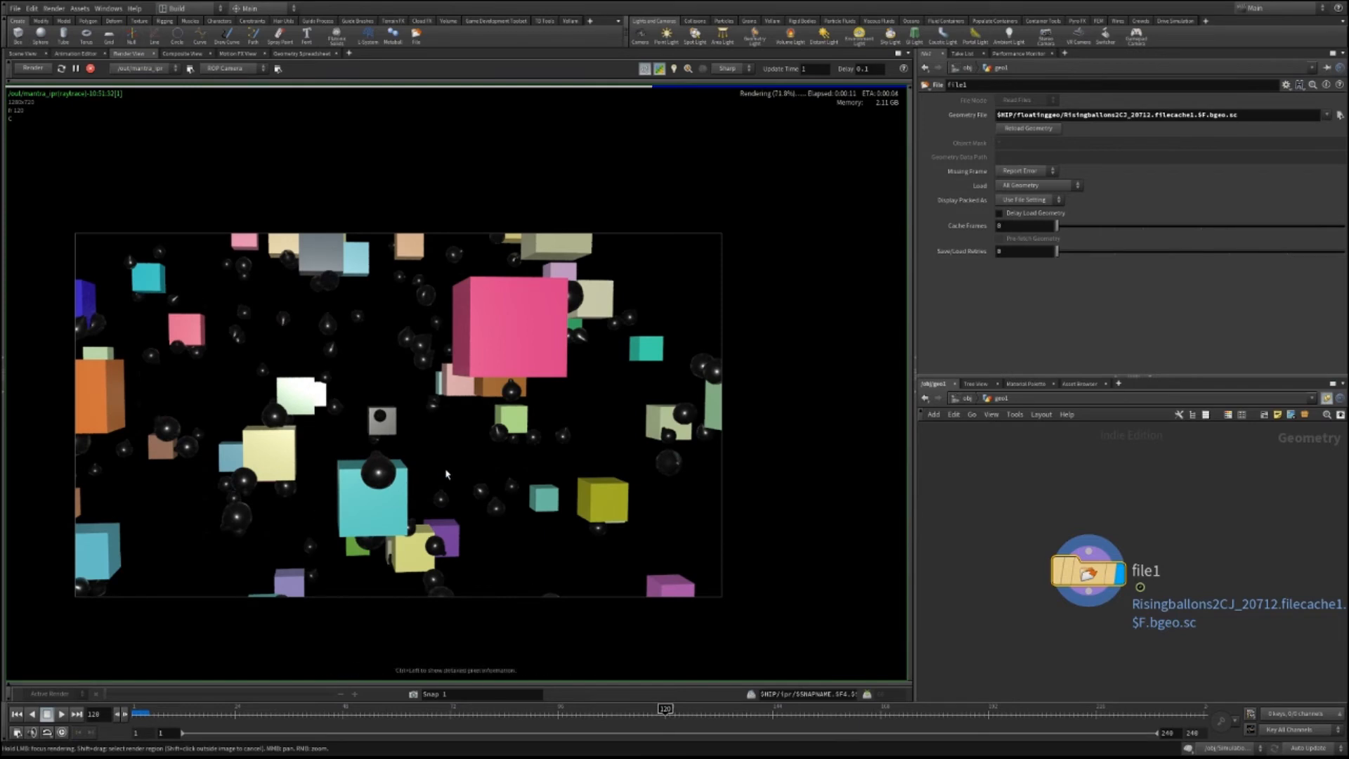
Return the timeline to frame 1, interrupting the simulation cook, and go back inside the Simulation object.
click(966, 398)
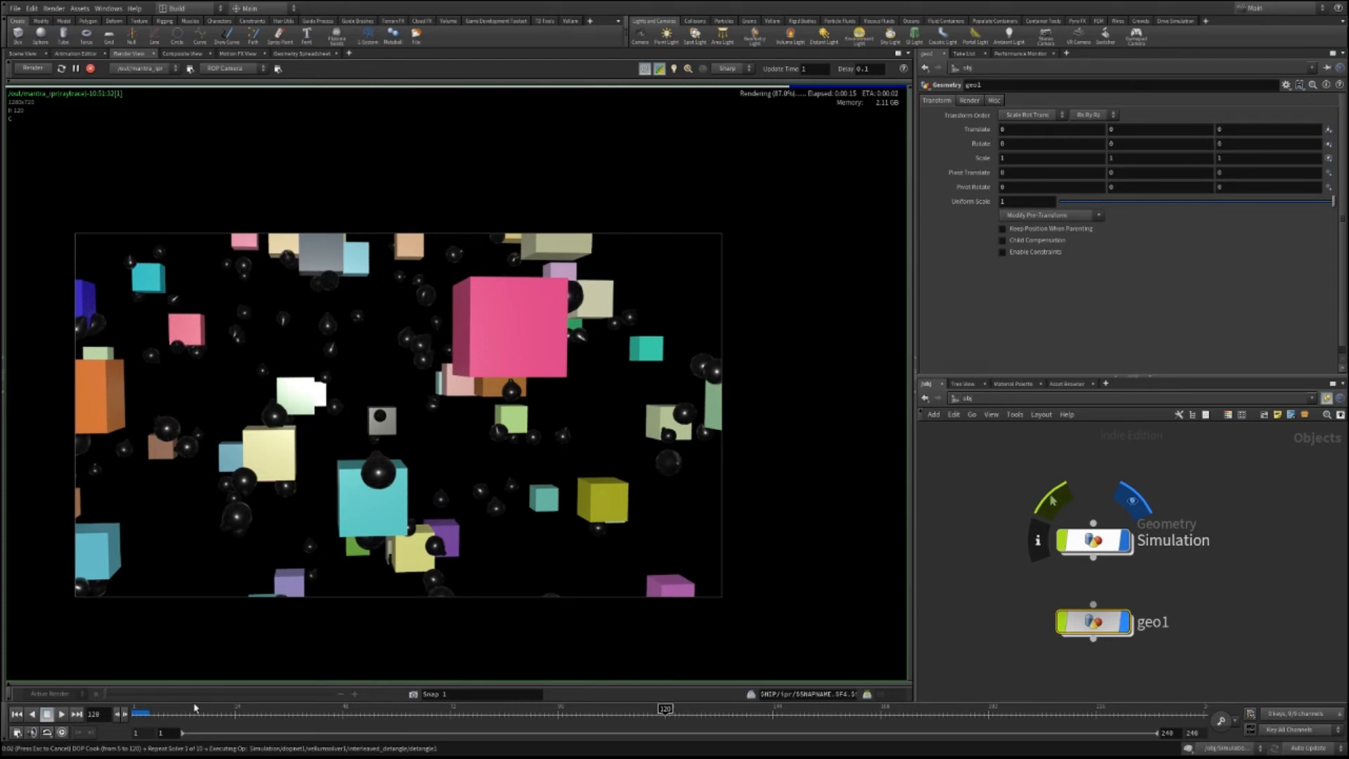
key(Escape)
drag(153, 710, 134, 710)
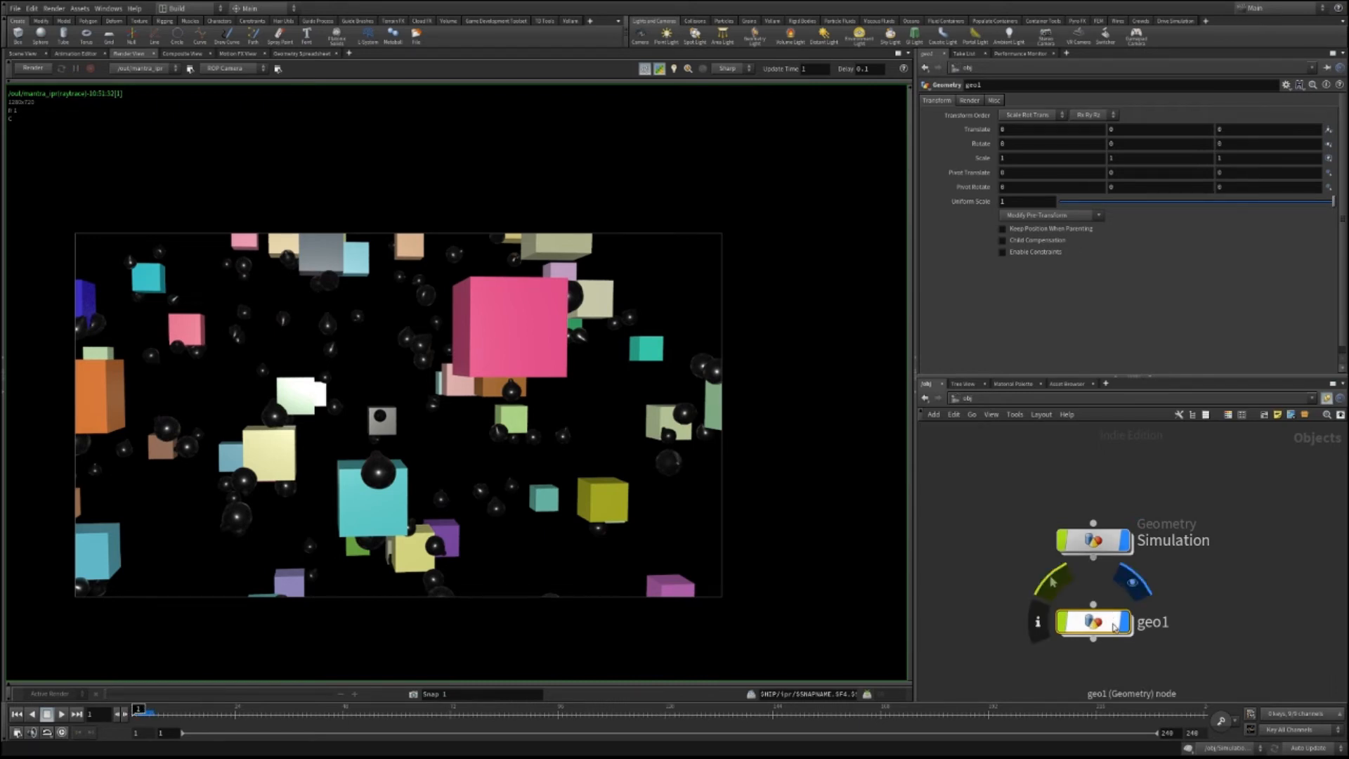
double_click(1096, 547)
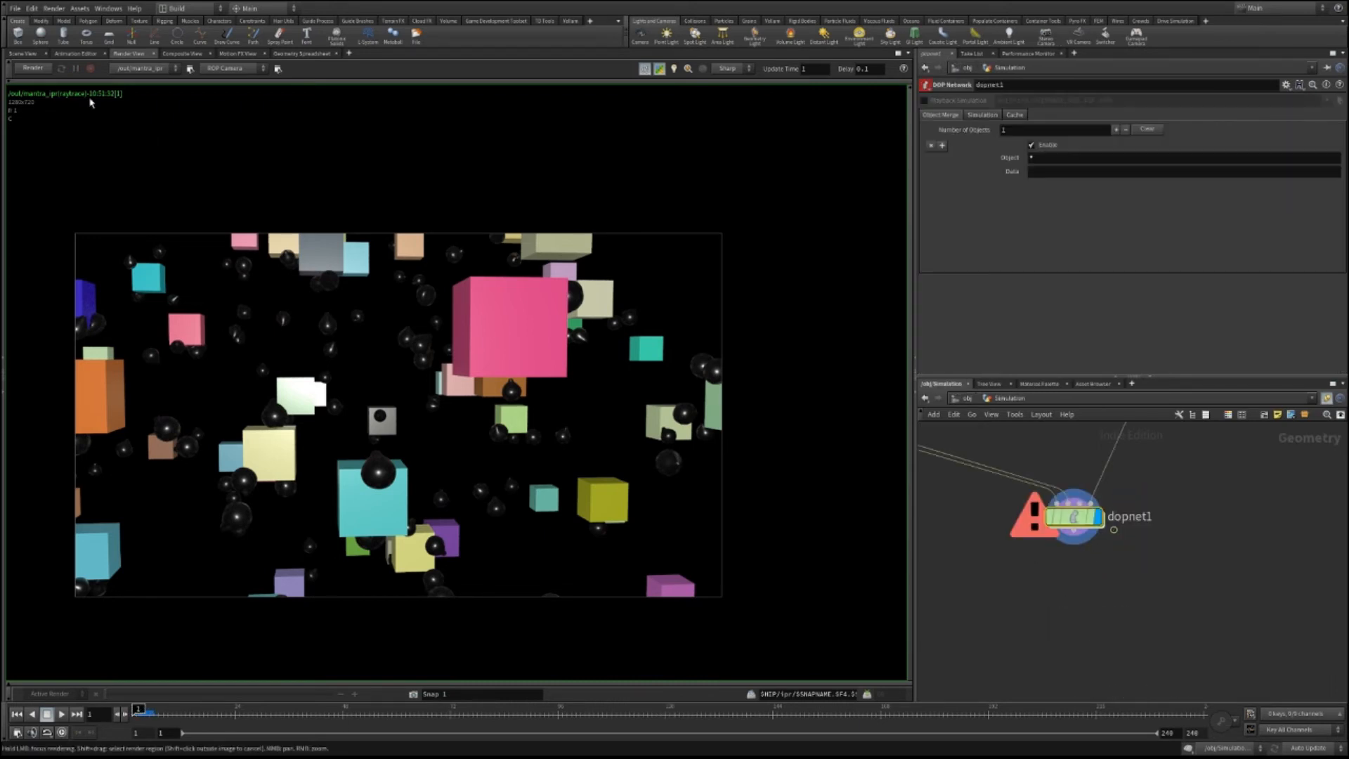
Frame the balloons and nearby boxes in a close perspective view and render frame 1 with Mantra.
click(28, 53)
scroll(442, 516, down, 10)
scroll(472, 512, up, 12)
middle_drag(472, 512, 490, 175)
scroll(502, 281, down, 5)
middle_drag(517, 421, 523, 295)
scroll(523, 294, down, 2)
drag(517, 265, 282, 422)
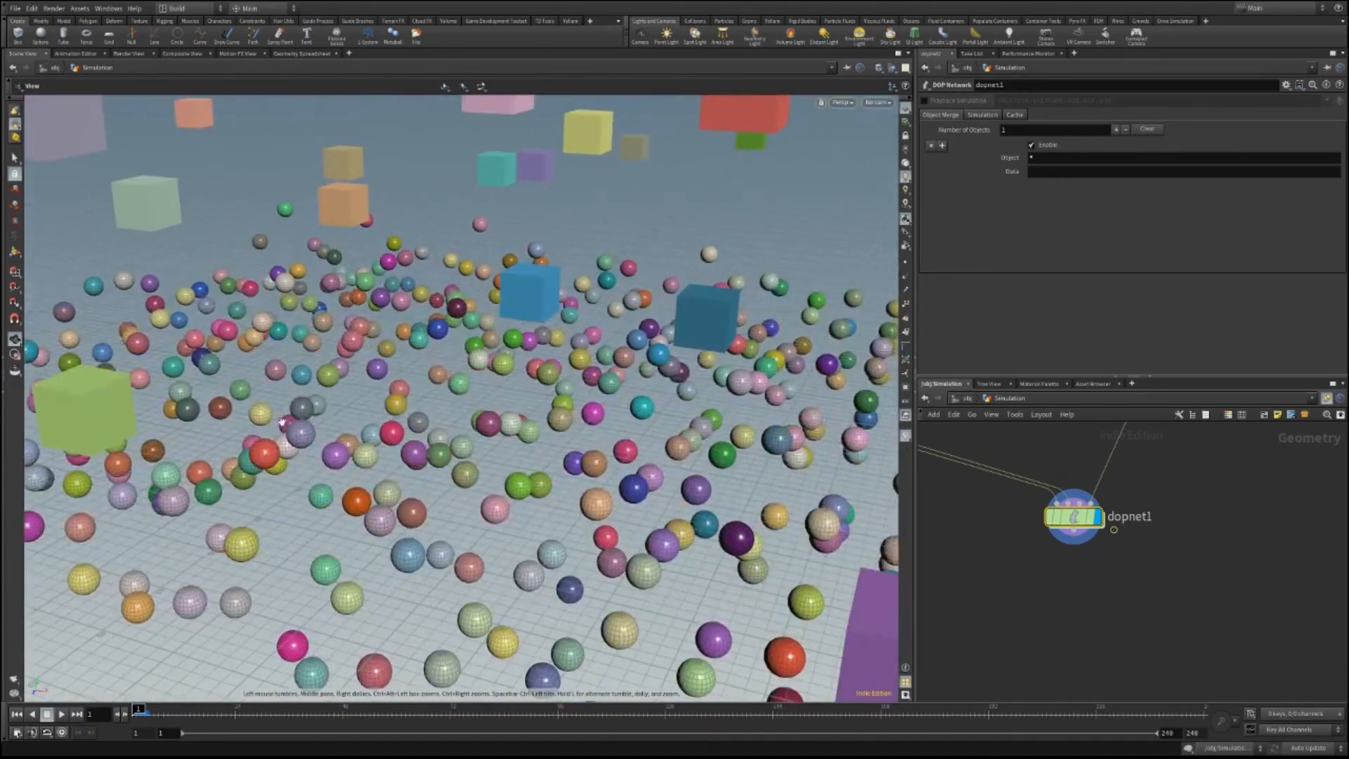
click(128, 54)
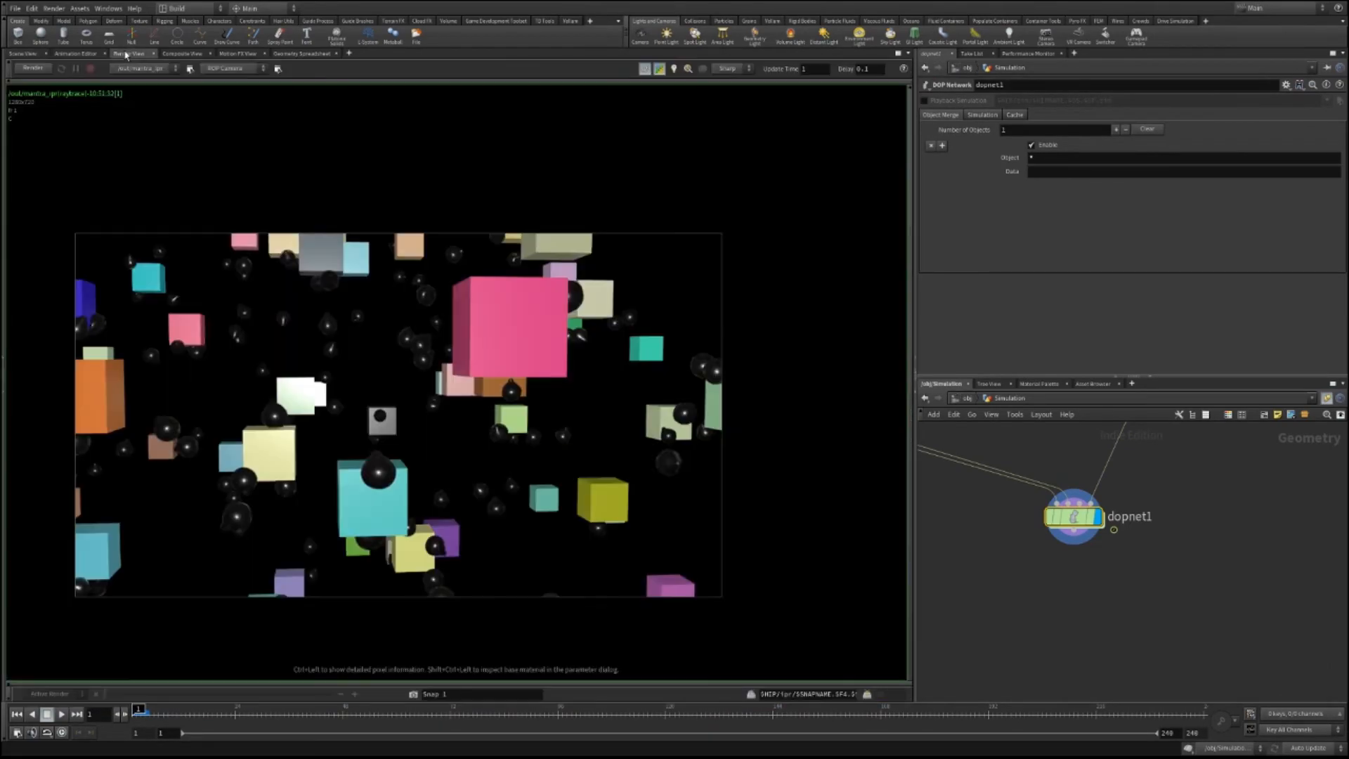
click(25, 68)
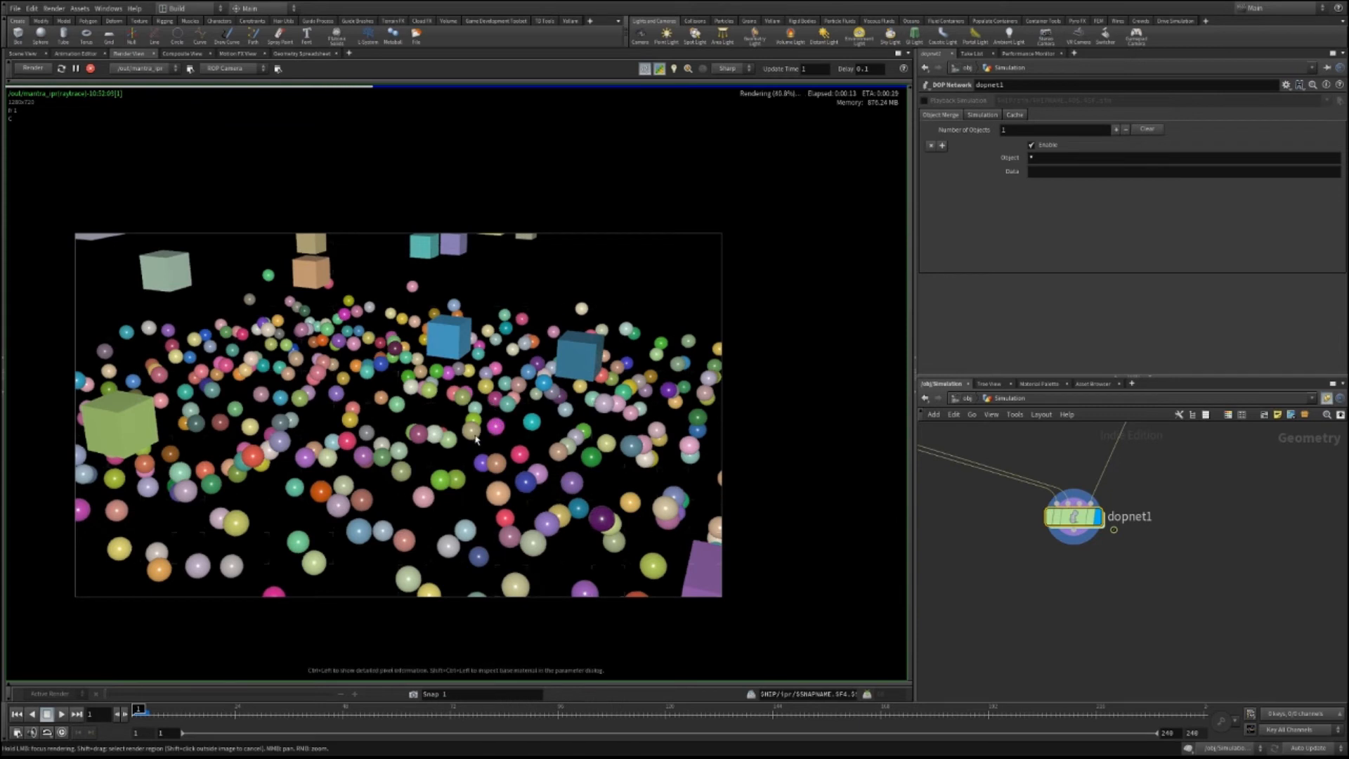
Paste the File Cache node into the Simulation network and place it directly below the DOP network.
click(966, 398)
double_click(1106, 544)
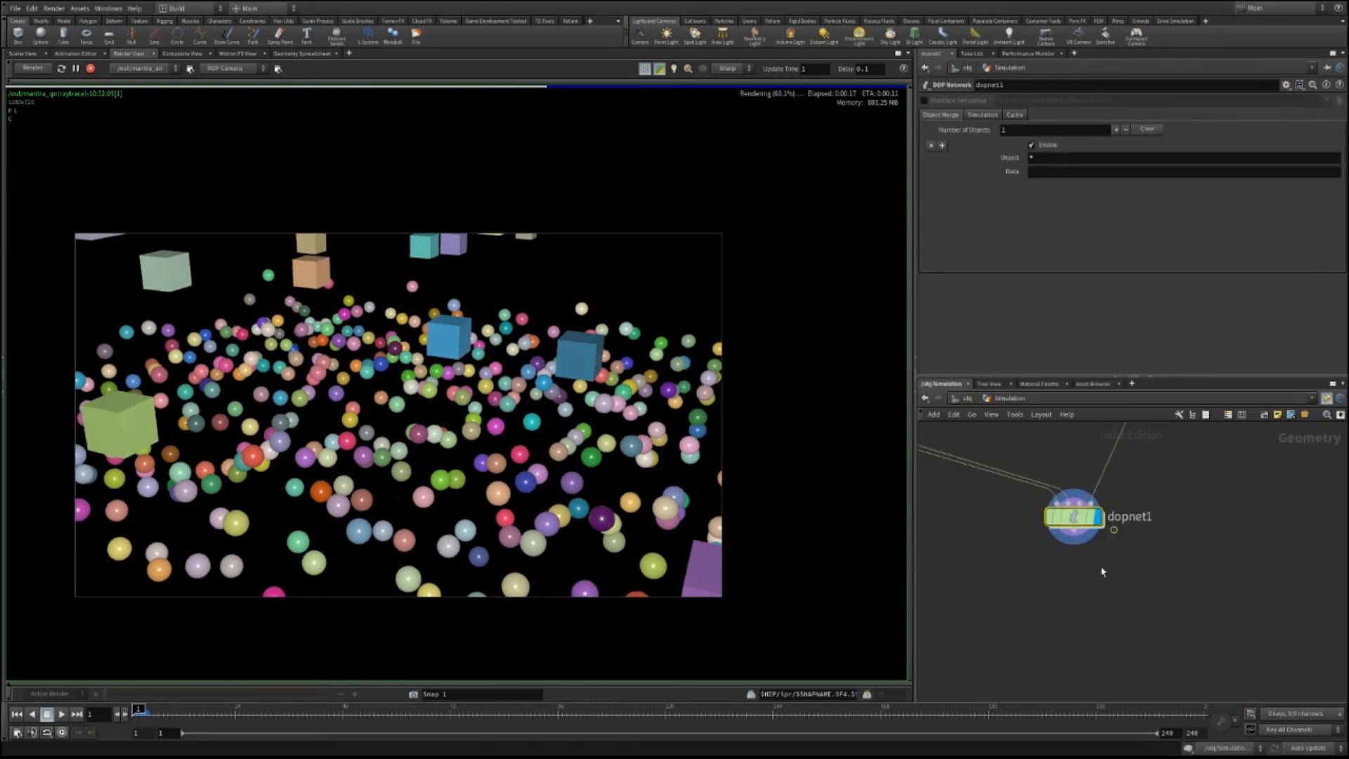
key(ctrl+v)
click(1046, 567)
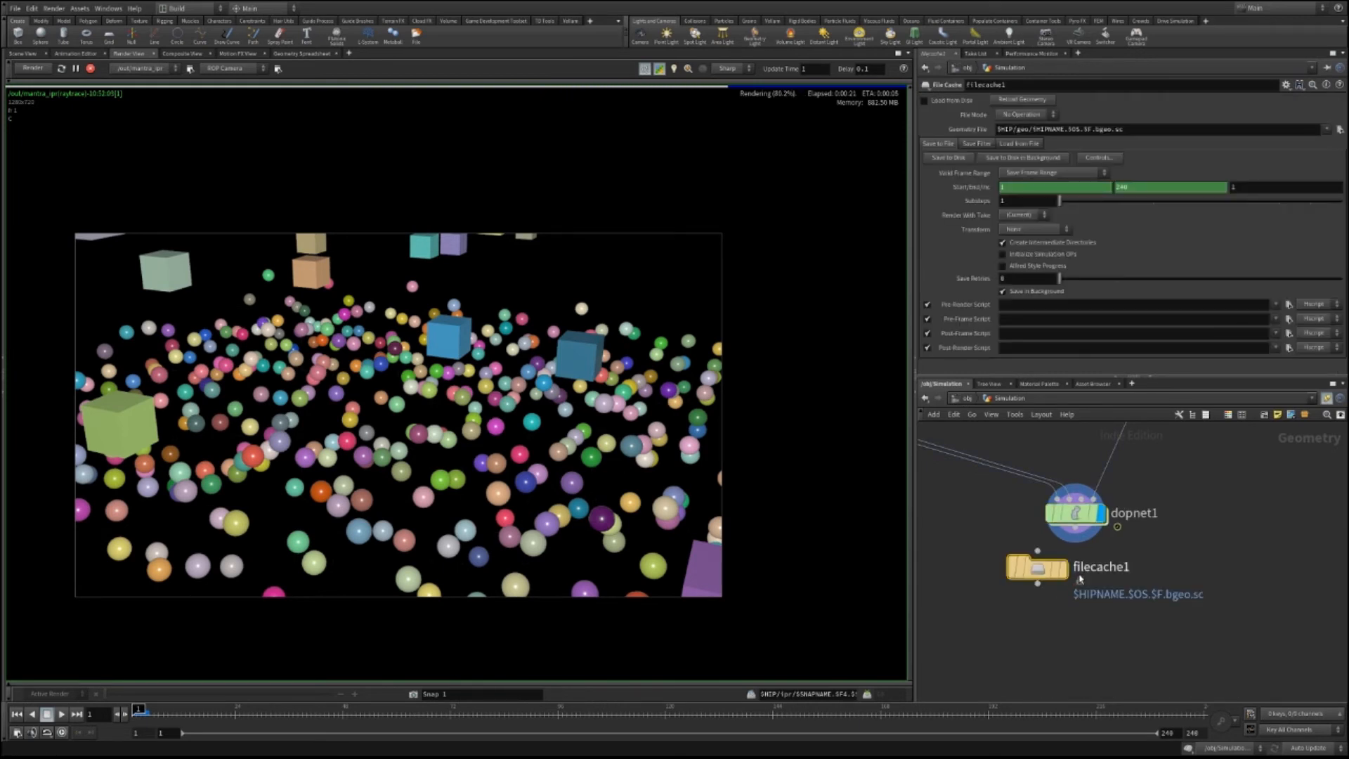
drag(1045, 574, 1083, 597)
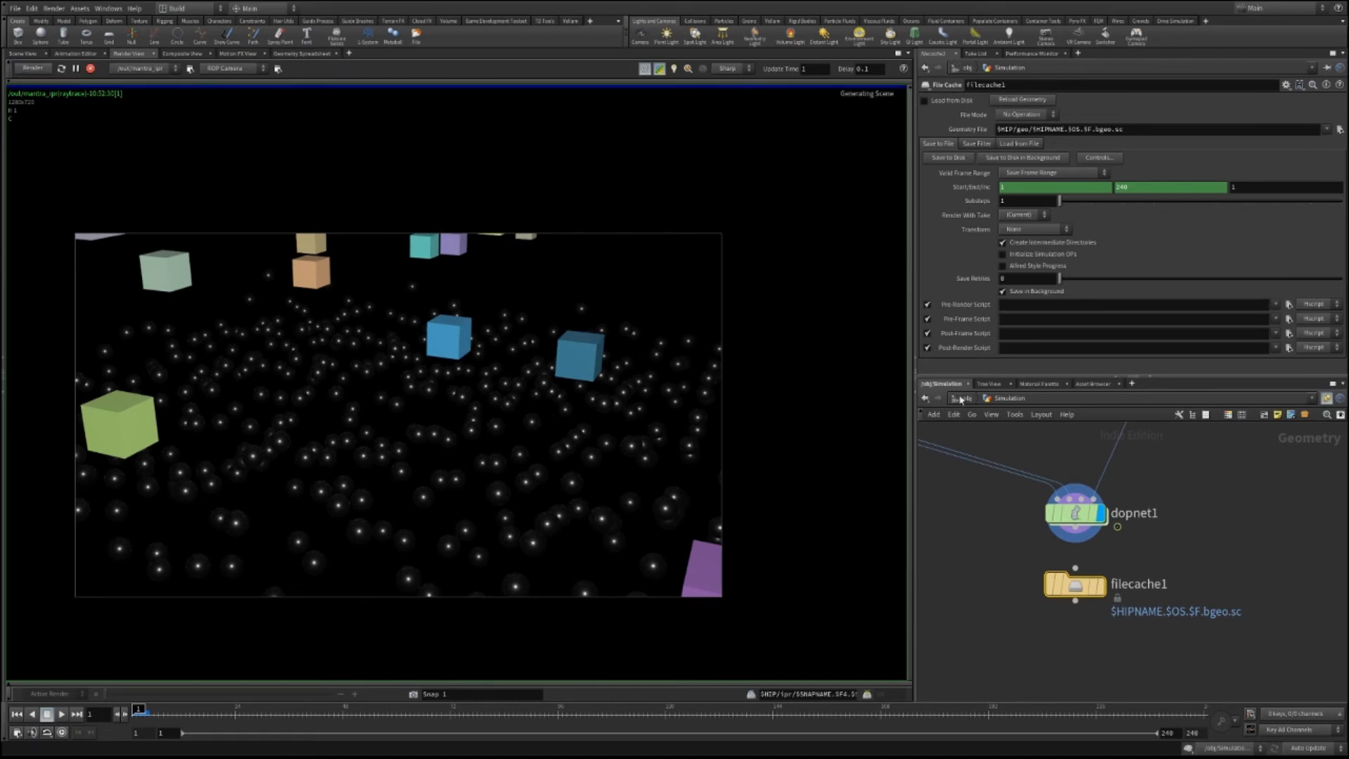
Delete the geo1 object, leaving only the Simulation object at the object level.
click(967, 397)
click(1114, 623)
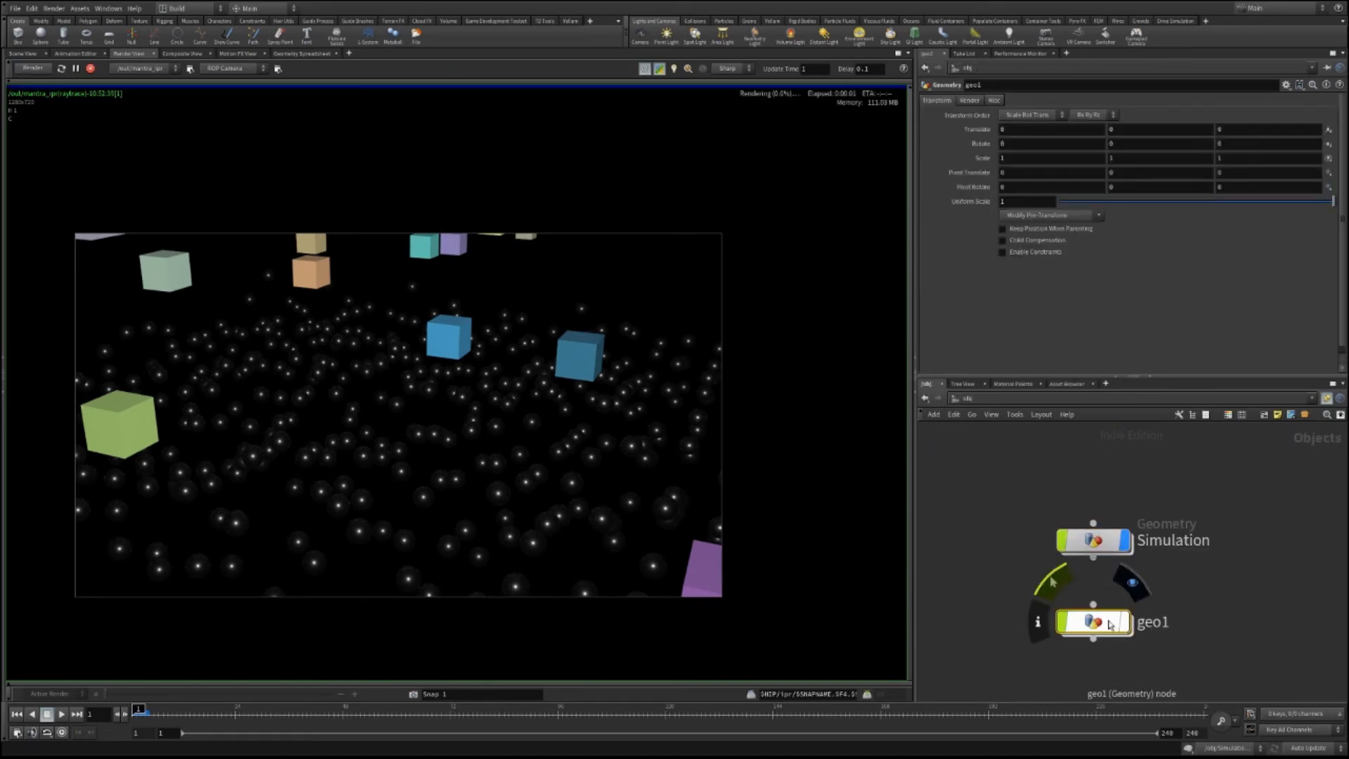
key(Delete)
click(1095, 543)
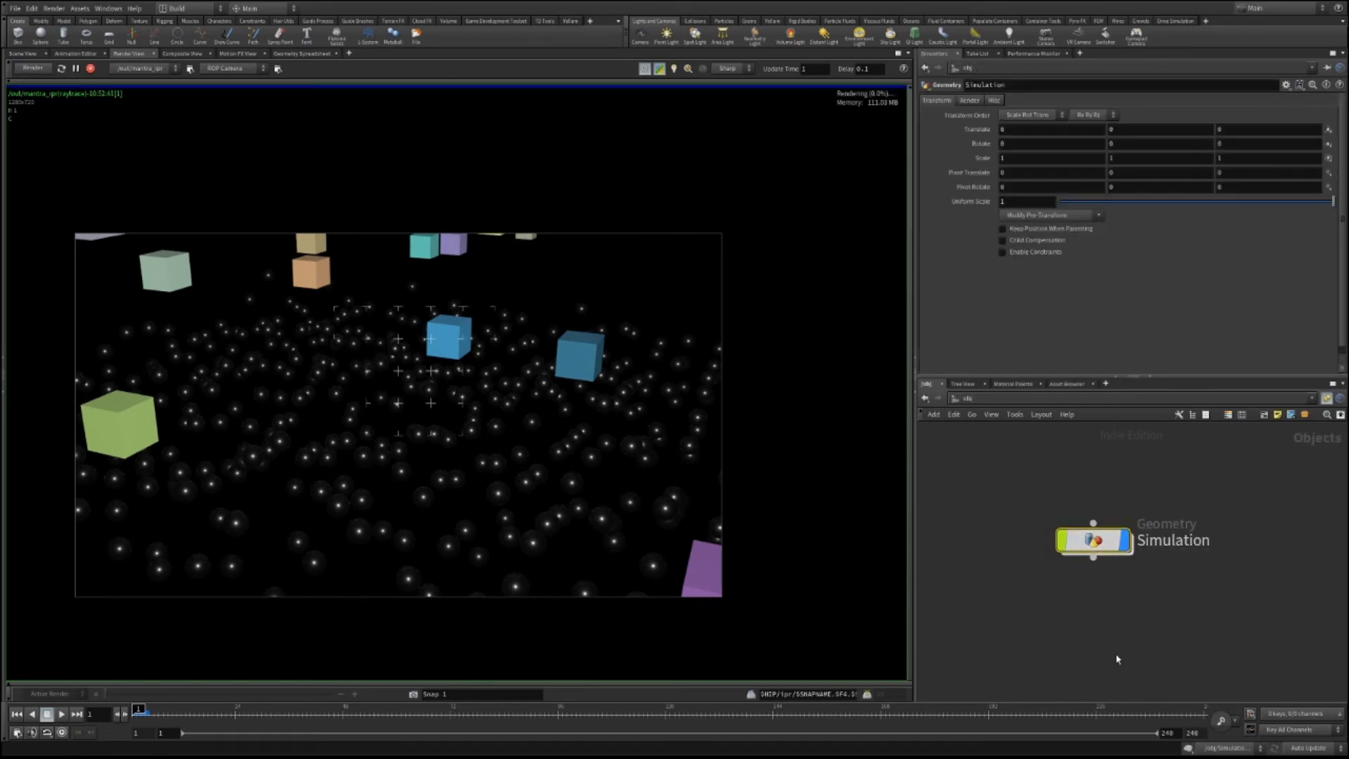
double_click(1097, 542)
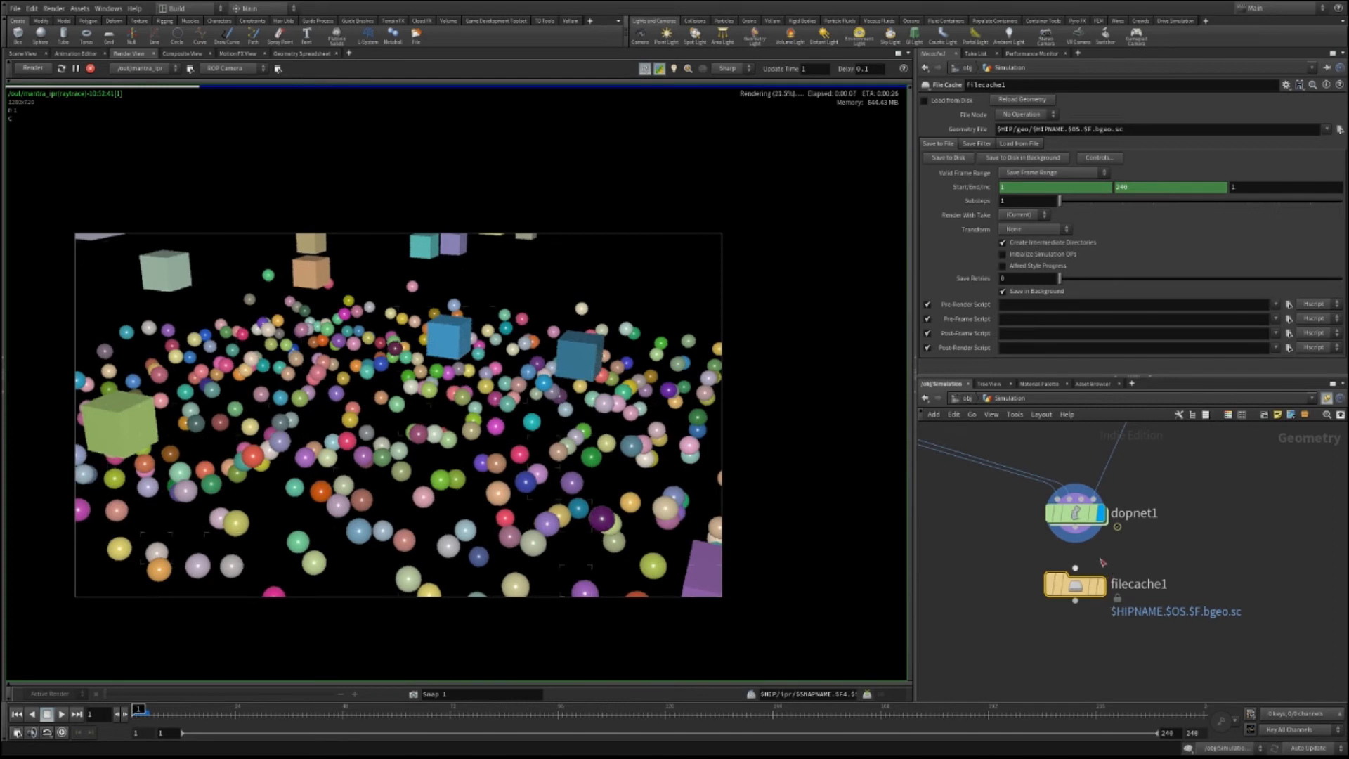
key(u)
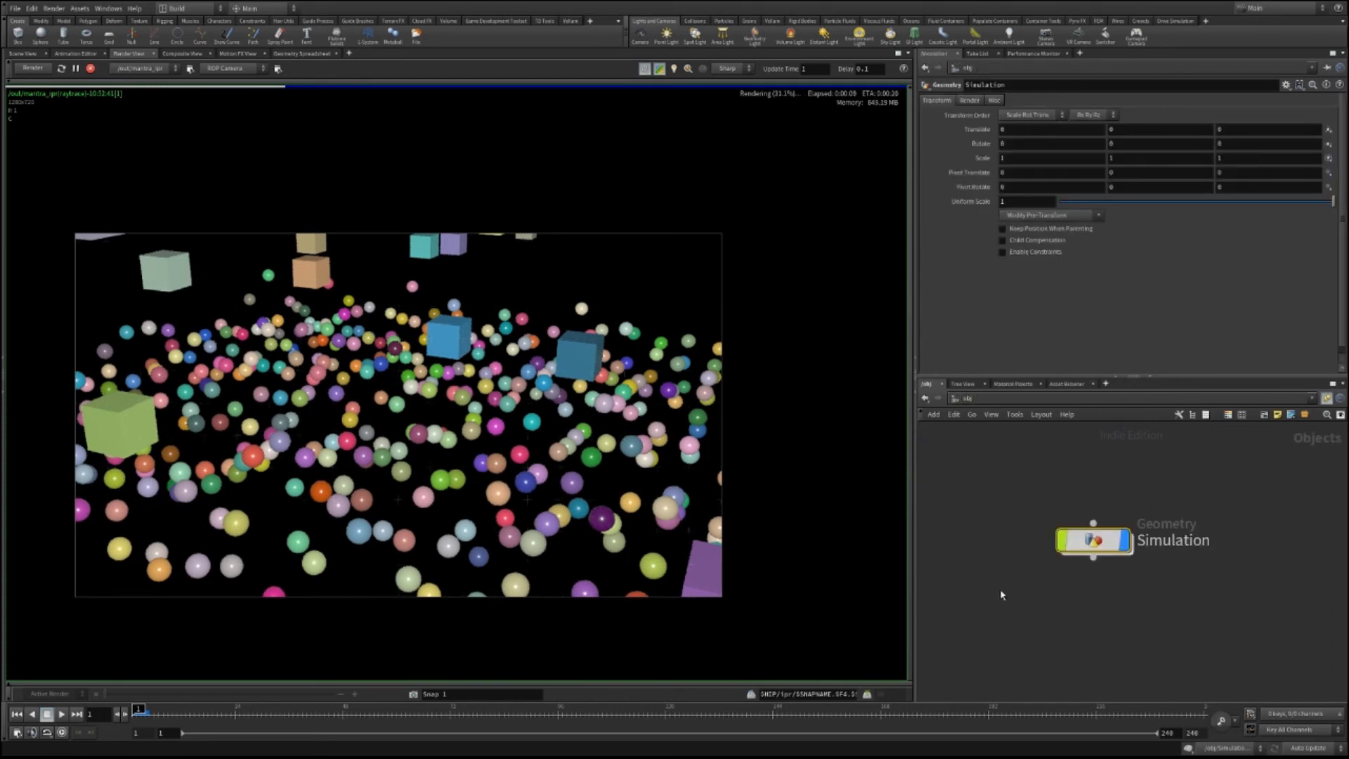
Add a Sky Light rig with a sunlight and an environment skylight below the Simulation object.
click(41, 68)
key(Return)
click(1008, 556)
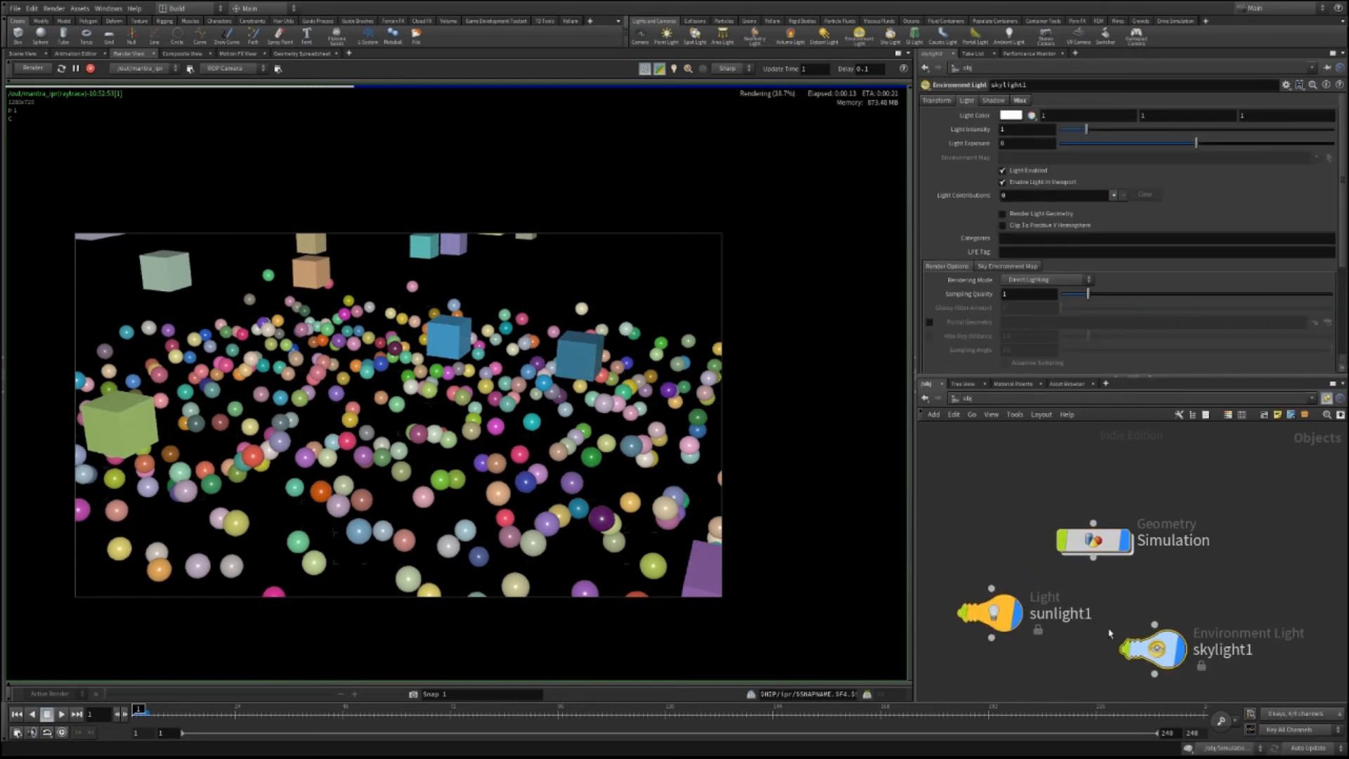
middle_drag(1046, 669, 1084, 601)
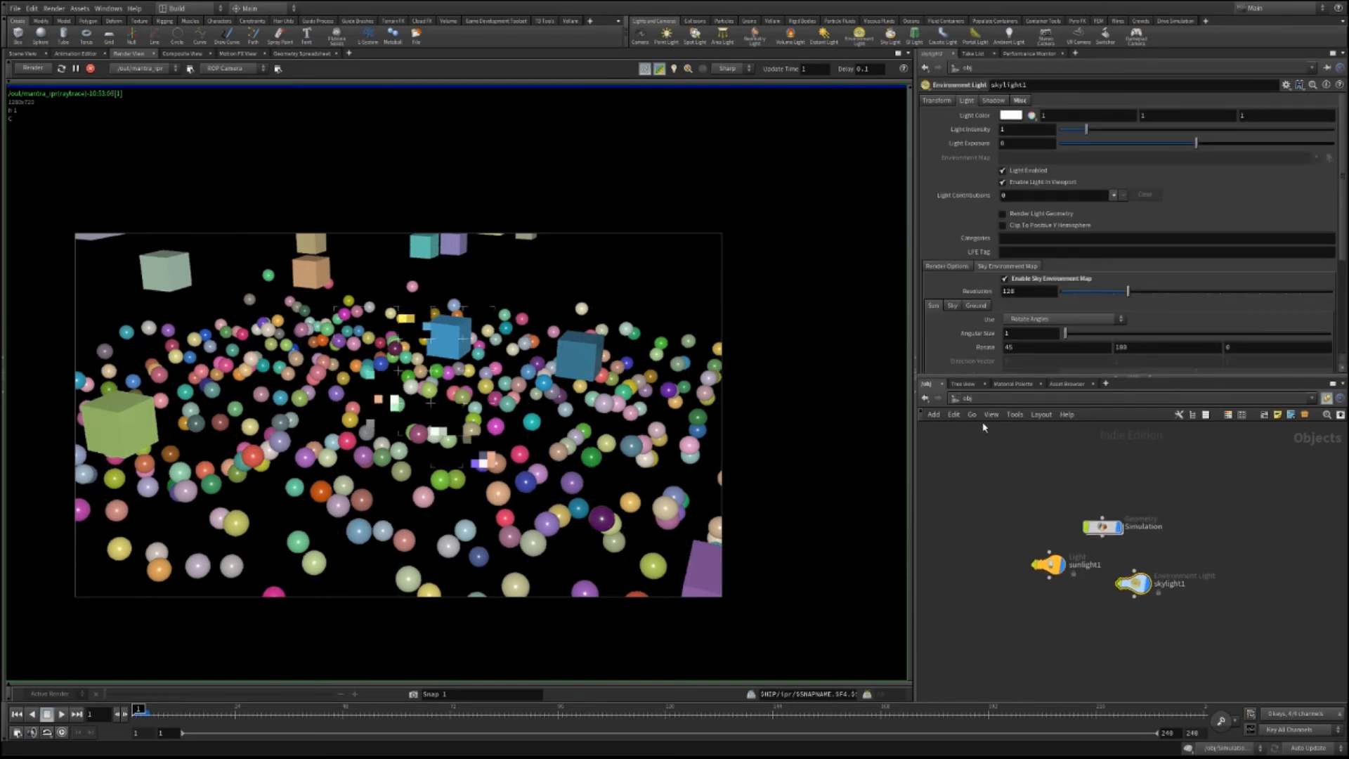
Open the output network and set the mantra_ipr rendering engine to Physically Based Rendering.
click(967, 398)
click(992, 464)
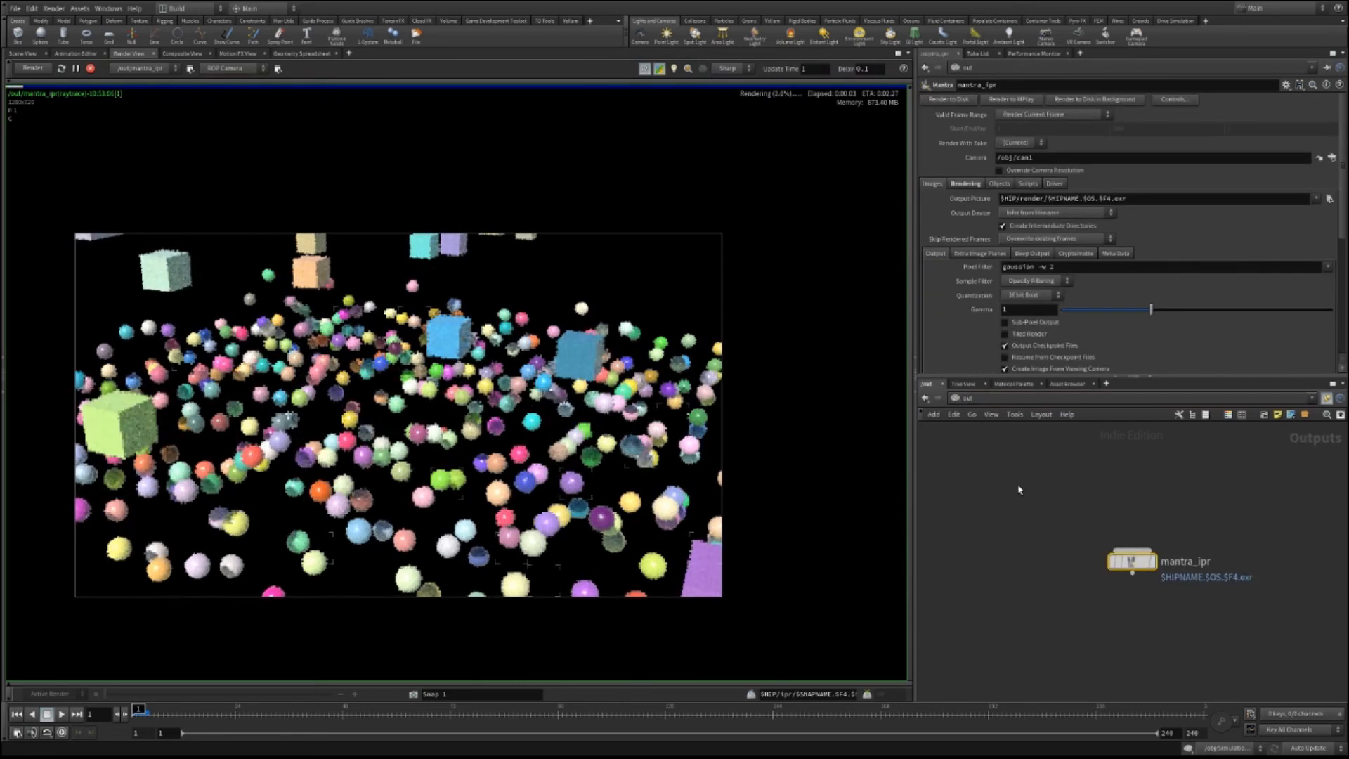
click(965, 184)
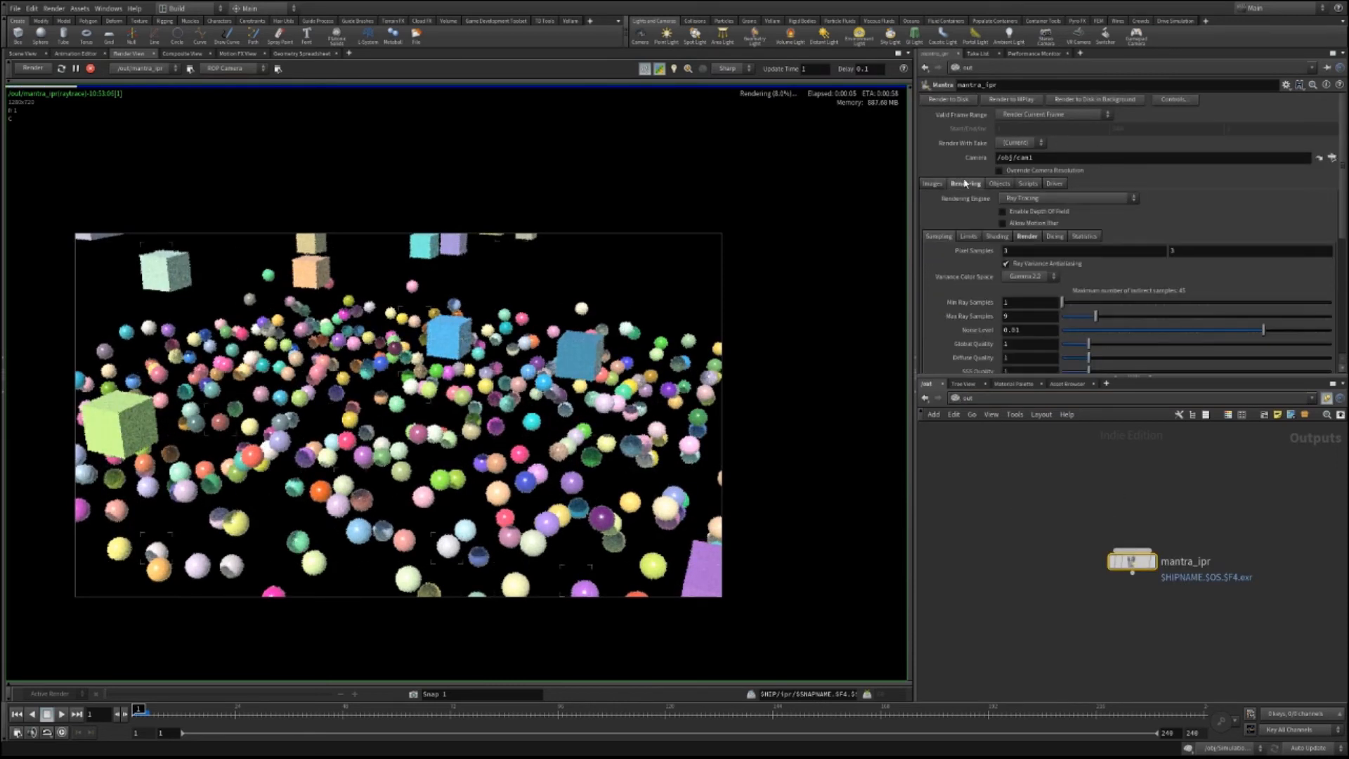
click(1035, 243)
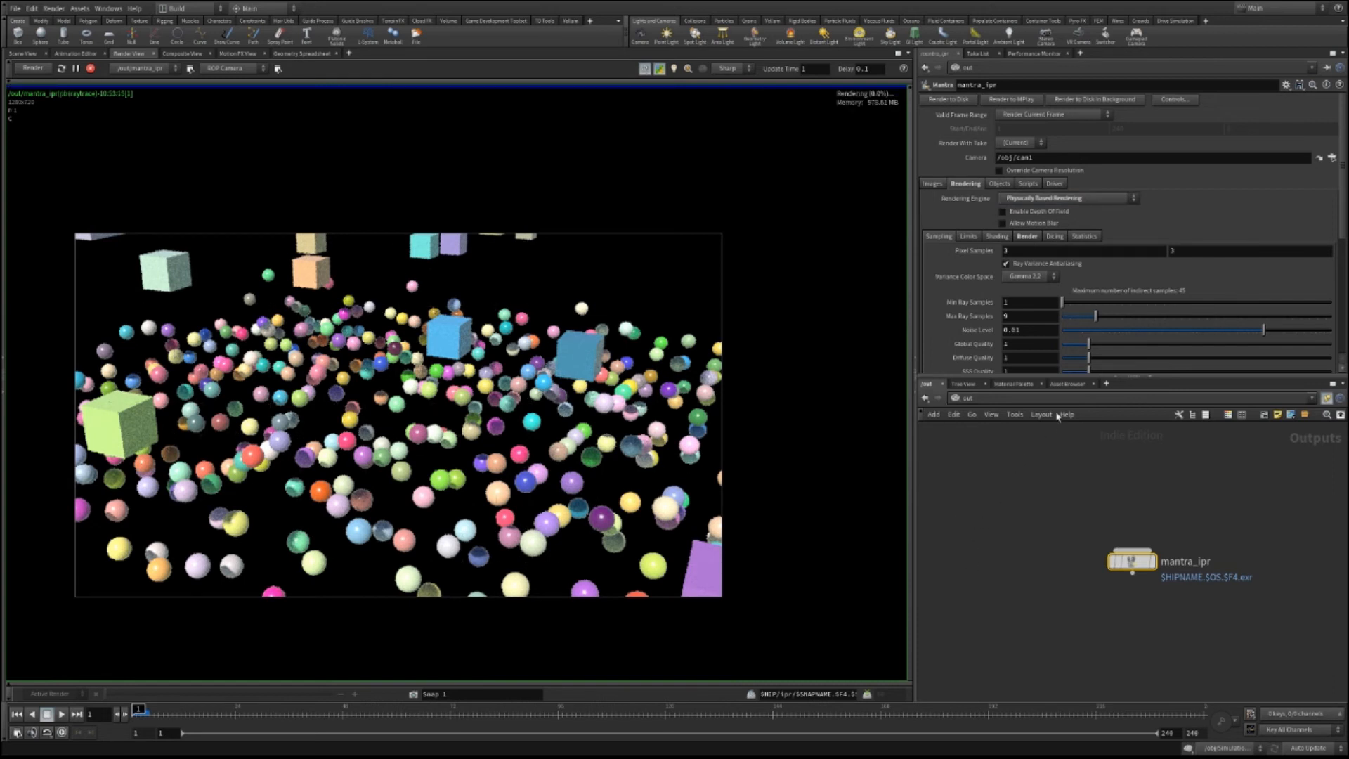
Try noise levels of .04 and .001 in the mantra_ipr sampling settings.
double_click(1046, 330)
text(.04)
key(Return)
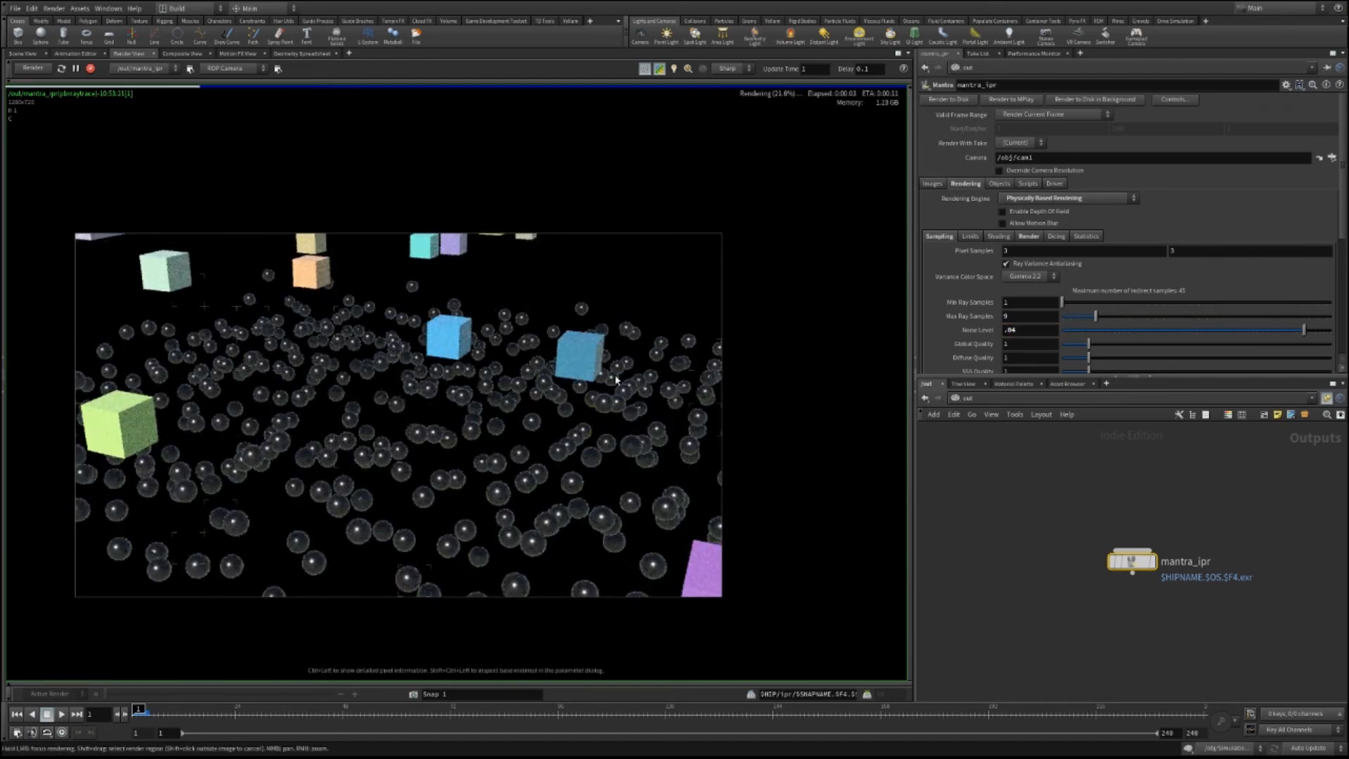
click(1021, 333)
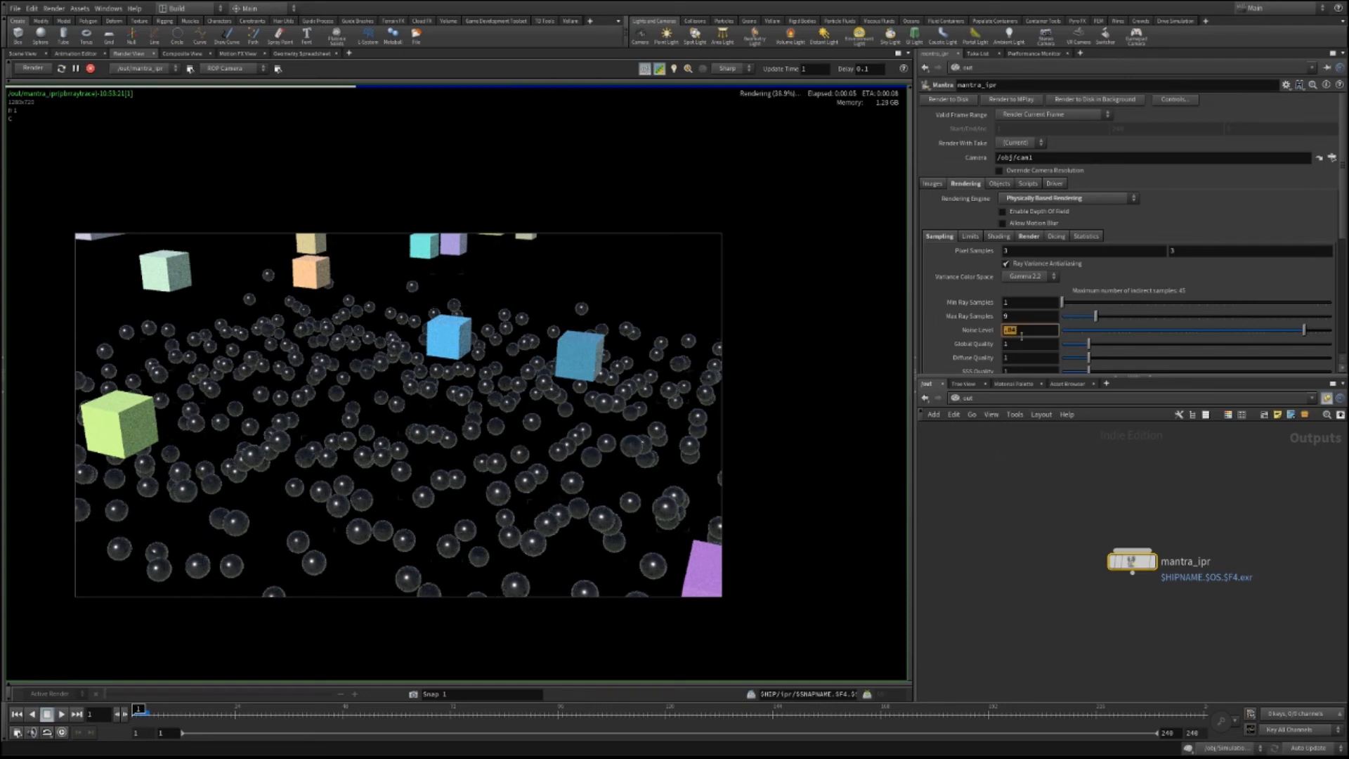
text(.001)
key(Return)
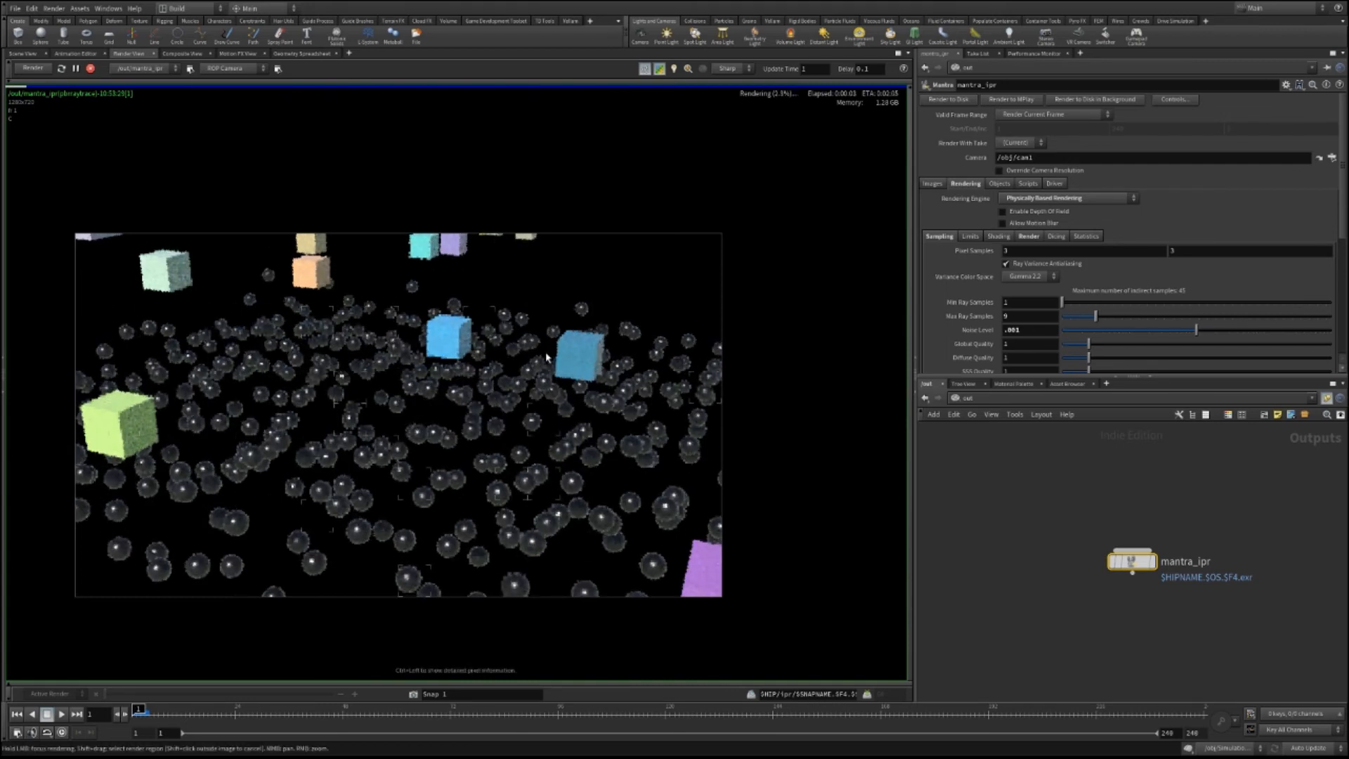
Try Ray Tracing as mantra_ipr's rendering engine, then return it to Physically Based Rendering.
click(1060, 203)
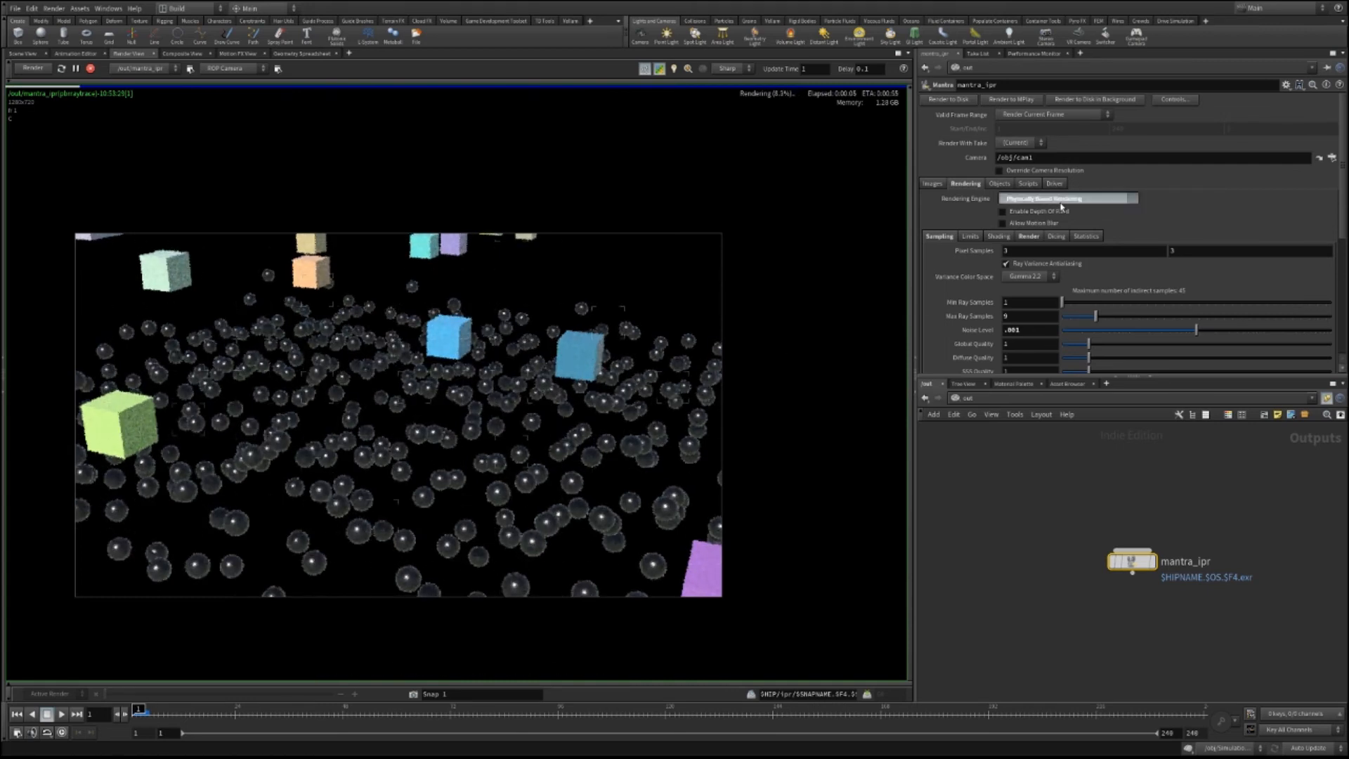
click(1062, 213)
click(1071, 201)
click(1069, 212)
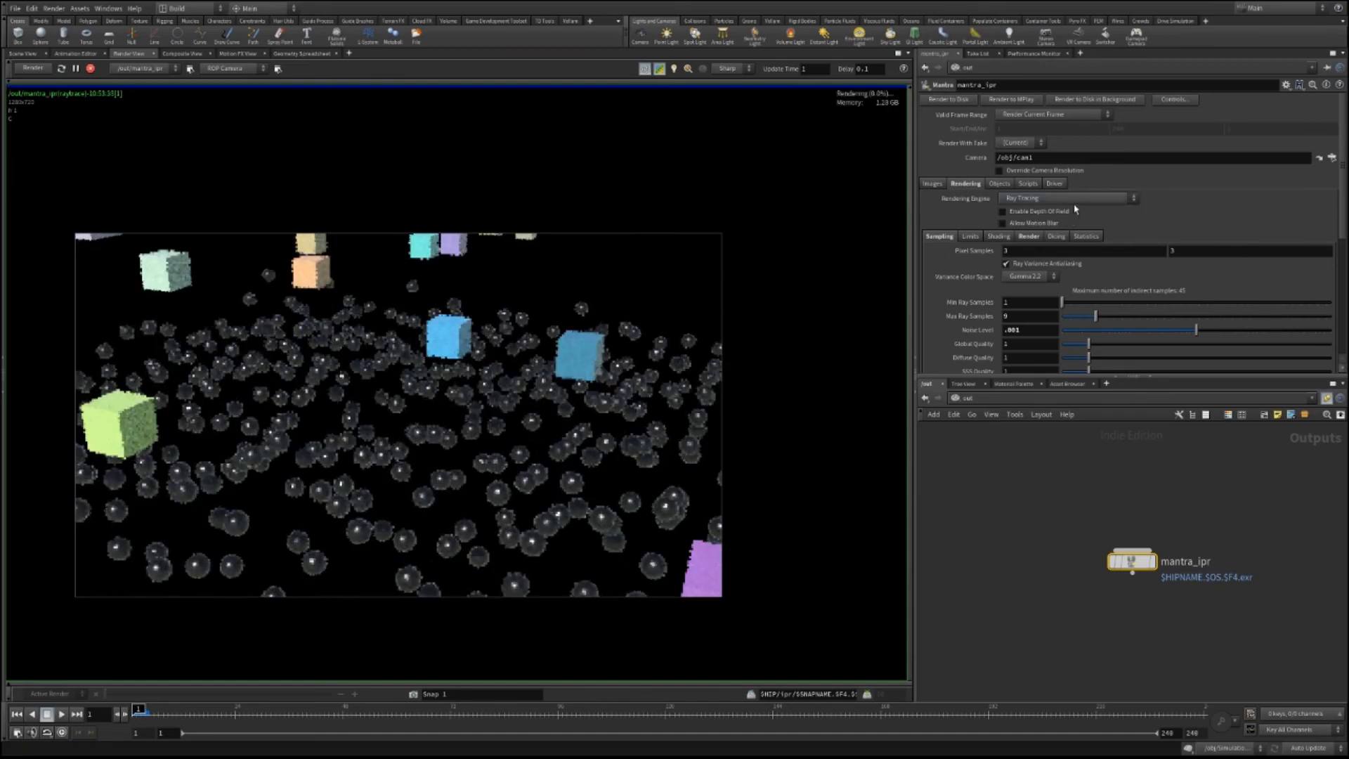
click(1072, 199)
click(1080, 220)
Open the Simulation network, wire the DOP network's output into the File Cache node, and glance at the scene before returning to the render.
click(967, 398)
click(974, 443)
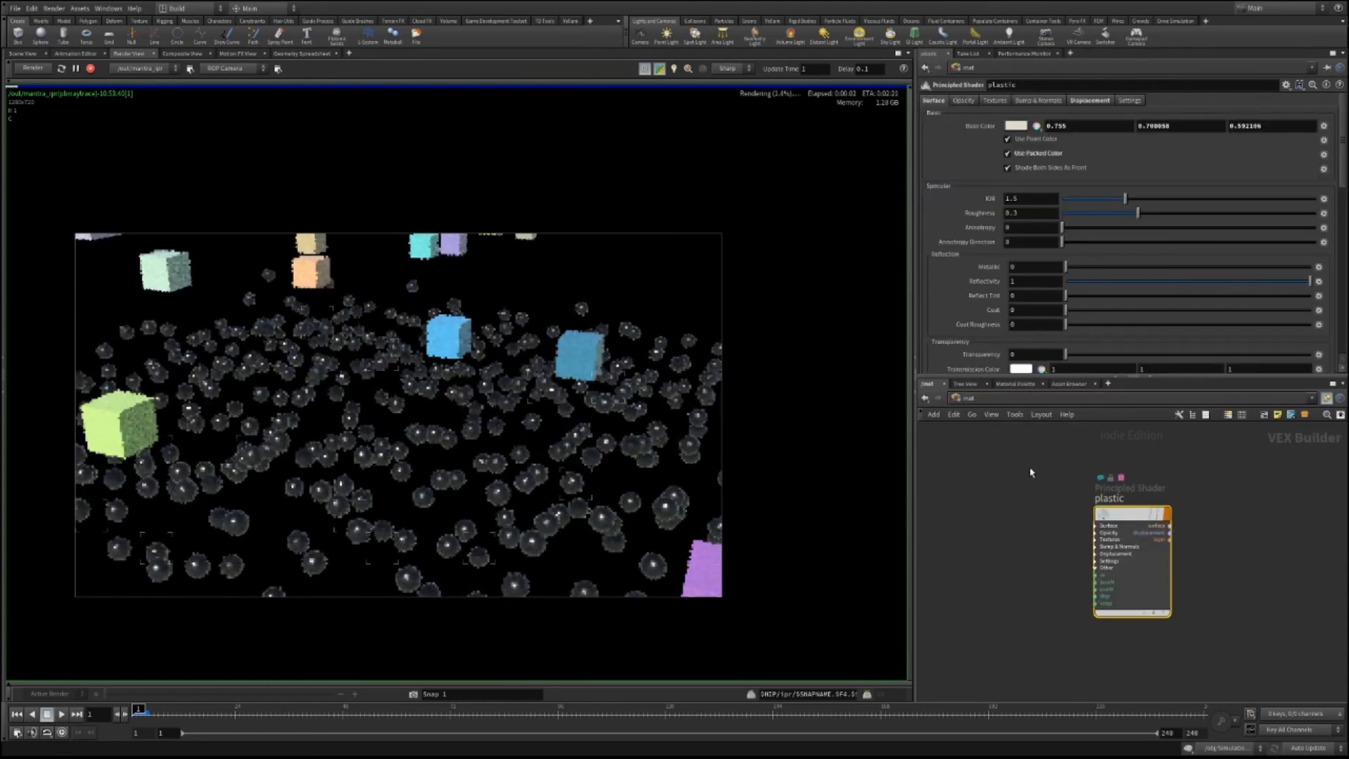
click(987, 451)
double_click(1103, 527)
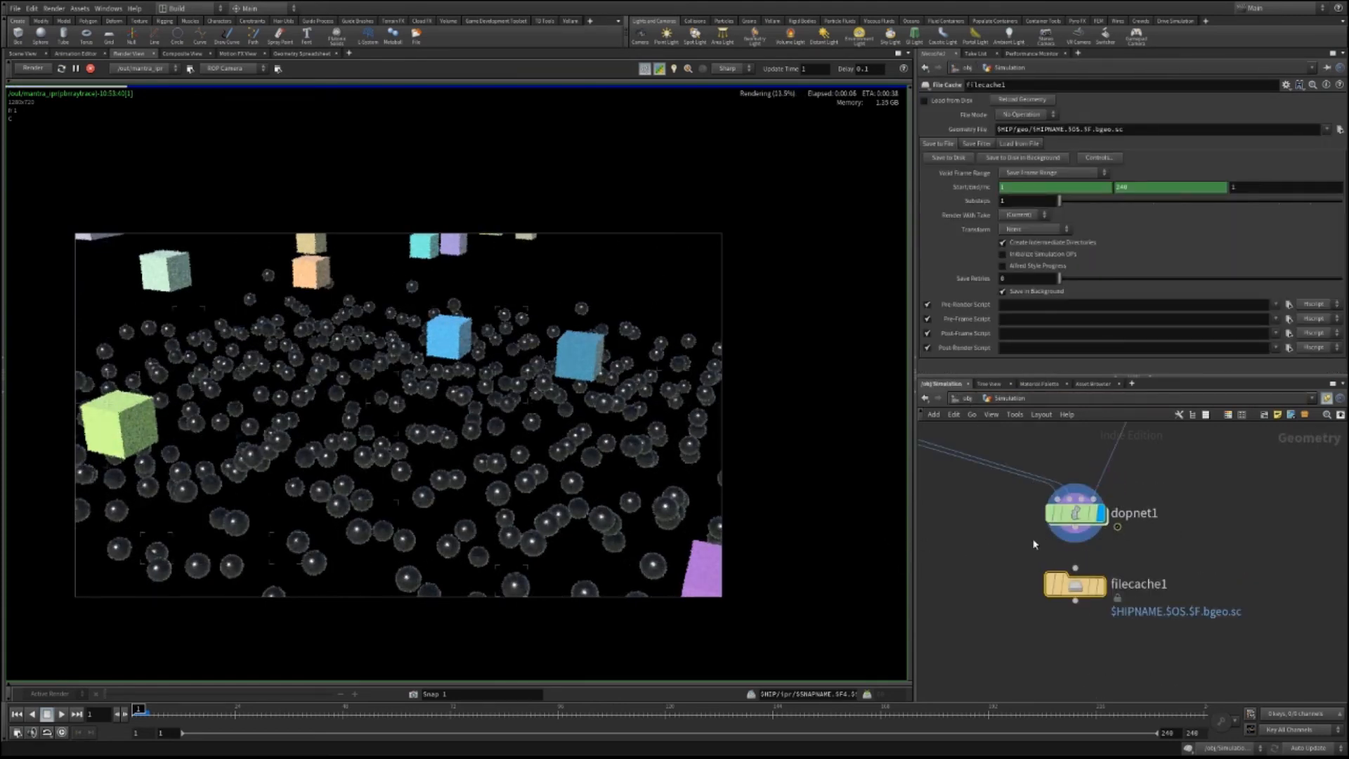
click(1075, 513)
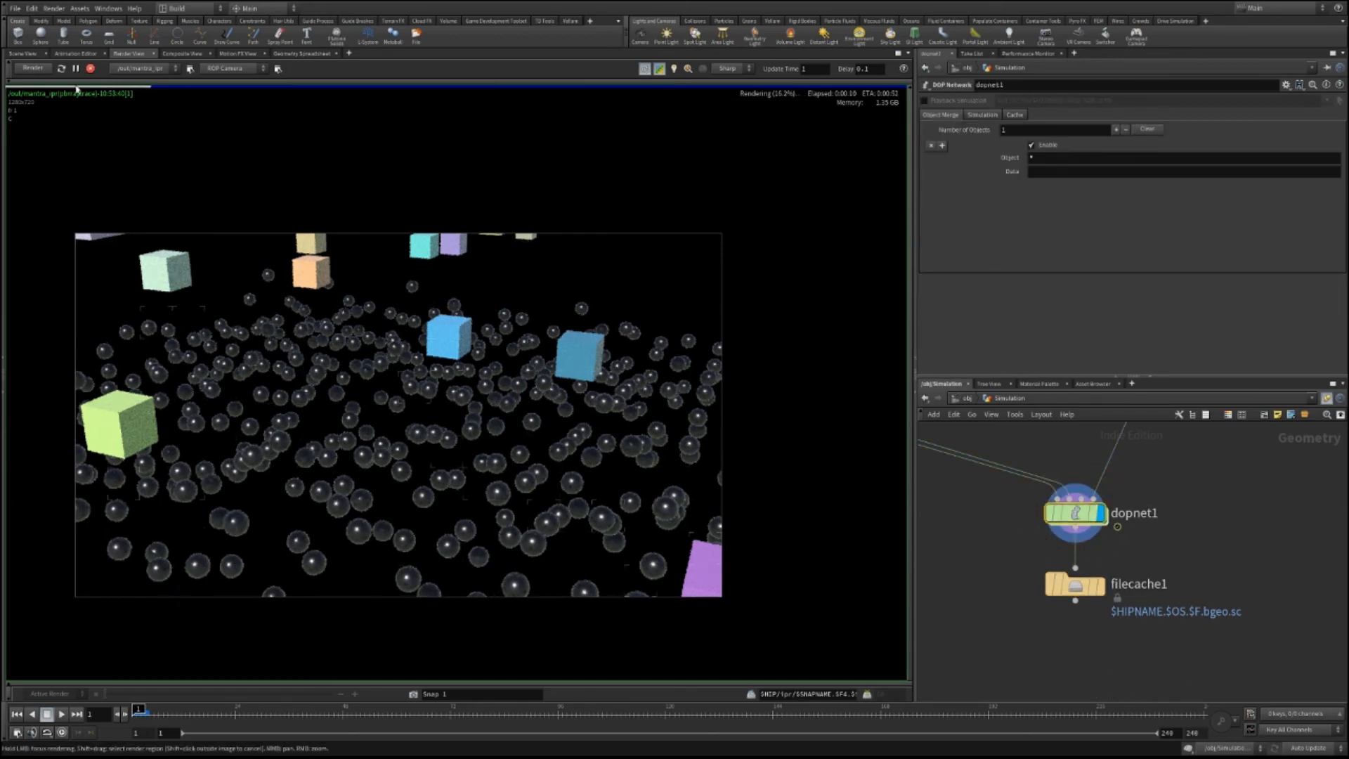
click(23, 53)
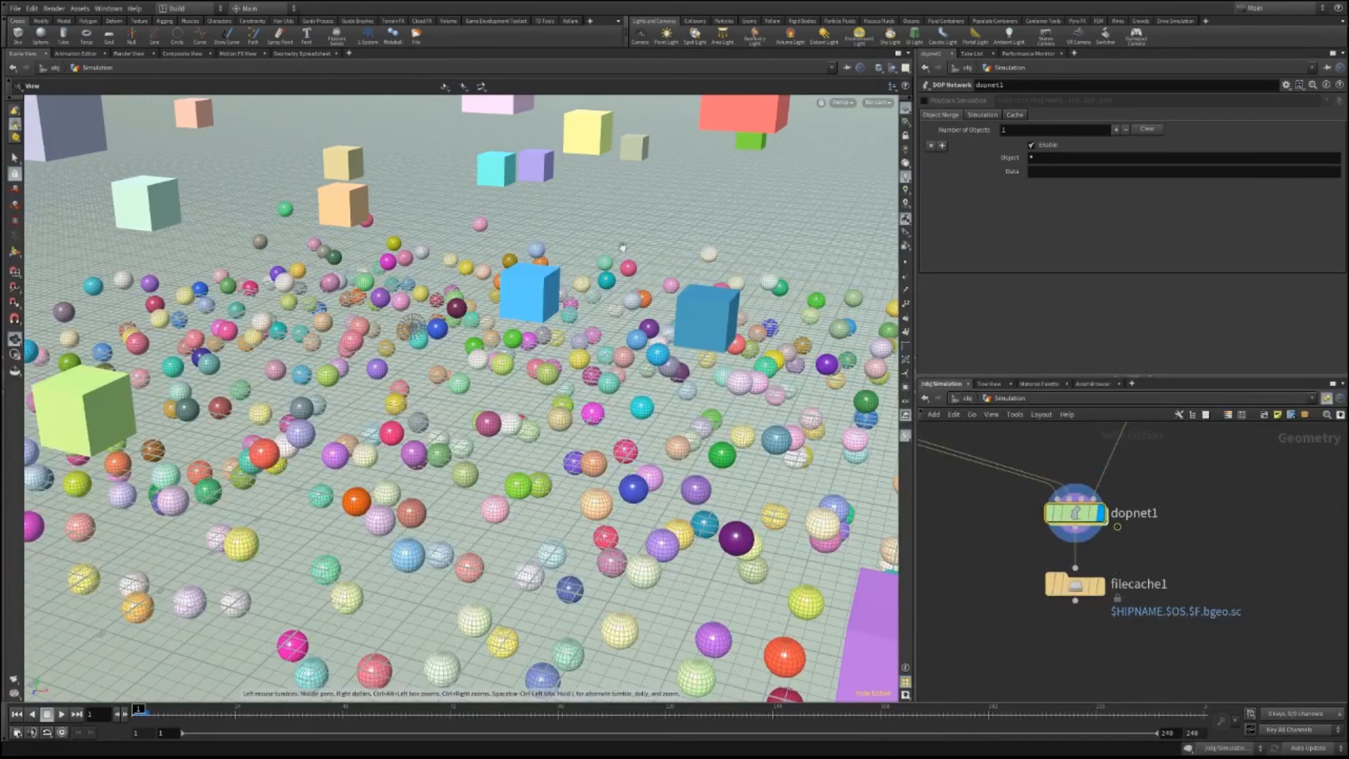
click(155, 54)
Duplicate the plastic Principled Shader in the material network, placing the copy beside the original.
middle_drag(962, 551, 1130, 570)
click(968, 397)
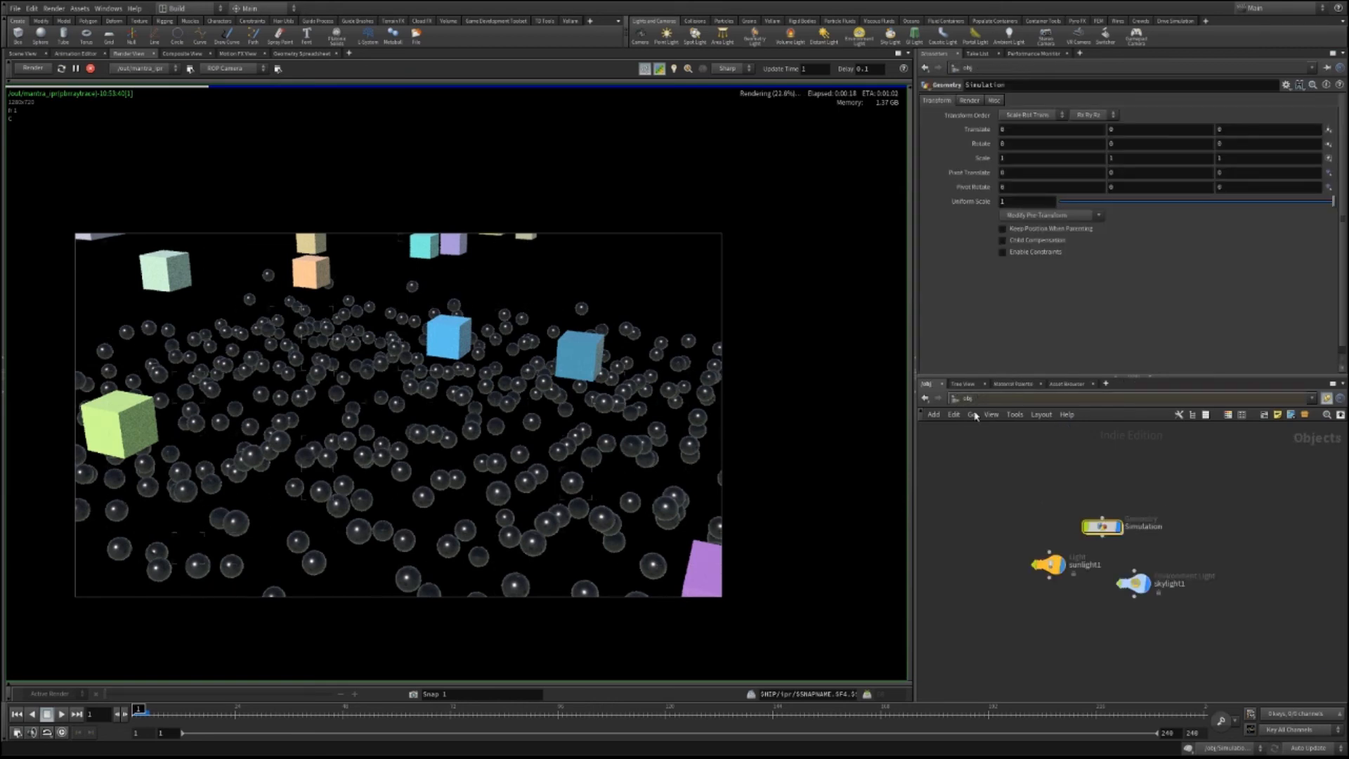
click(978, 443)
click(1133, 515)
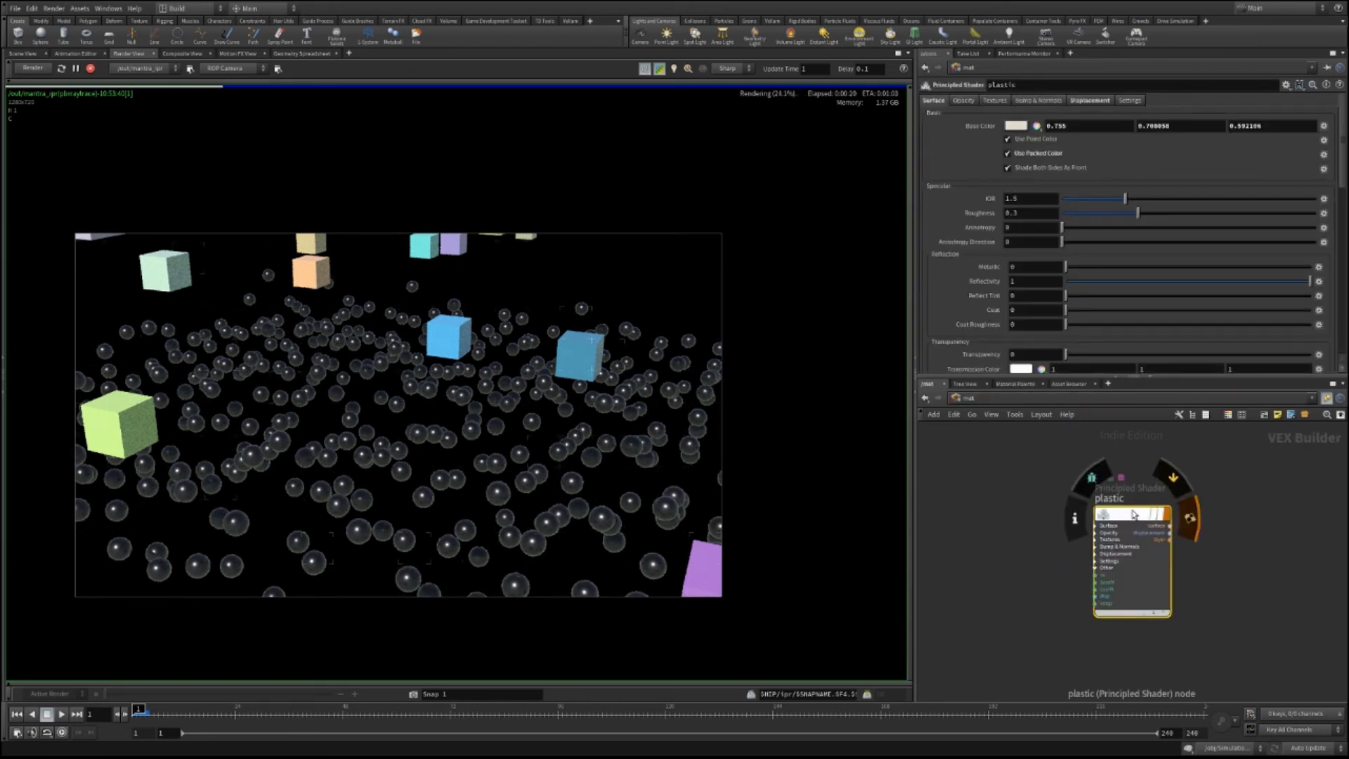
alt+drag(1133, 515, 1241, 515)
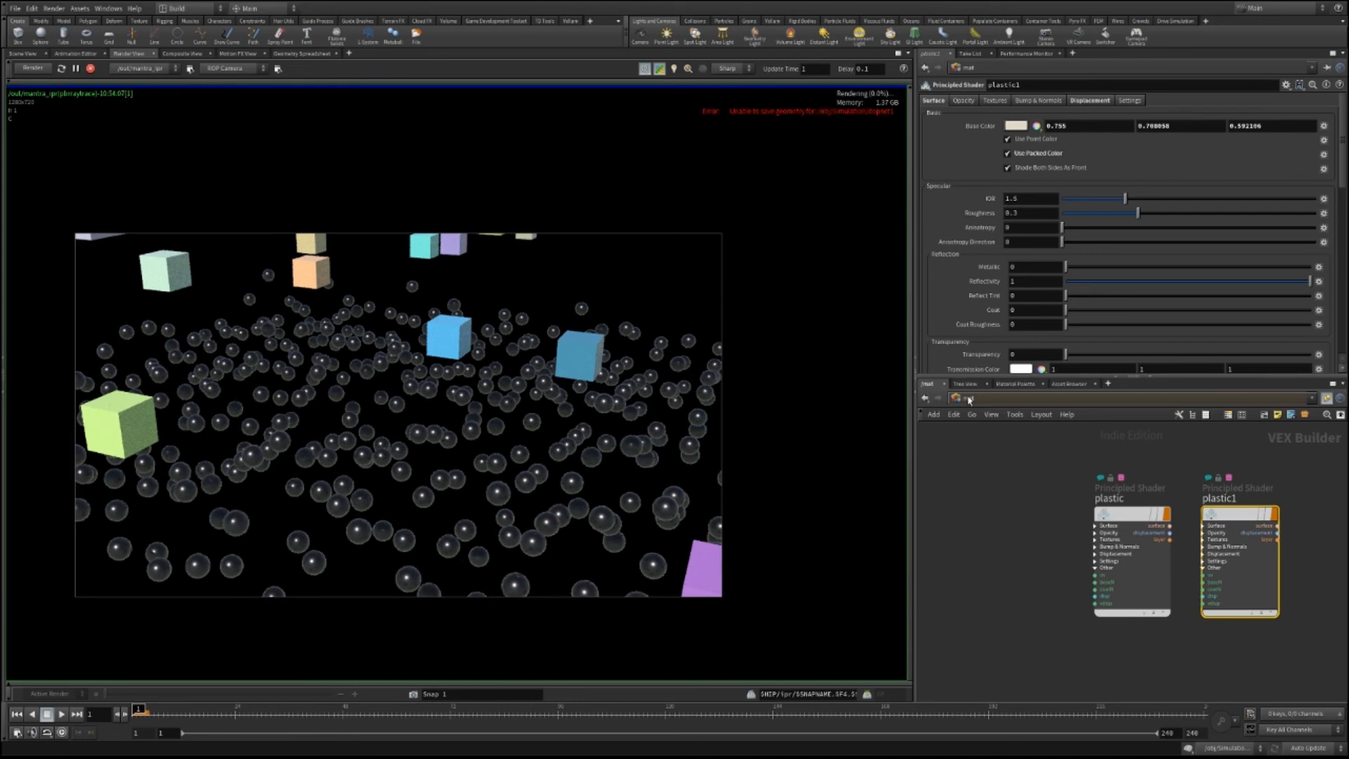
Assign /mat/plastic1 to the material2 node inside the Simulation network.
key(grave)
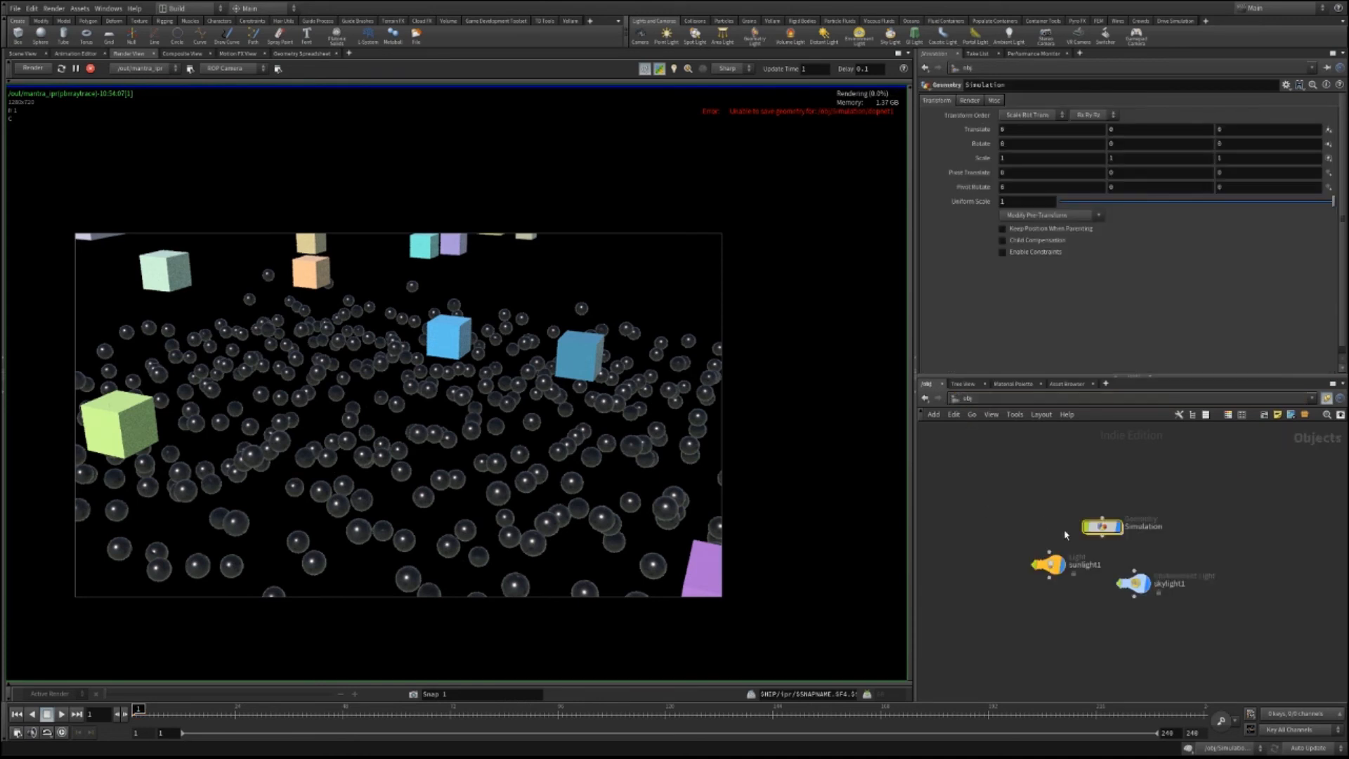
scroll(1026, 532, up, 5)
click(1082, 512)
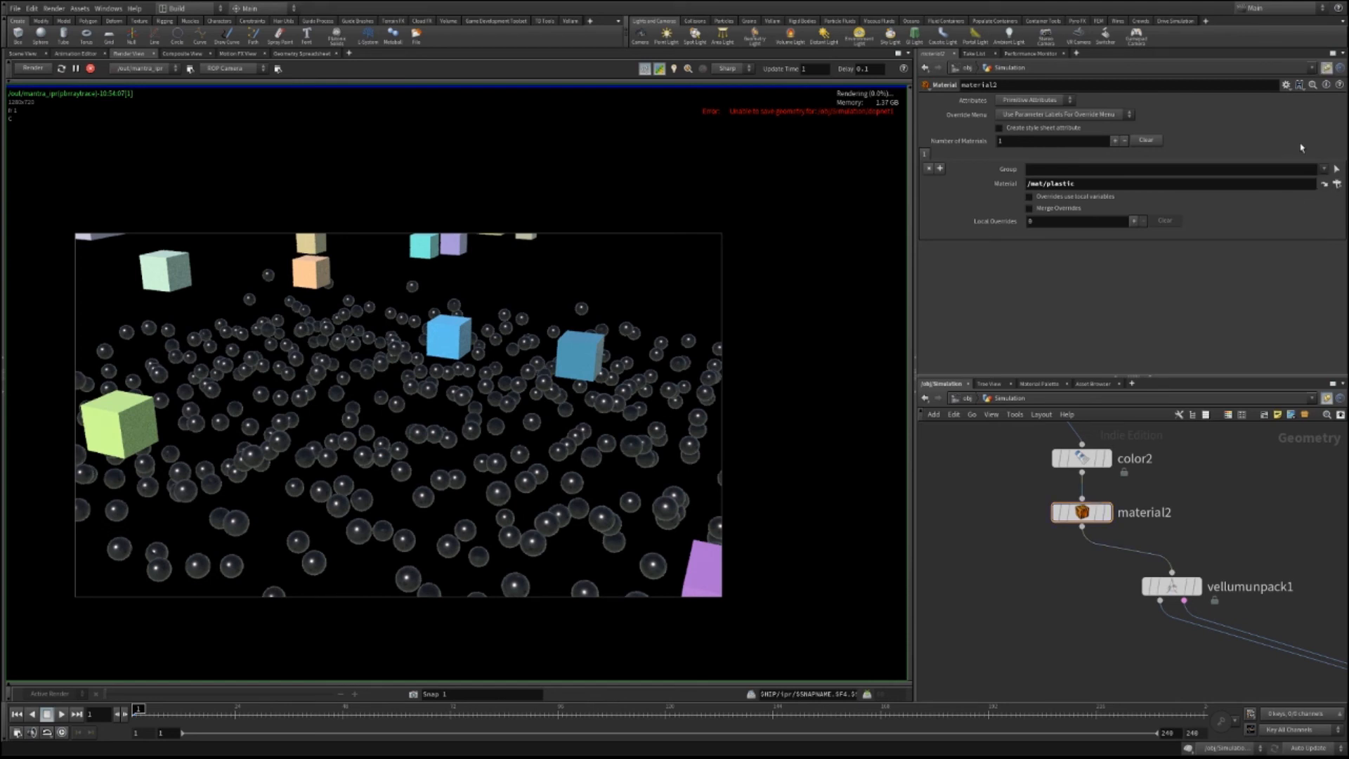
text(1)
key(Return)
middle_drag(1258, 563, 905, 361)
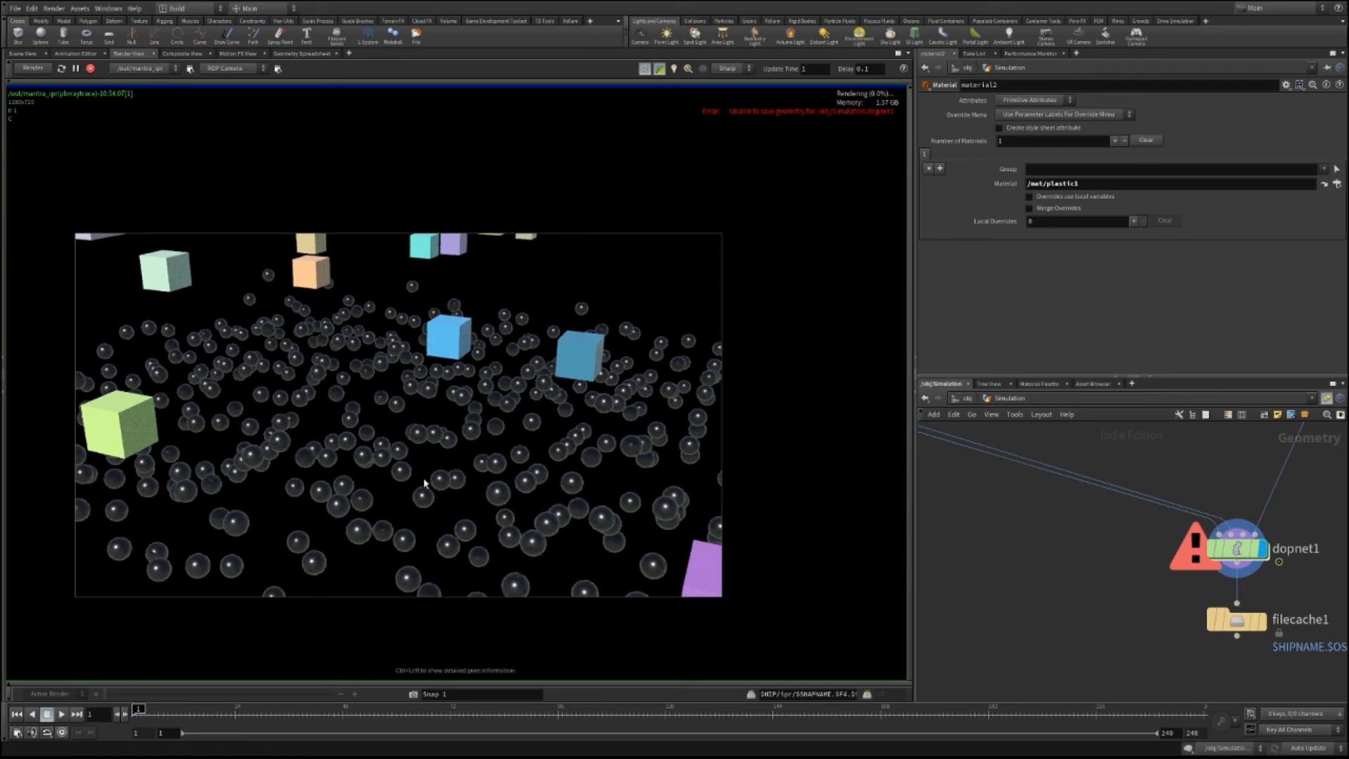
Stop the current preview render, check the scene, and restart the preview render of the balloons.
click(90, 68)
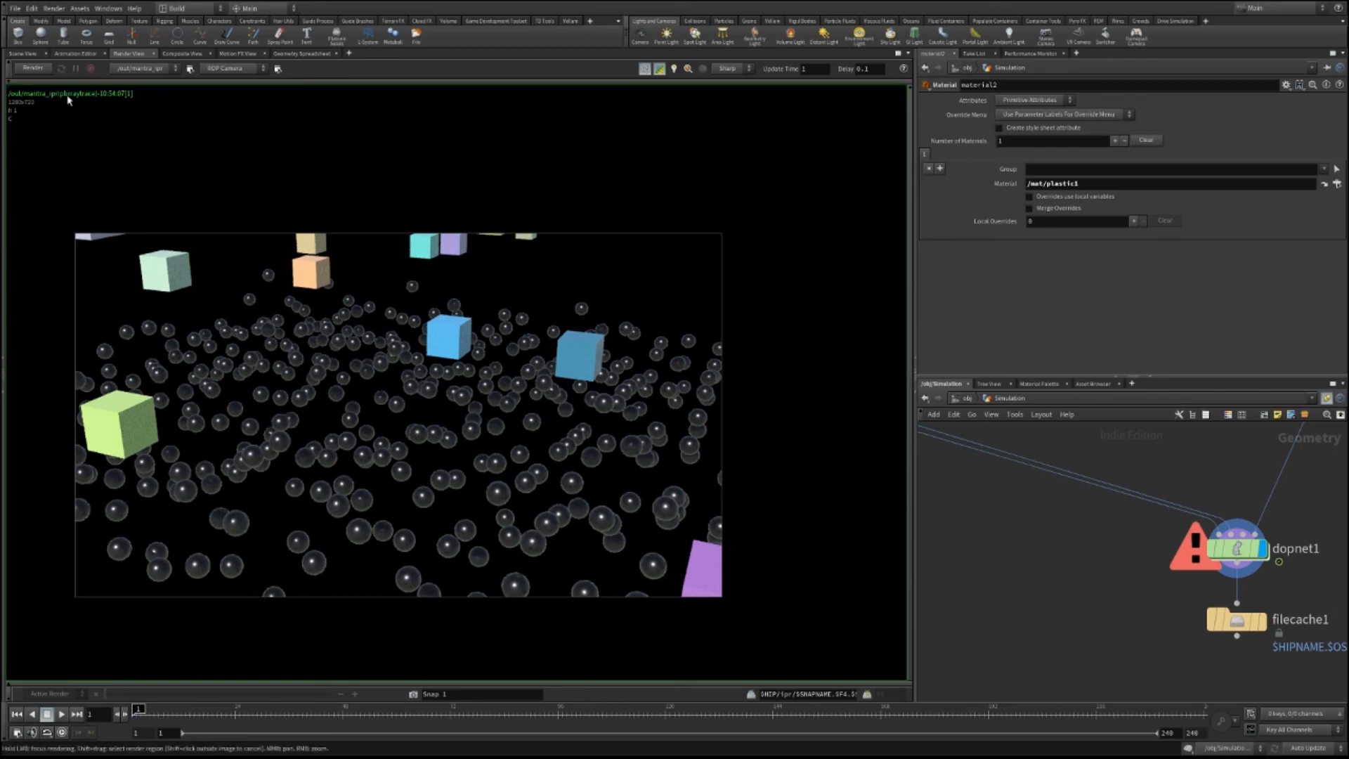
click(26, 54)
click(128, 54)
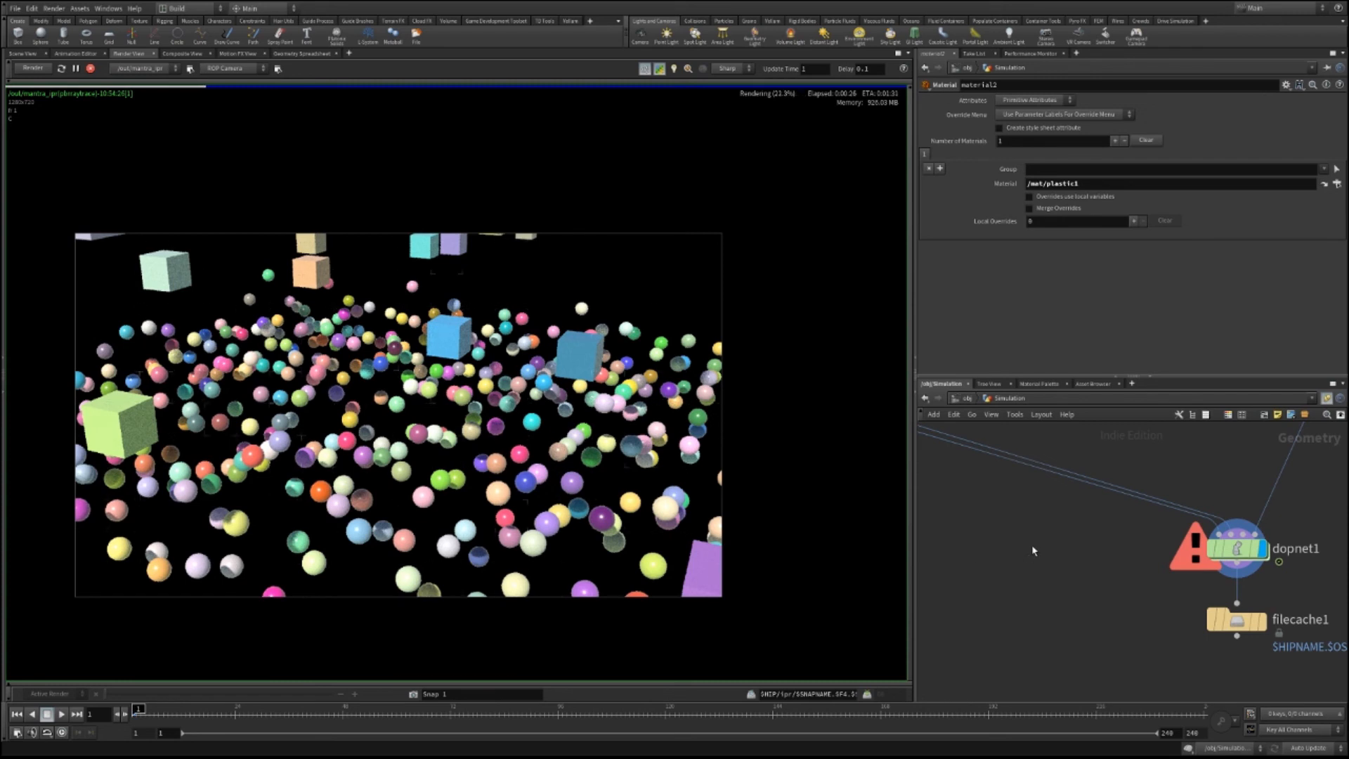
scroll(679, 538, down, 3)
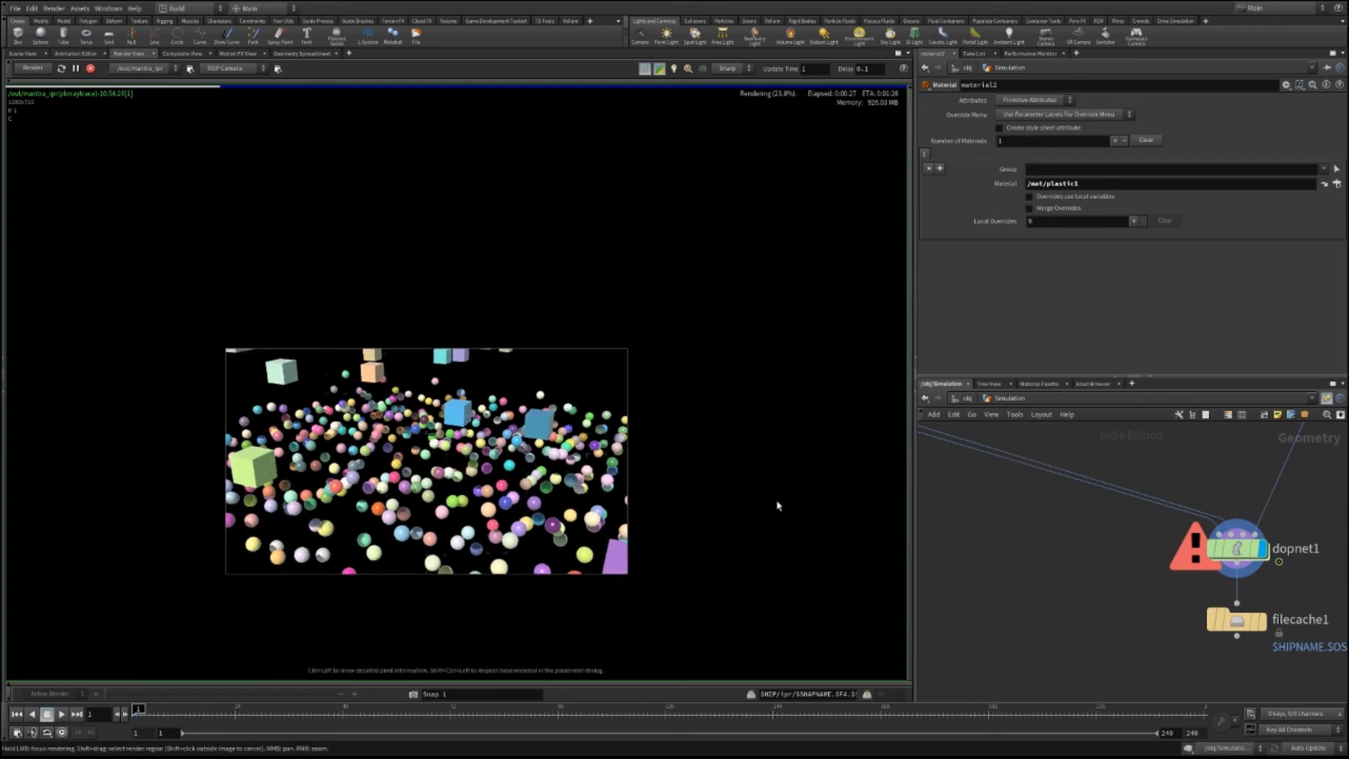
Return to the output network and set mantra_ipr's noise level to .04.
click(967, 398)
click(990, 459)
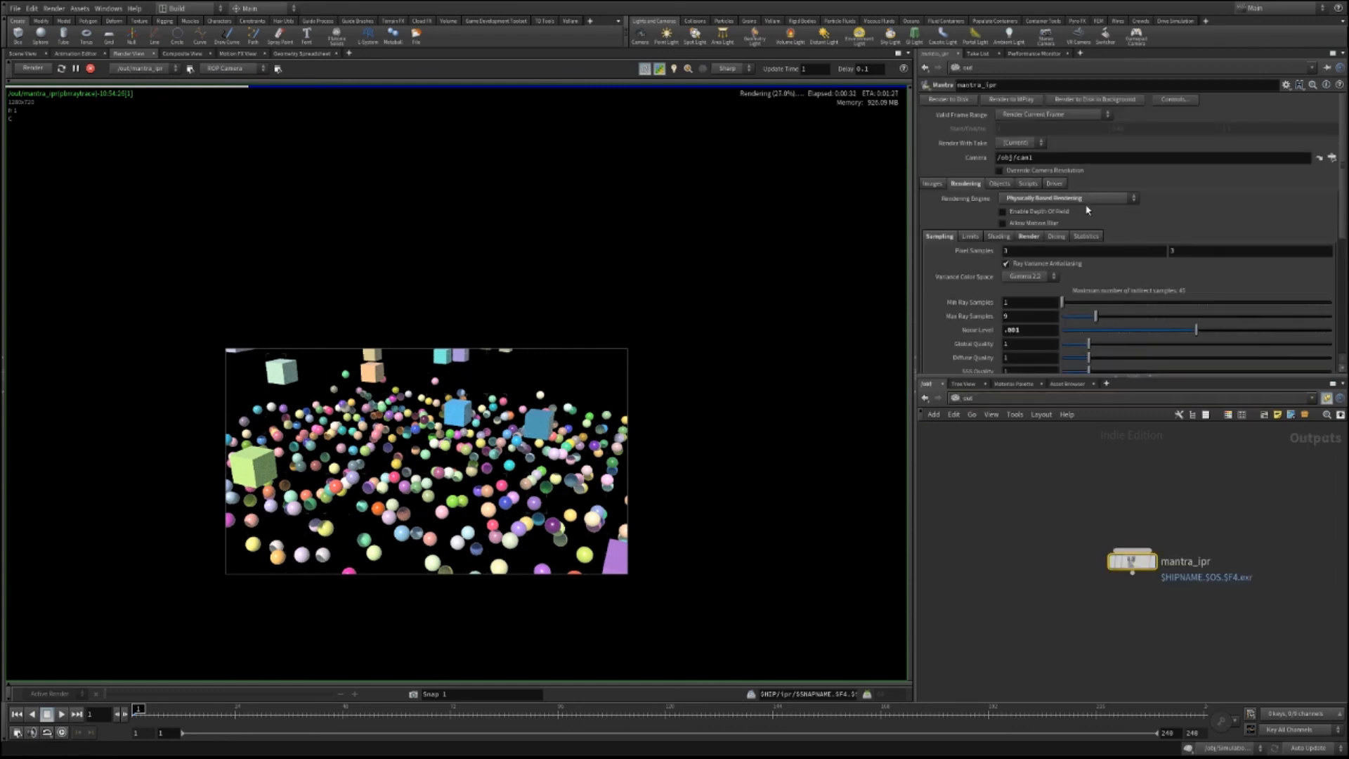
click(1031, 331)
text(.04)
key(Return)
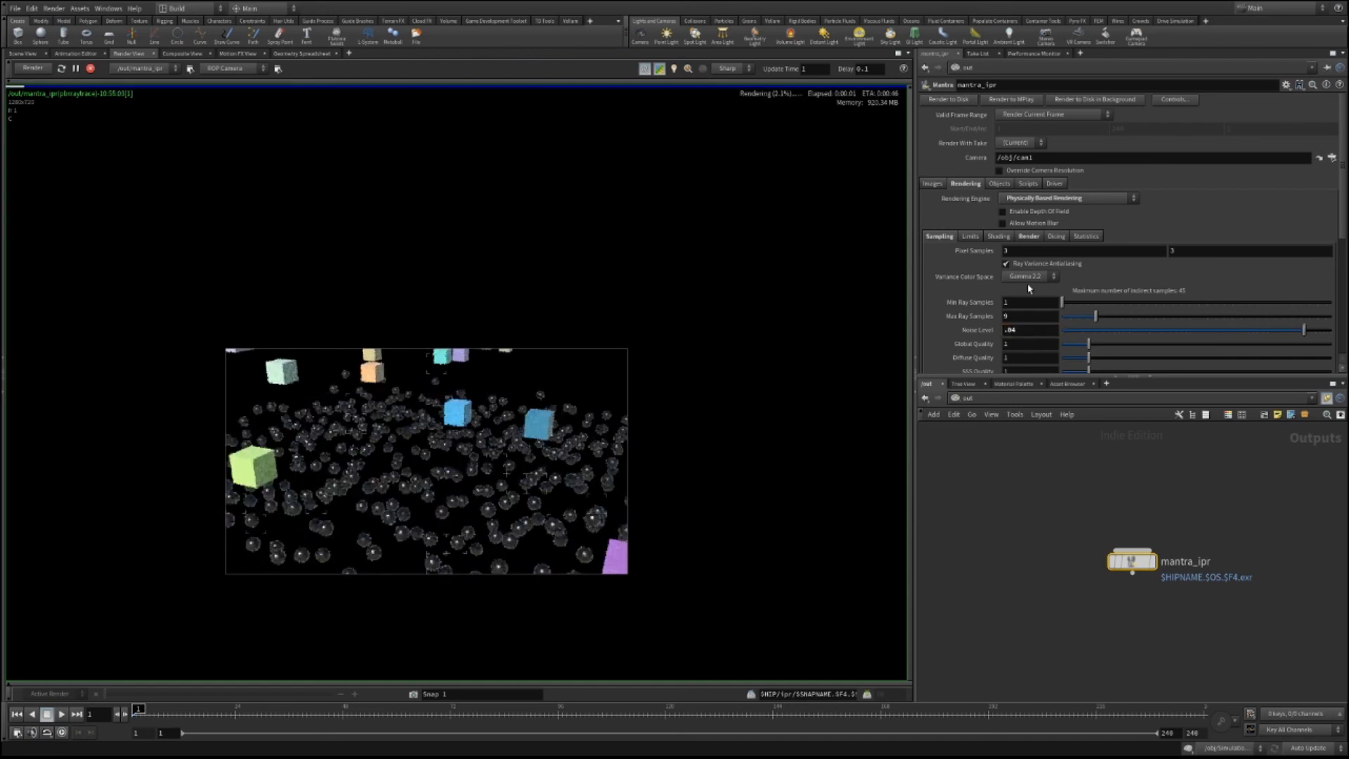
Try a noise level of .001 on mantra_ipr.
click(1019, 330)
text(.003)
key(Return)
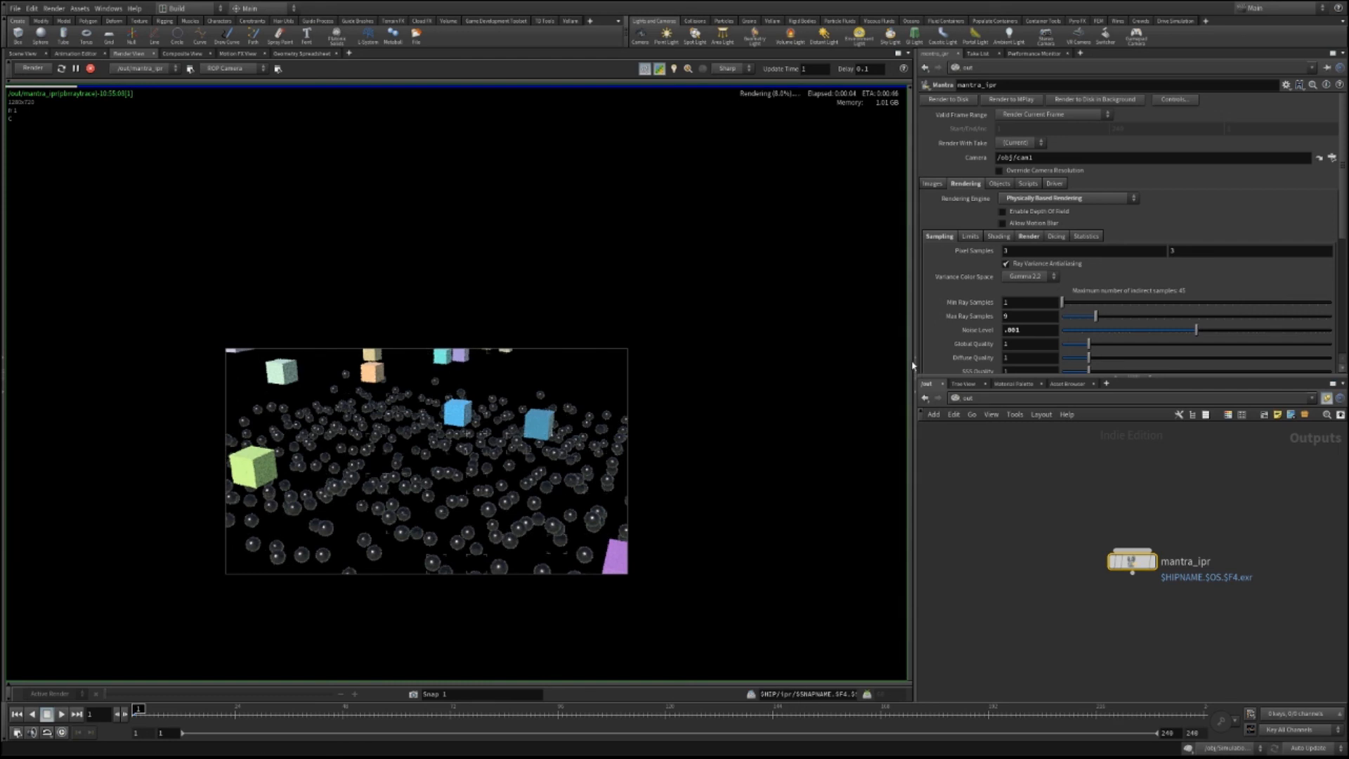
Restore mantra_ipr's noise level to .04 and render the preview again.
double_click(1020, 330)
text(.04)
key(Return)
click(938, 184)
click(32, 69)
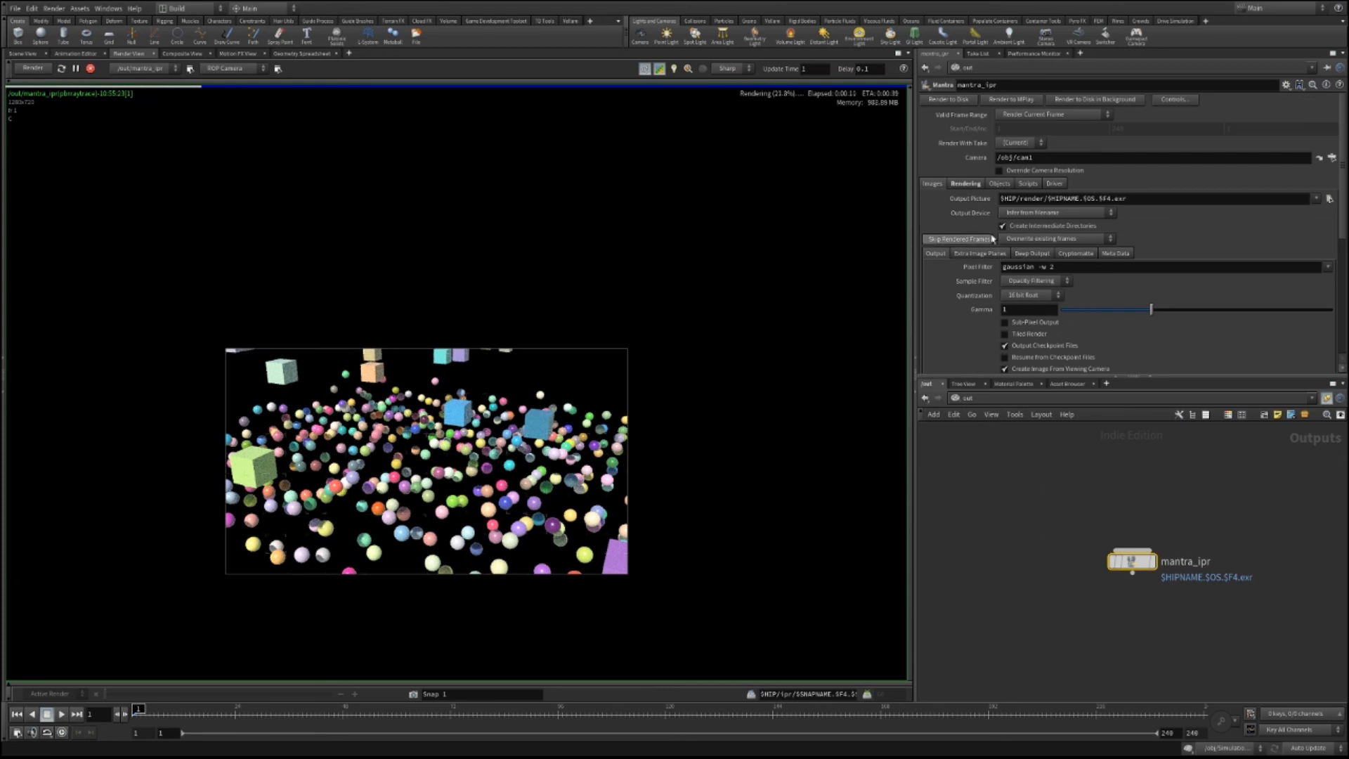
Look through mantra_ipr's rendering settings and set the render tile size to 48.
click(965, 184)
scroll(969, 260, down, 5)
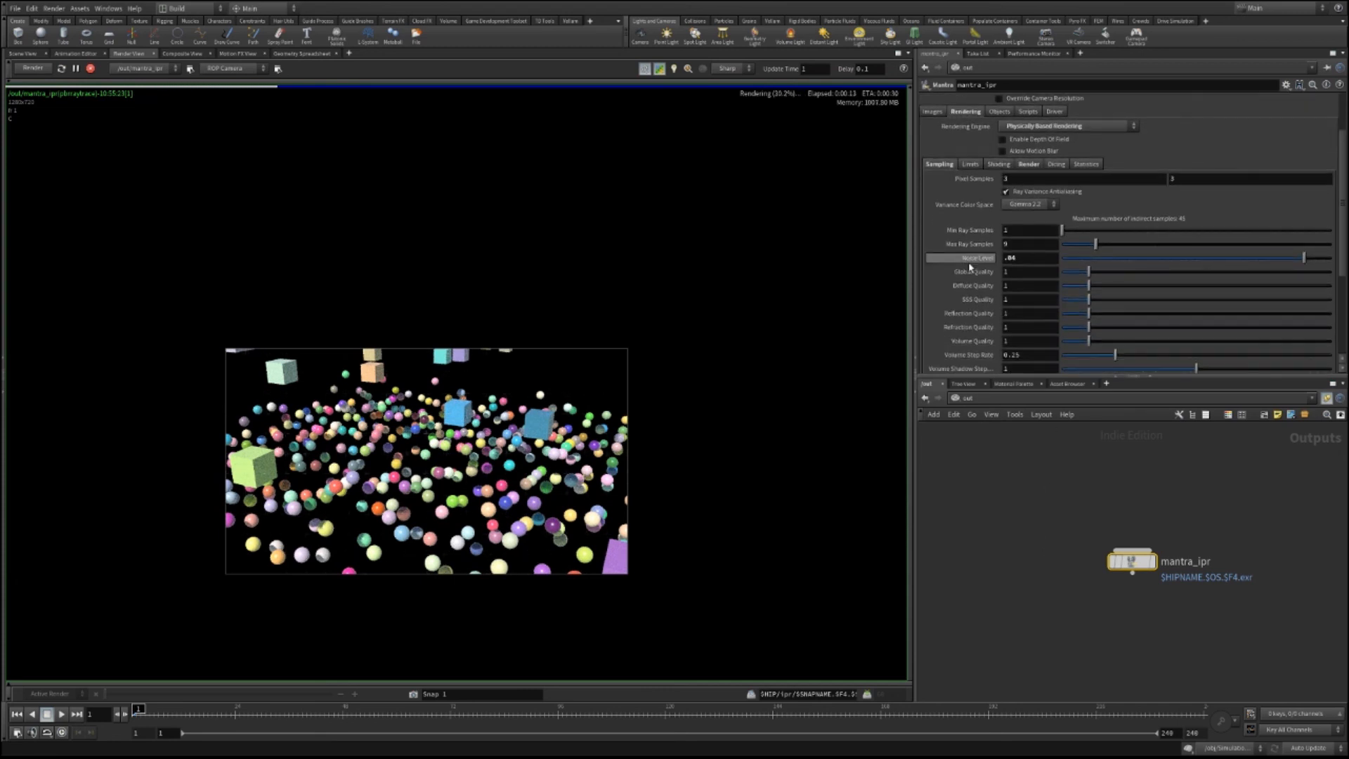
scroll(969, 278, up, 4)
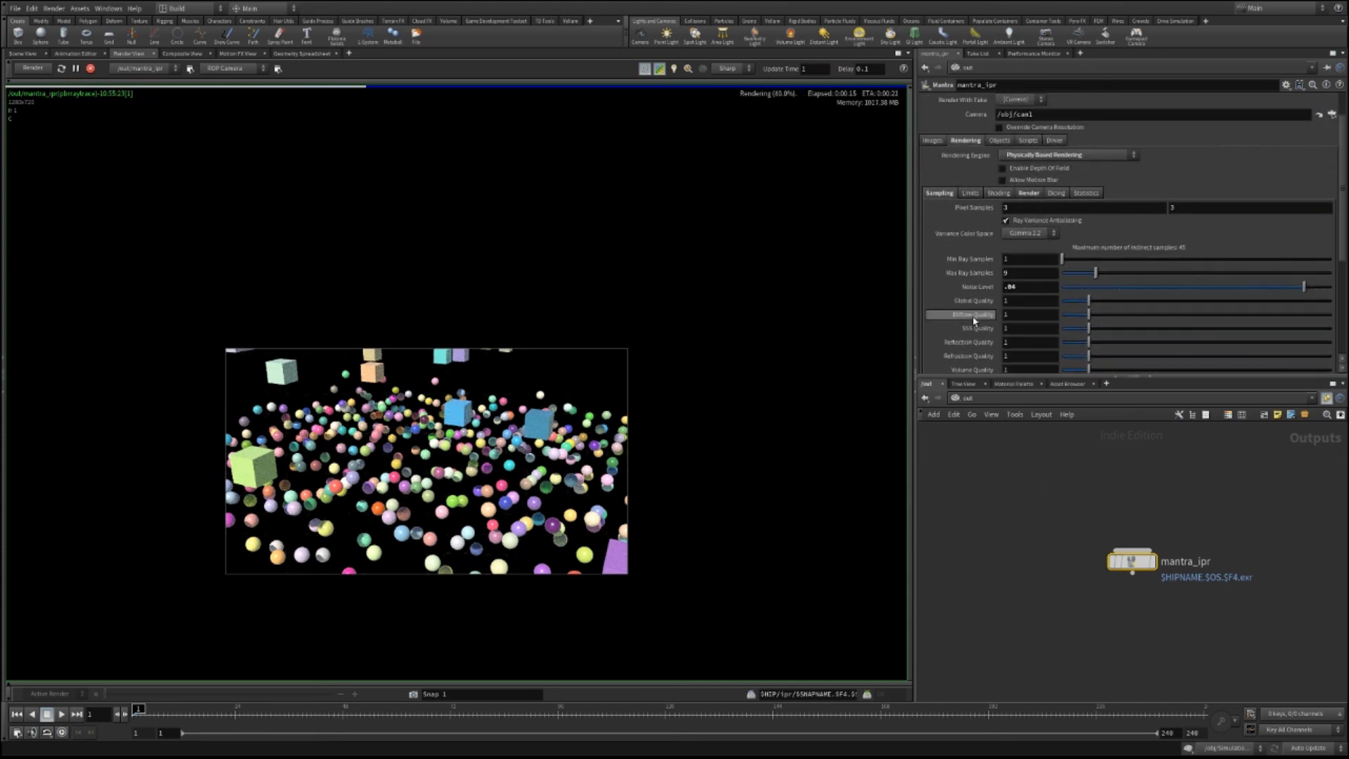
click(972, 194)
click(1001, 197)
click(1033, 198)
click(1052, 195)
click(1075, 195)
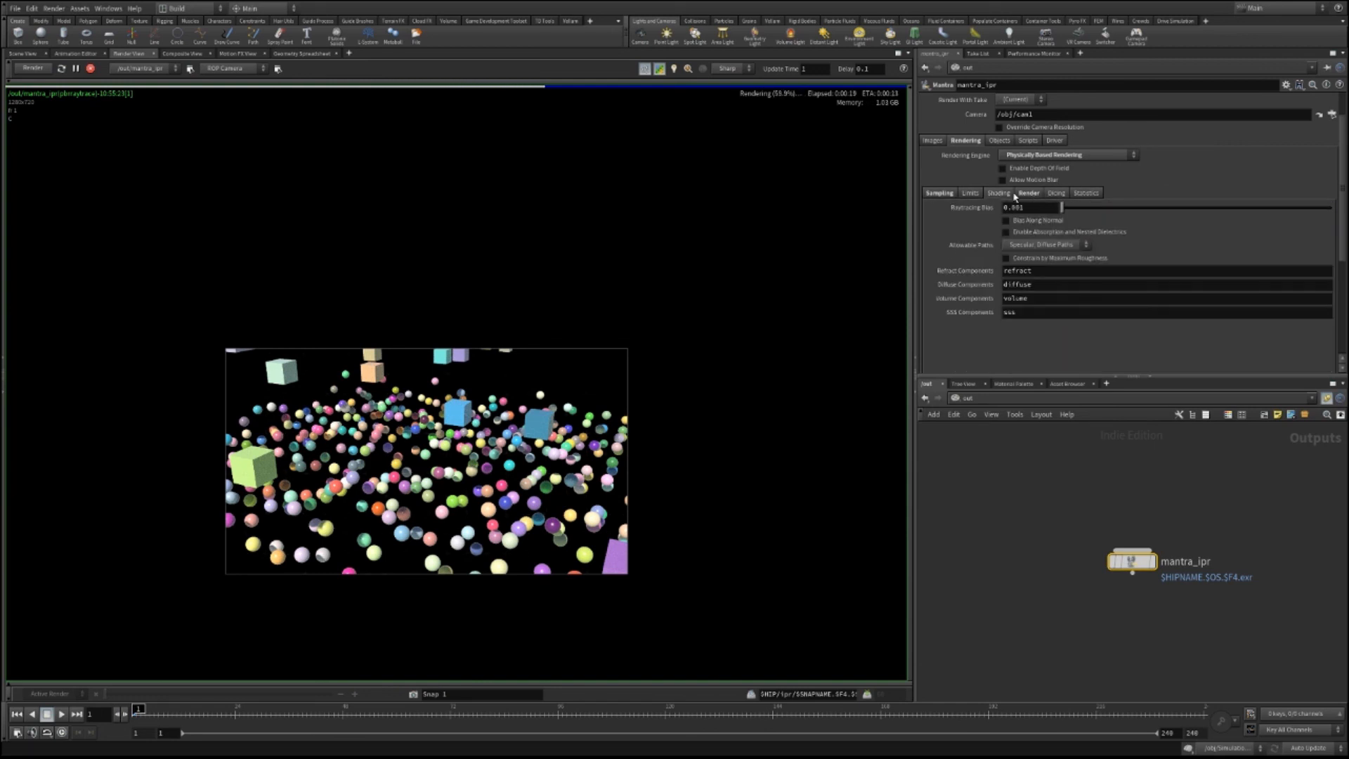
click(1033, 197)
double_click(1018, 209)
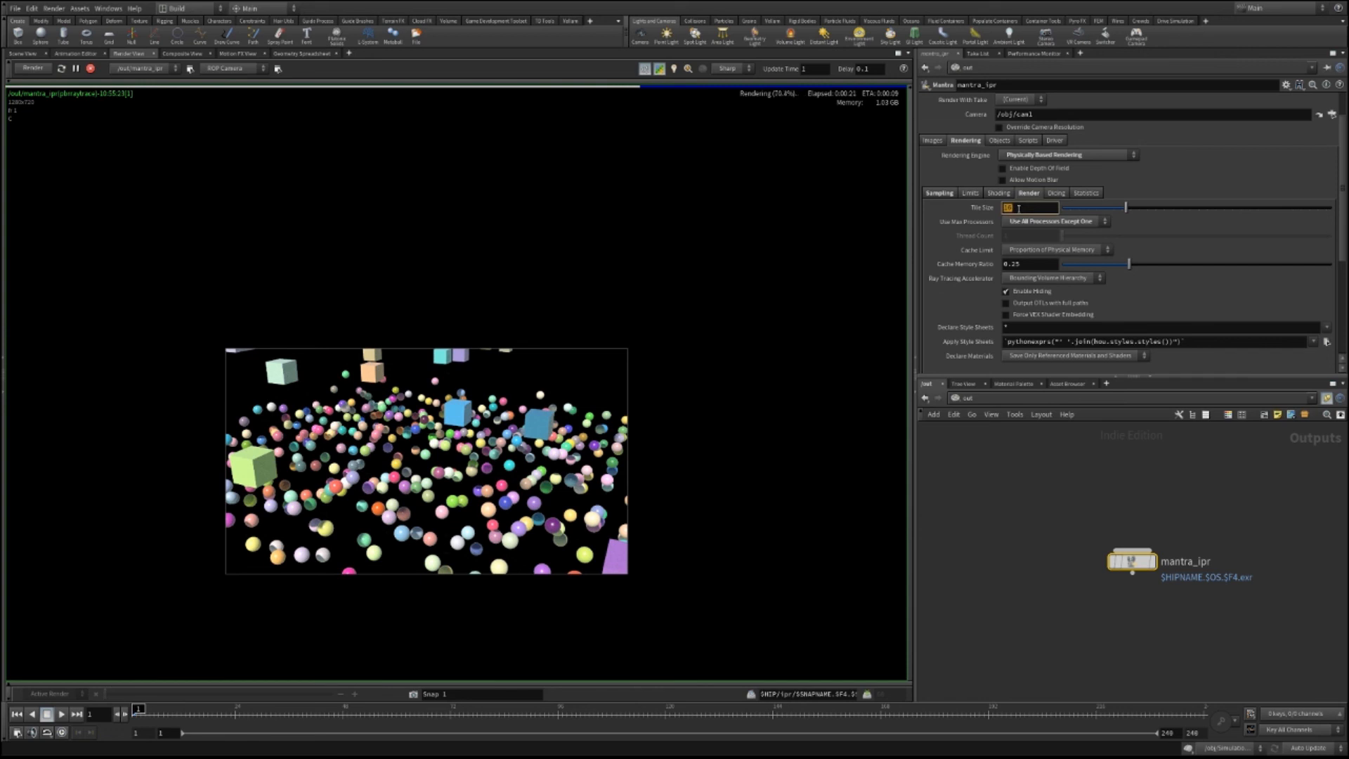
text(48)
key(Return)
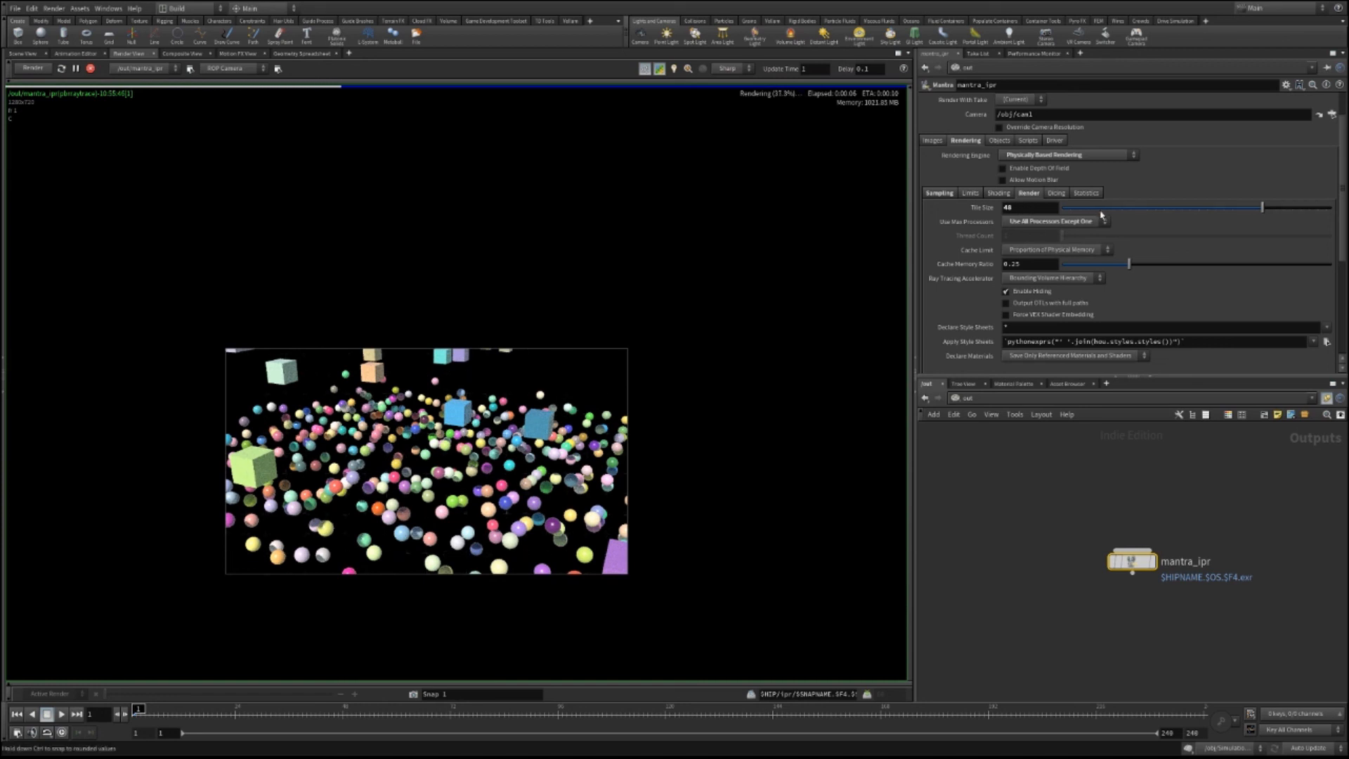
Try depth of field and motion blur in mantra_ipr's rendering settings, then disable both.
scroll(1102, 219, up, 2)
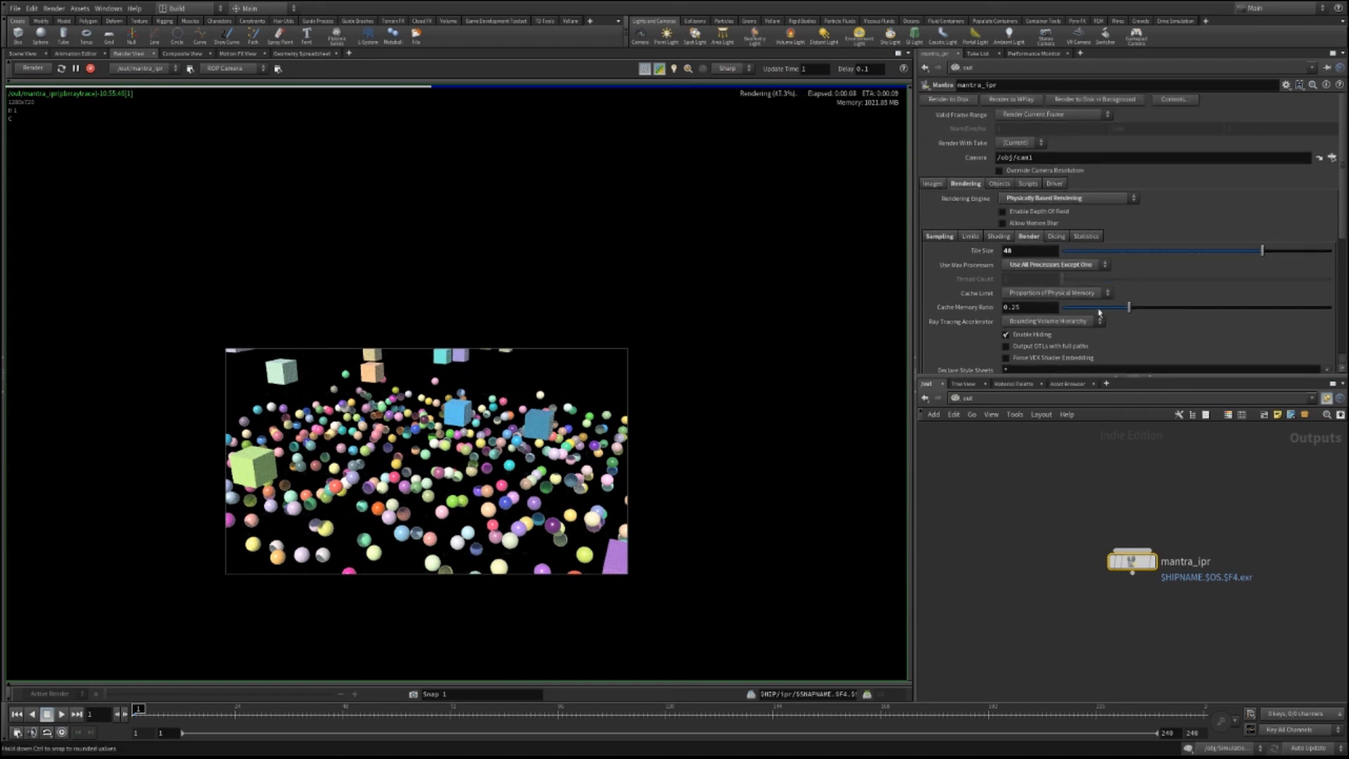
click(1000, 184)
click(1038, 185)
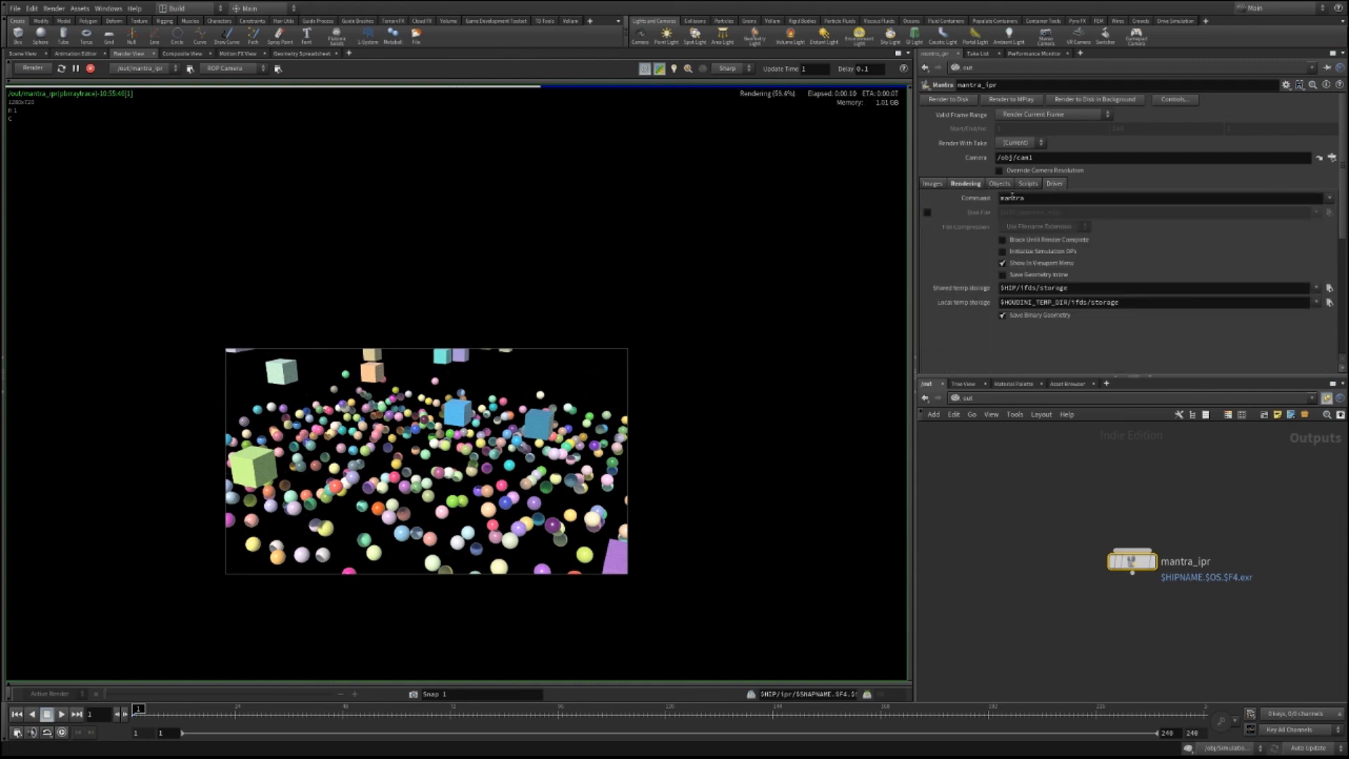
click(931, 184)
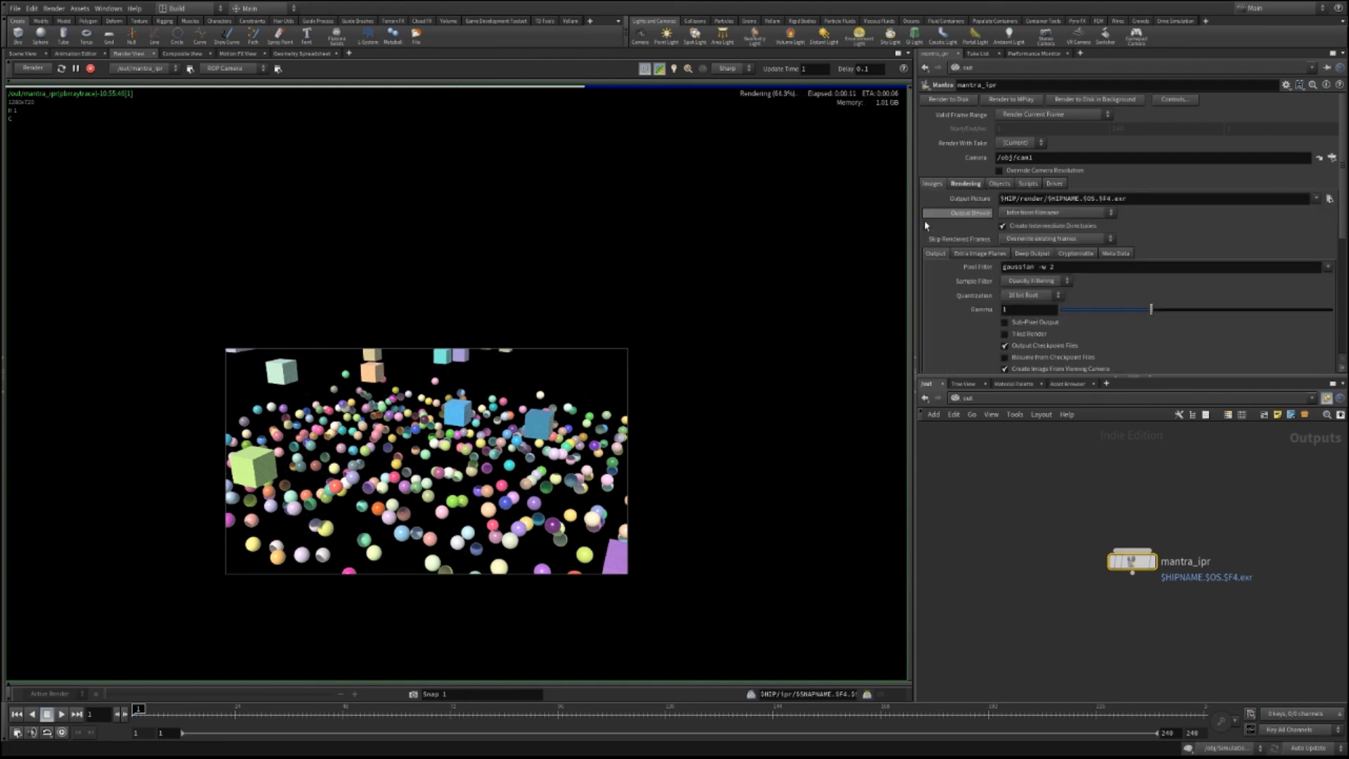
click(970, 184)
click(1031, 223)
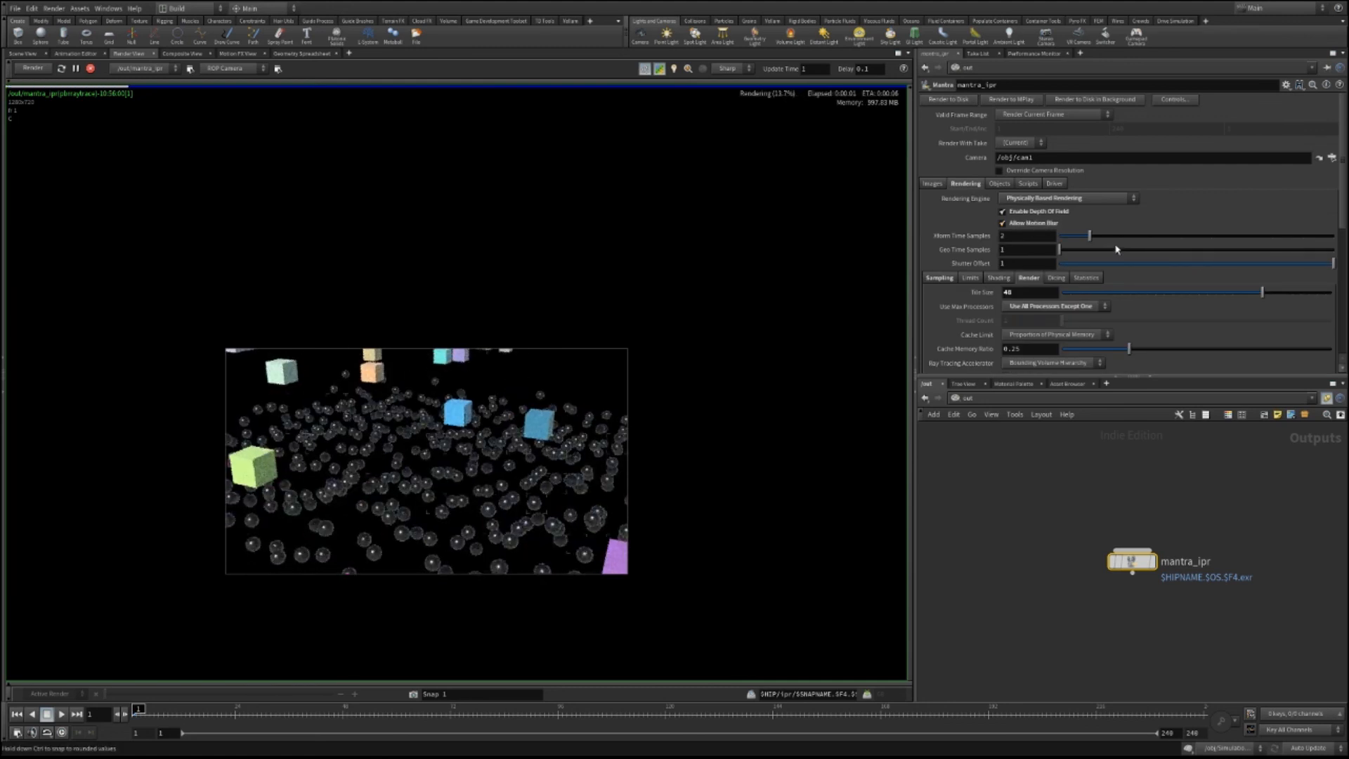
click(1002, 223)
click(1002, 212)
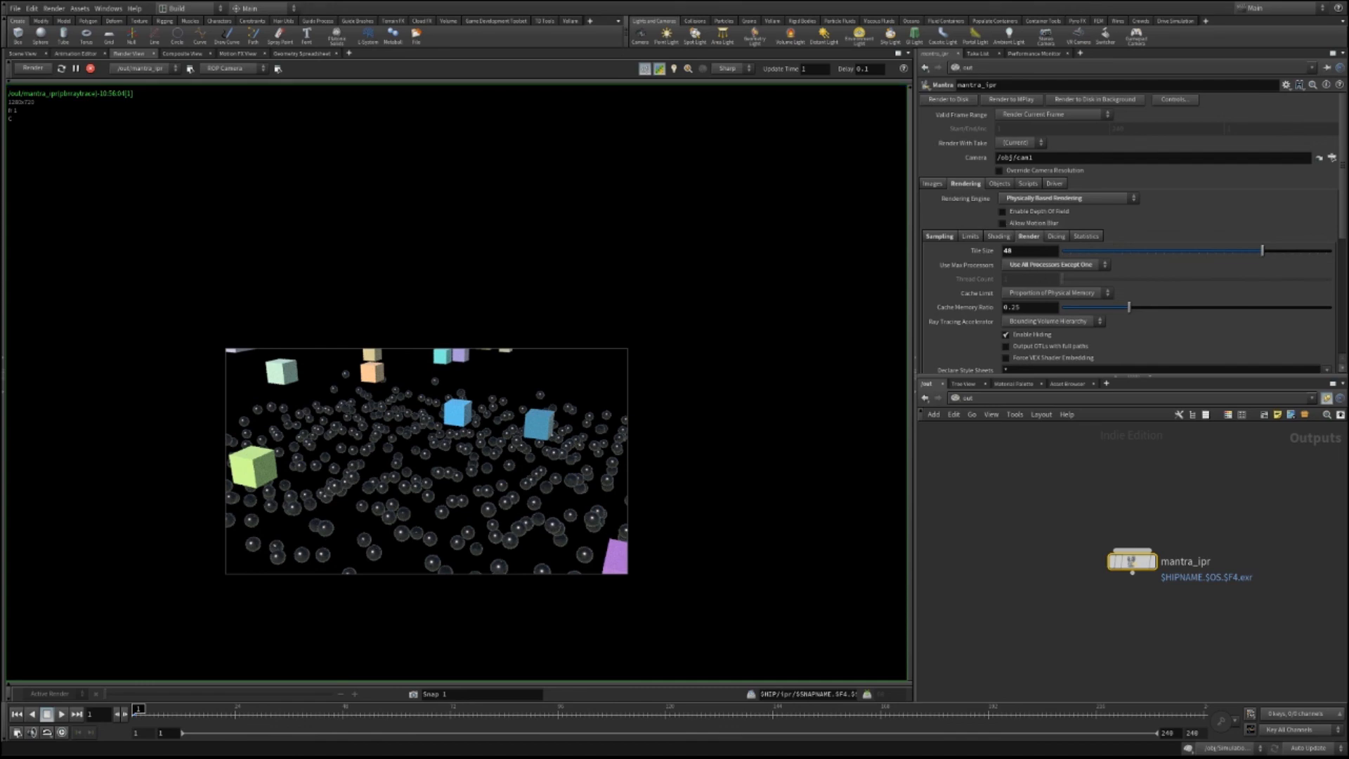
Switch to the 3D scene and view the whole field of boxes and balloons from farther away.
click(23, 54)
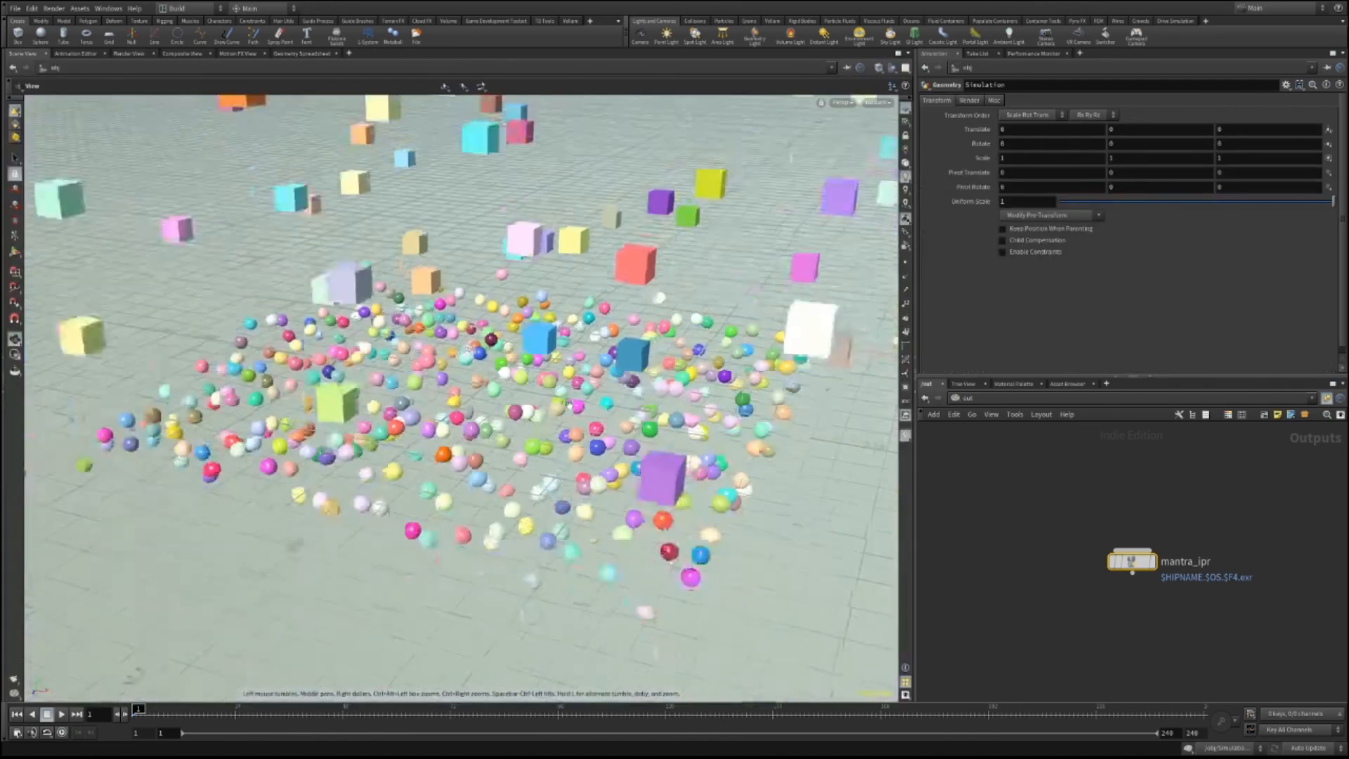
scroll(571, 405, down, 6)
middle_drag(571, 405, 515, 558)
scroll(516, 562, up, 3)
drag(515, 562, 583, 361)
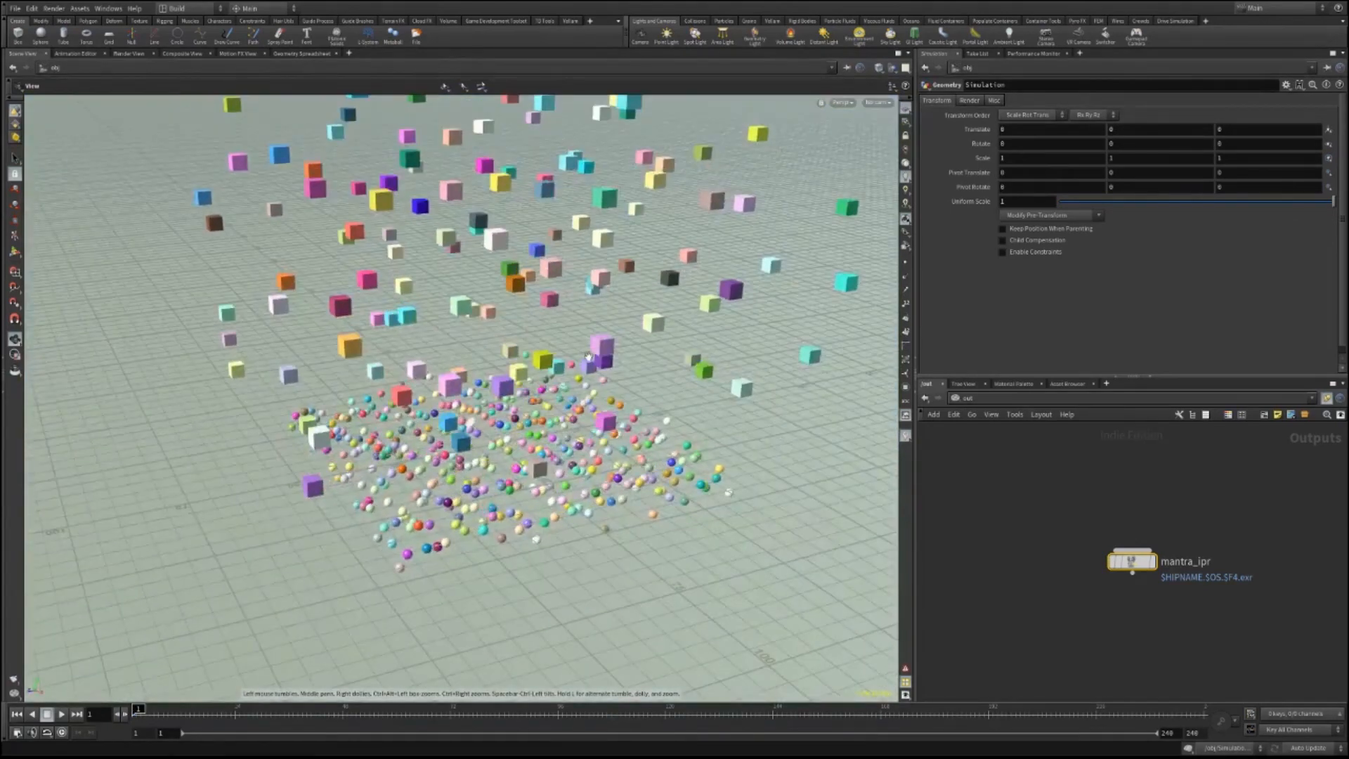